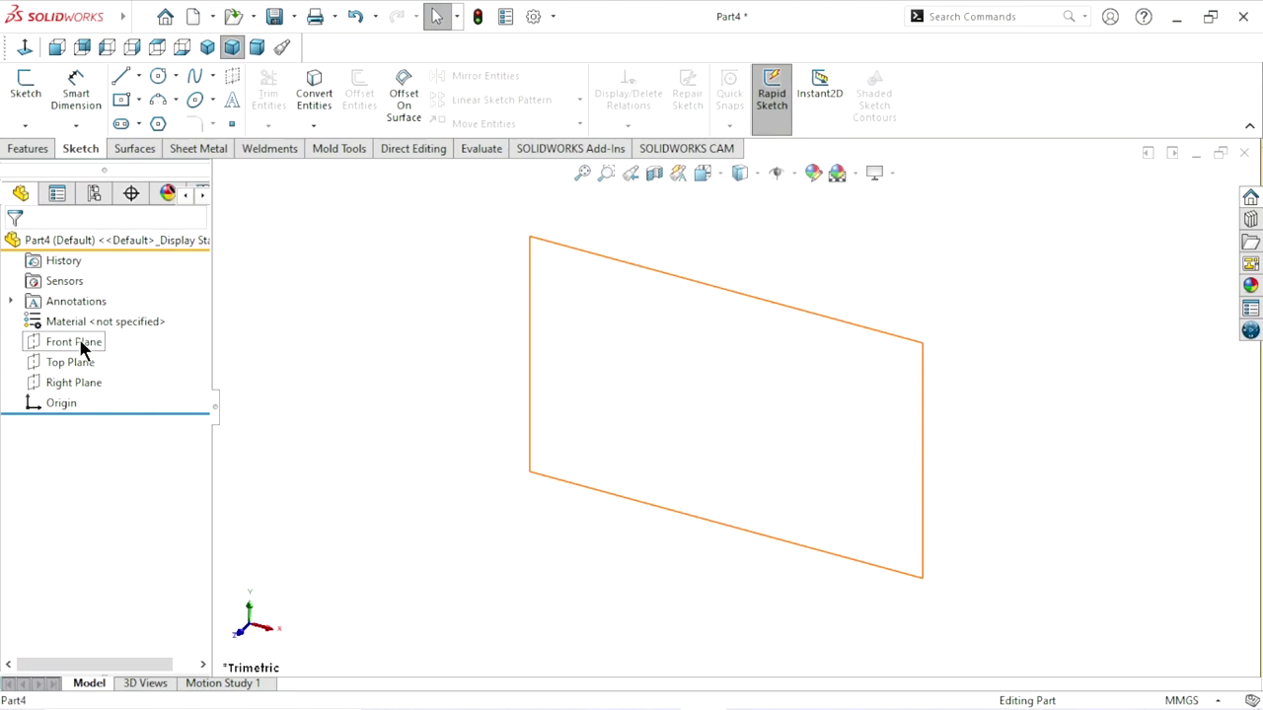
# Start a Front Plane sketch and draw a horizontal centerline across the origin.
pyautogui.click(79, 346)
pyautogui.click(95, 315)
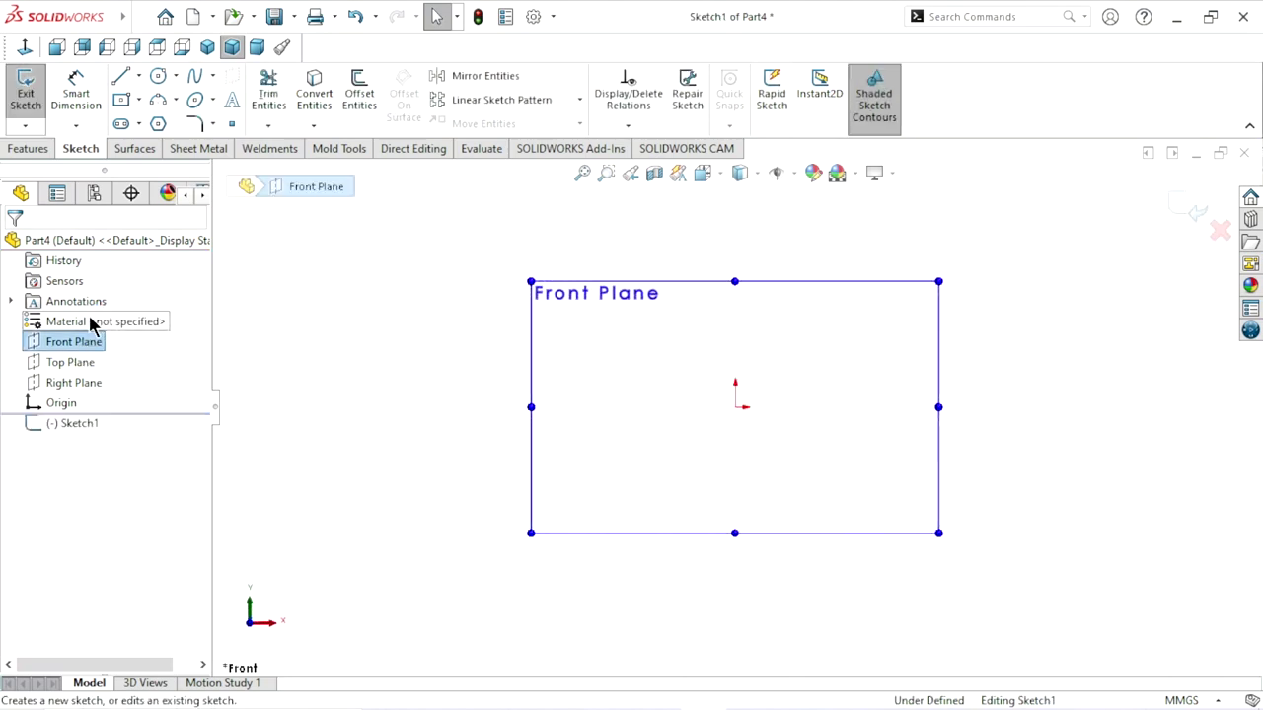
pyautogui.click(288, 283)
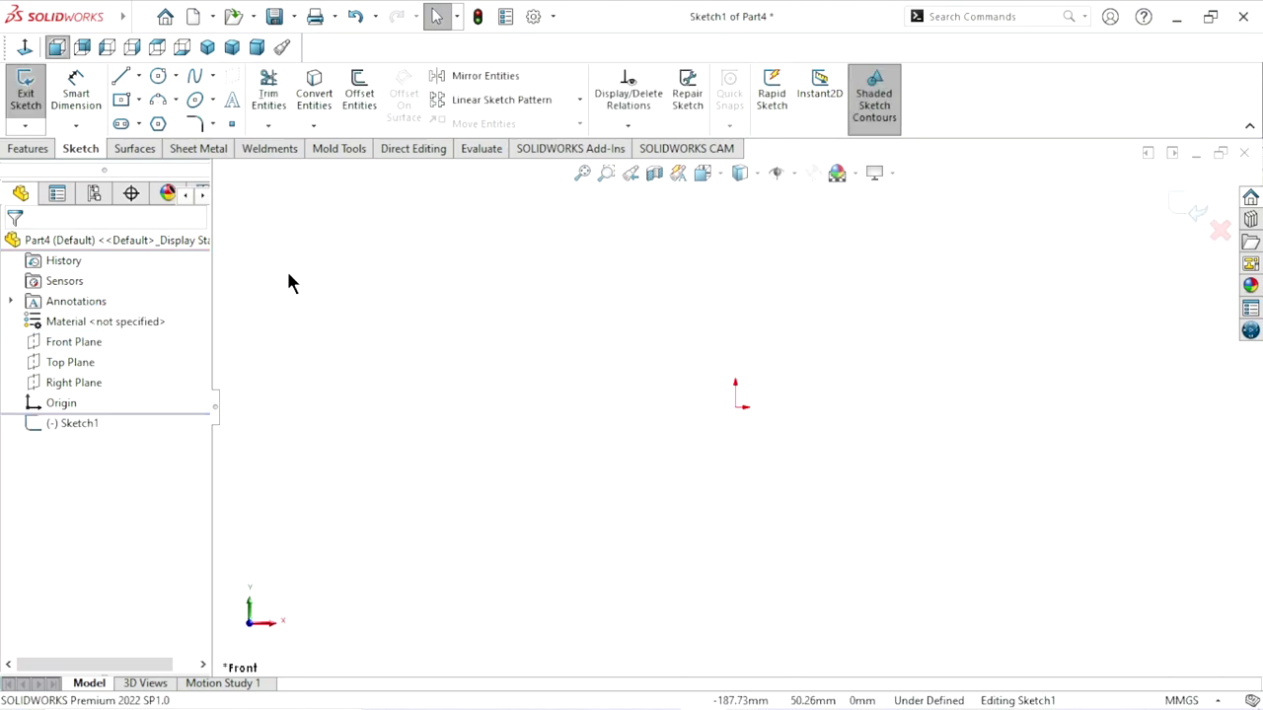
pyautogui.click(144, 76)
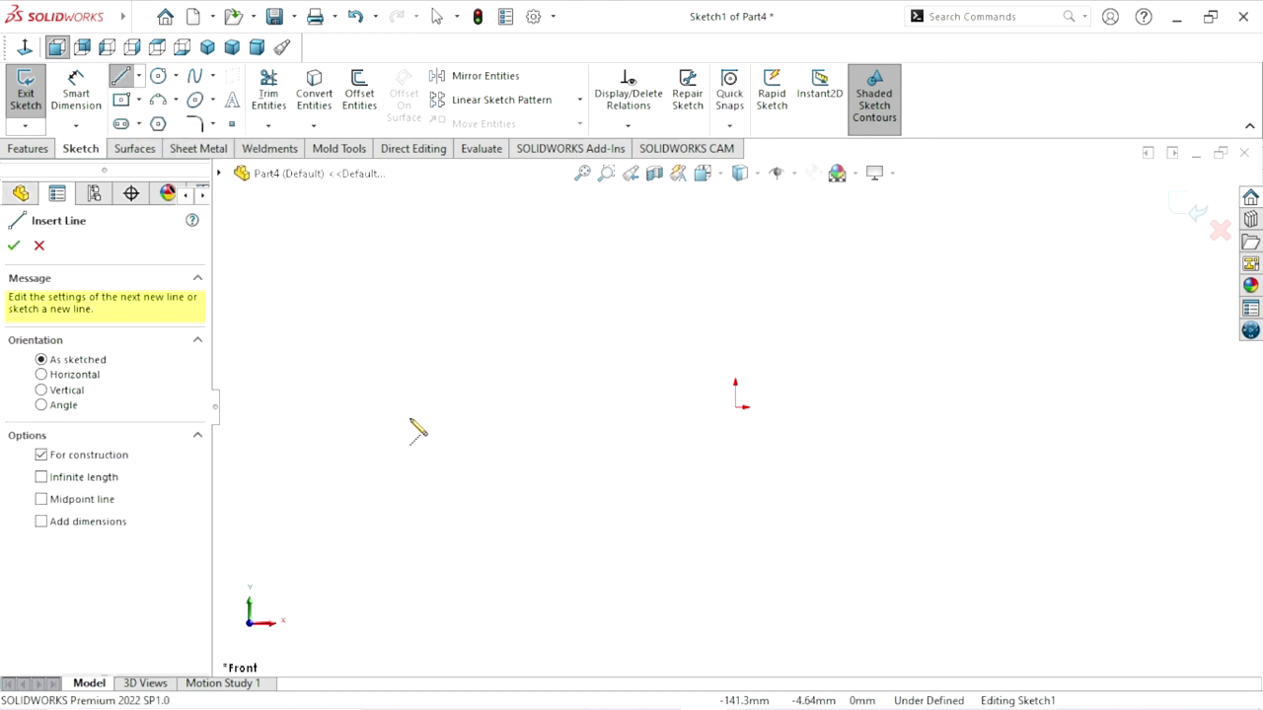
pyautogui.click(387, 407)
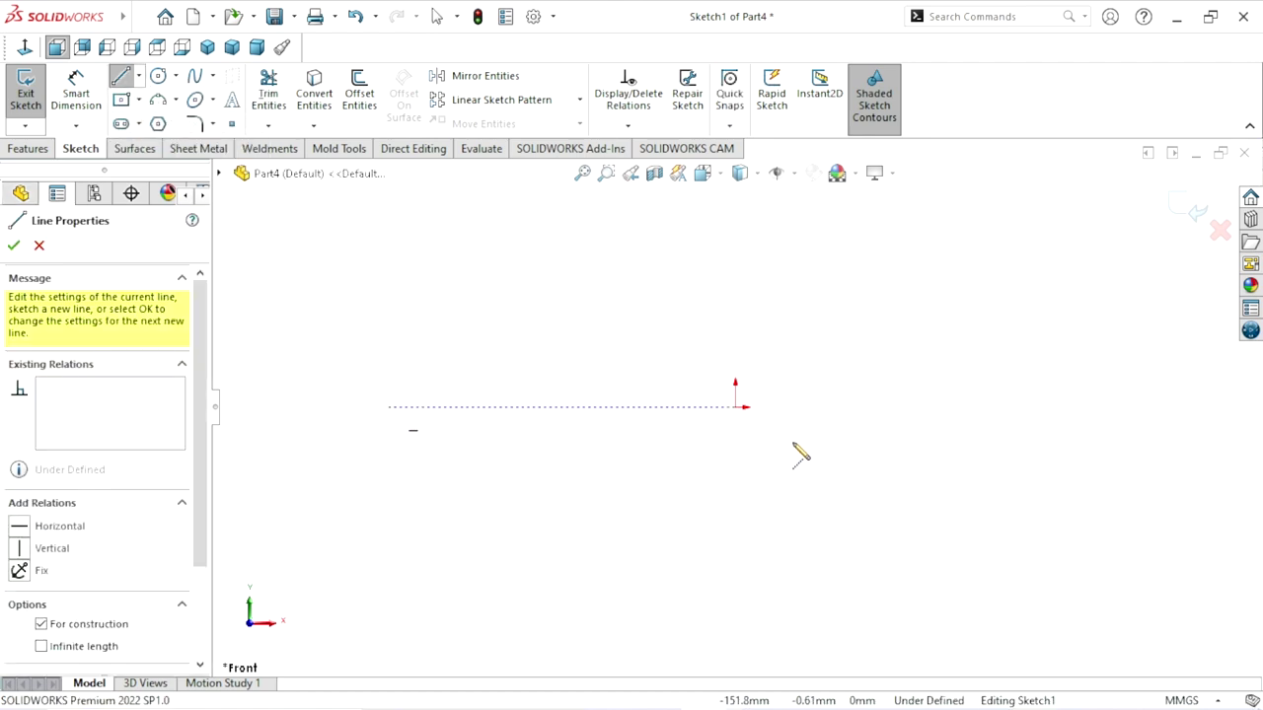
pyautogui.click(1109, 407)
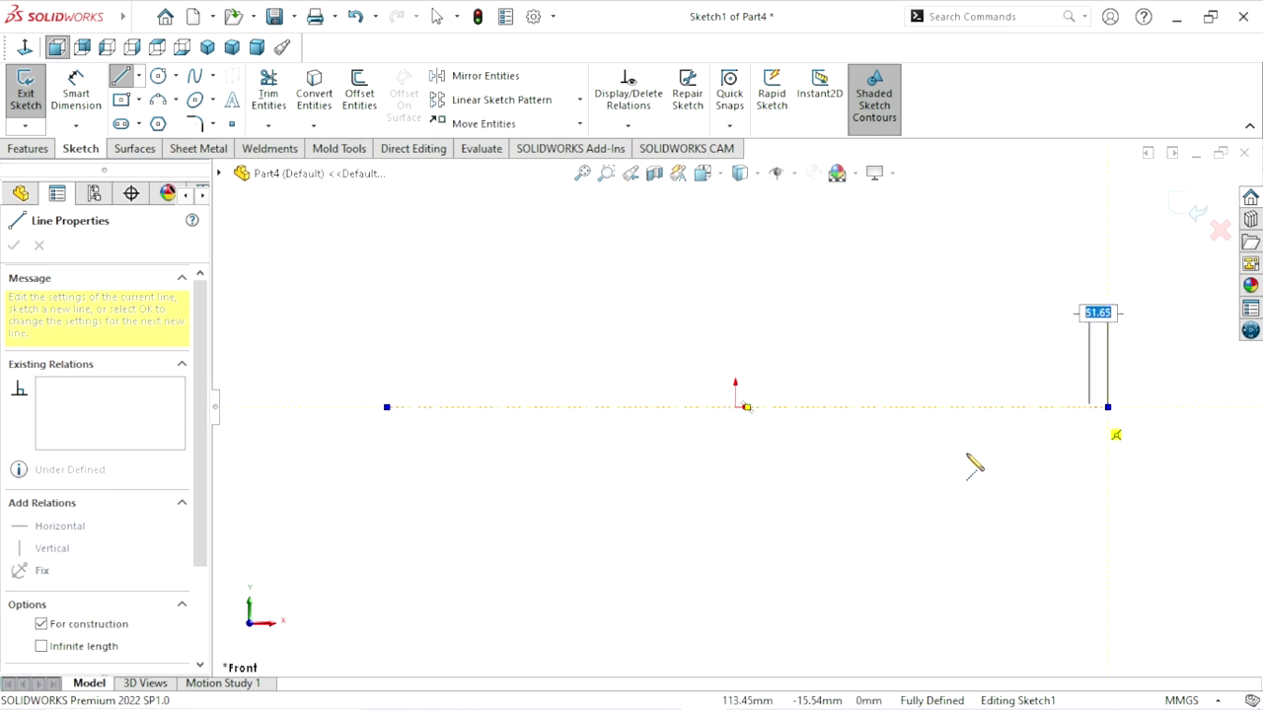
pyautogui.rightClick(914, 475)
pyautogui.click(935, 475)
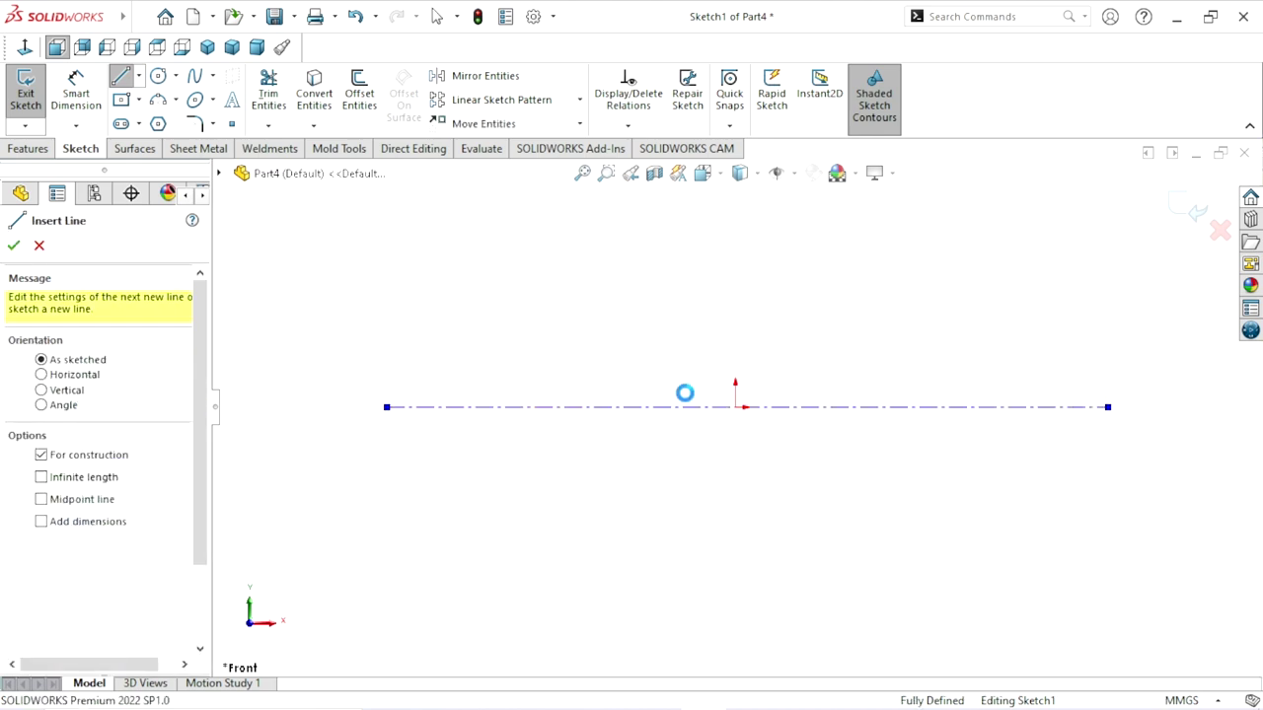
# Dimension the centerline's length to 203 mm.
pyautogui.click(76, 93)
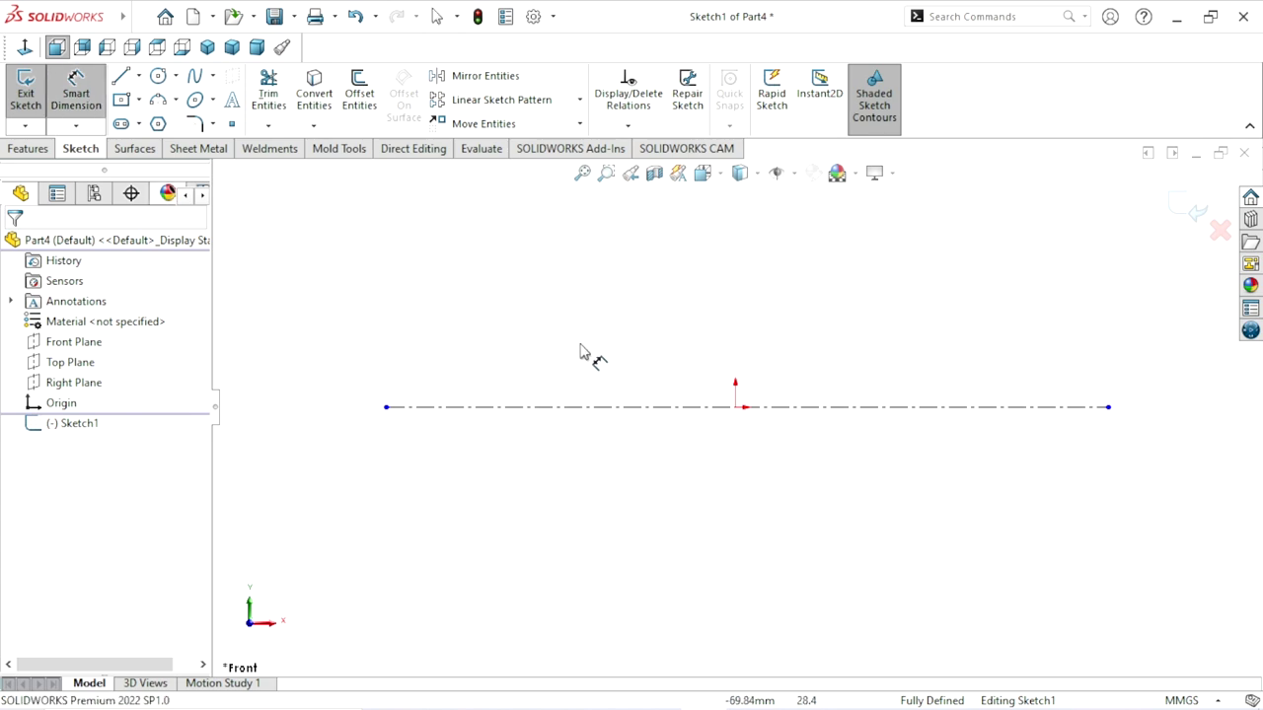
pyautogui.click(679, 407)
pyautogui.click(705, 480)
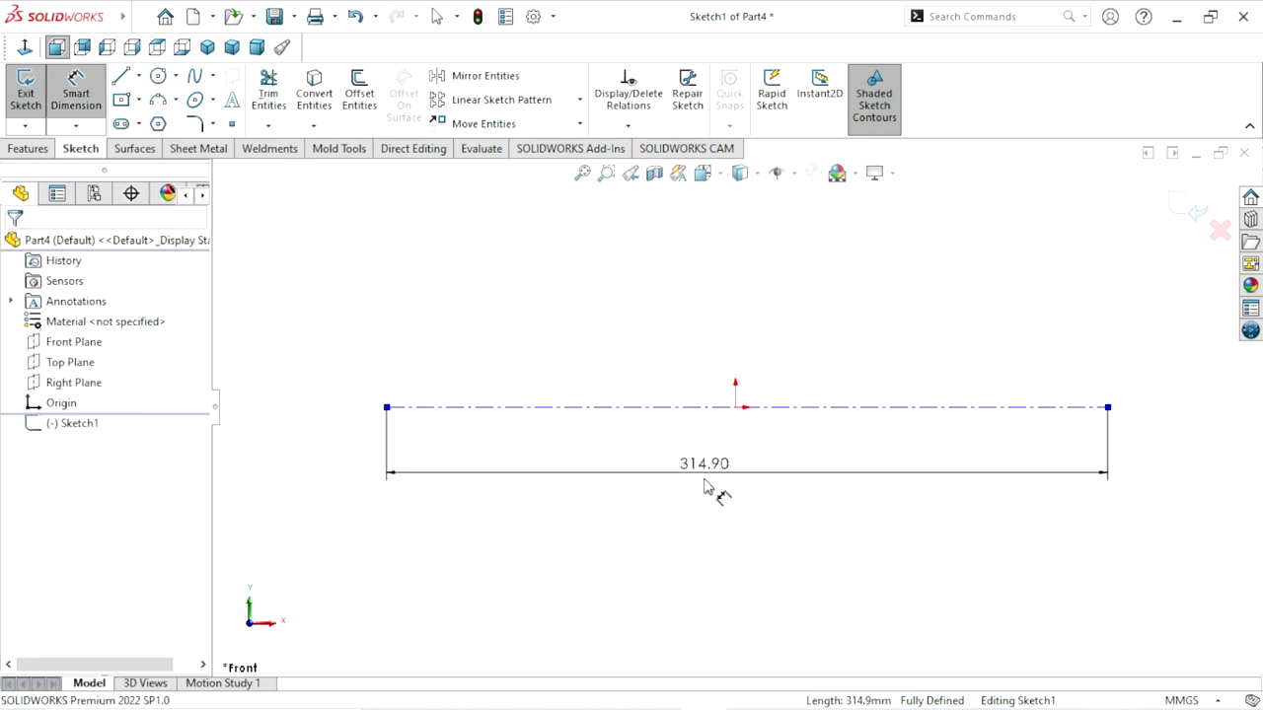
pyautogui.write('203')
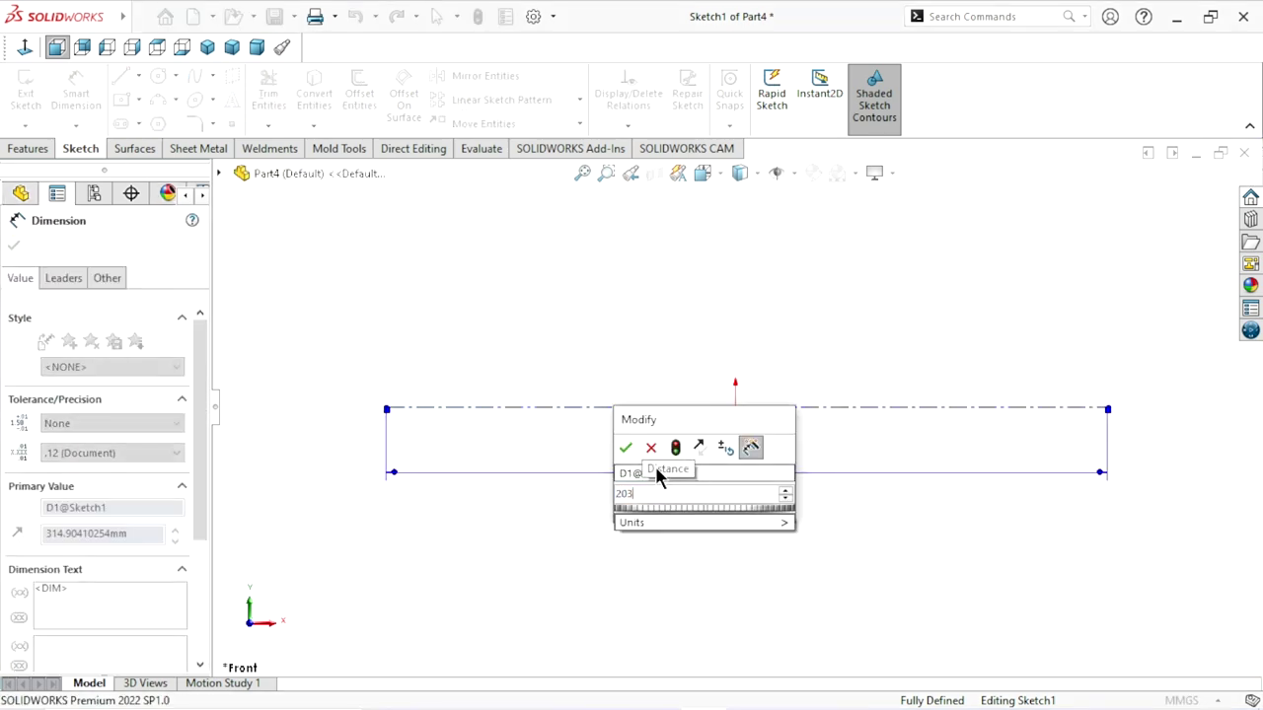
pyautogui.click(626, 449)
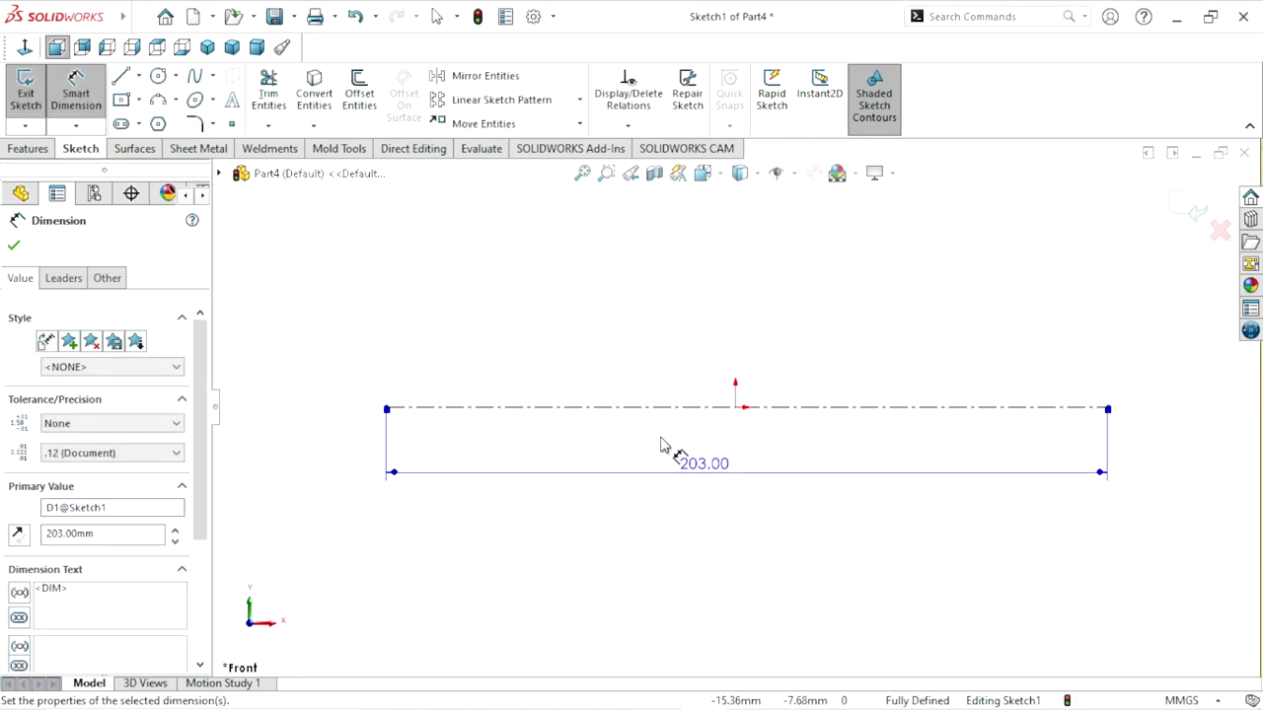
pyautogui.click(13, 247)
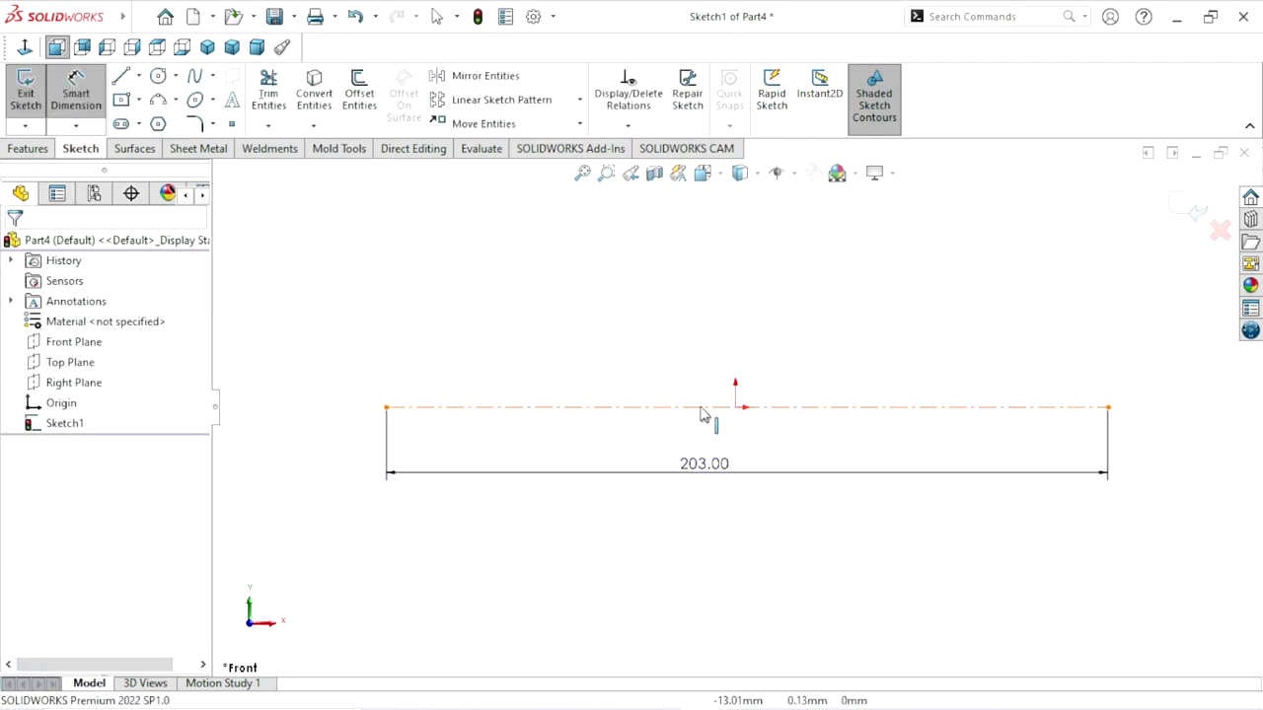
# Add a Midpoint relation so the centerline is centred on the origin.
pyautogui.click(737, 407)
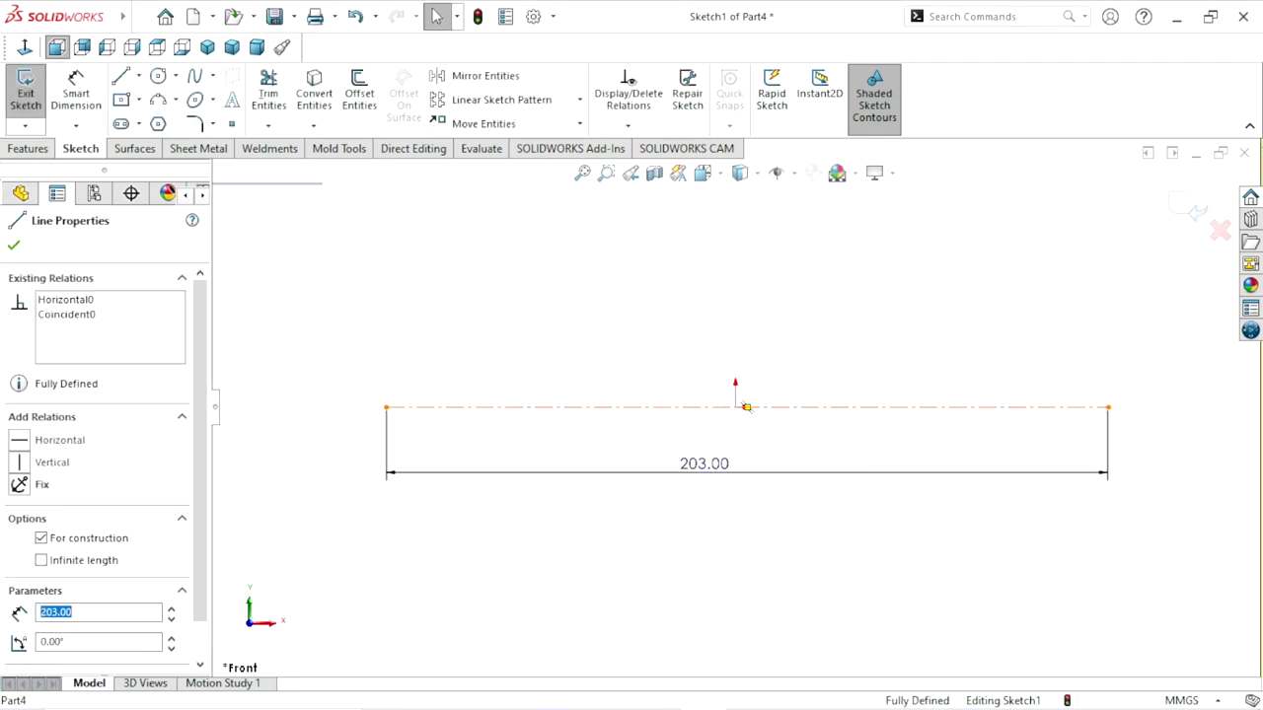
pyautogui.press('Escape')
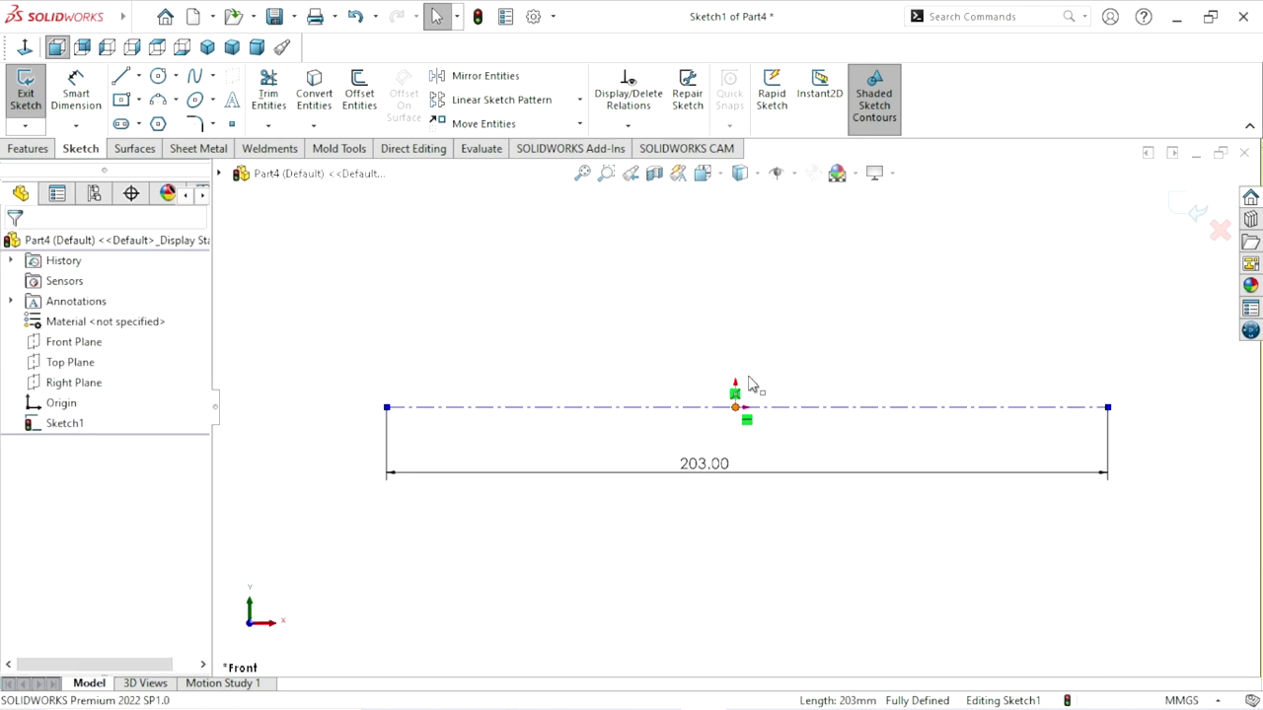
pyautogui.keyDown('ctrl'); pyautogui.click(735, 405); pyautogui.keyUp('ctrl')
pyautogui.click(794, 323)
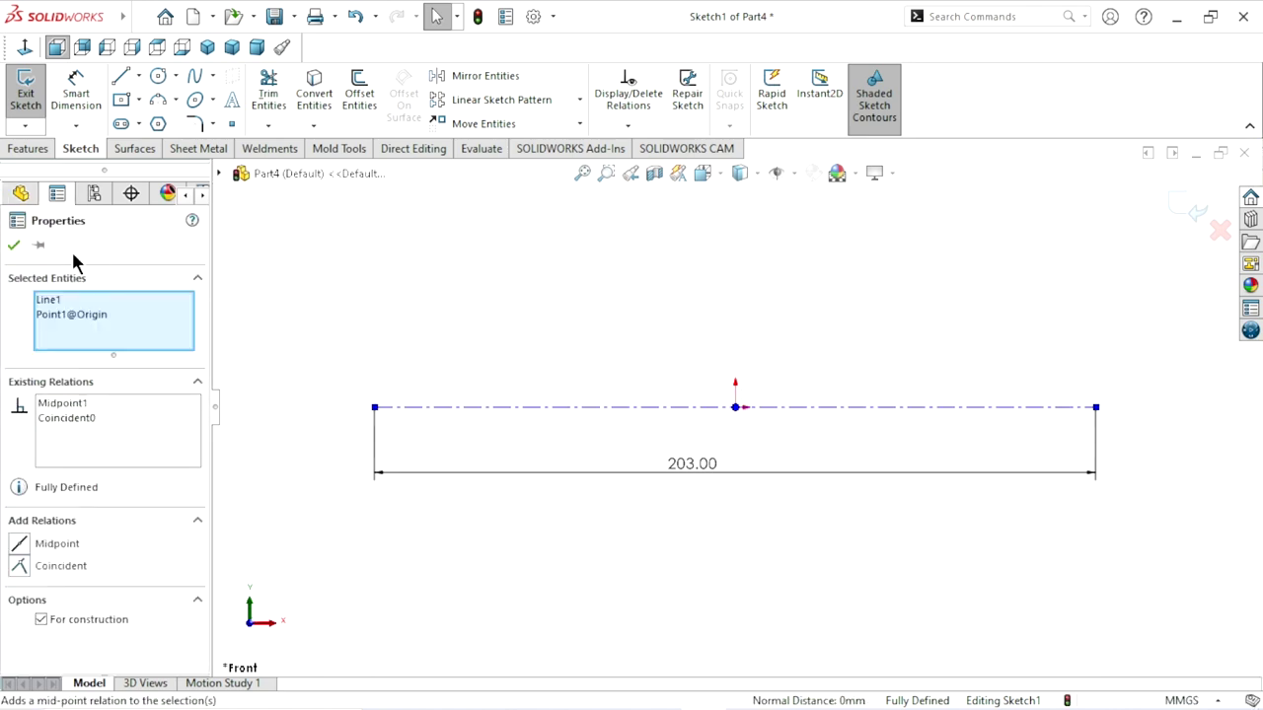
pyautogui.click(14, 246)
pyautogui.click(120, 77)
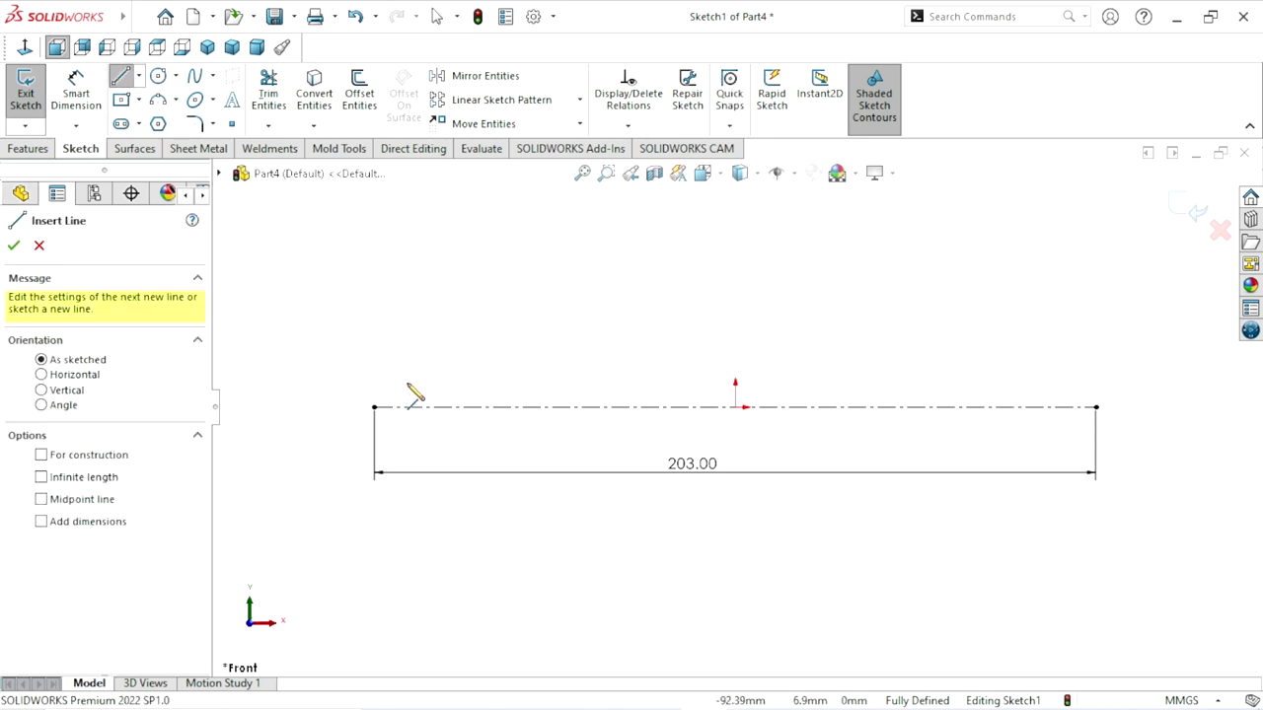
# Trace the left end of the profile: end face, short step, groove floor and raised collar.
pyautogui.click(375, 407)
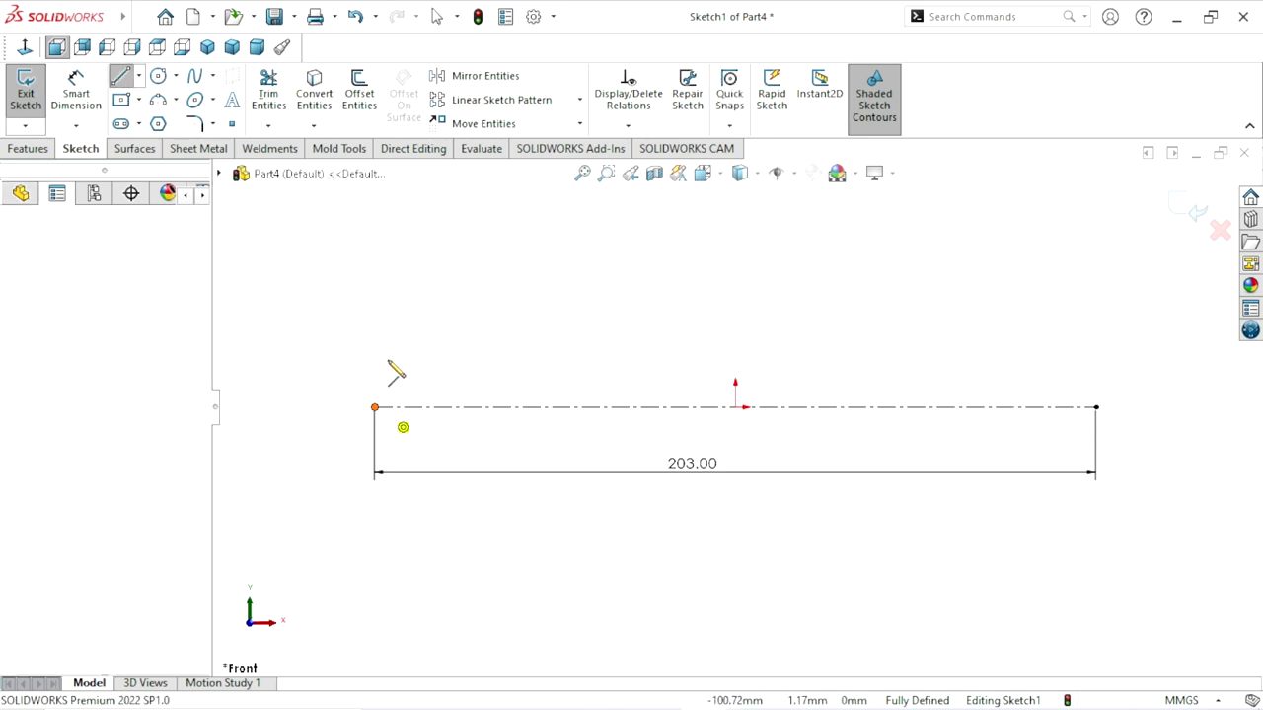
pyautogui.click(375, 311)
pyautogui.click(392, 311)
pyautogui.click(392, 351)
pyautogui.click(438, 352)
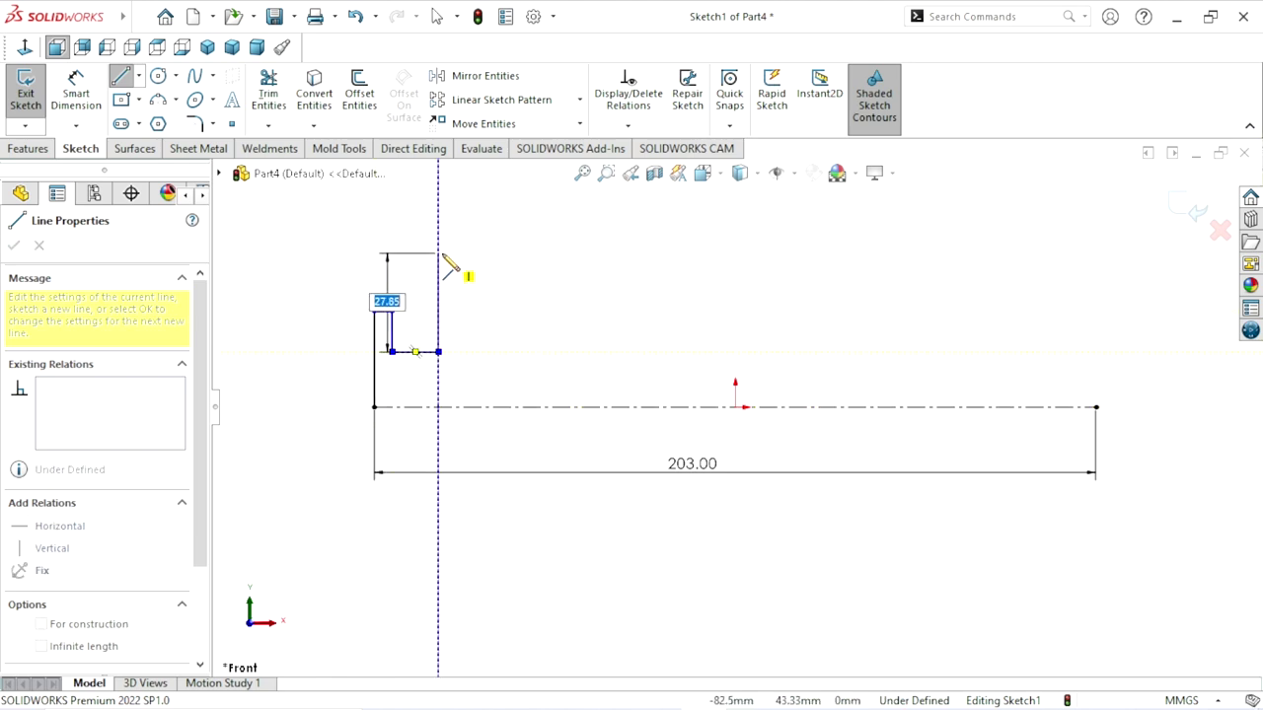
pyautogui.click(471, 255)
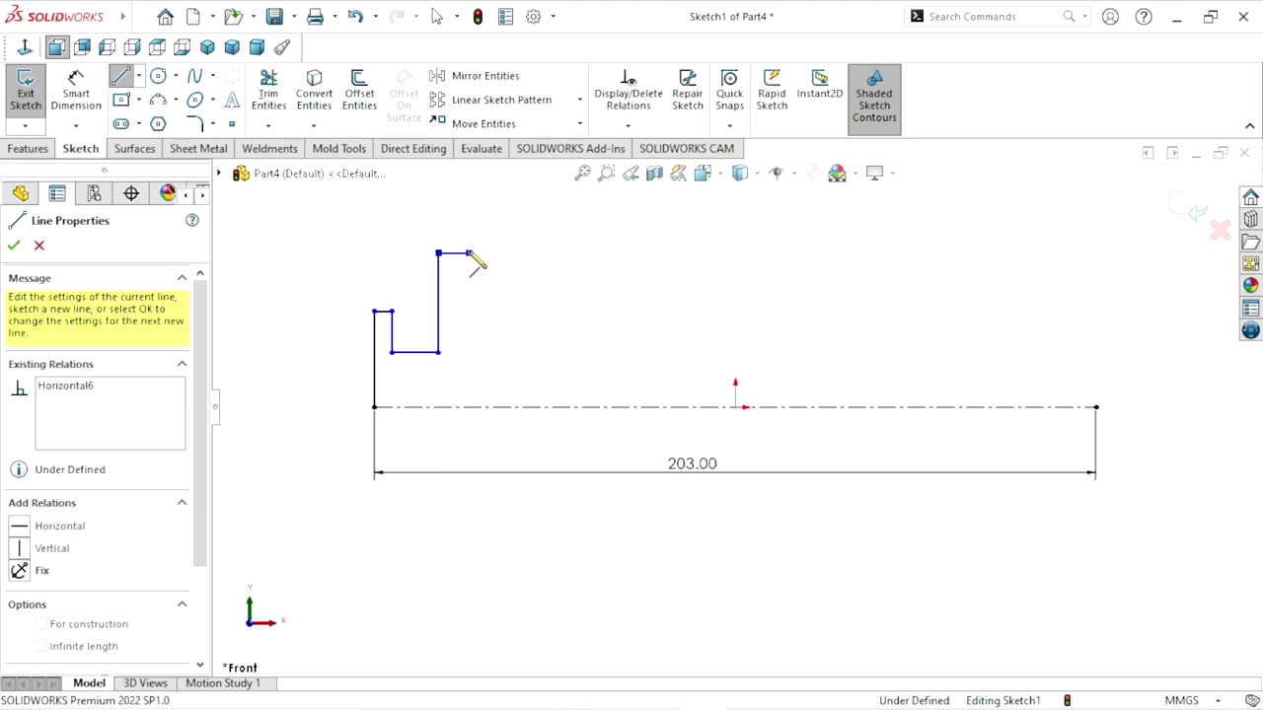
pyautogui.click(469, 254)
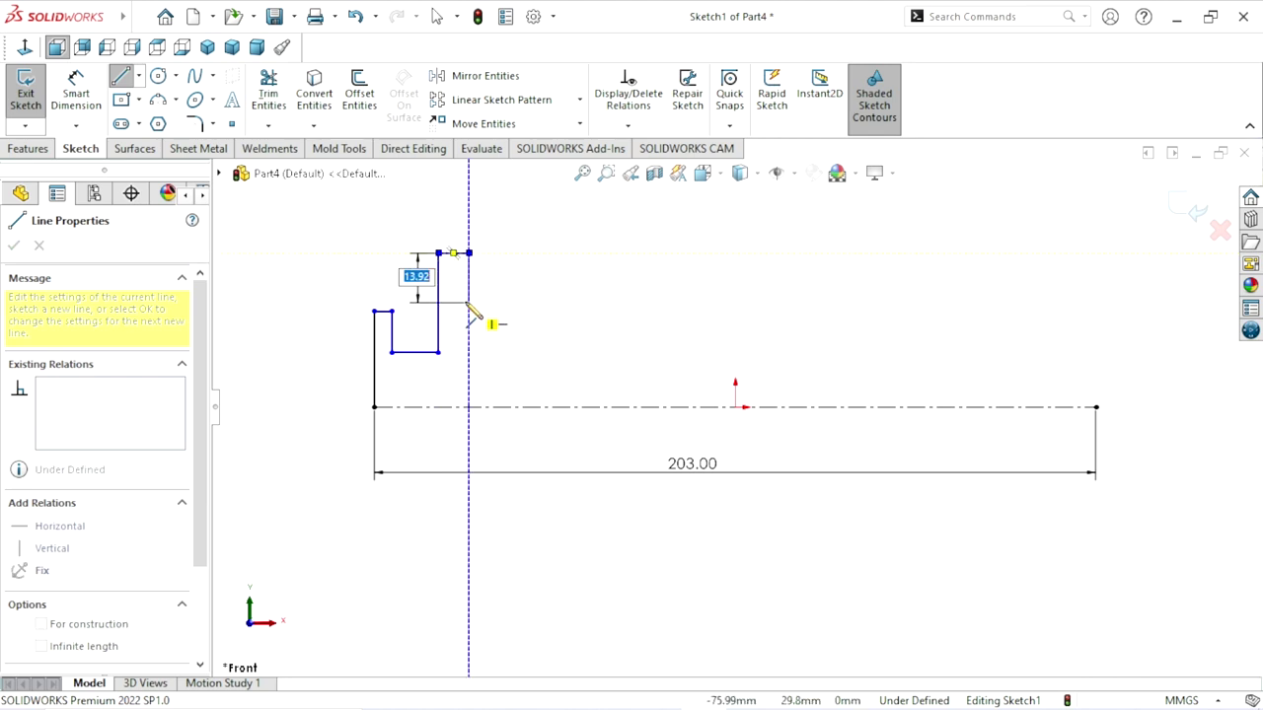
pyautogui.click(468, 302)
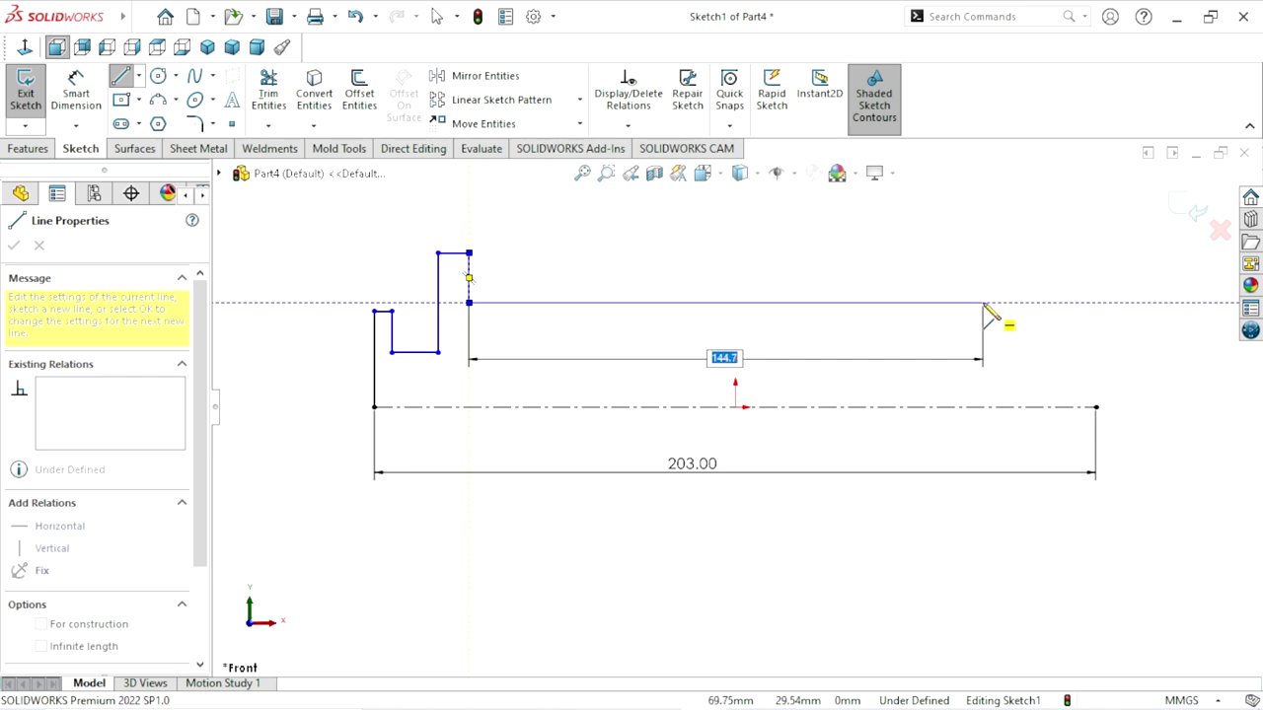
# Continue the outline along the long body, right-end neck and lip, closing down to the centerline.
pyautogui.click(982, 303)
pyautogui.click(982, 342)
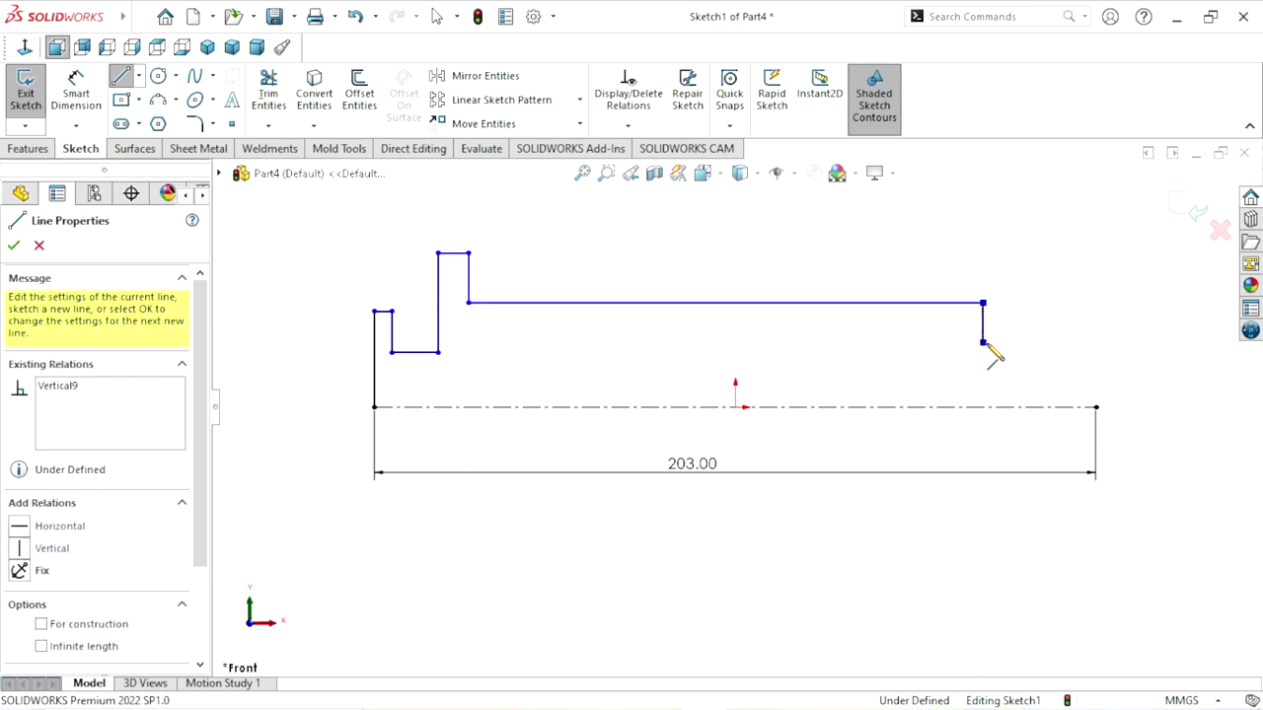
pyautogui.click(1061, 343)
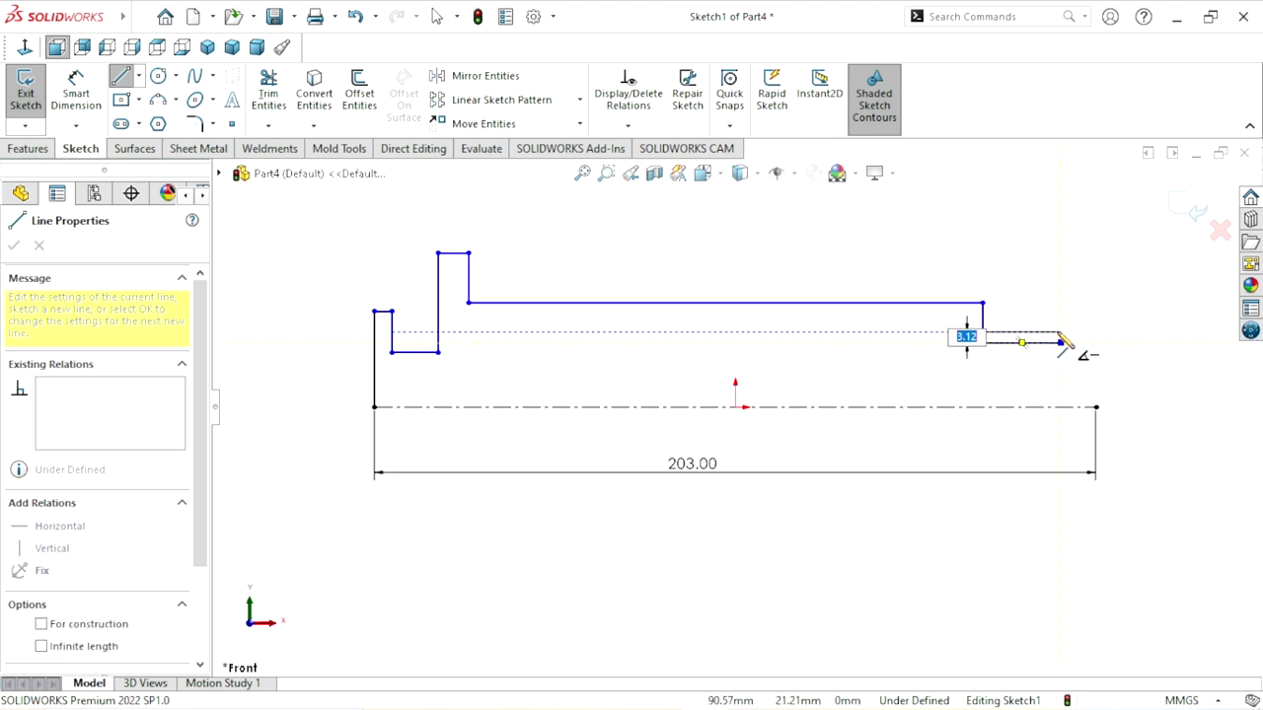
pyautogui.click(1060, 322)
pyautogui.click(1095, 322)
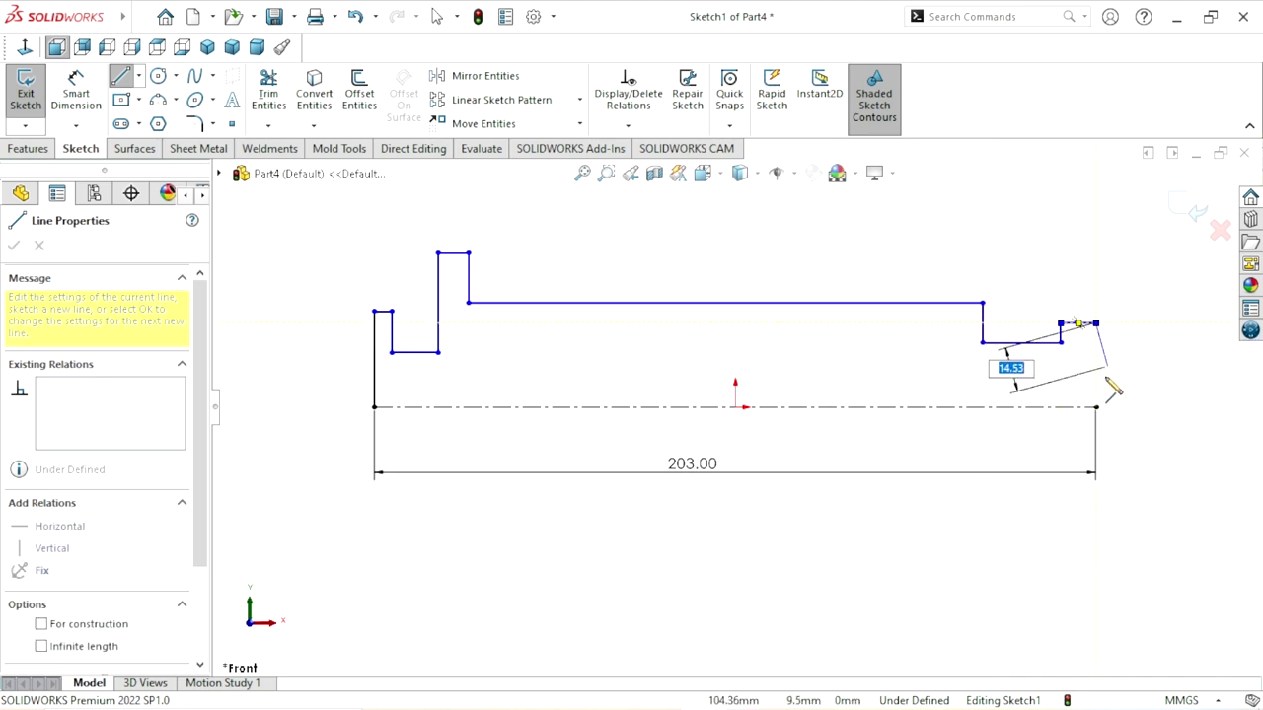
pyautogui.click(1095, 407)
pyautogui.rightClick(1036, 301)
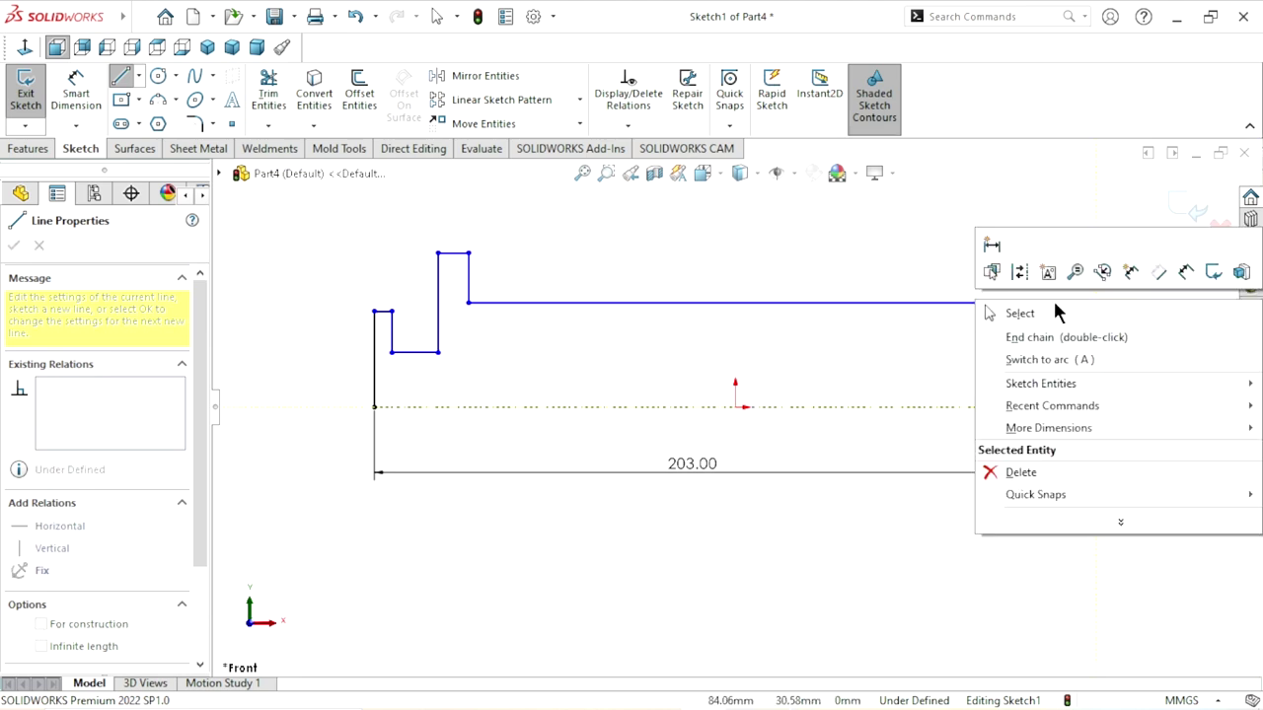
pyautogui.click(1051, 314)
pyautogui.click(72, 102)
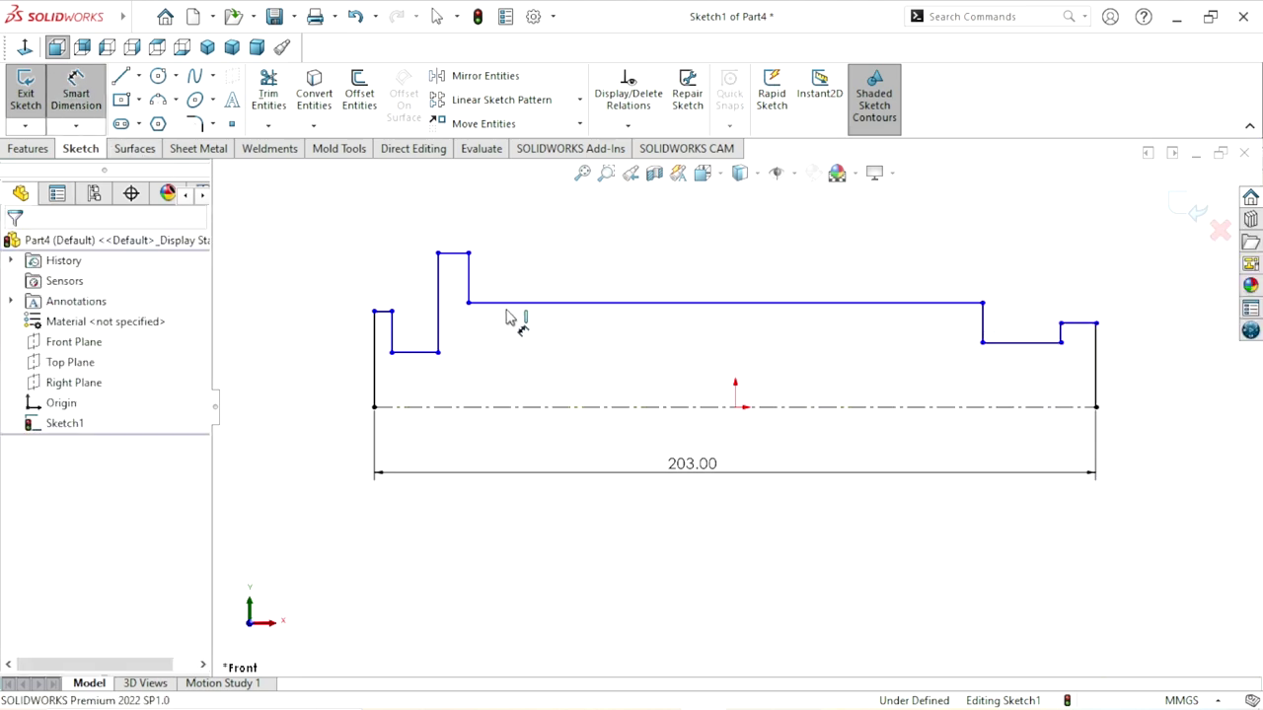
# Give the left-end step a 50 mm diameter and the groove a 40 mm diameter.
pyautogui.click(383, 313)
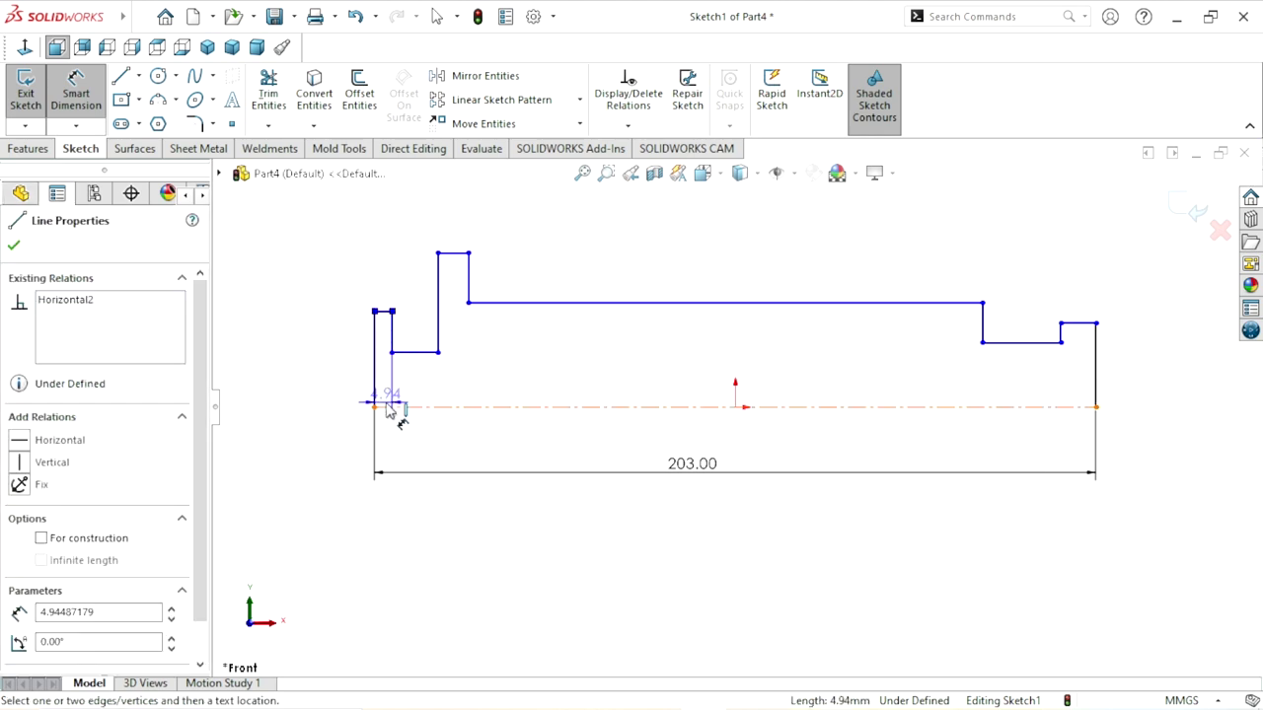
pyautogui.click(390, 408)
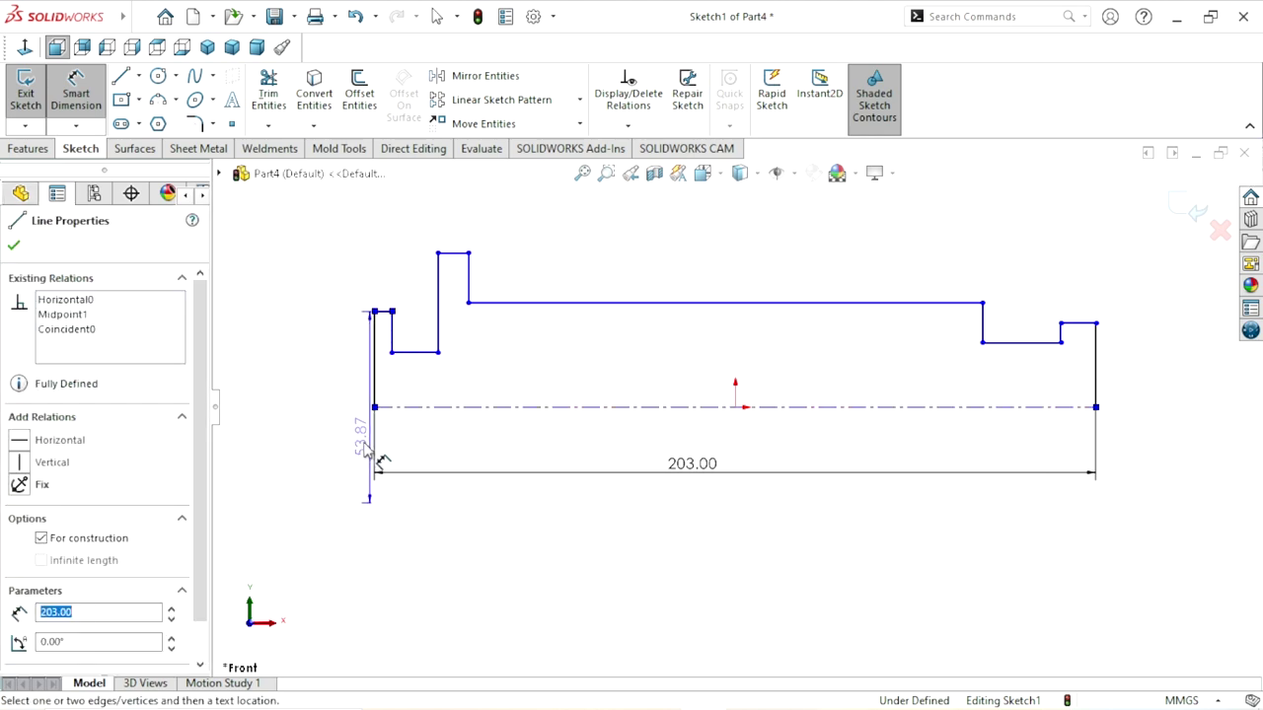
pyautogui.click(316, 420)
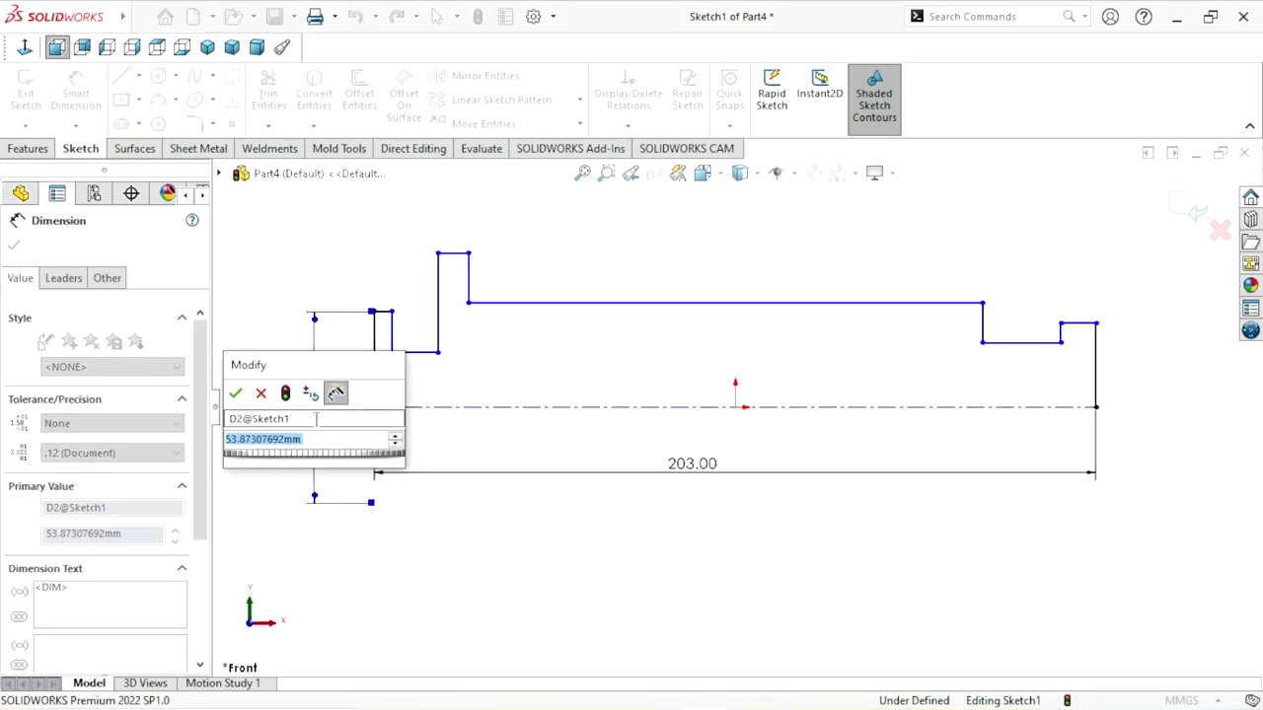
pyautogui.write('50')
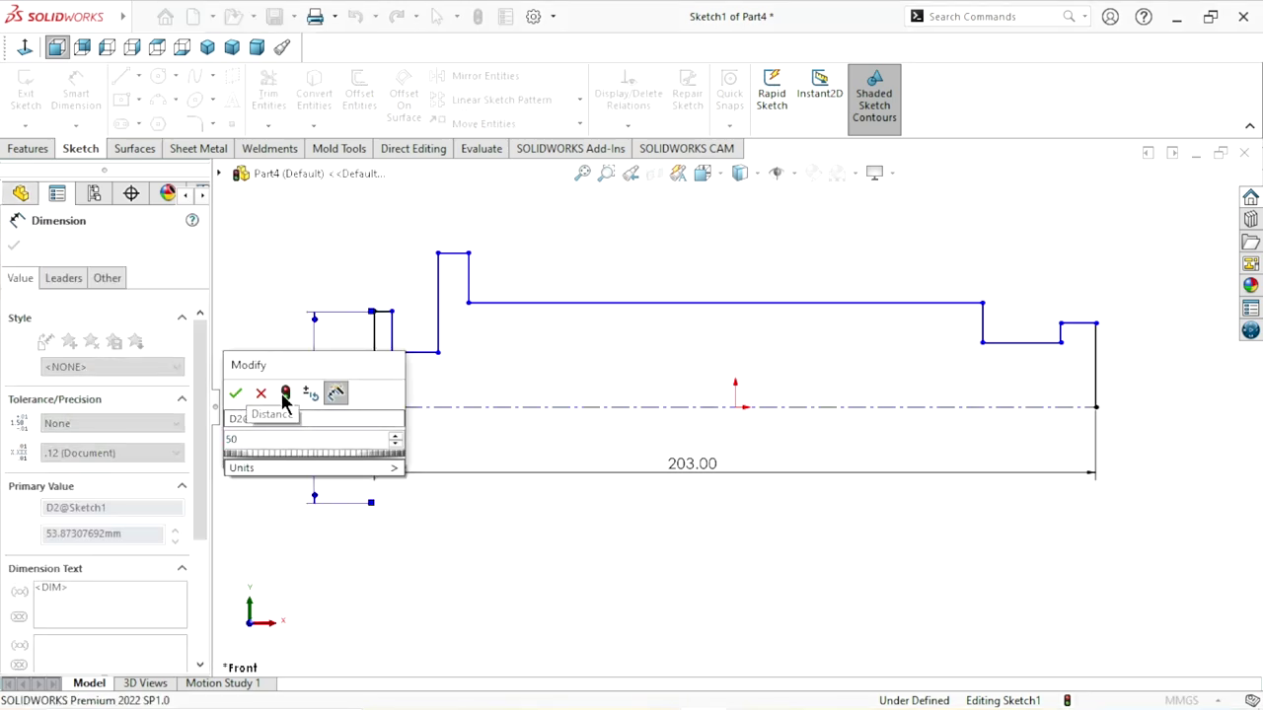
pyautogui.click(236, 392)
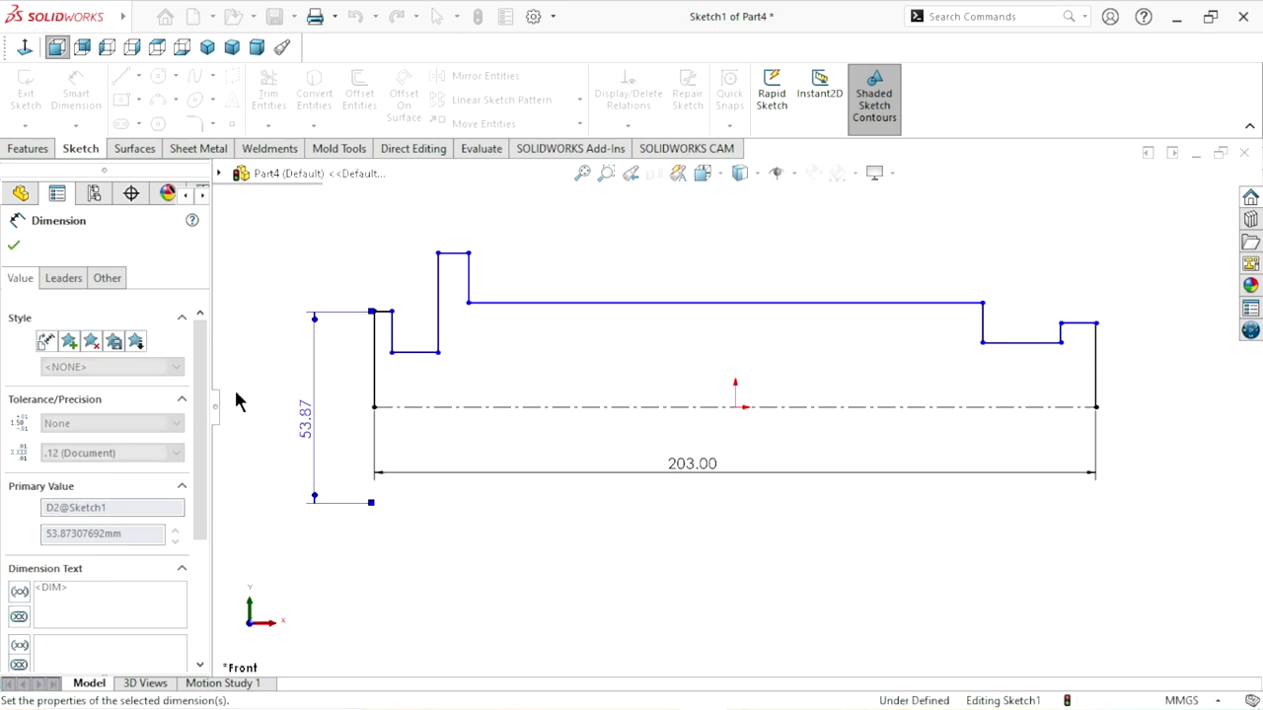
pyautogui.click(430, 361)
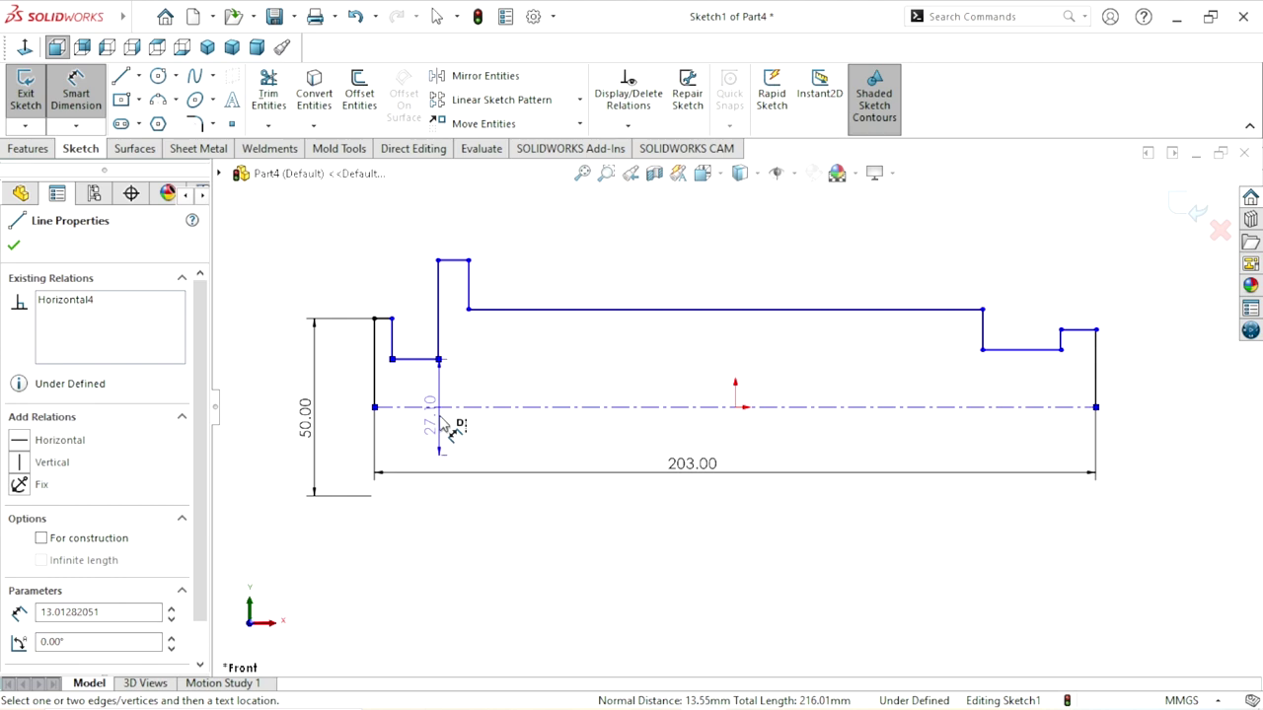
pyautogui.click(438, 422)
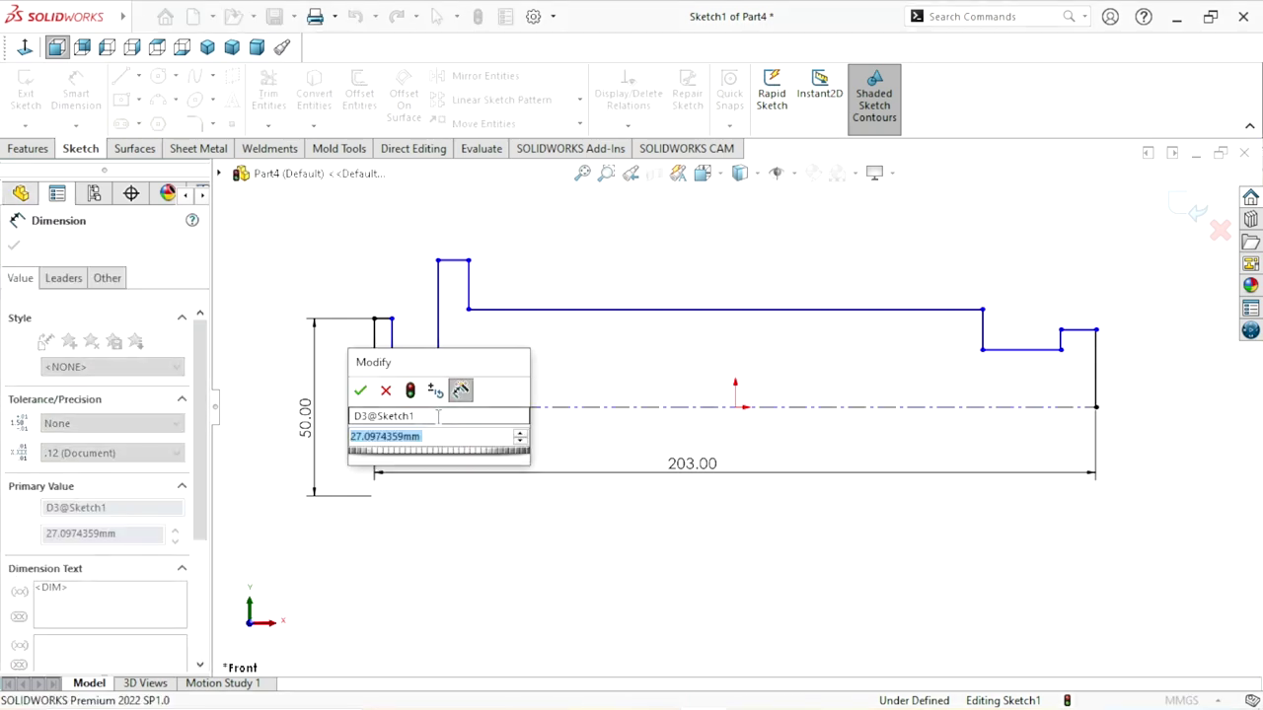
pyautogui.write('40')
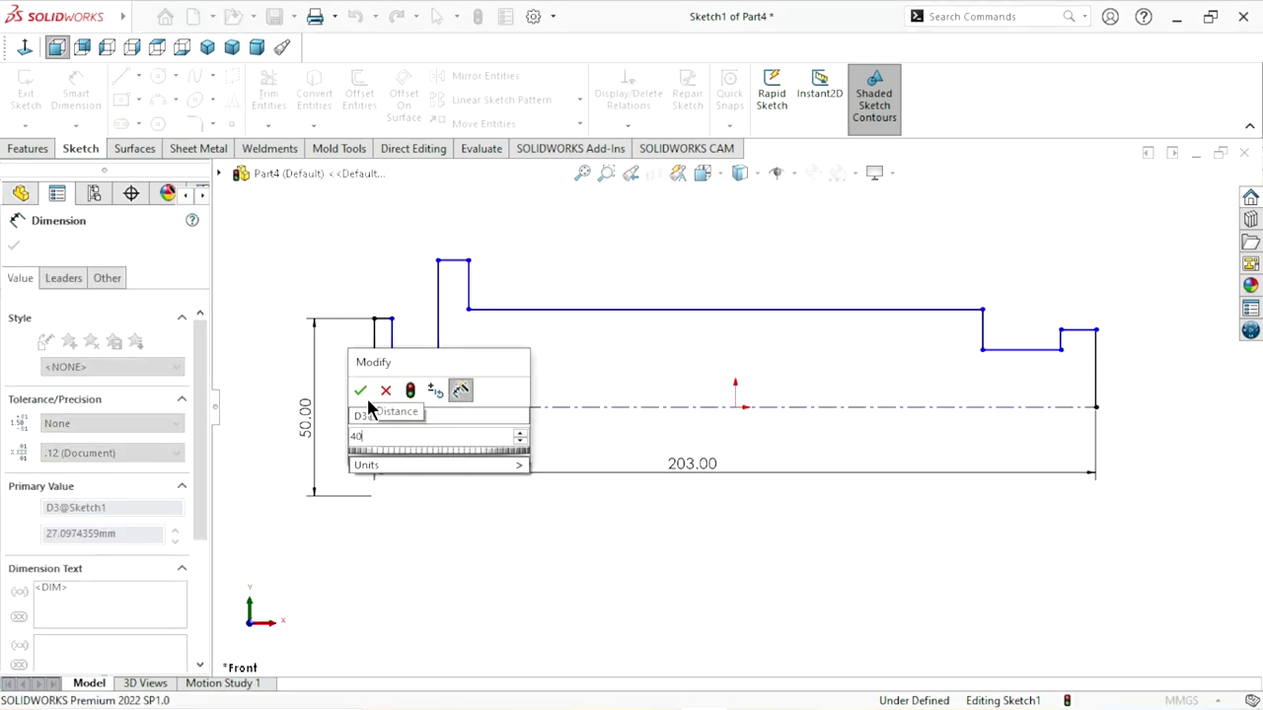
pyautogui.click(360, 390)
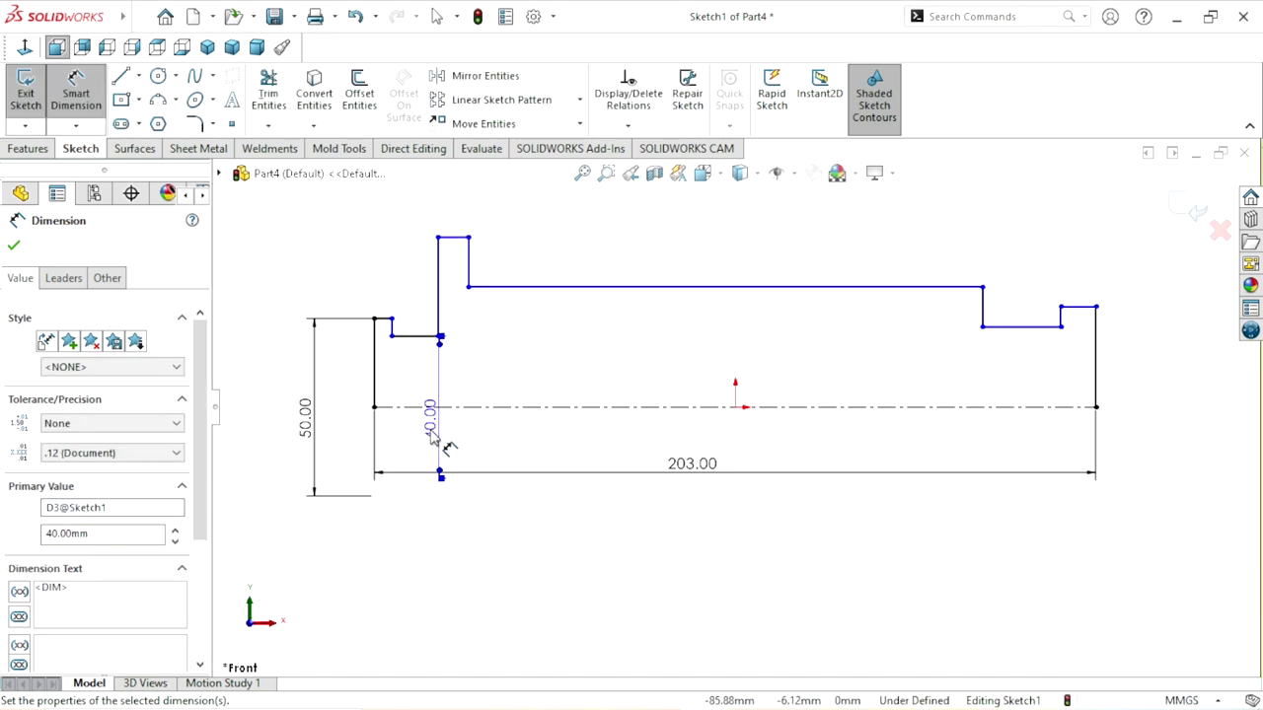
pyautogui.moveTo(434, 439); pyautogui.dragTo(341, 423)
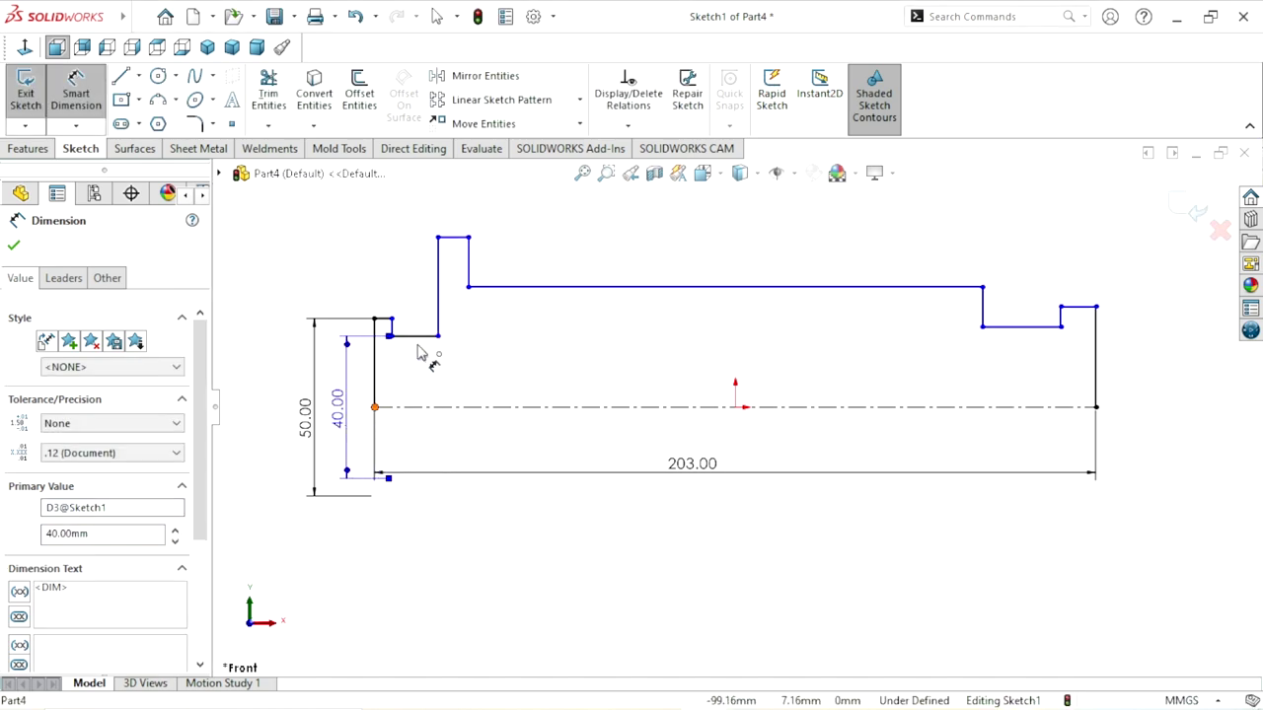
# Set the collar diameter to 70 mm and the main shaft diameter to 59 mm.
pyautogui.click(452, 238)
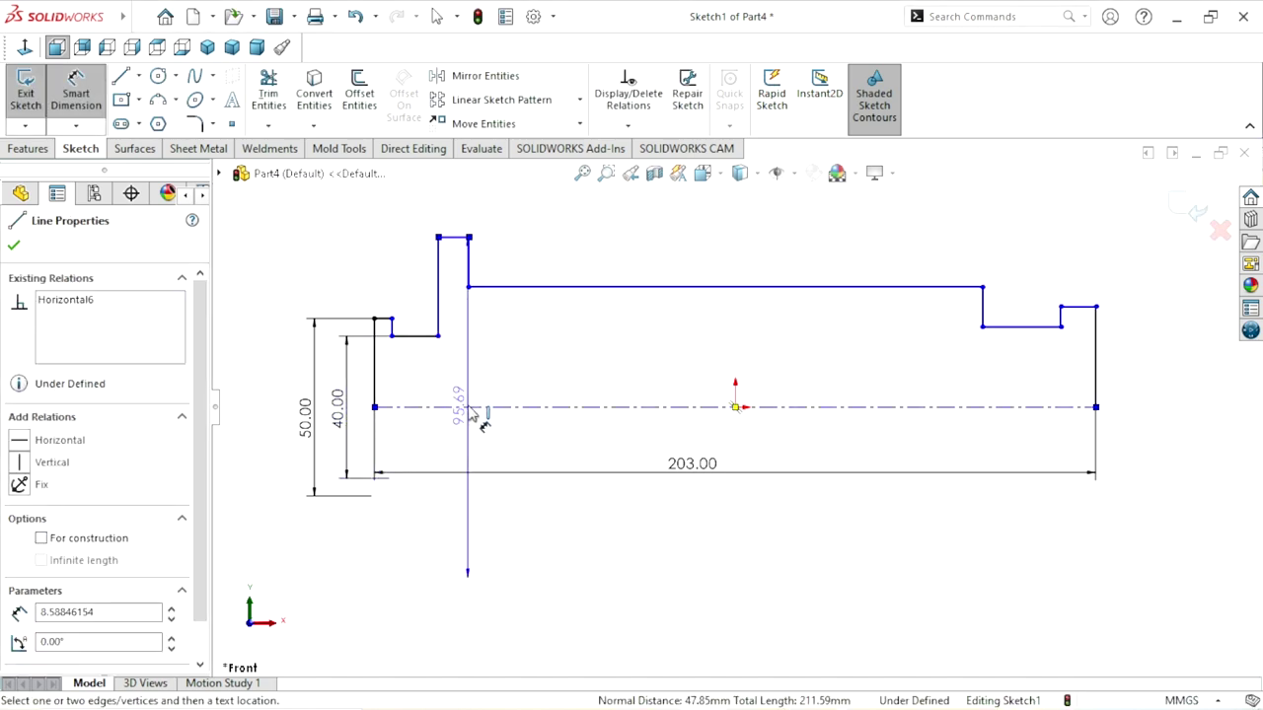
pyautogui.click(279, 422)
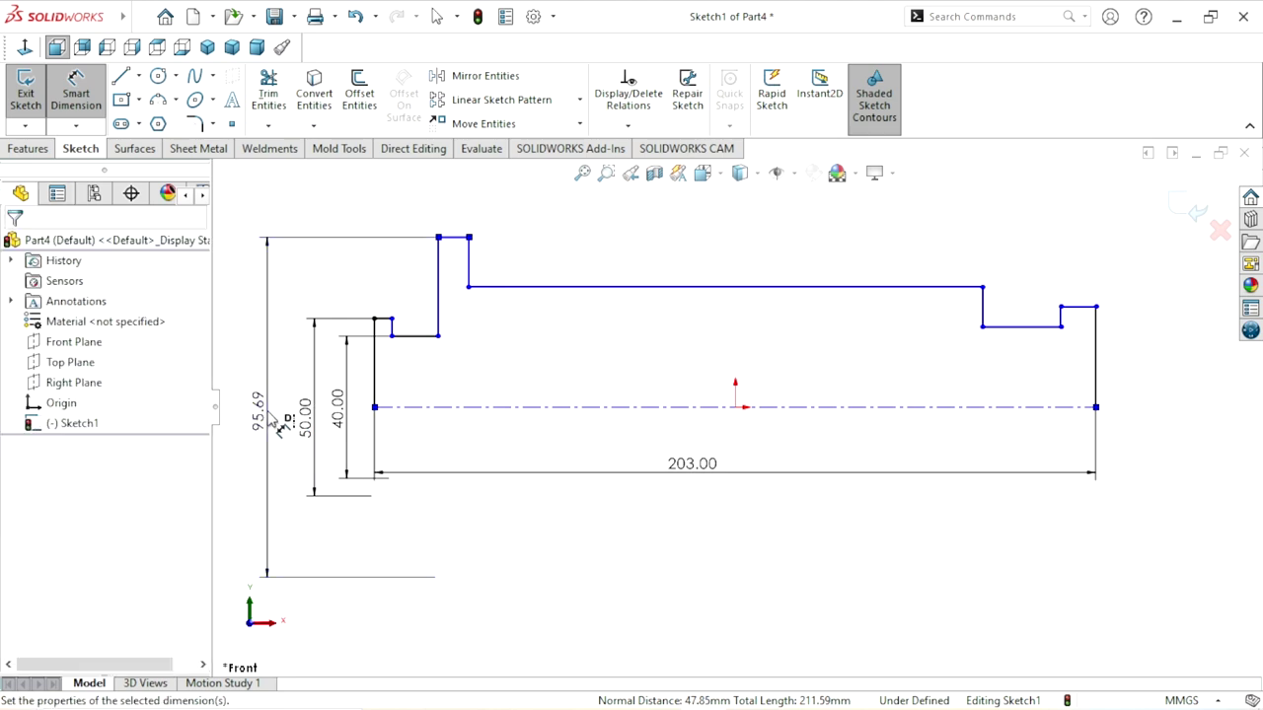
pyautogui.write('70')
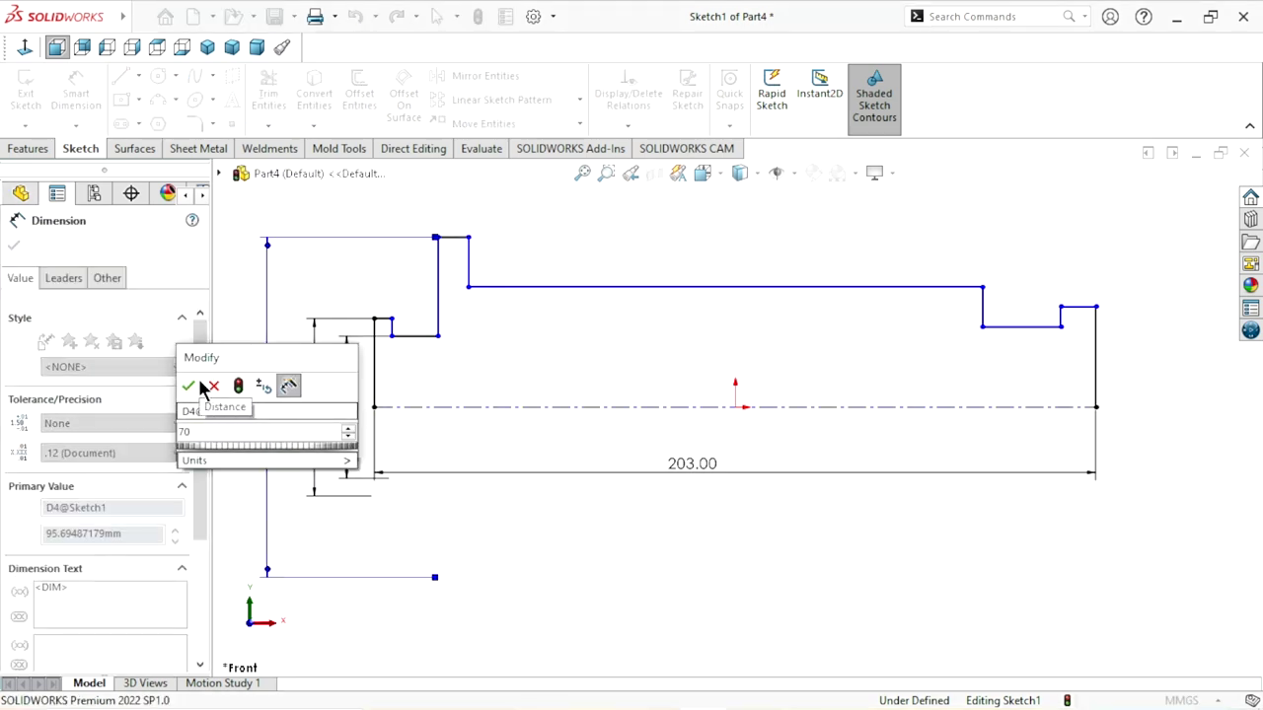
pyautogui.click(188, 385)
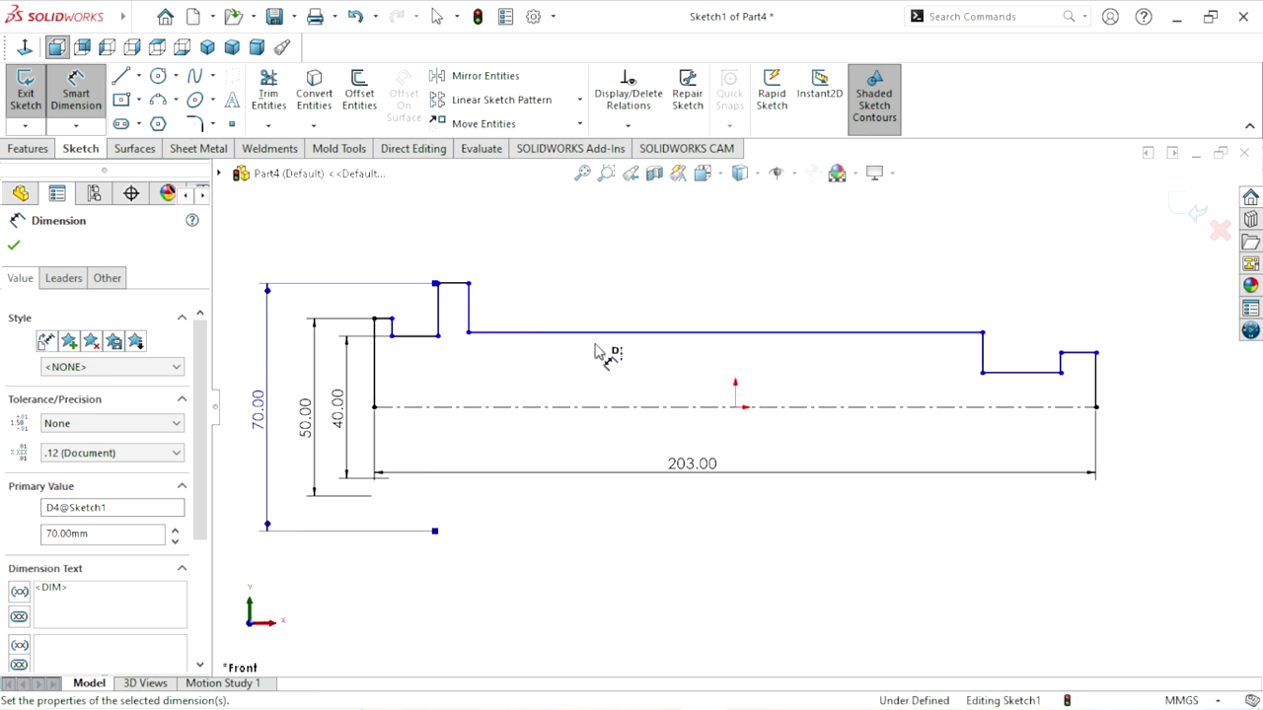
pyautogui.click(596, 333)
pyautogui.click(597, 406)
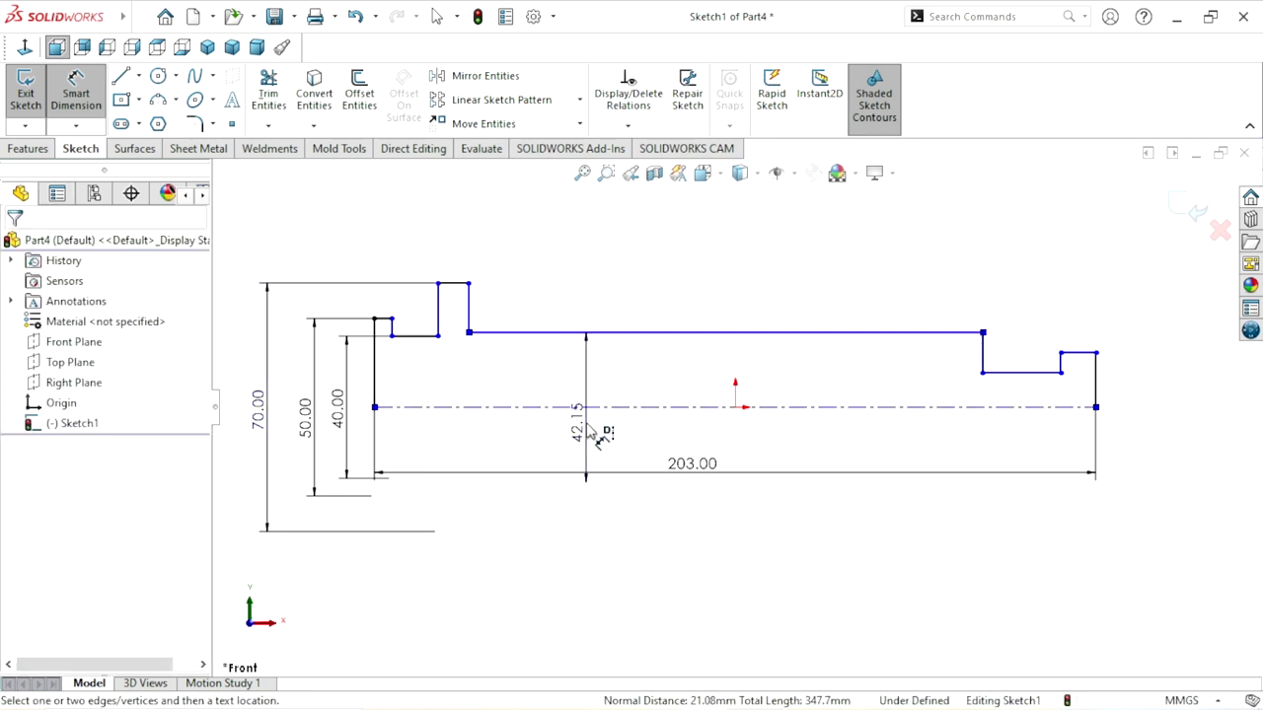
pyautogui.click(582, 428)
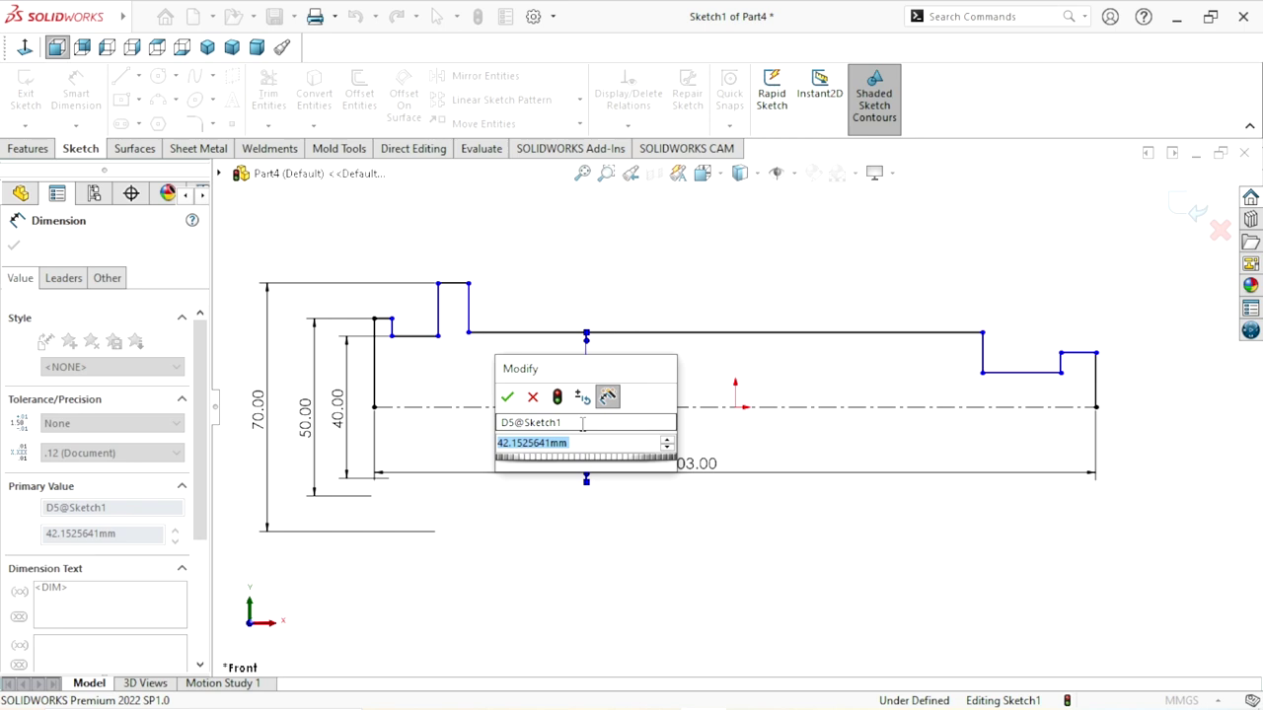
pyautogui.write('59')
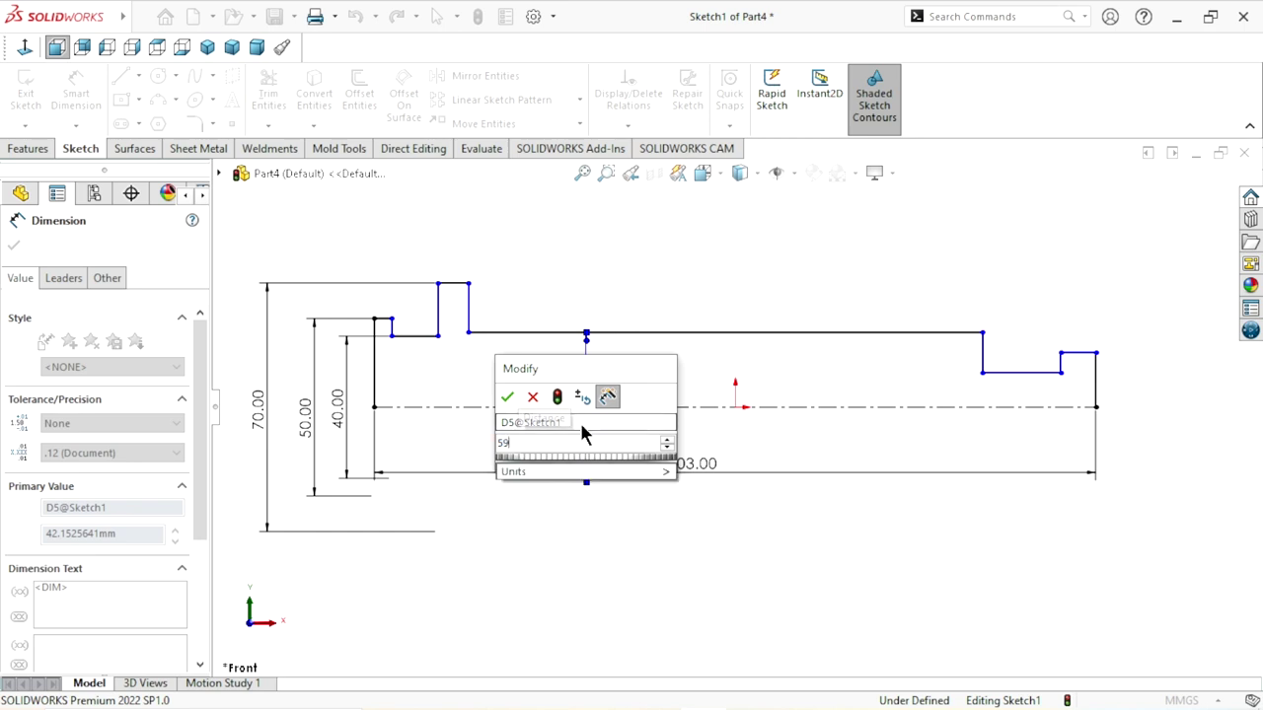
pyautogui.click(508, 398)
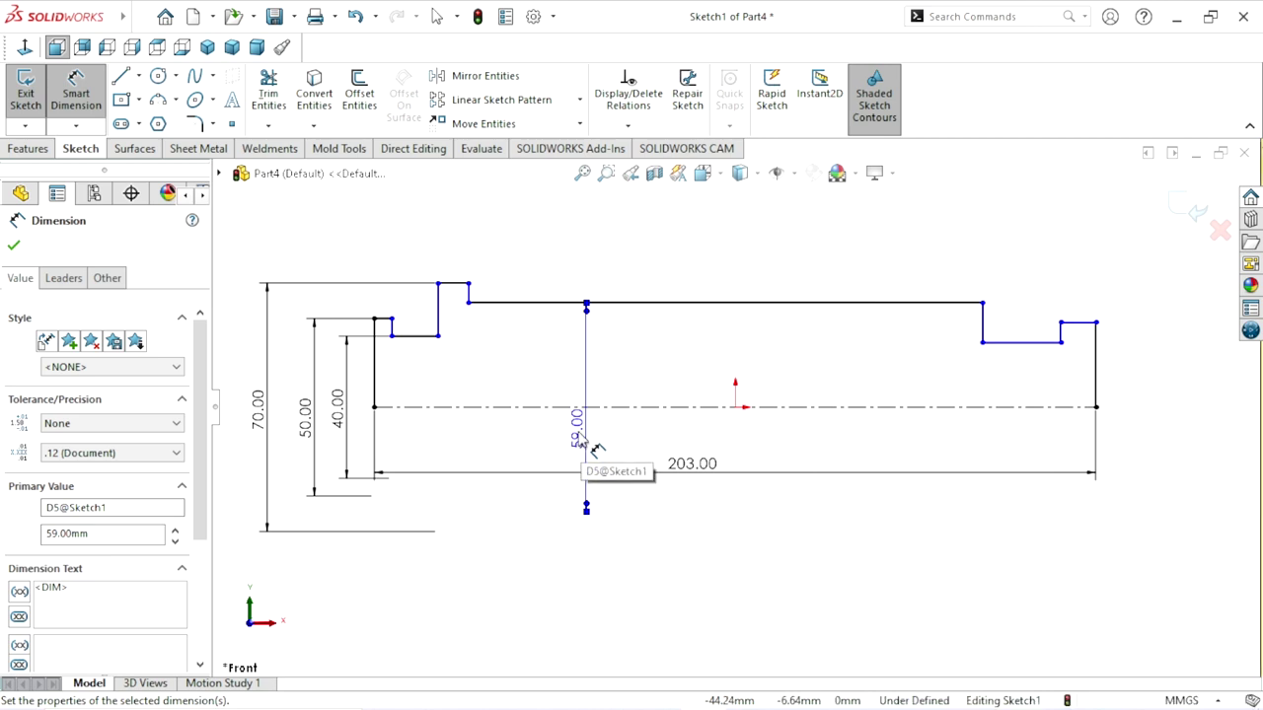
pyautogui.moveTo(579, 465); pyautogui.dragTo(553, 384)
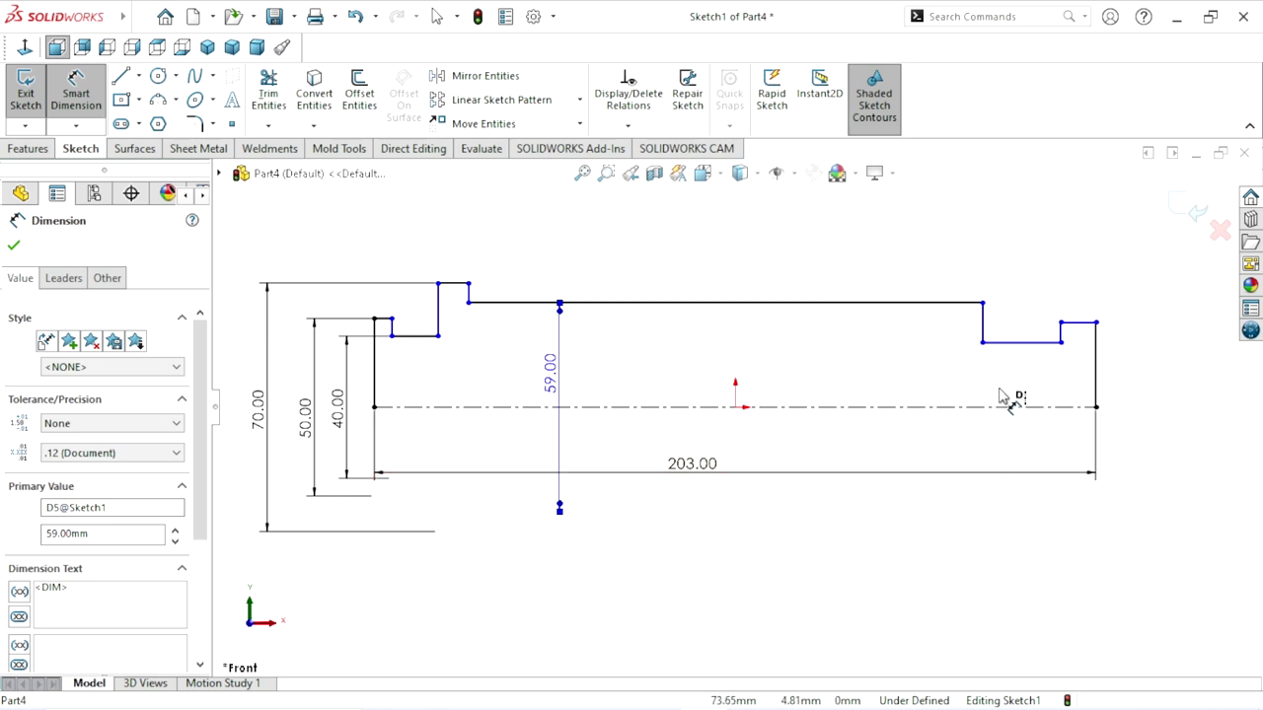
# Dimension the right-end steps to 30 mm and 35 mm diameters, spacing the labels neatly.
pyautogui.click(1023, 344)
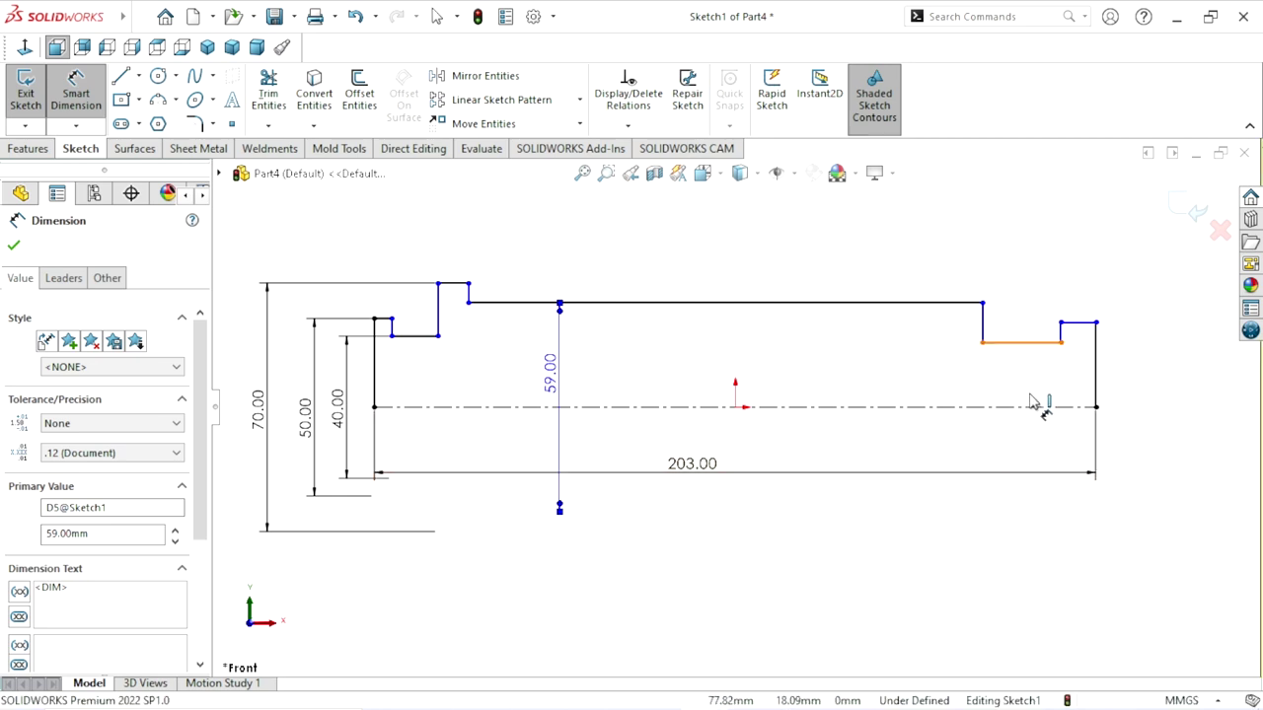
pyautogui.click(951, 395)
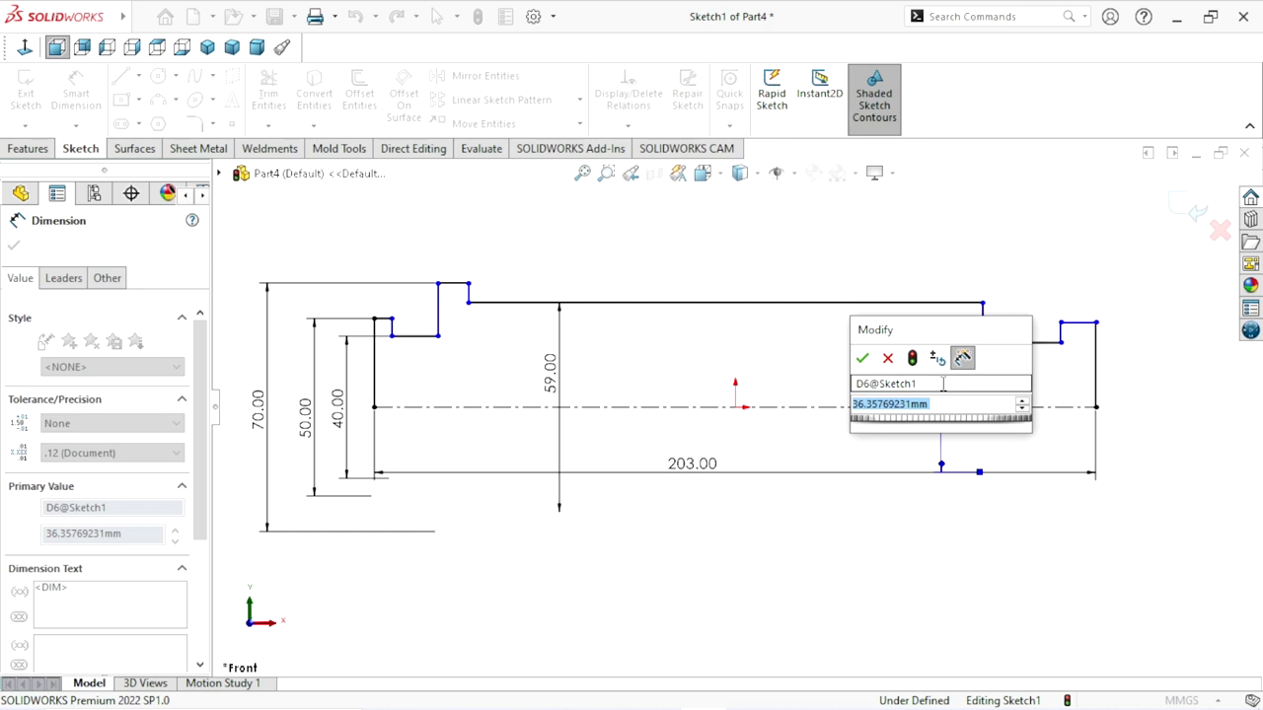
pyautogui.write('30')
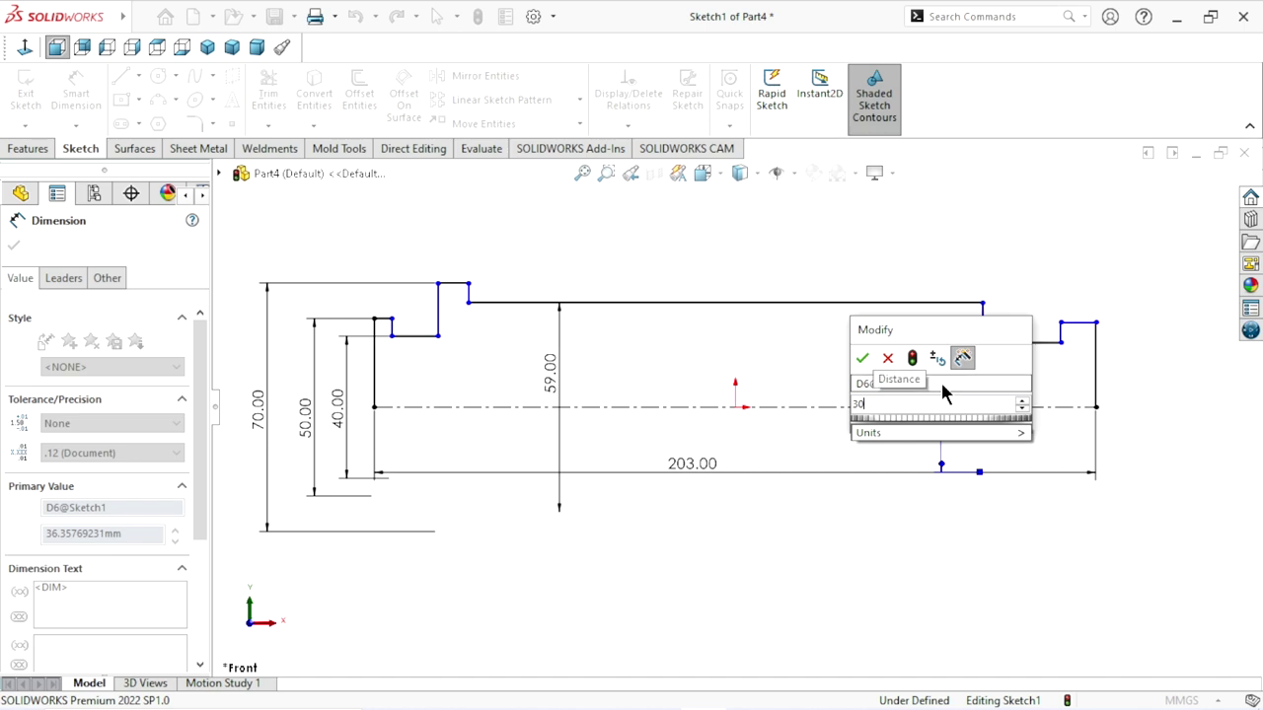
pyautogui.click(867, 358)
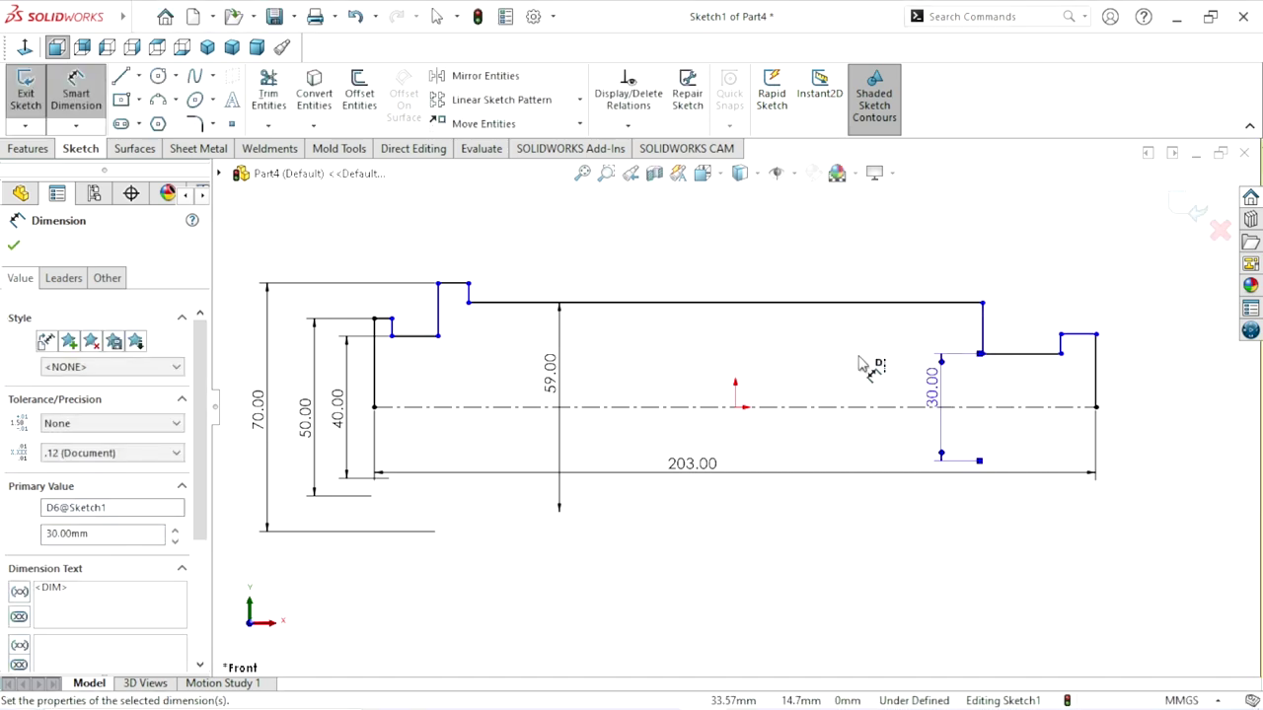
pyautogui.click(1095, 393)
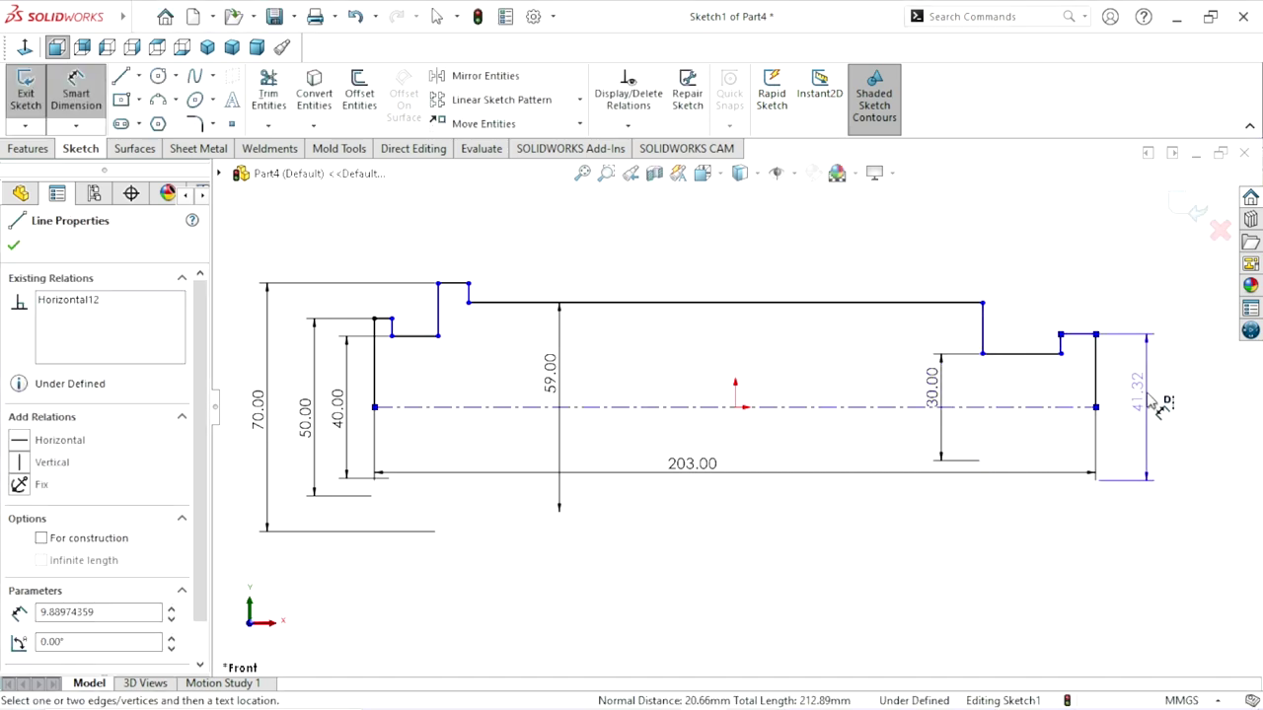
pyautogui.click(1162, 405)
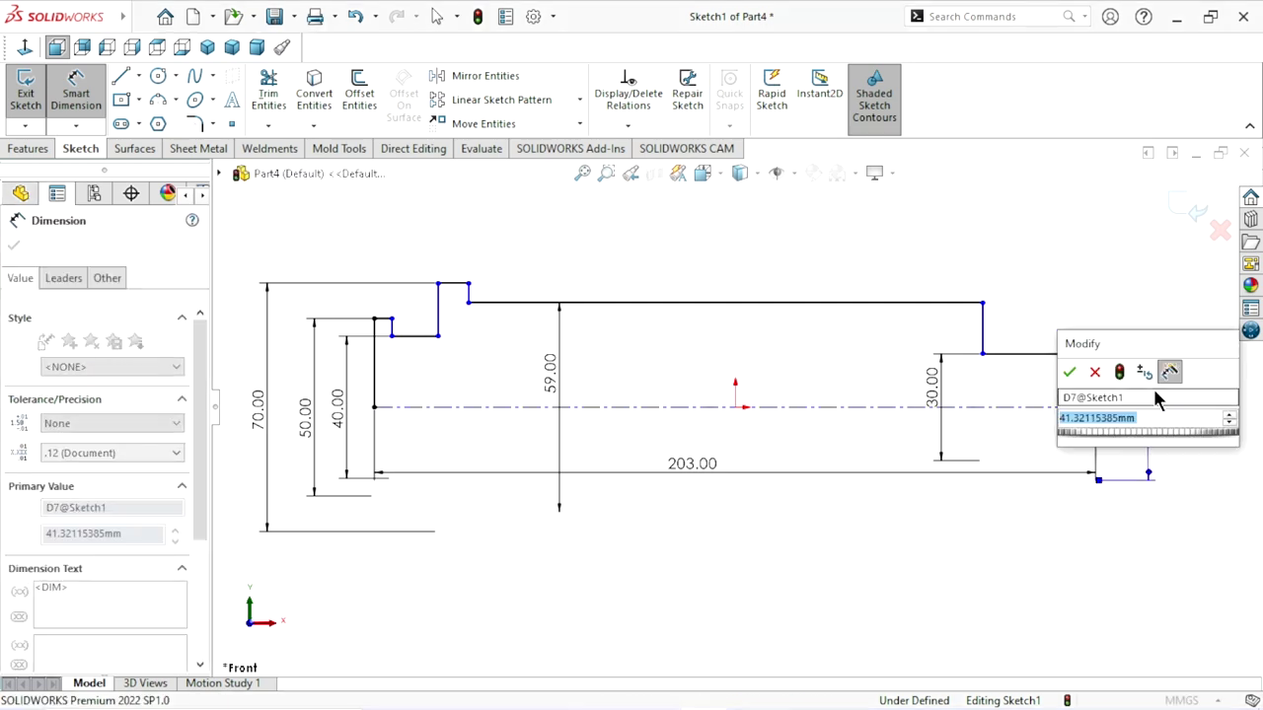
pyautogui.write('35')
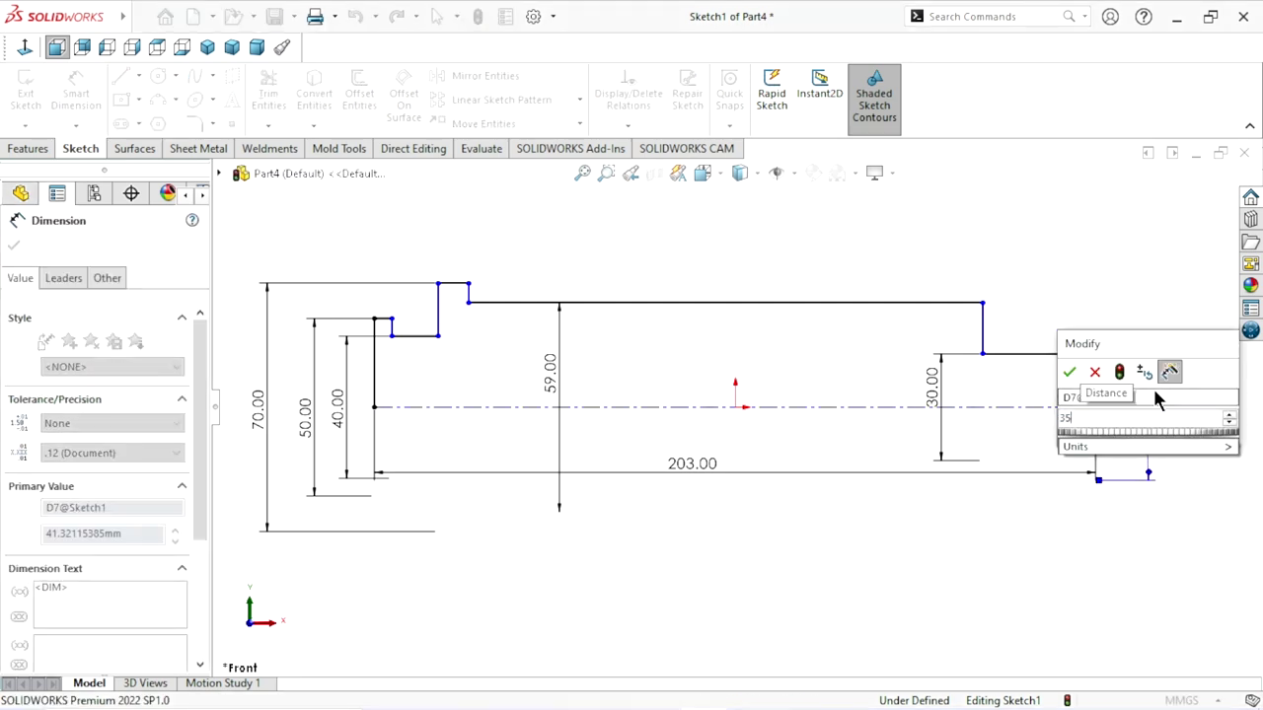
pyautogui.click(1069, 373)
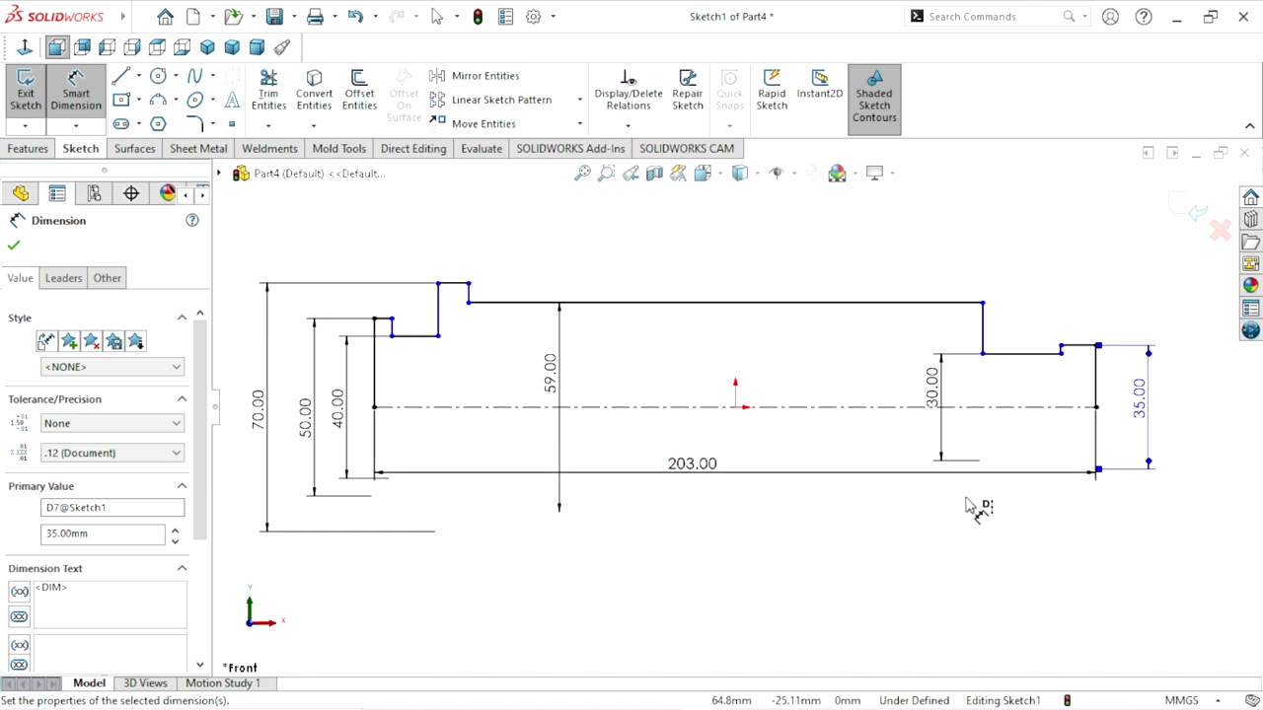
pyautogui.moveTo(1152, 426); pyautogui.dragTo(1198, 426)
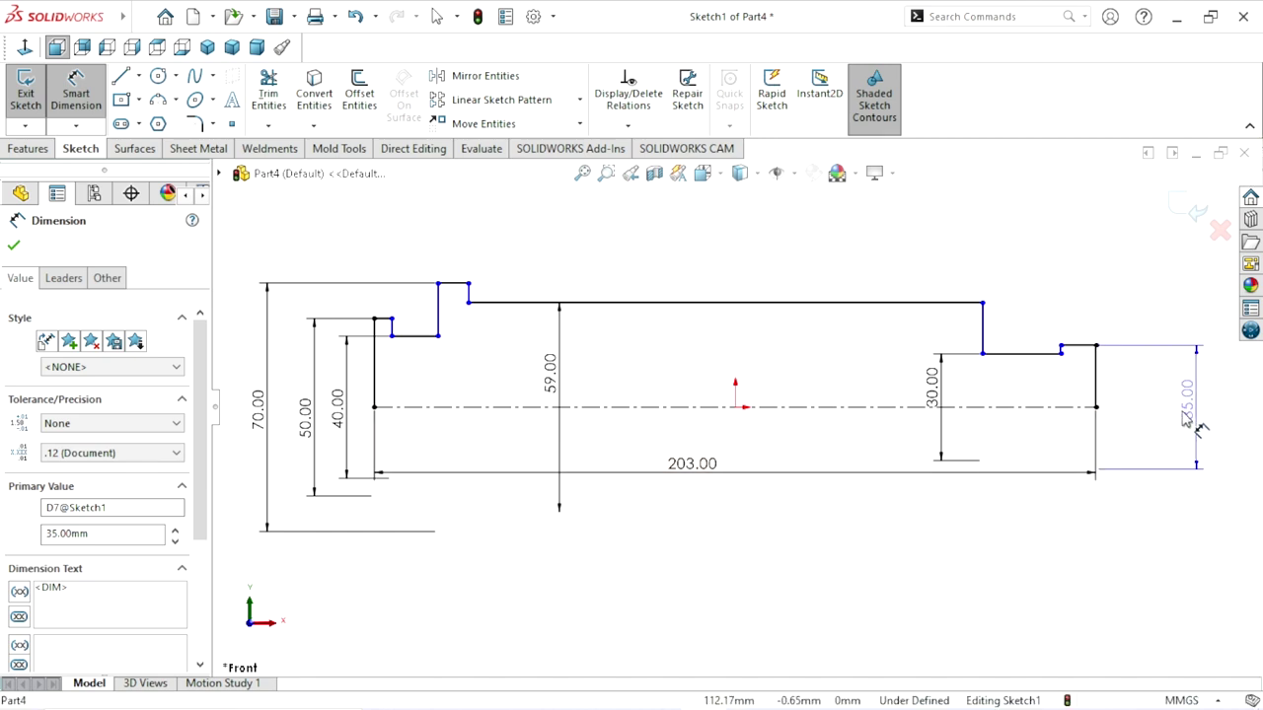
pyautogui.moveTo(935, 385); pyautogui.dragTo(1132, 415)
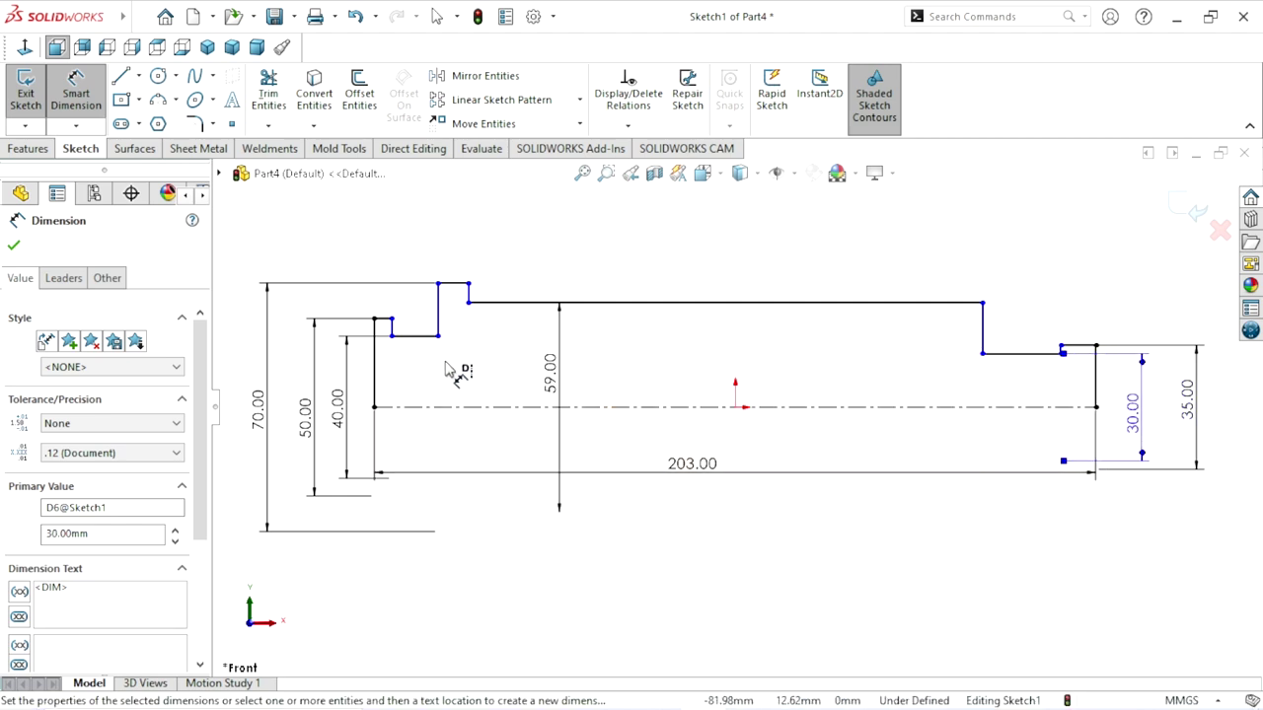
# Set the left-end step width to 6 mm.
pyautogui.click(376, 319)
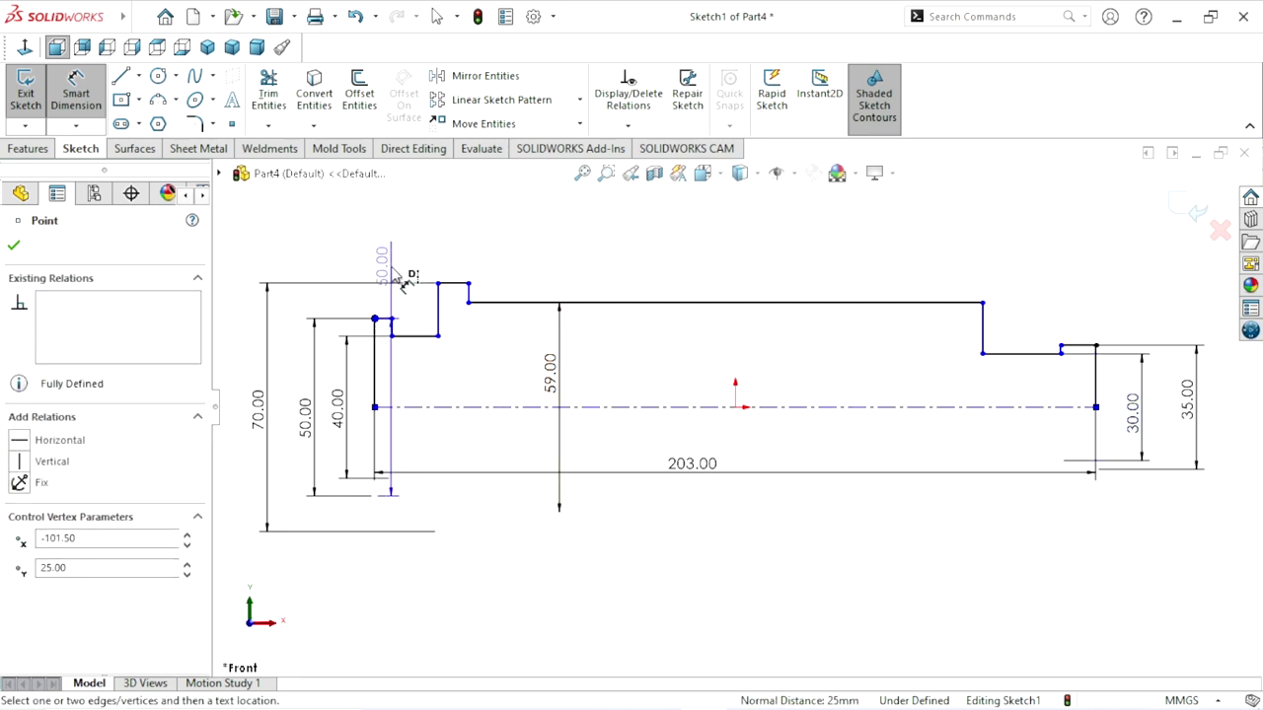
pyautogui.press('Escape')
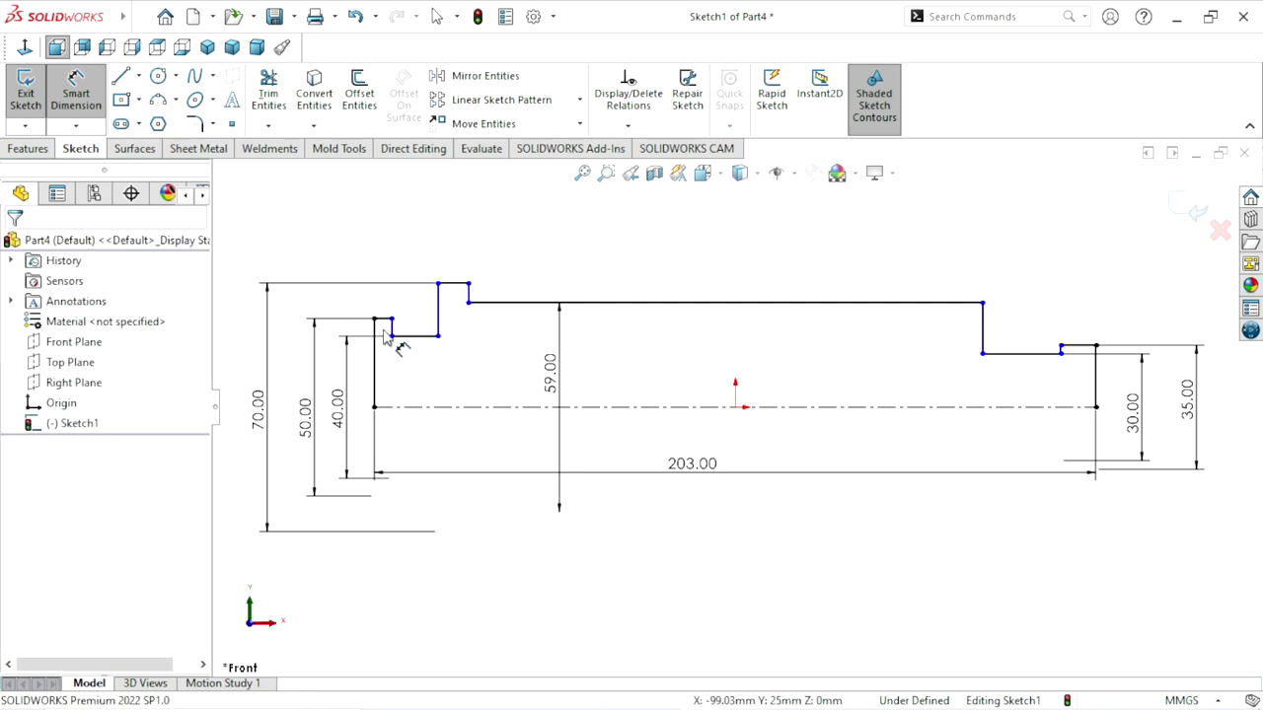
pyautogui.scroll(-3, 384, 335)
pyautogui.click(452, 323)
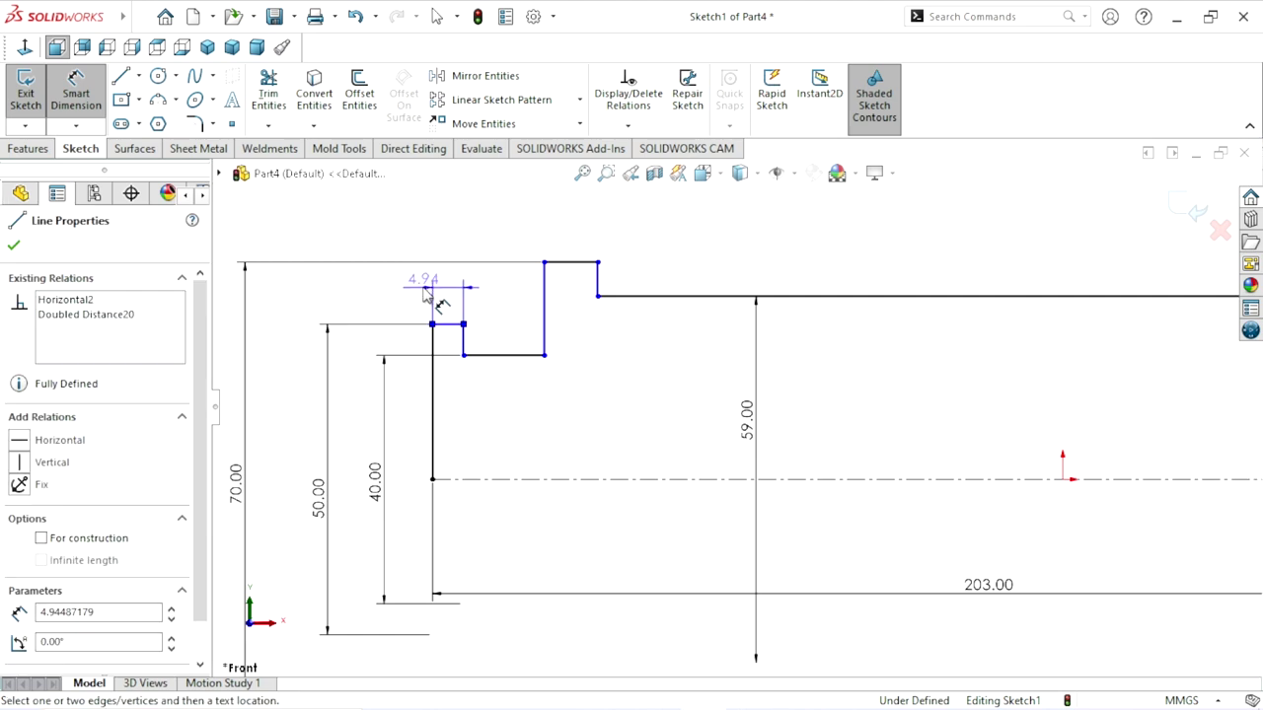
pyautogui.click(398, 292)
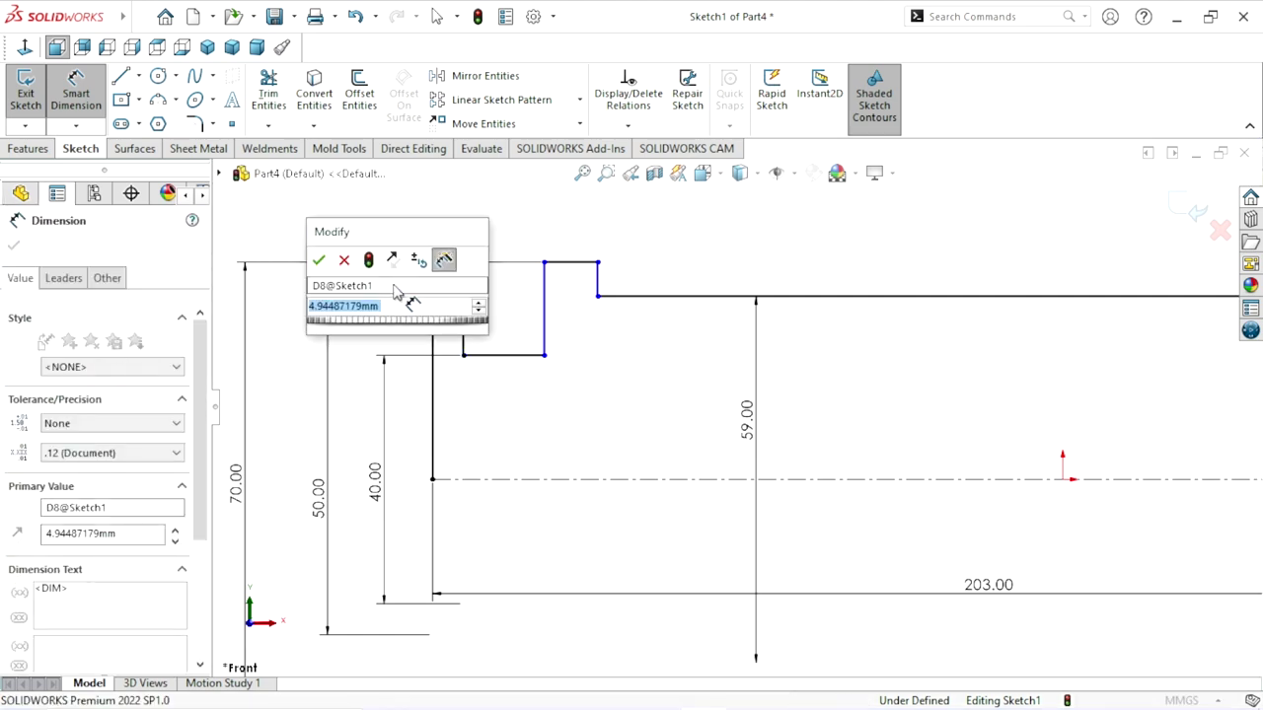
pyautogui.write('6')
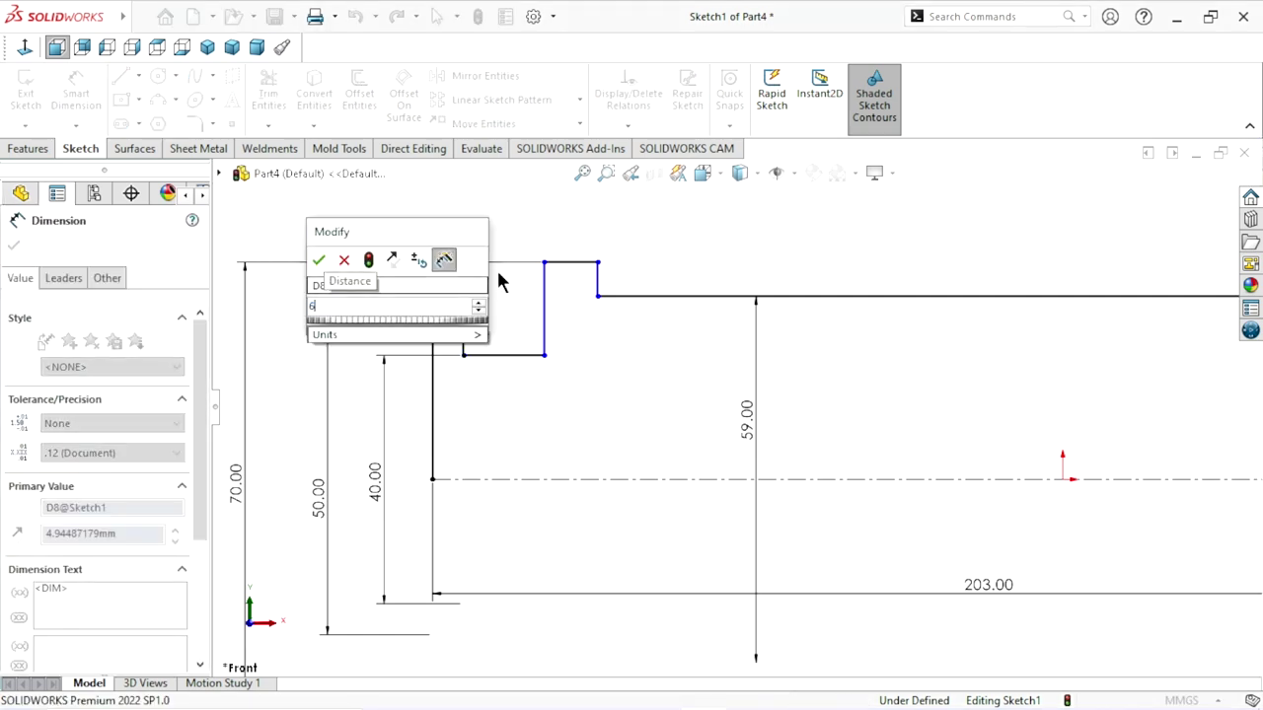
pyautogui.click(320, 259)
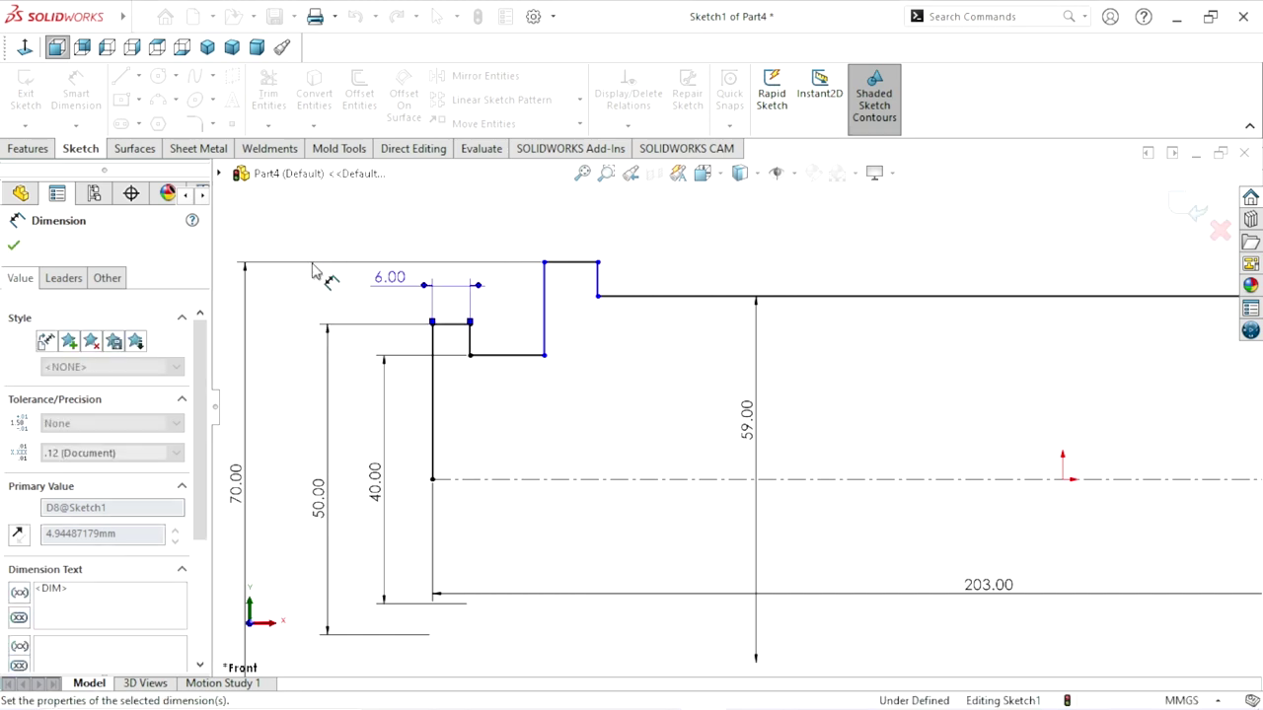
pyautogui.click(514, 369)
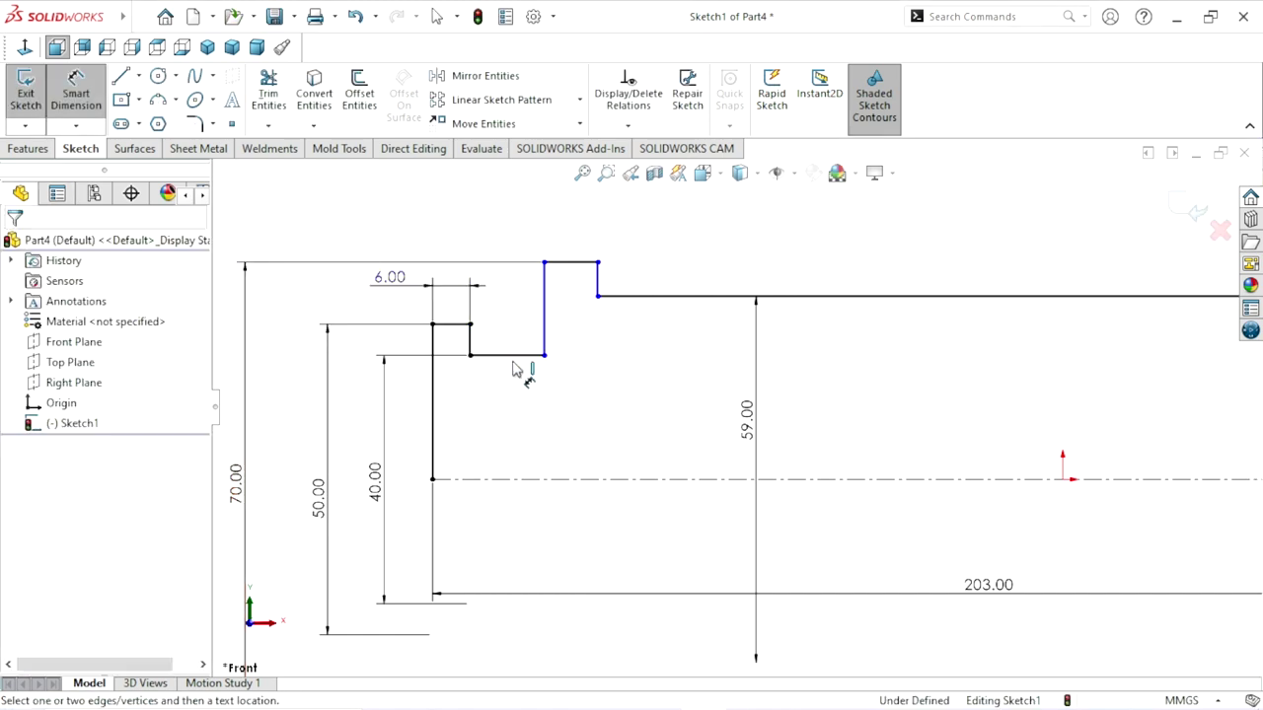
# Dimension the groove width to 15 mm and the collar width to 7 mm.
pyautogui.click(514, 365)
pyautogui.click(507, 410)
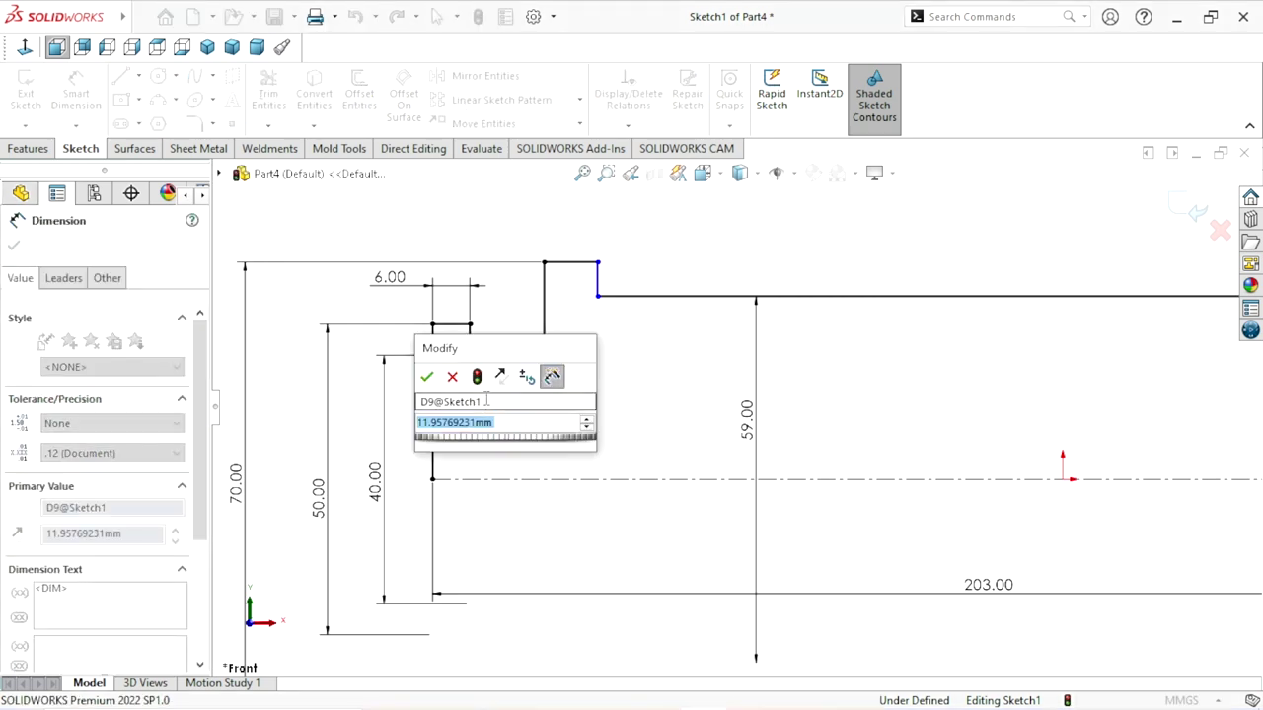
pyautogui.write('15')
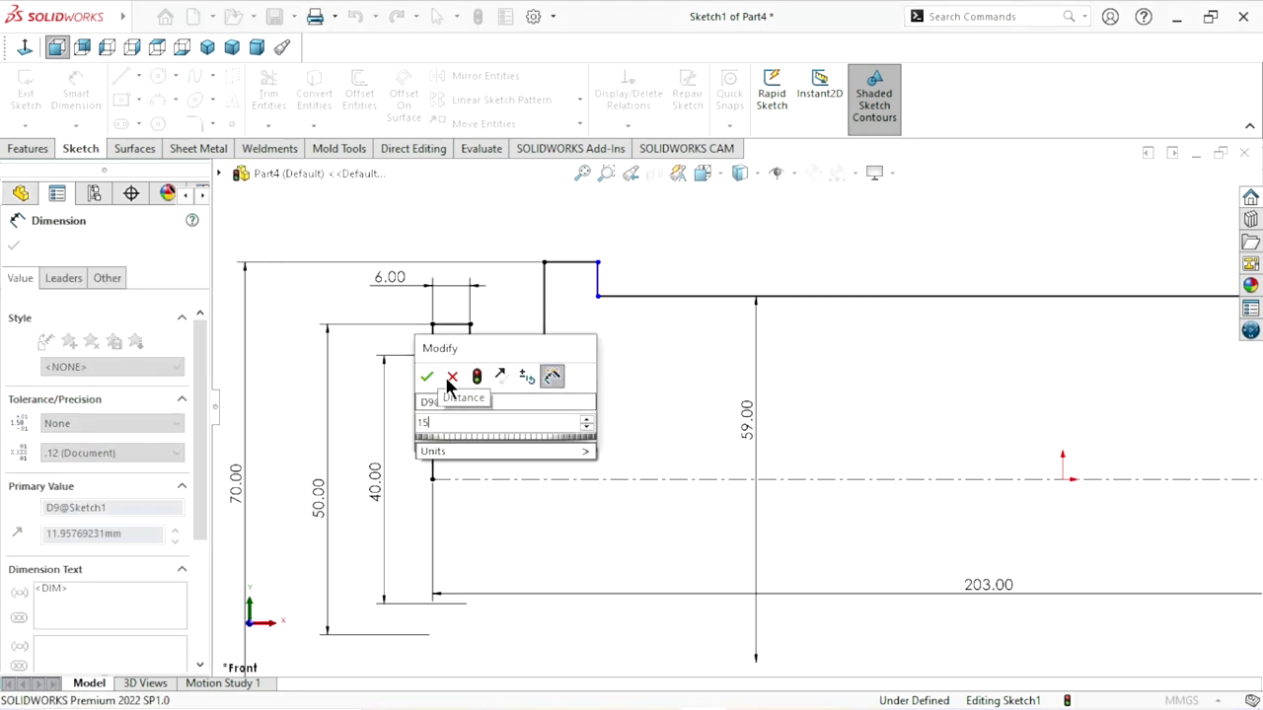
pyautogui.click(427, 375)
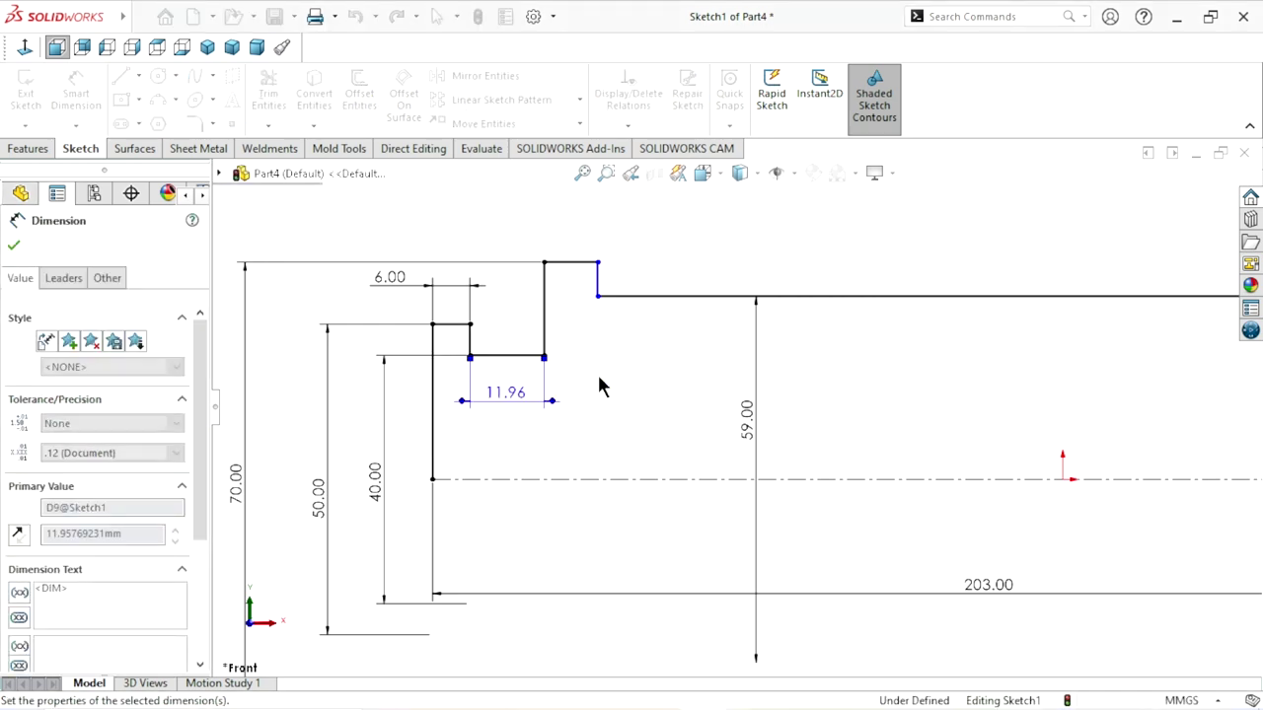
pyautogui.click(580, 262)
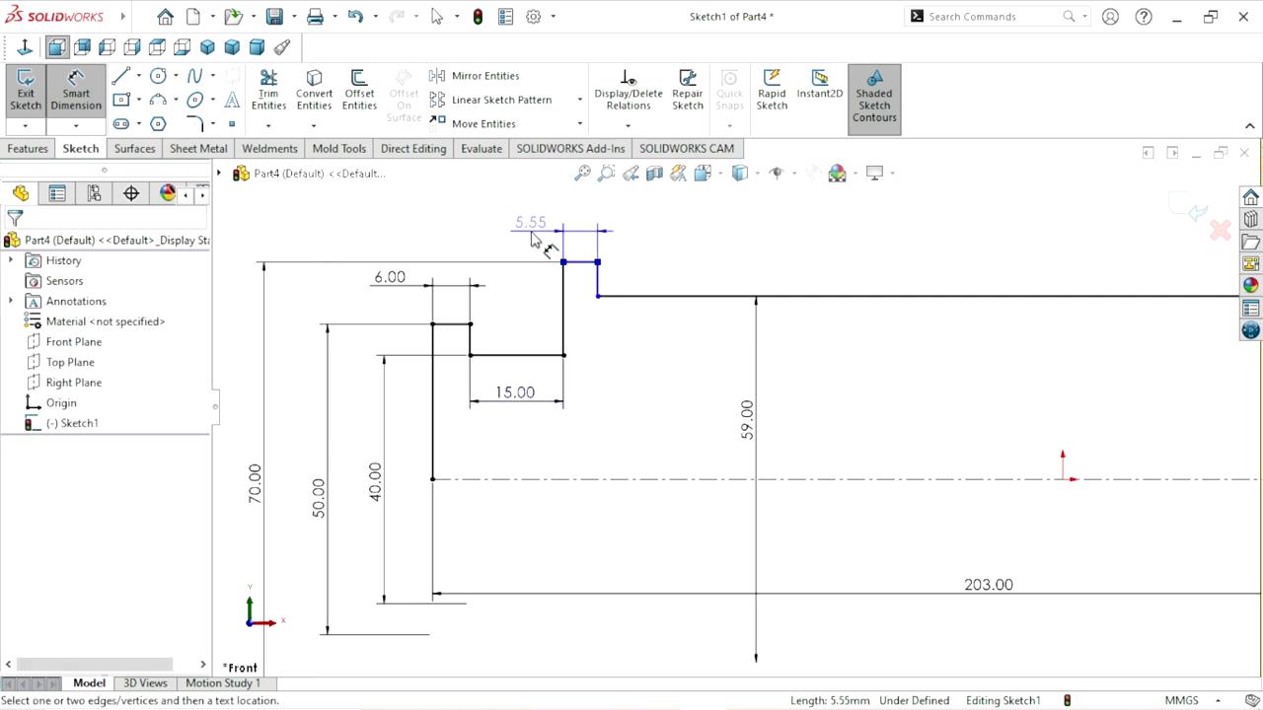
pyautogui.click(532, 237)
pyautogui.write('7')
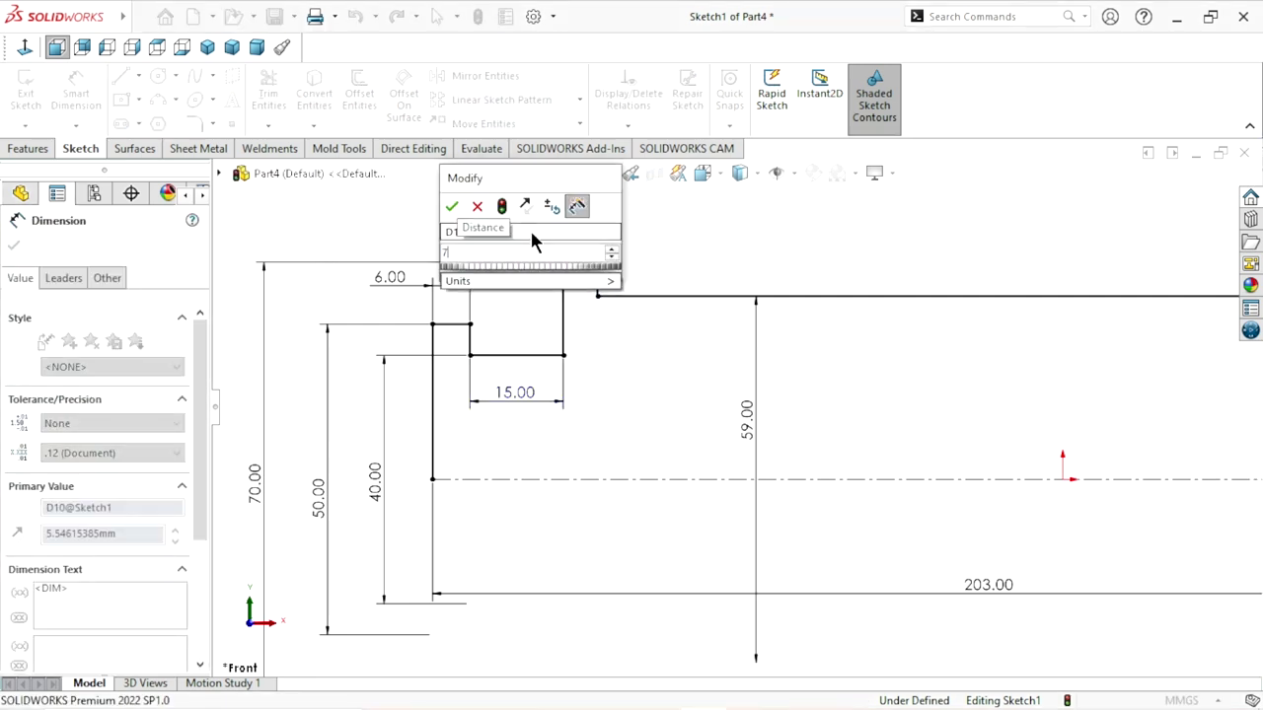
pyautogui.click(453, 205)
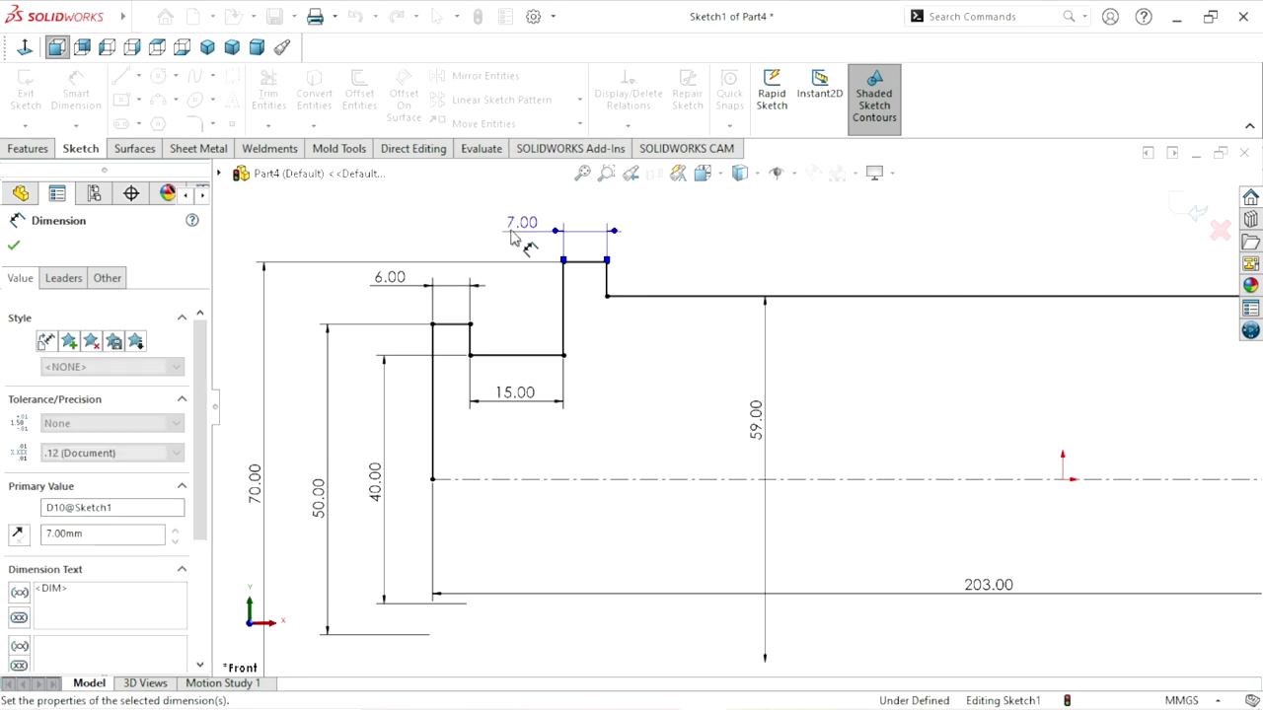
# Dimension the right-end lip to 3 mm and the lower right step to 17 mm.
pyautogui.press('z')
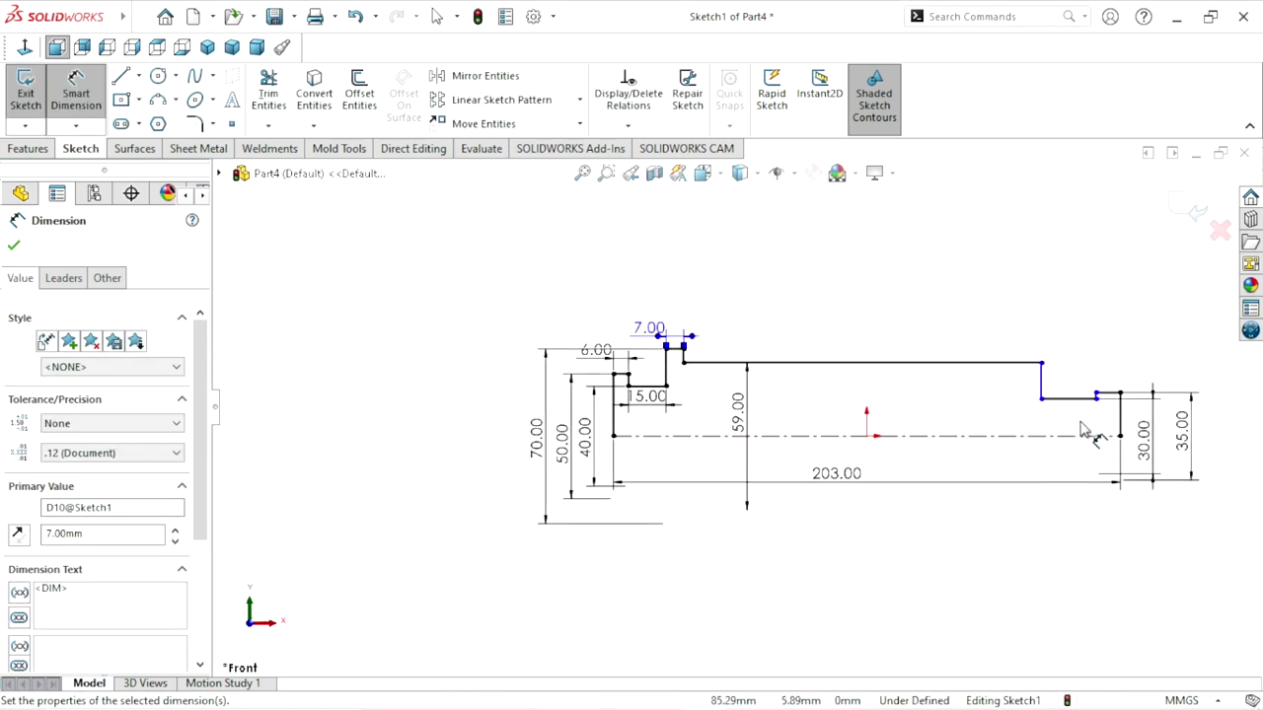
pyautogui.scroll(-2, 1086, 428)
pyautogui.click(1085, 379)
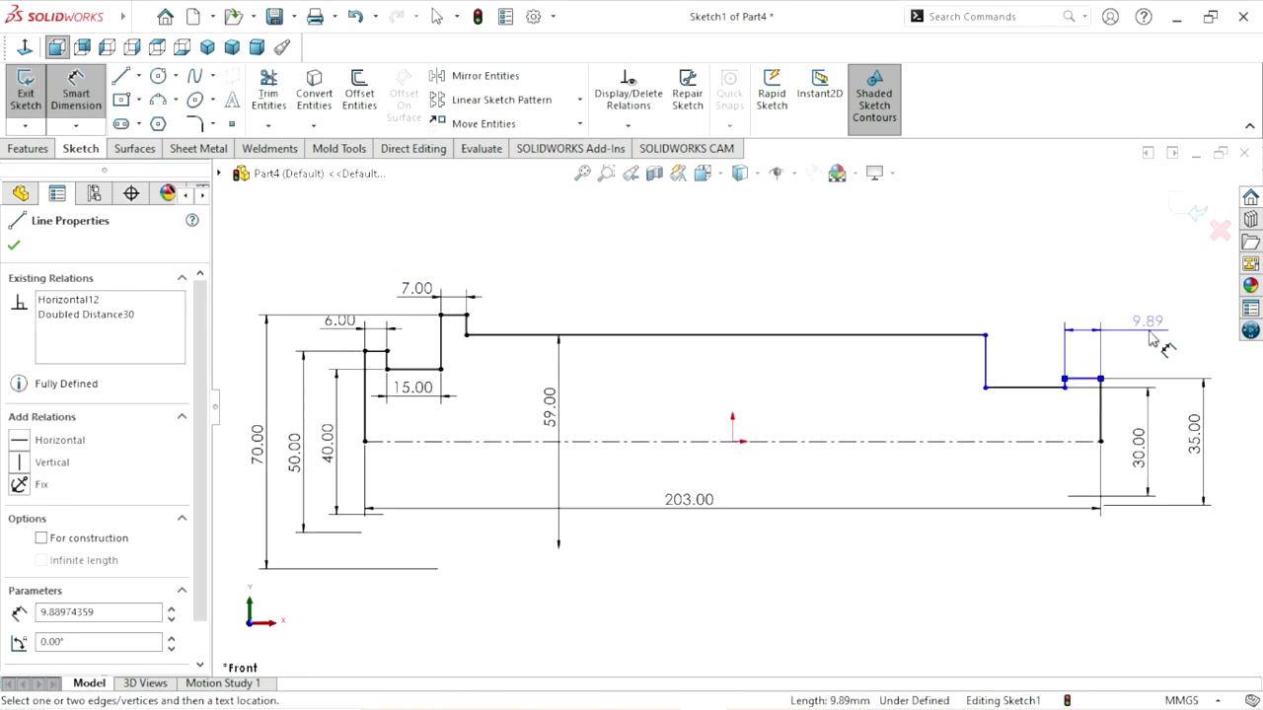
pyautogui.click(1156, 338)
pyautogui.write('3')
pyautogui.click(1073, 305)
pyautogui.click(1025, 386)
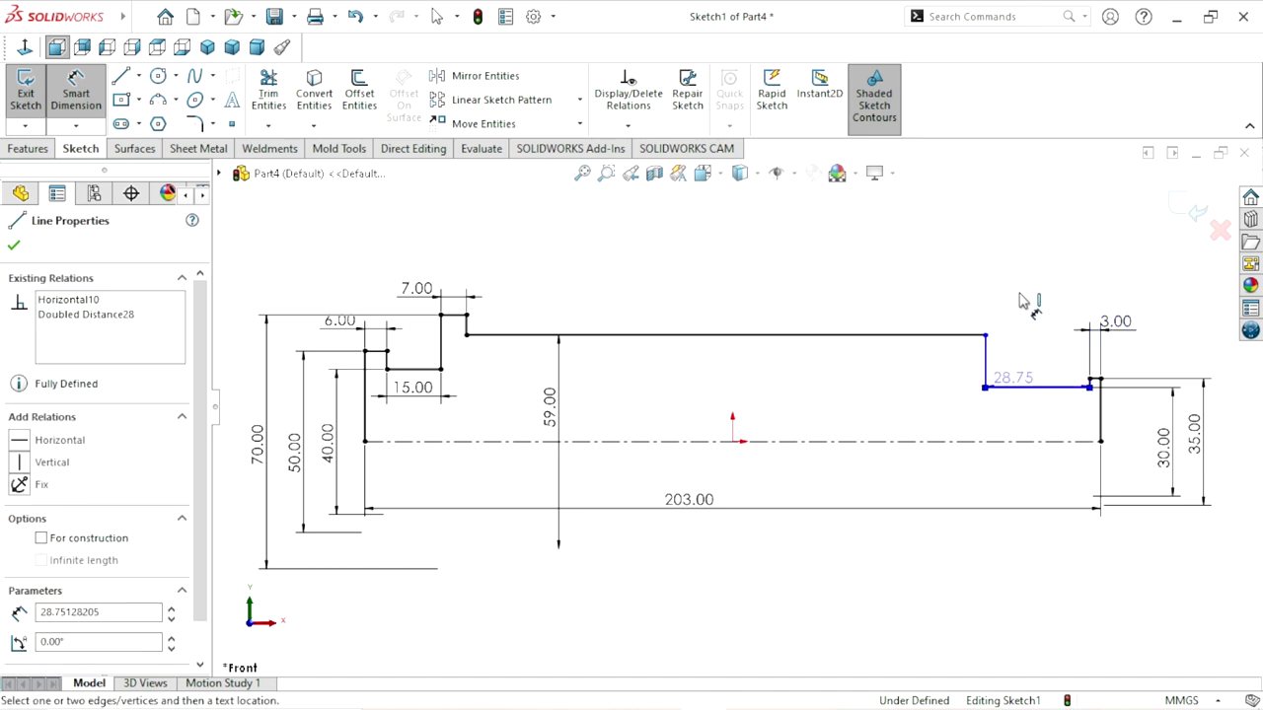
pyautogui.click(1032, 275)
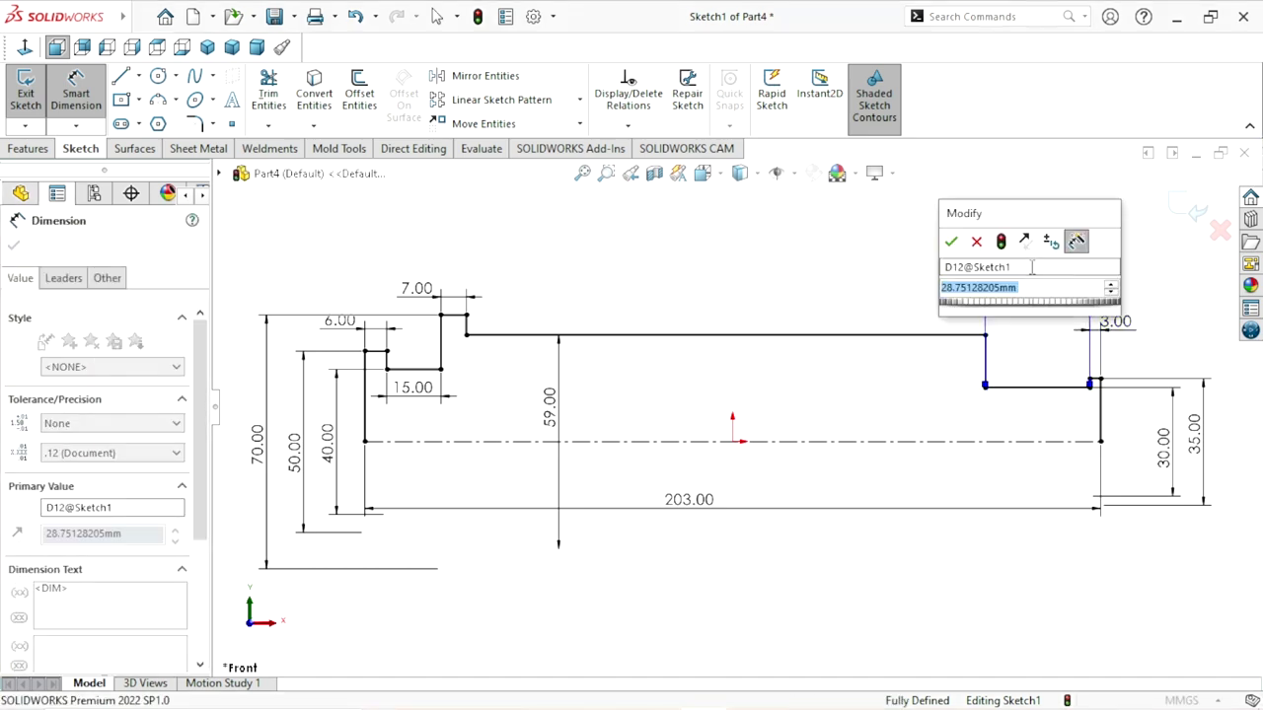
pyautogui.write('17')
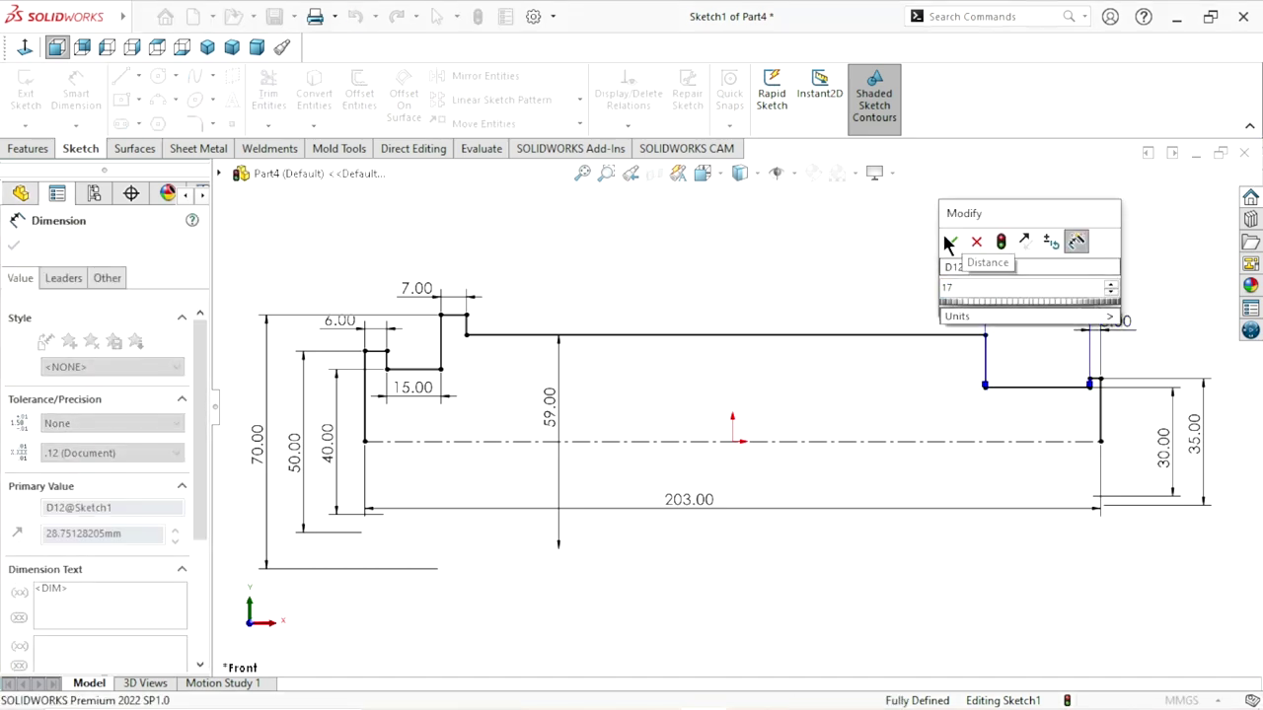
pyautogui.click(949, 241)
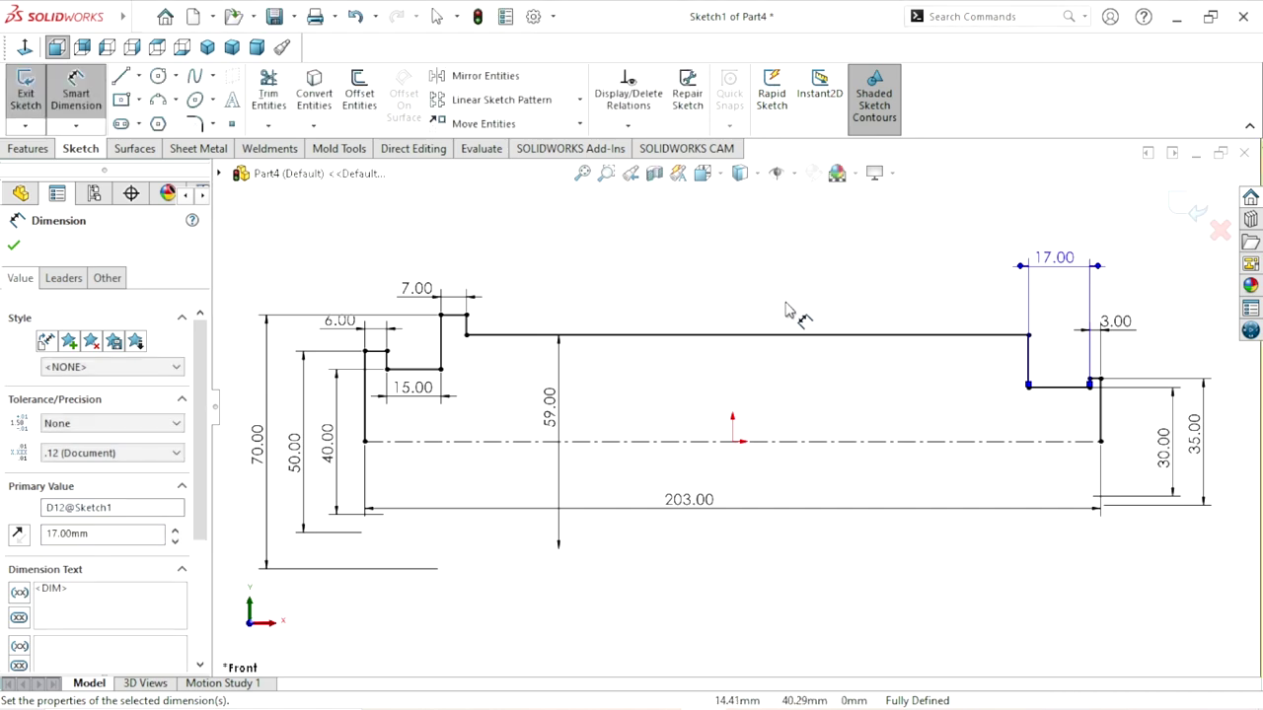
# Add a driven 155 mm reference length on the body and move the 6, 7 and 15 labels clear.
pyautogui.click(789, 336)
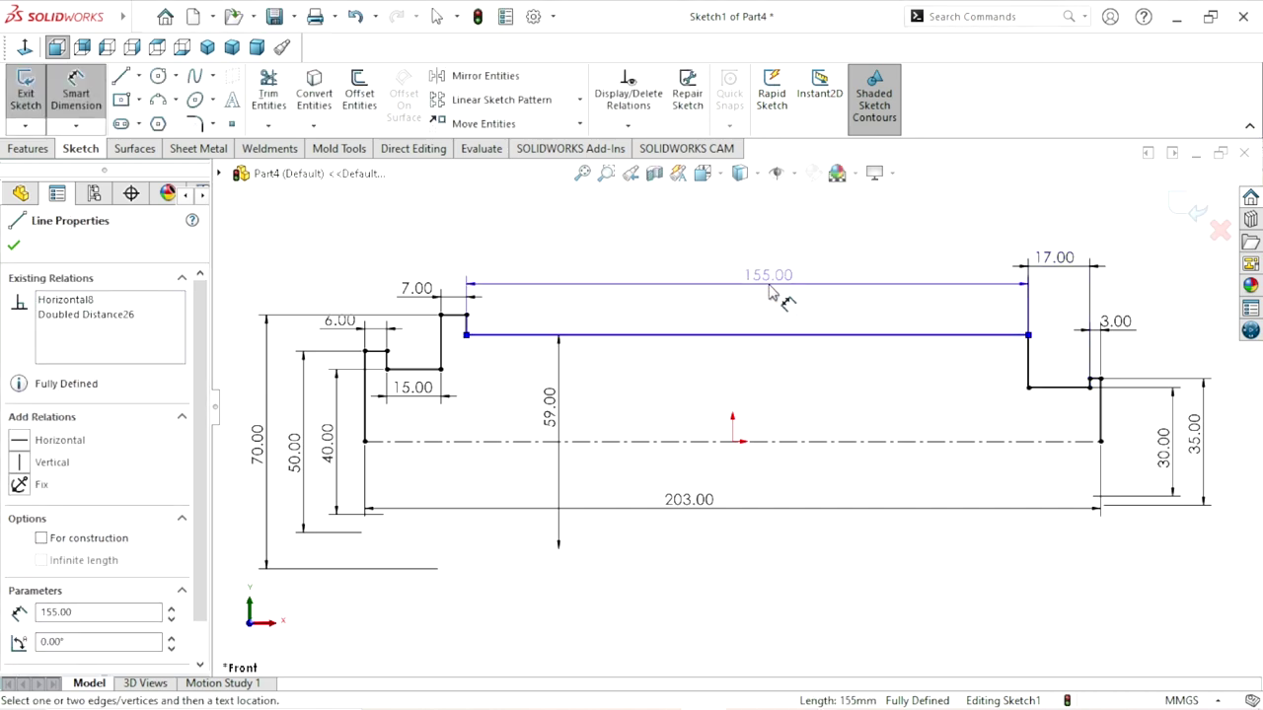
pyautogui.click(769, 286)
pyautogui.click(394, 140)
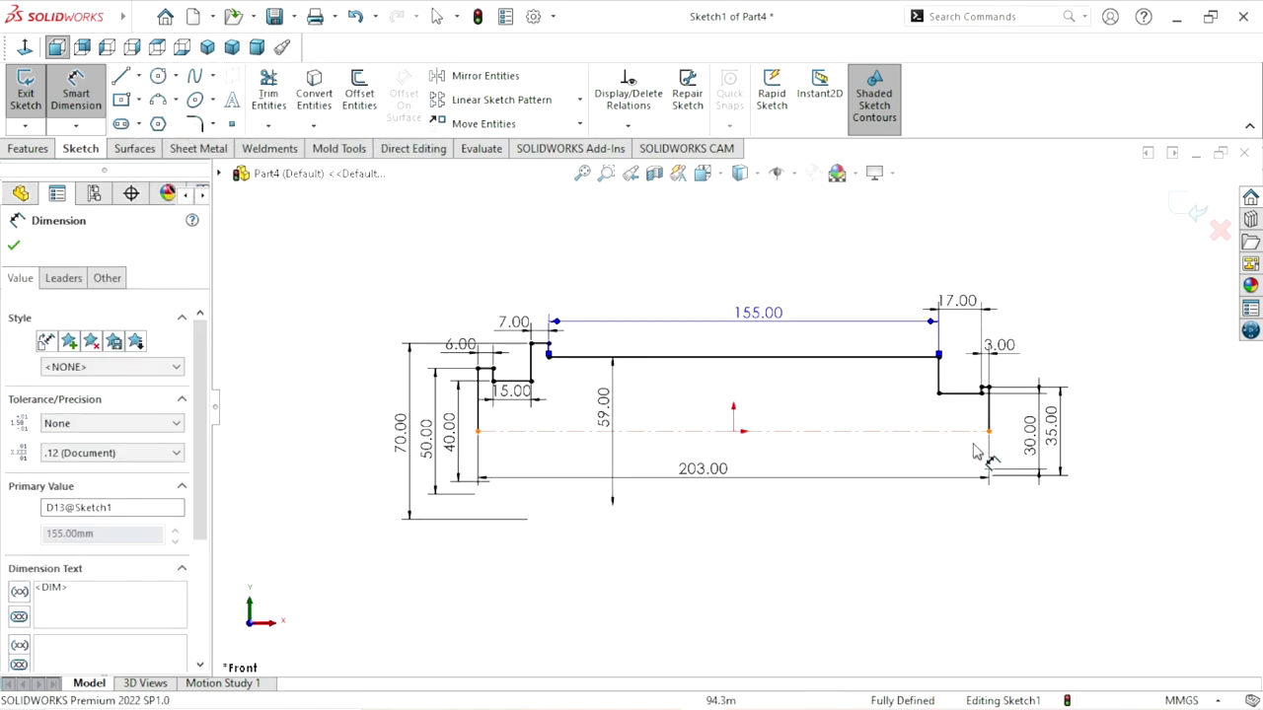
pyautogui.scroll(-1, 865, 451)
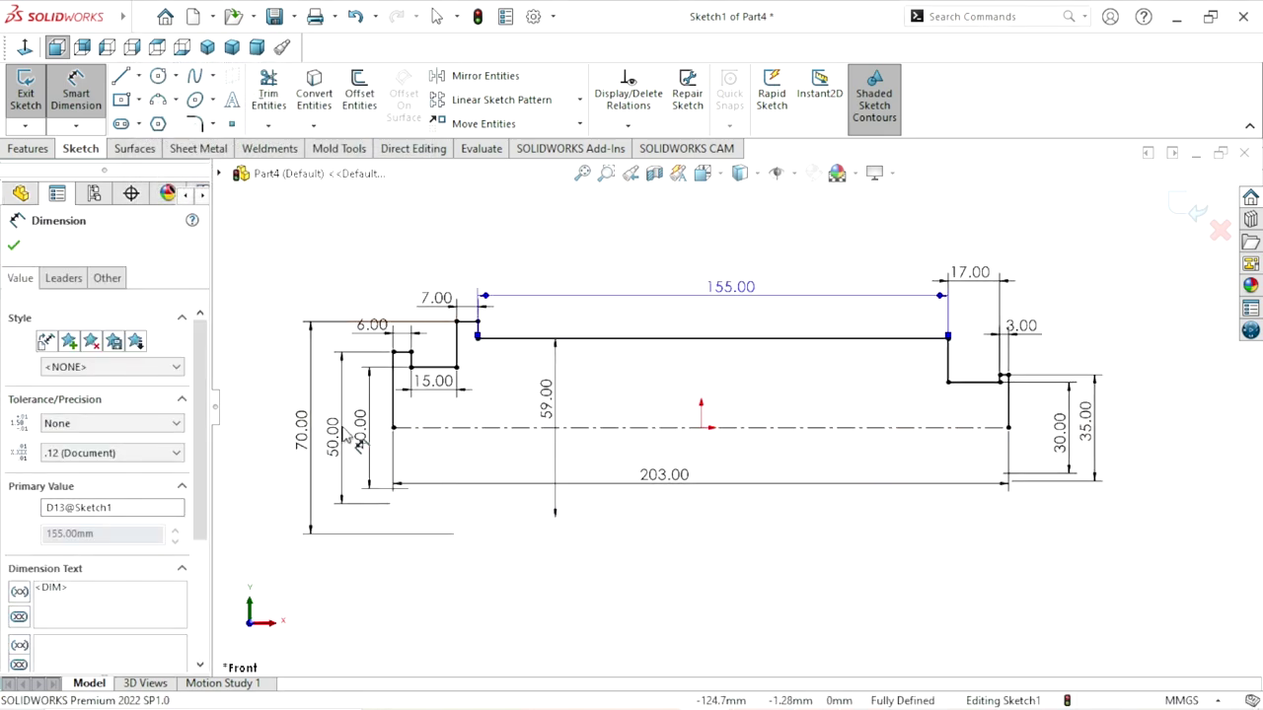
pyautogui.moveTo(372, 324); pyautogui.dragTo(340, 281)
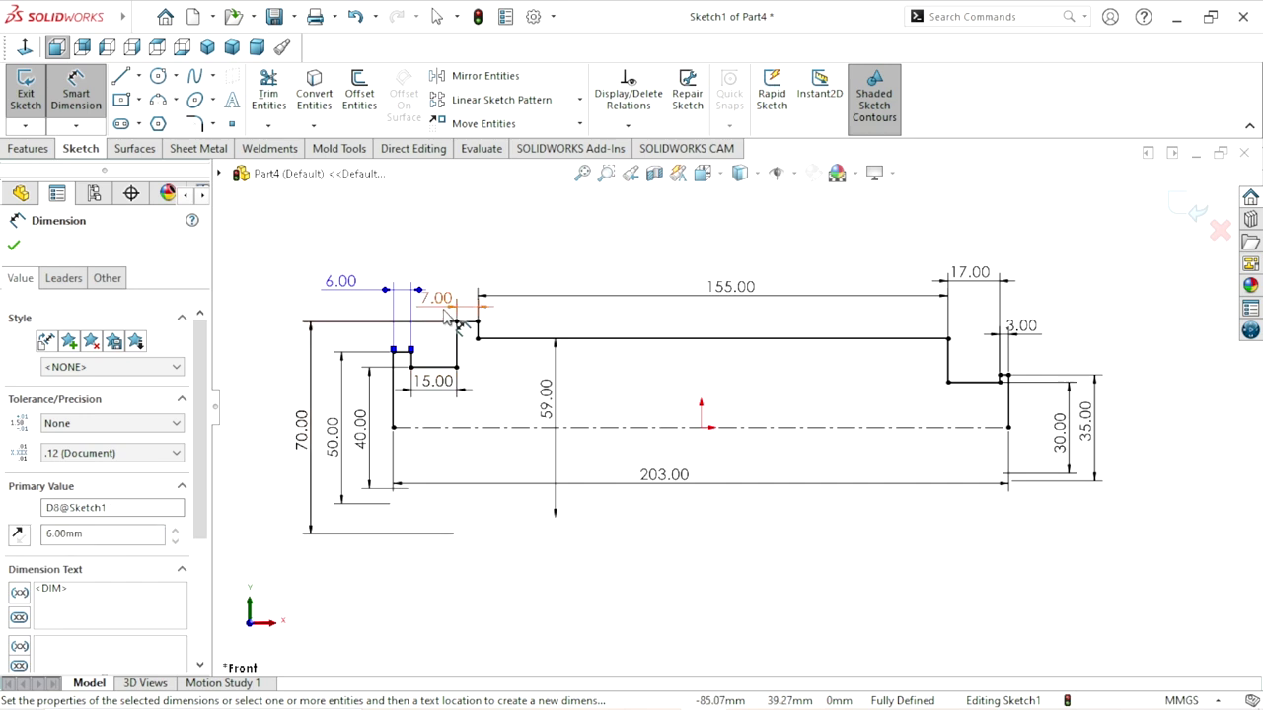
pyautogui.moveTo(446, 311); pyautogui.dragTo(532, 260)
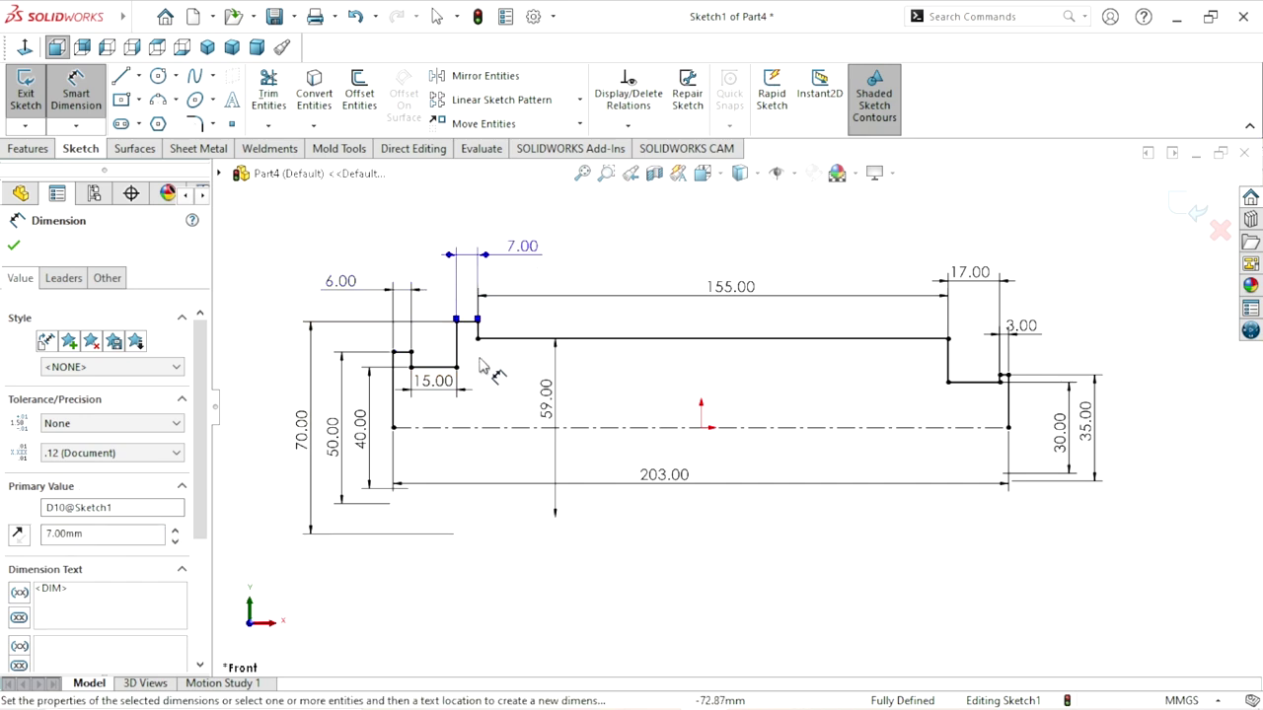
pyautogui.moveTo(434, 381); pyautogui.dragTo(373, 233)
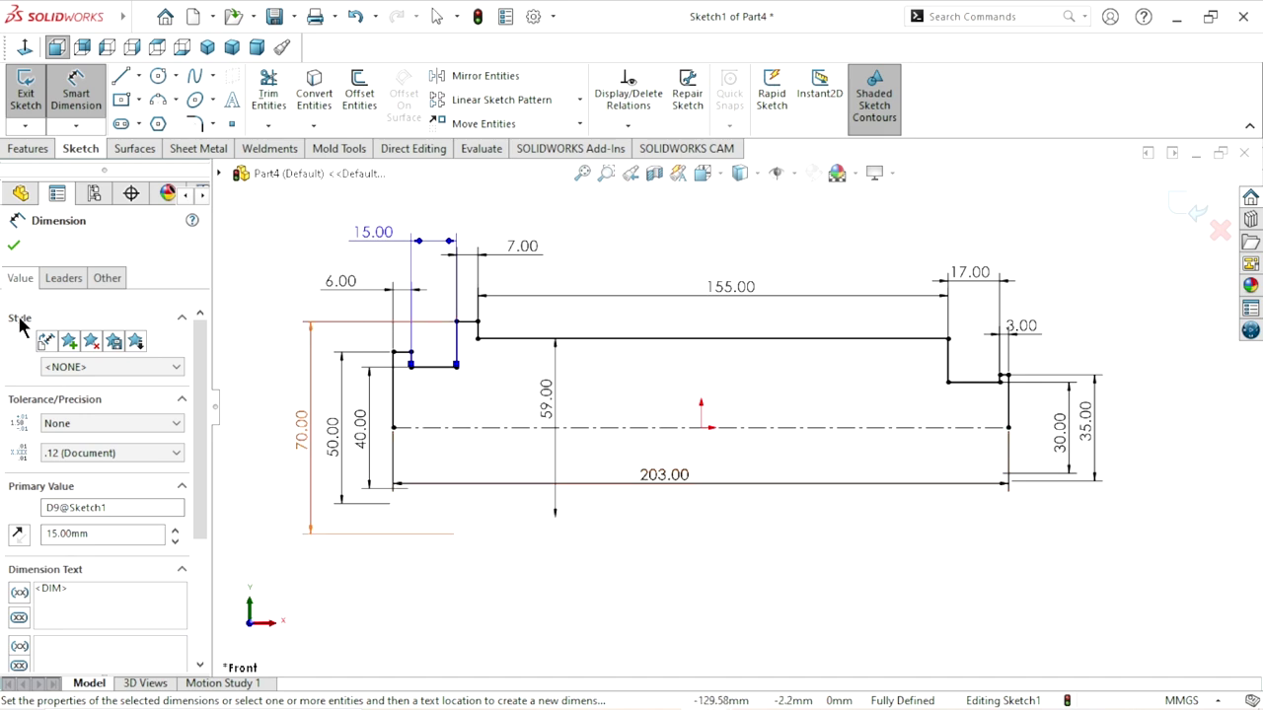
pyautogui.click(14, 247)
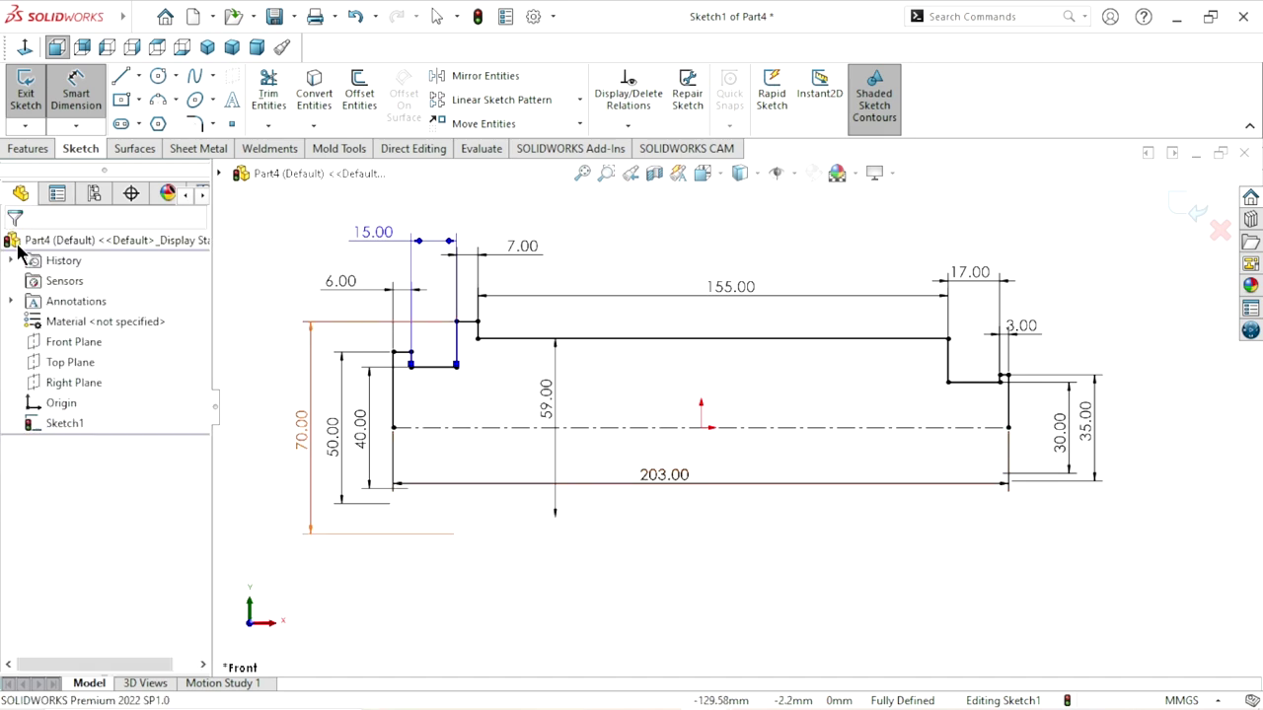
pyautogui.click(19, 150)
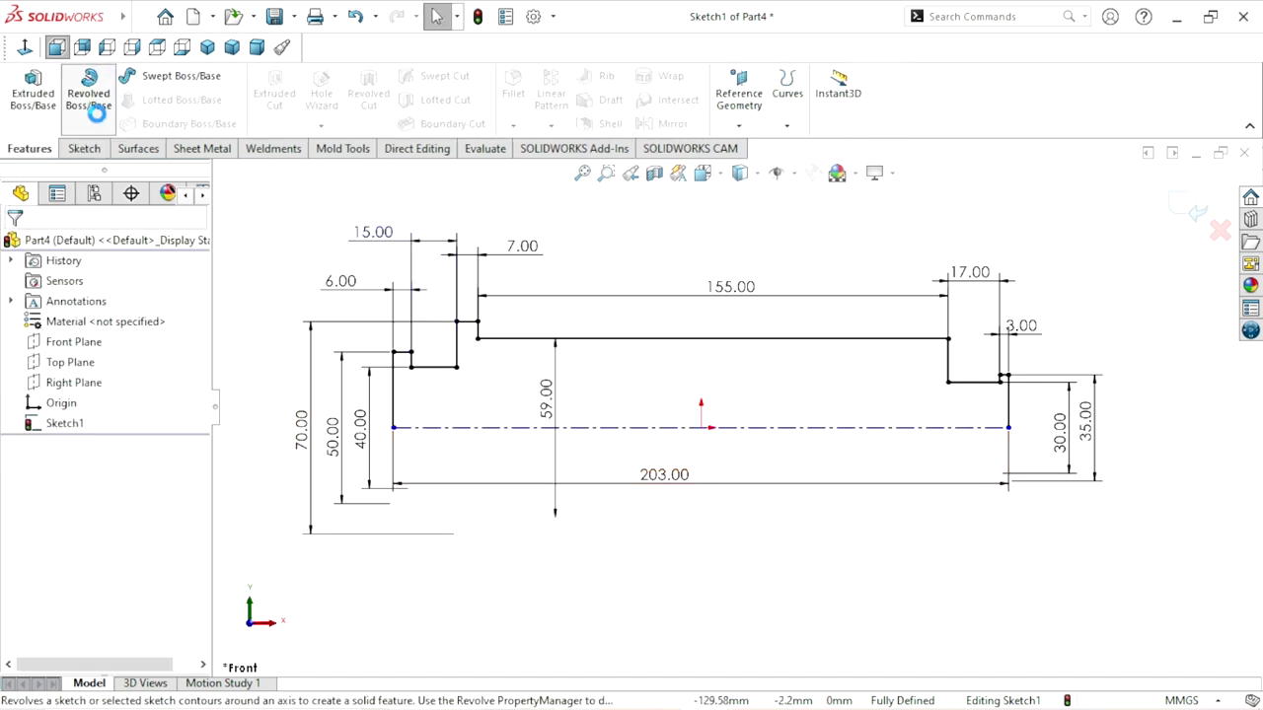
# Revolve the closed profile 360° about the centerline into the solid stepped shaft.
pyautogui.click(89, 96)
pyautogui.click(666, 372)
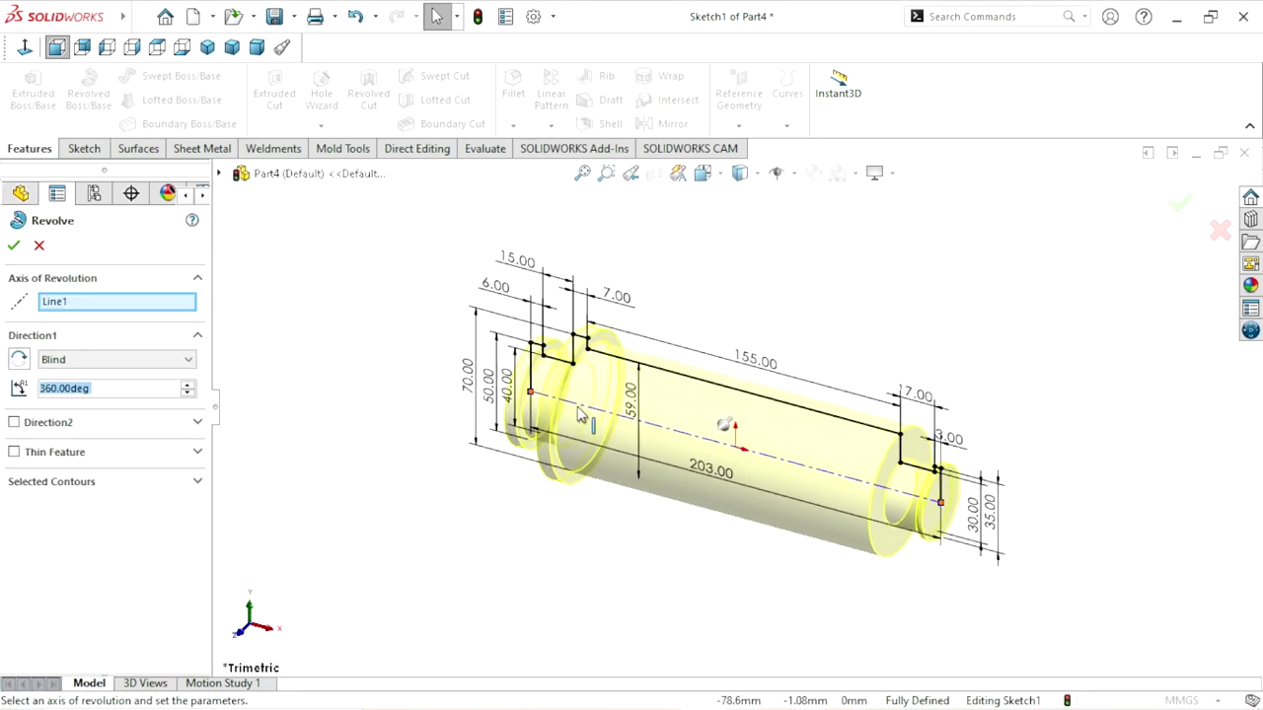
pyautogui.click(15, 248)
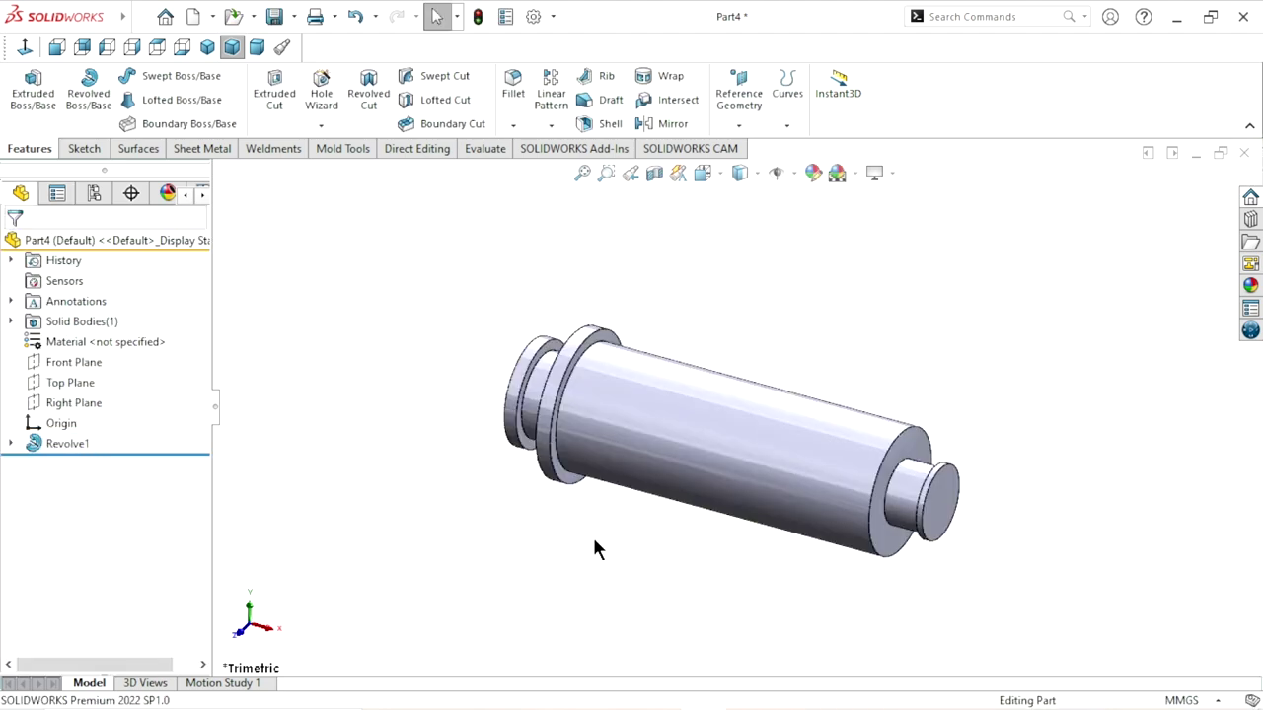
# Start a chamfer and change its distance from 10 mm to 1 mm.
pyautogui.click(512, 125)
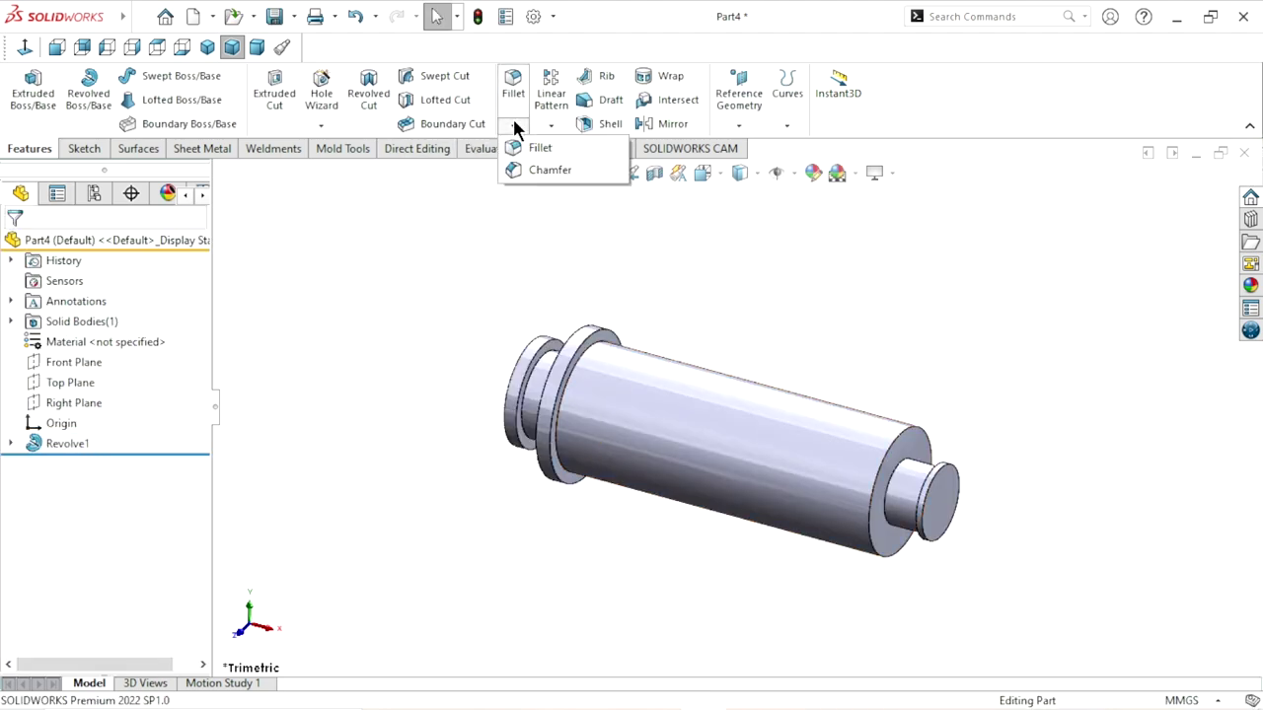
pyautogui.click(513, 169)
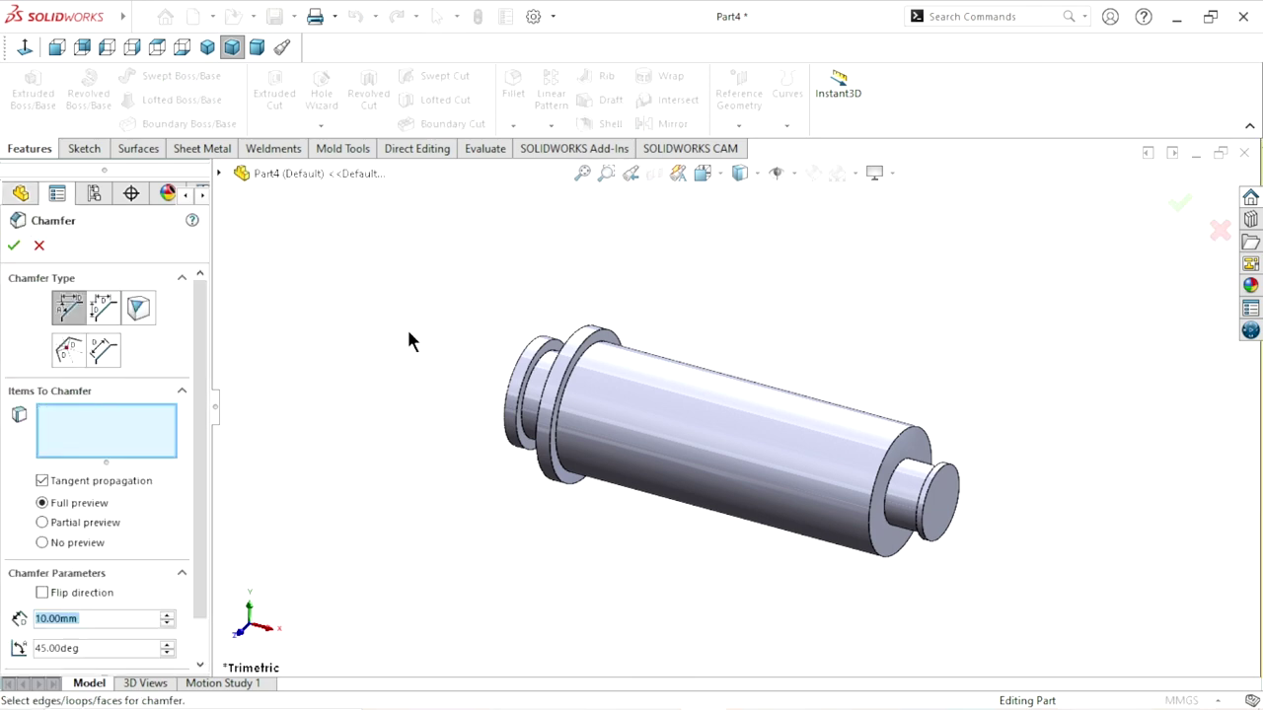
pyautogui.click(96, 619)
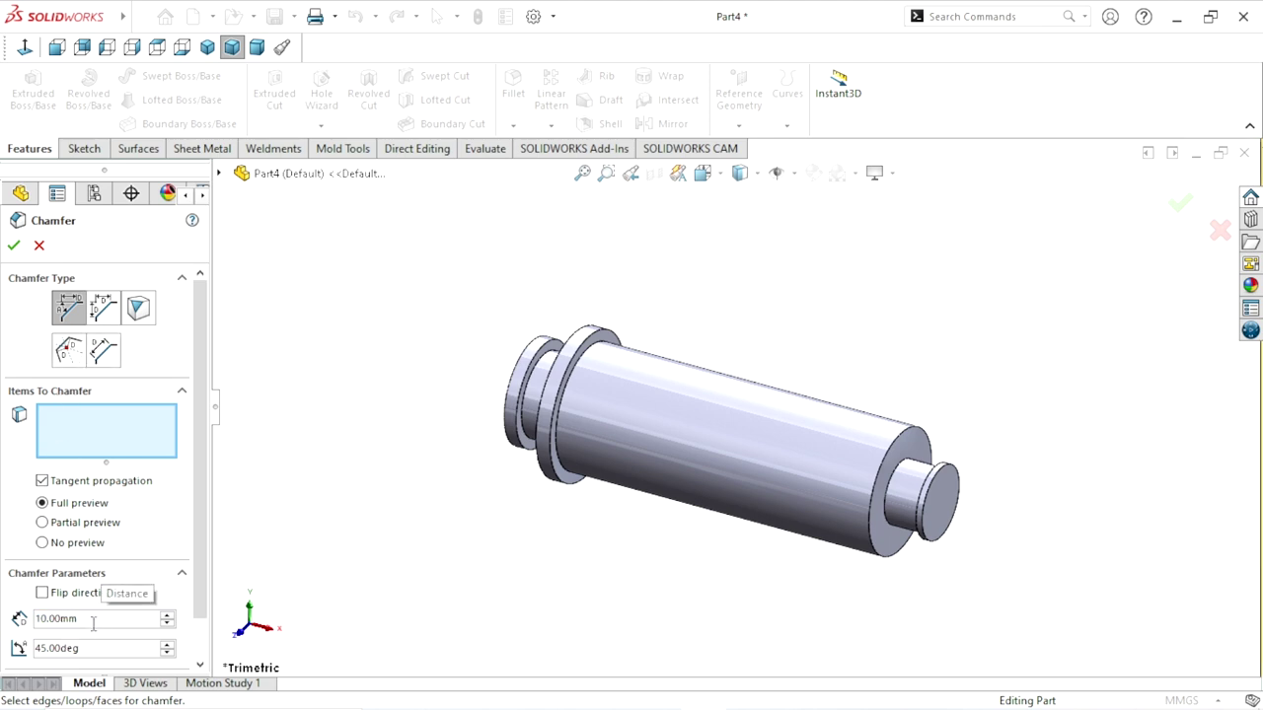
pyautogui.rightClick(93, 621)
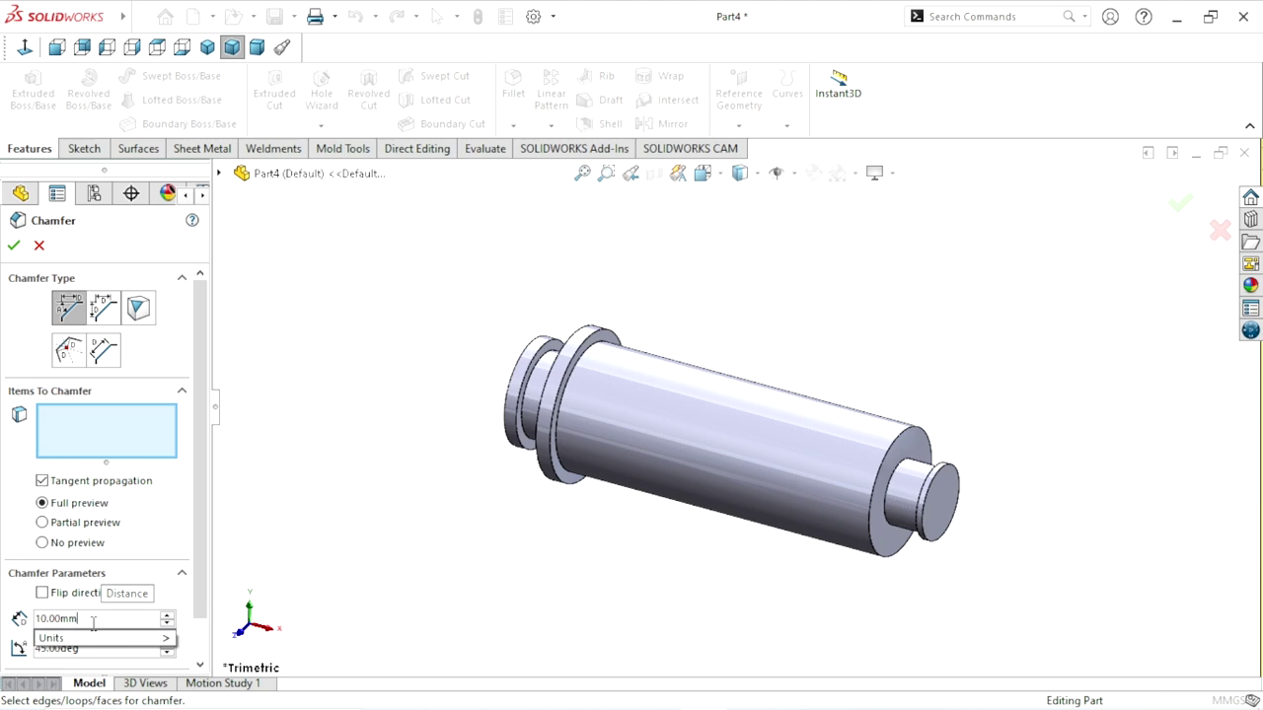
pyautogui.moveTo(84, 622); pyautogui.dragTo(8, 631)
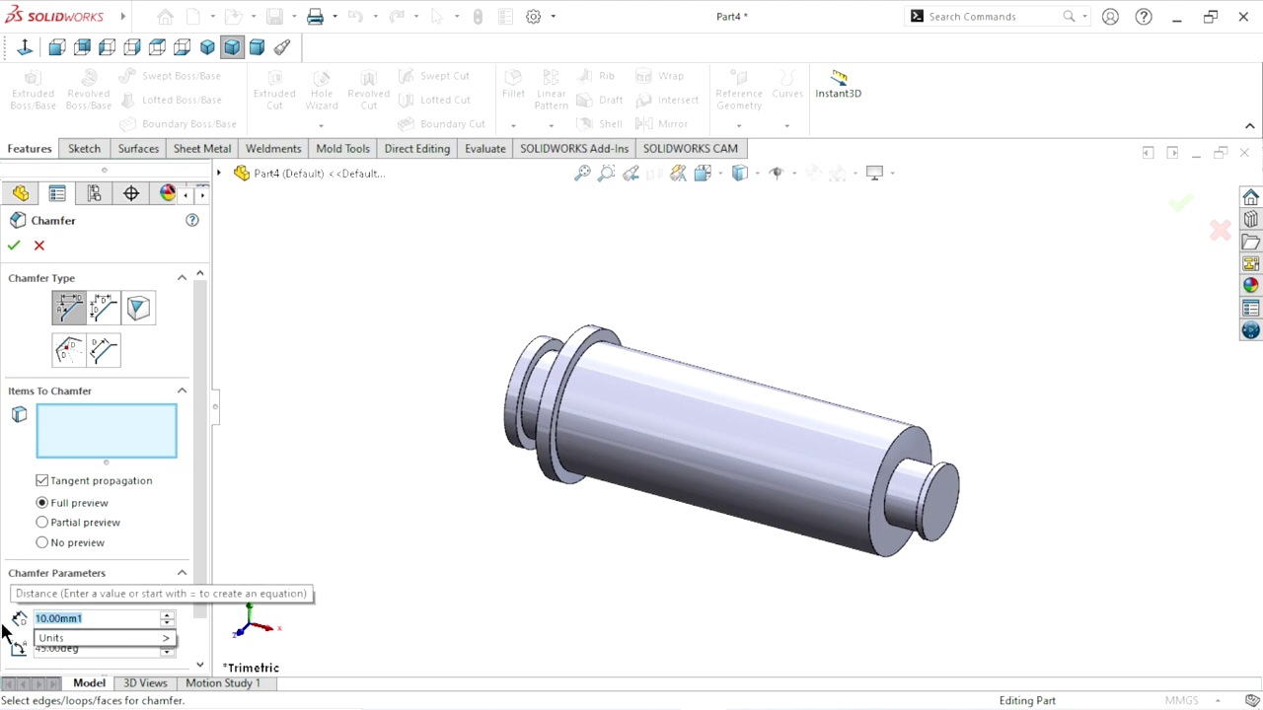
pyautogui.write('1')
pyautogui.press('Return')
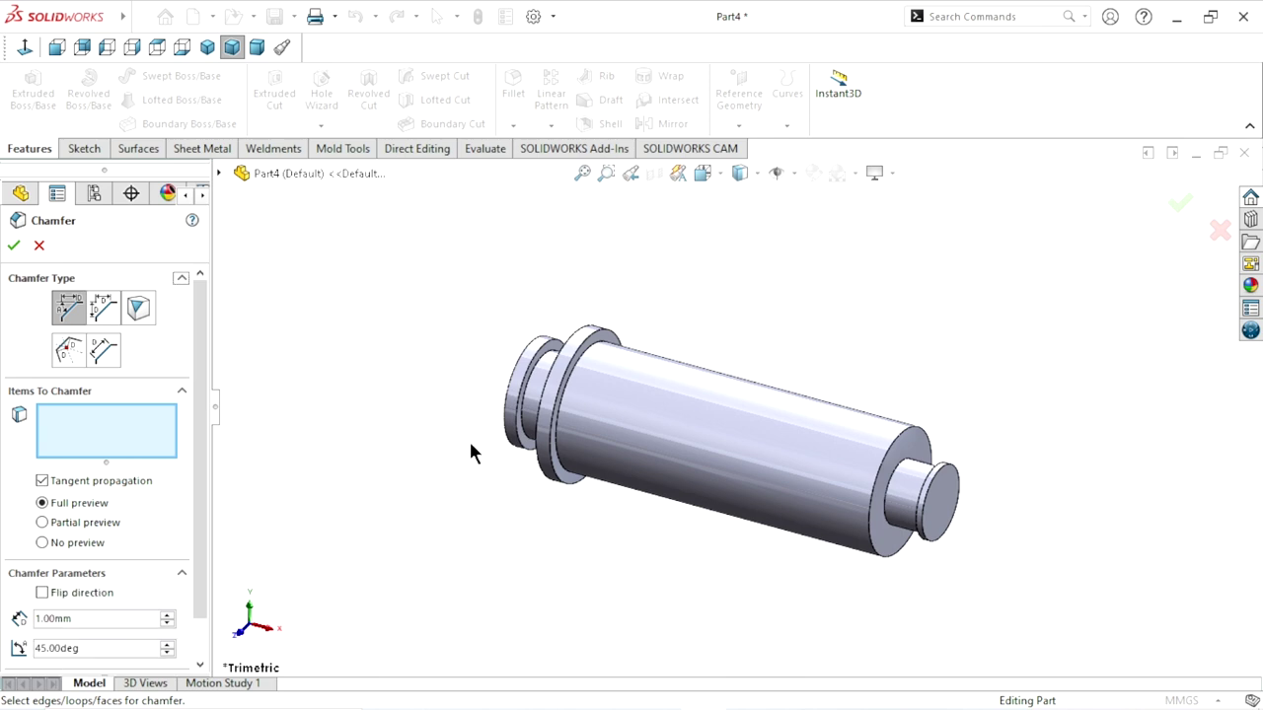
# Replace the picked edge with the two left-end flange ring faces and apply the 1 mm × 45° chamfer.
pyautogui.scroll(-4, 600, 445)
pyautogui.click(537, 344)
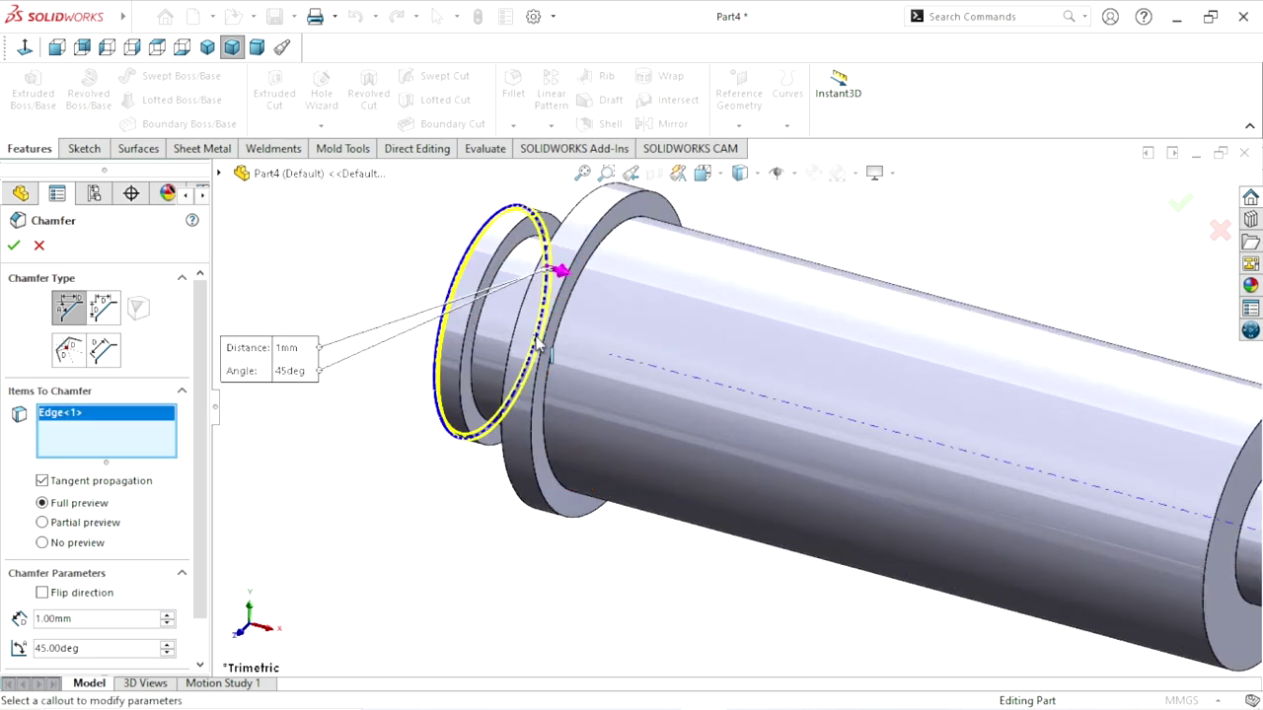
pyautogui.rightClick(90, 420)
pyautogui.click(138, 434)
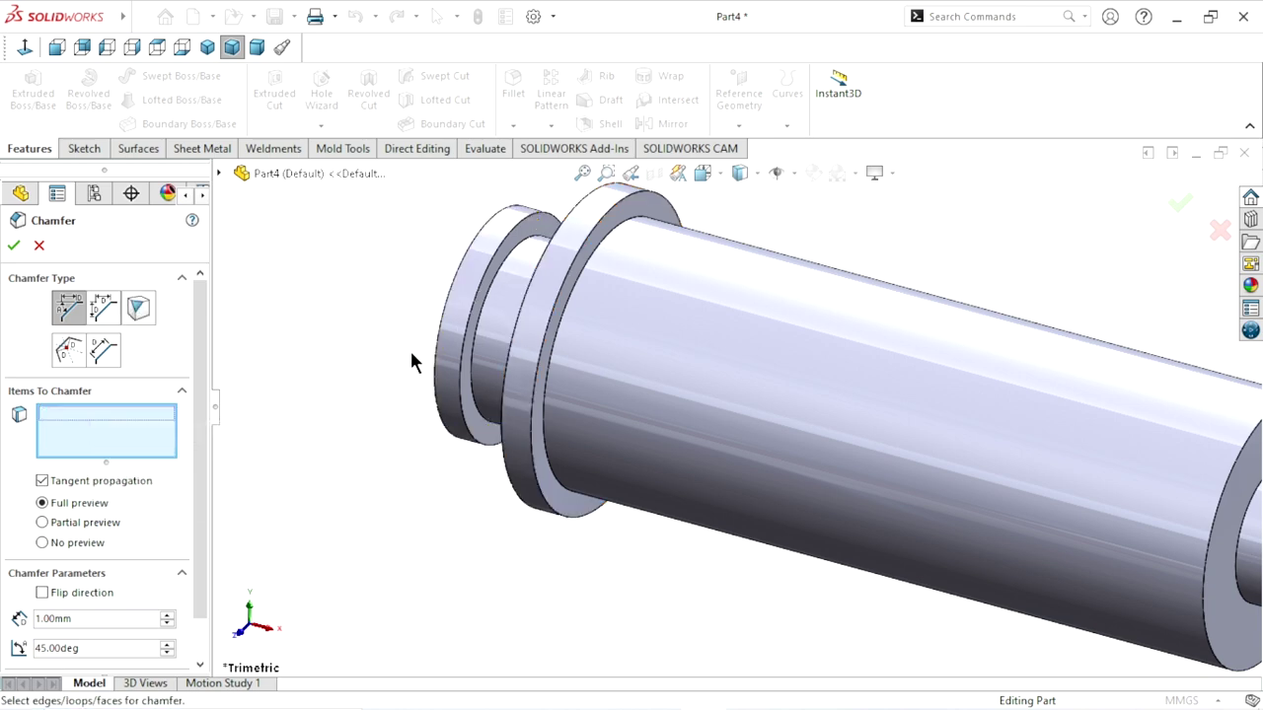
pyautogui.click(480, 316)
pyautogui.click(597, 237)
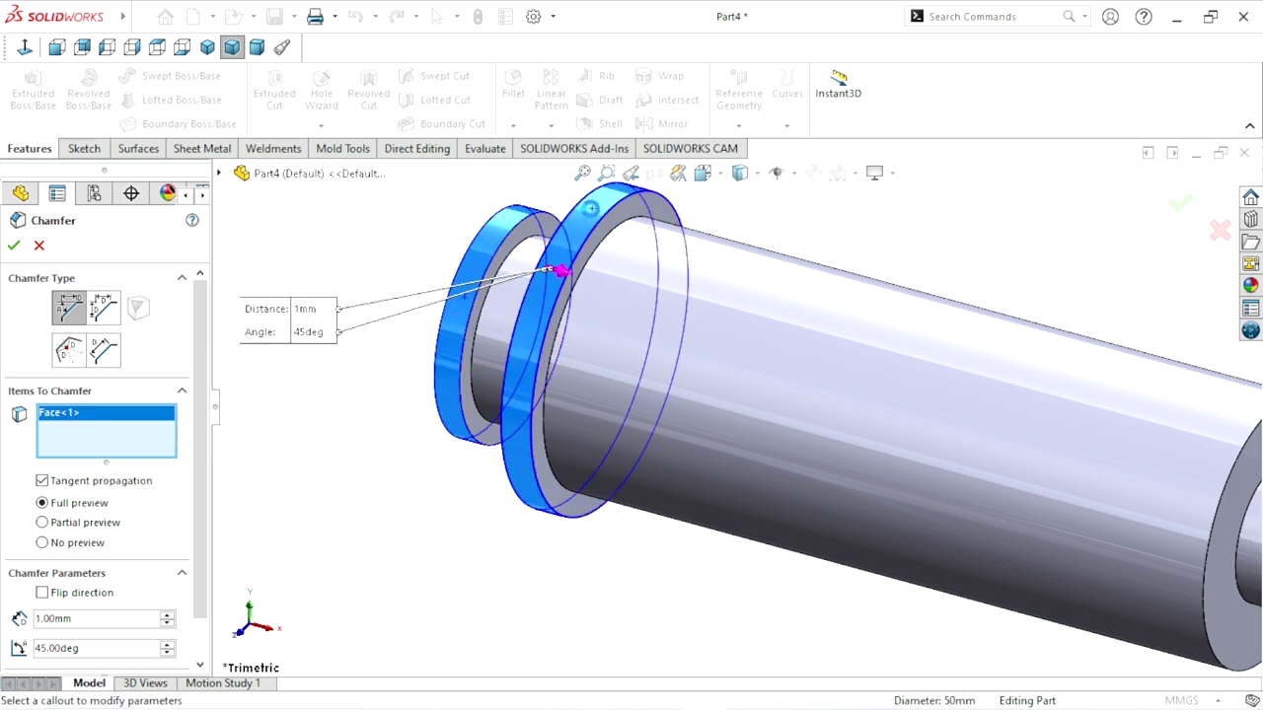
pyautogui.scroll(4, 440, 481)
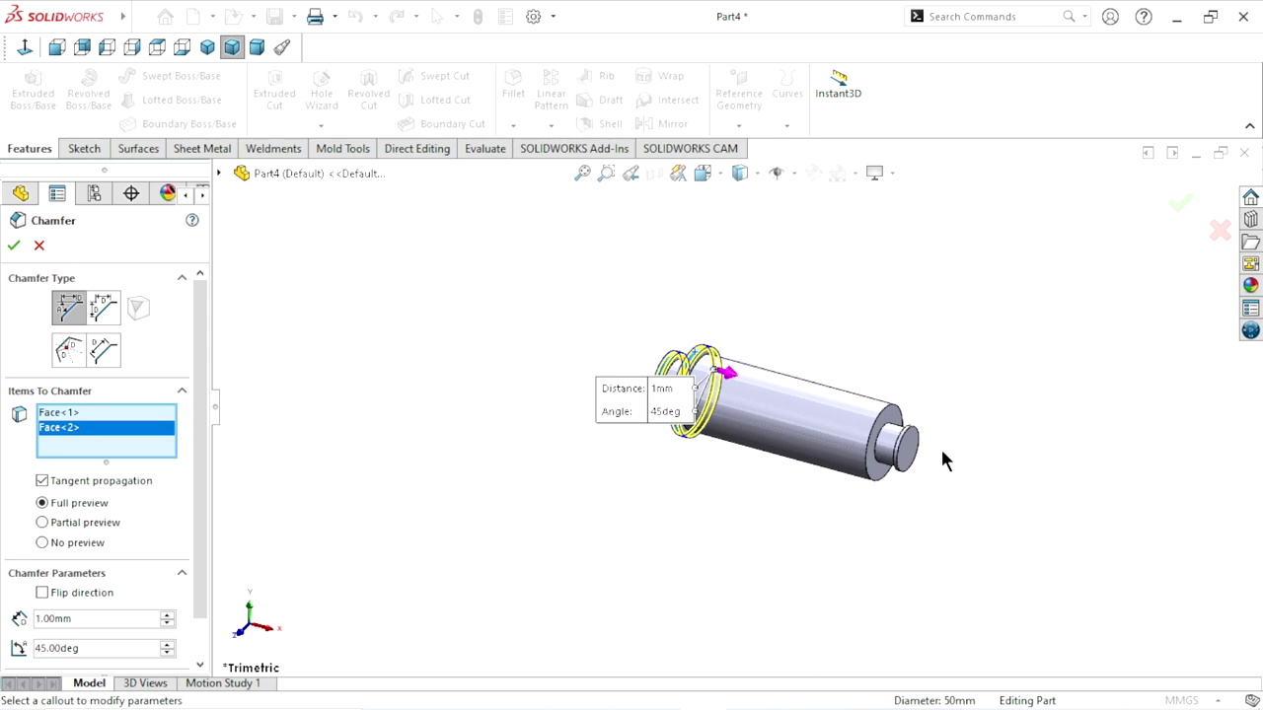
pyautogui.scroll(-3, 887, 465)
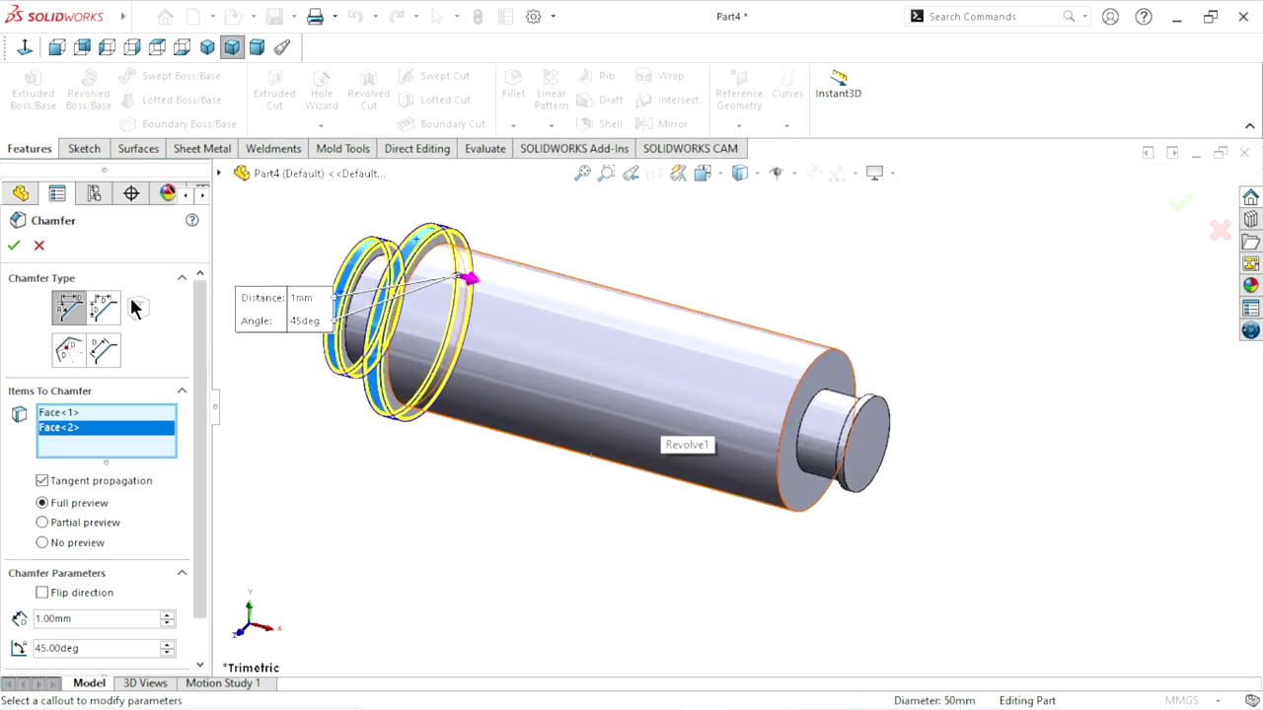
pyautogui.click(14, 249)
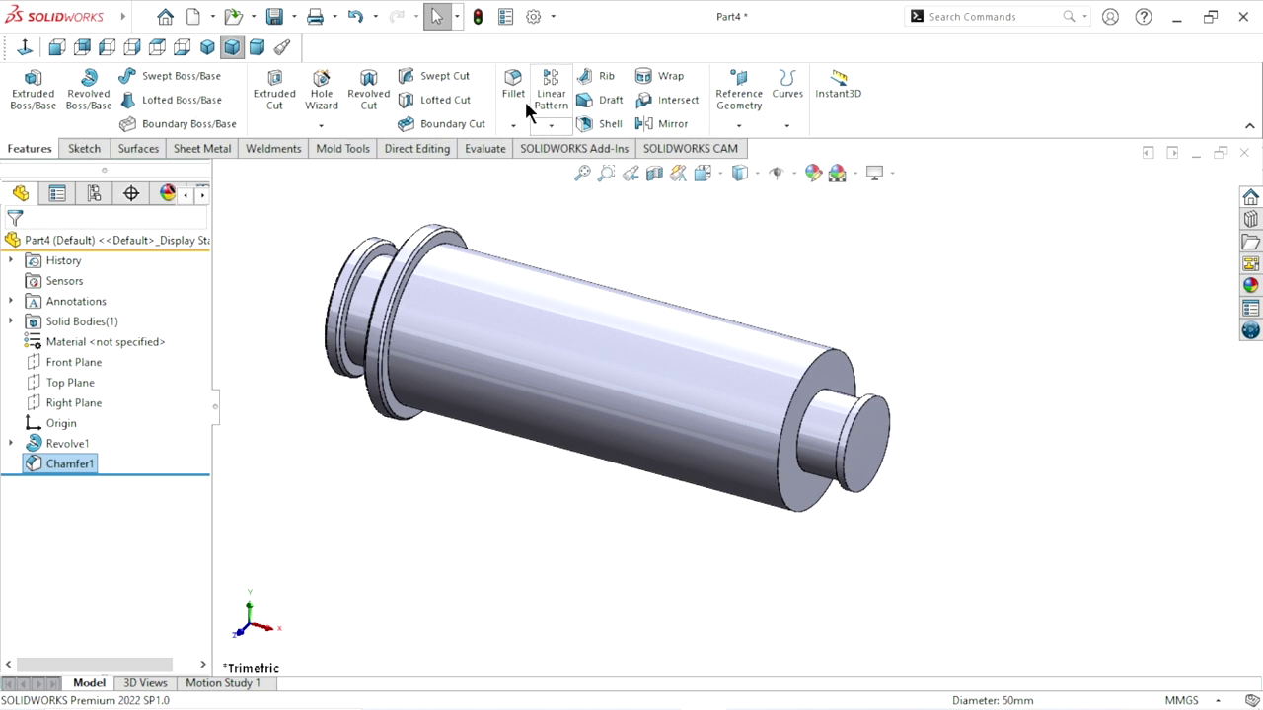
# Create a 4 mm × 45° chamfer on the right-end circular edge of the 59 mm body.
pyautogui.click(513, 124)
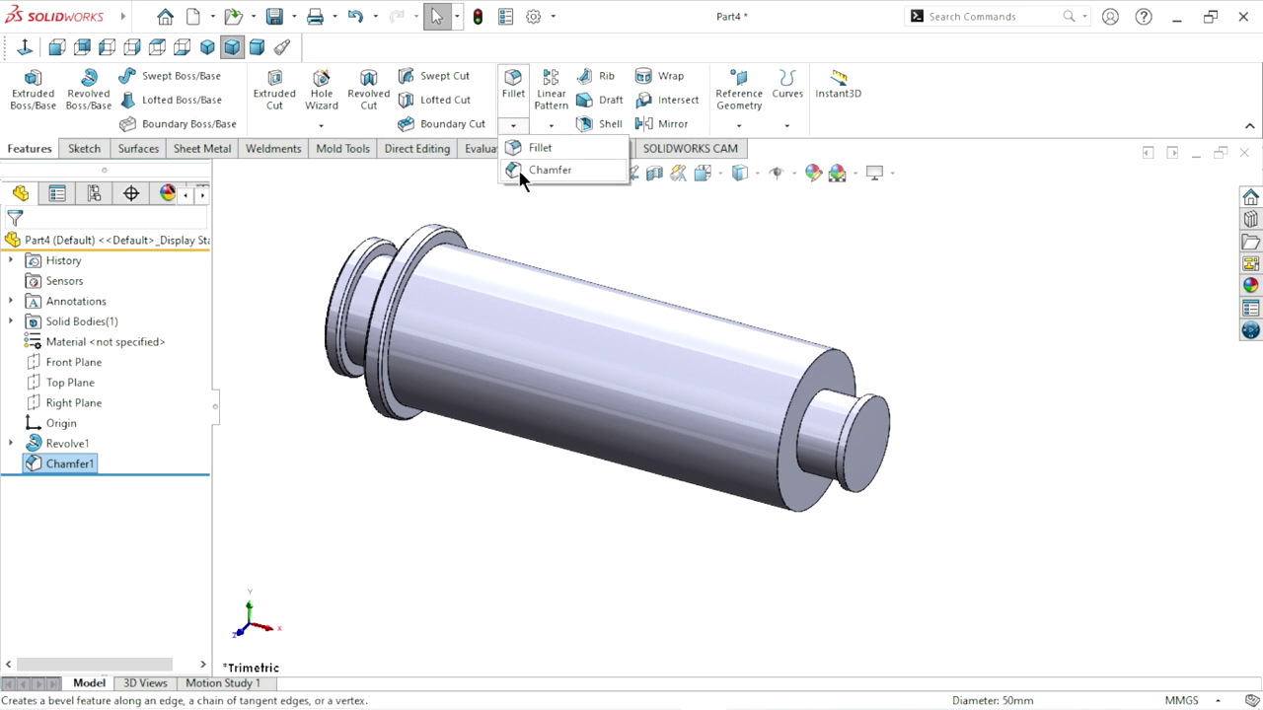
pyautogui.click(520, 169)
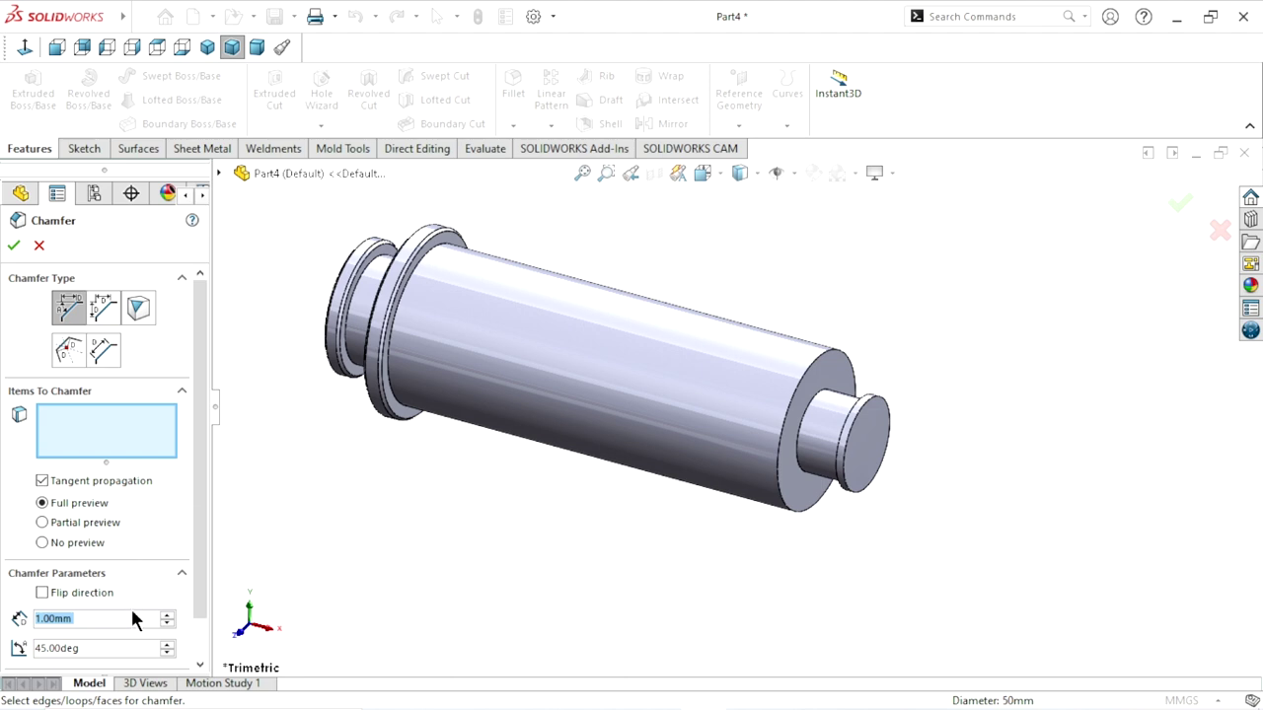
pyautogui.write('4')
pyautogui.press('Return')
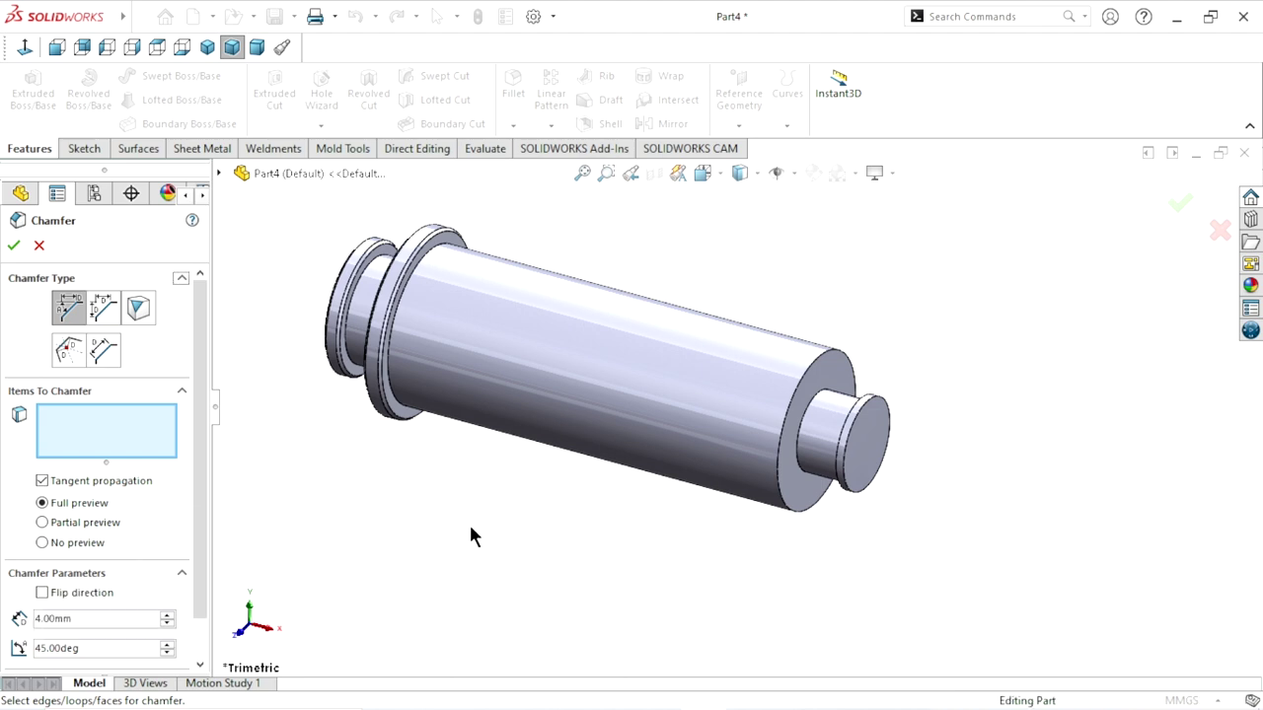
pyautogui.moveTo(121, 625); pyautogui.dragTo(24, 604)
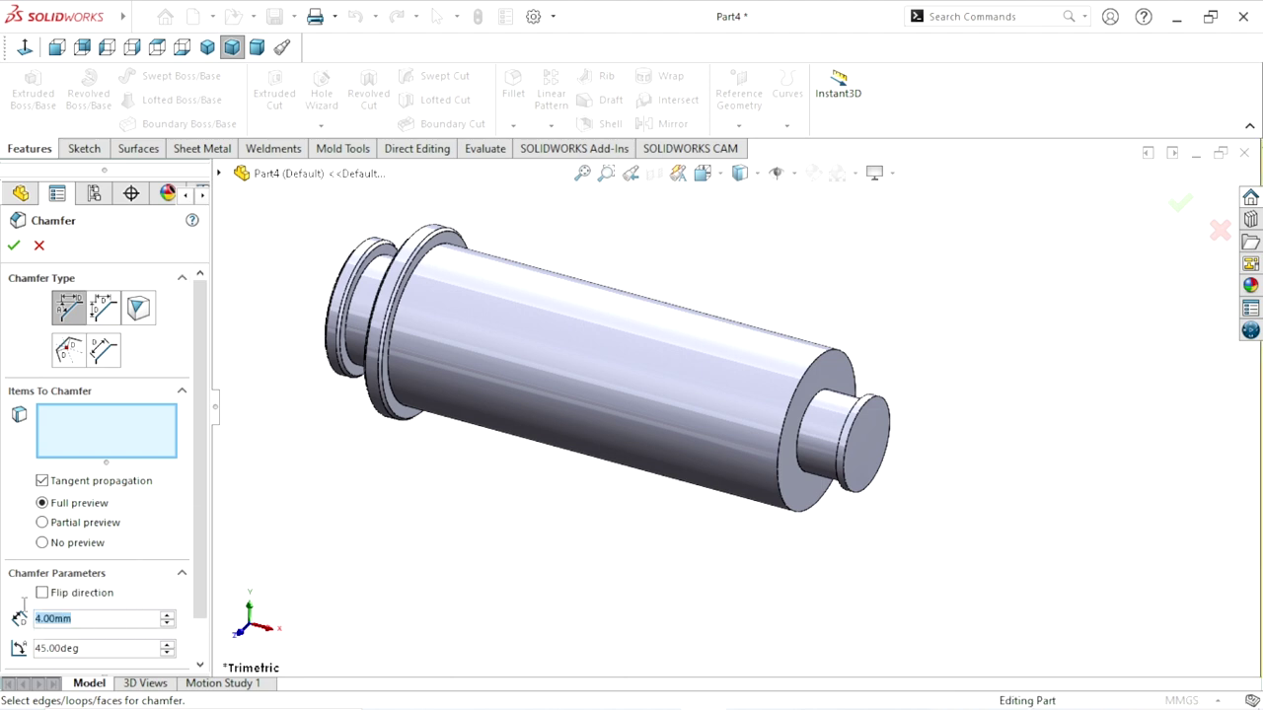
pyautogui.click(814, 369)
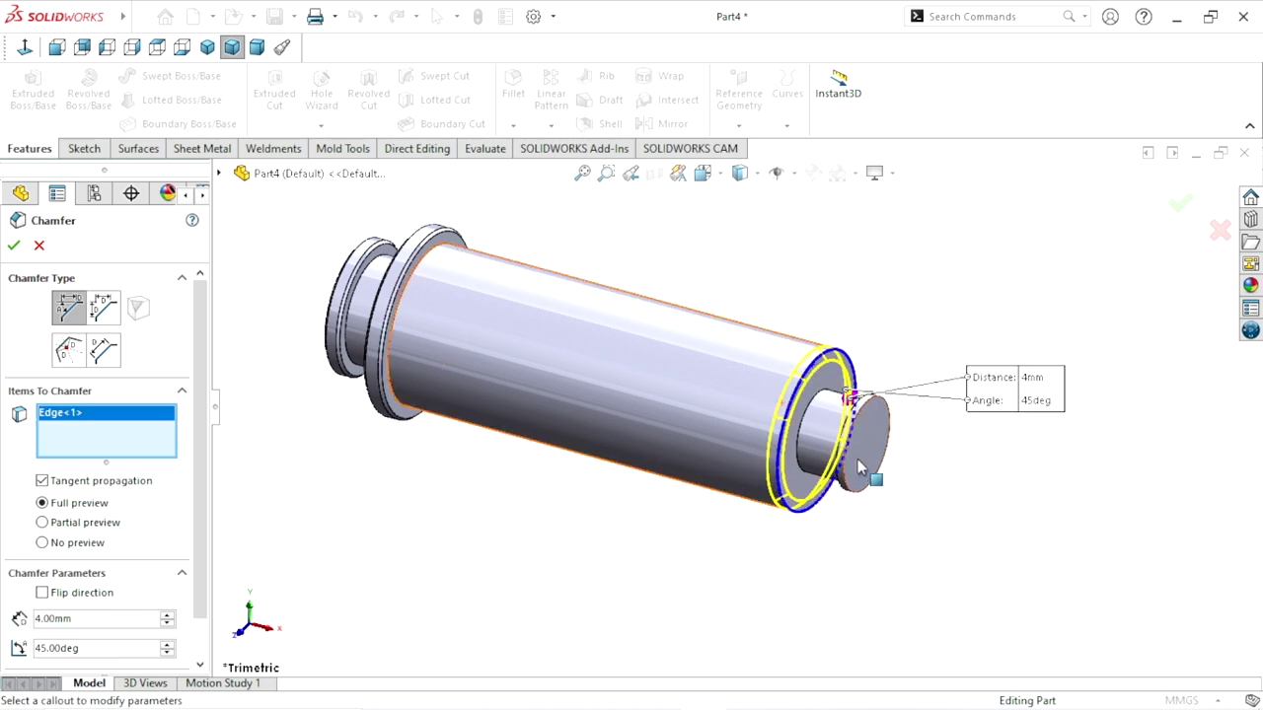
pyautogui.scroll(-2, 860, 467)
pyautogui.scroll(2, 817, 459)
pyautogui.scroll(1, 789, 444)
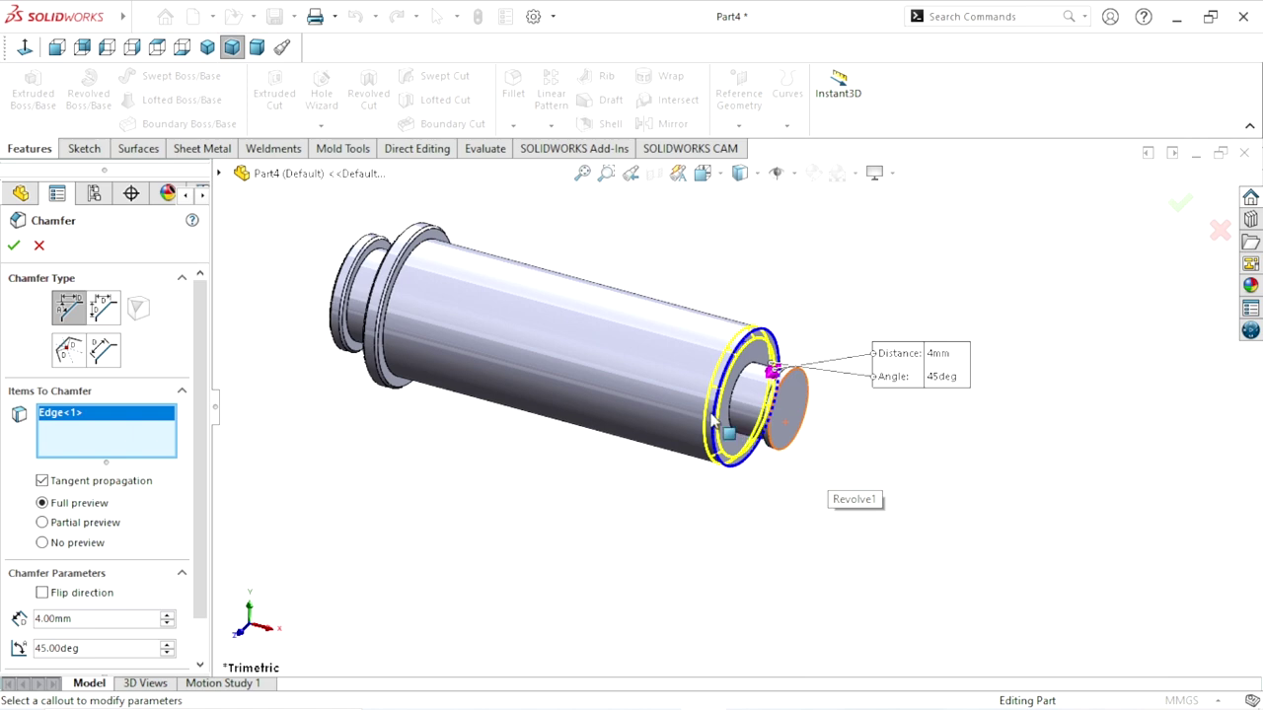
pyautogui.scroll(-1, 607, 379)
pyautogui.click(14, 244)
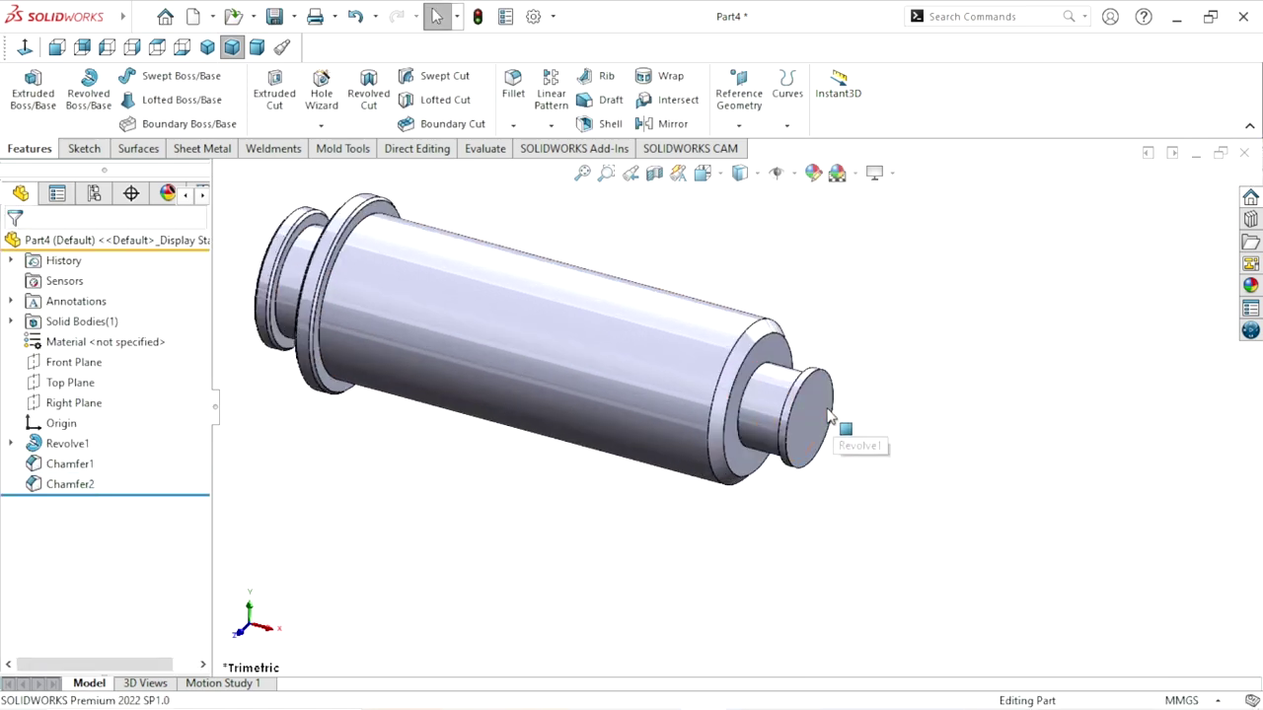
# Chamfer the small end face at the shaft's right tip by 0.5 mm at 45°.
pyautogui.scroll(-2, 868, 404)
pyautogui.click(513, 125)
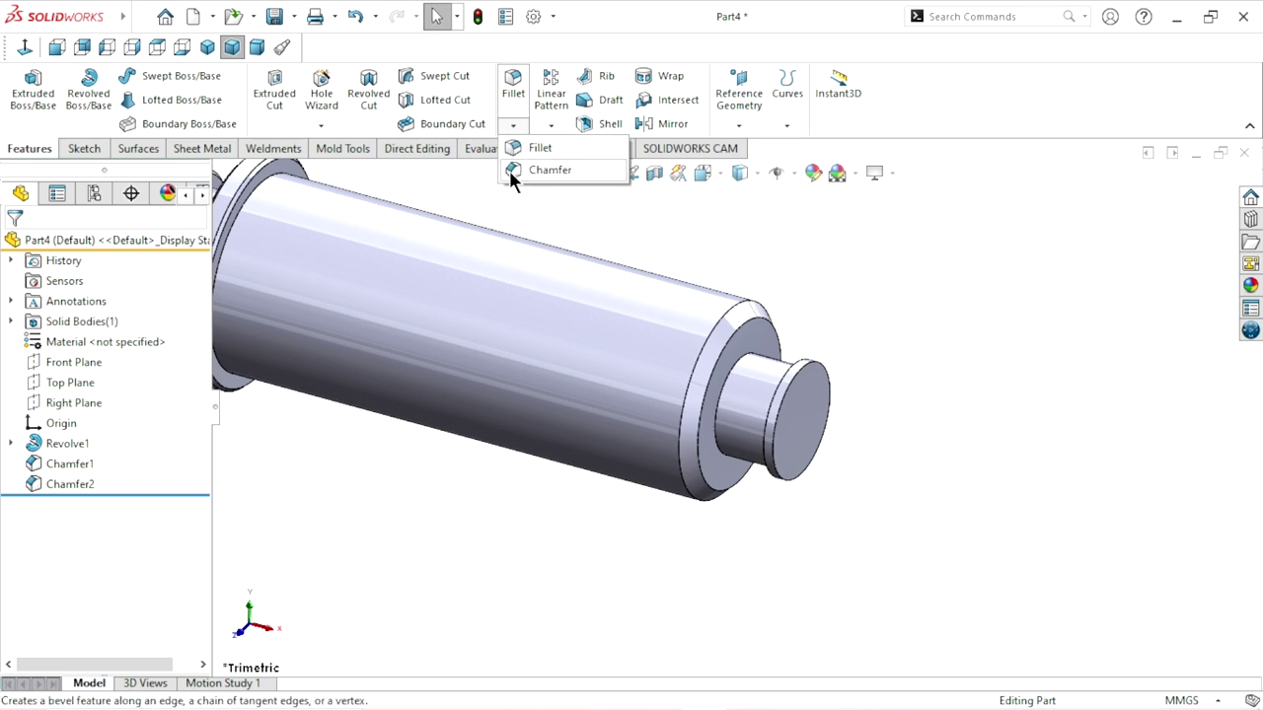
pyautogui.click(508, 168)
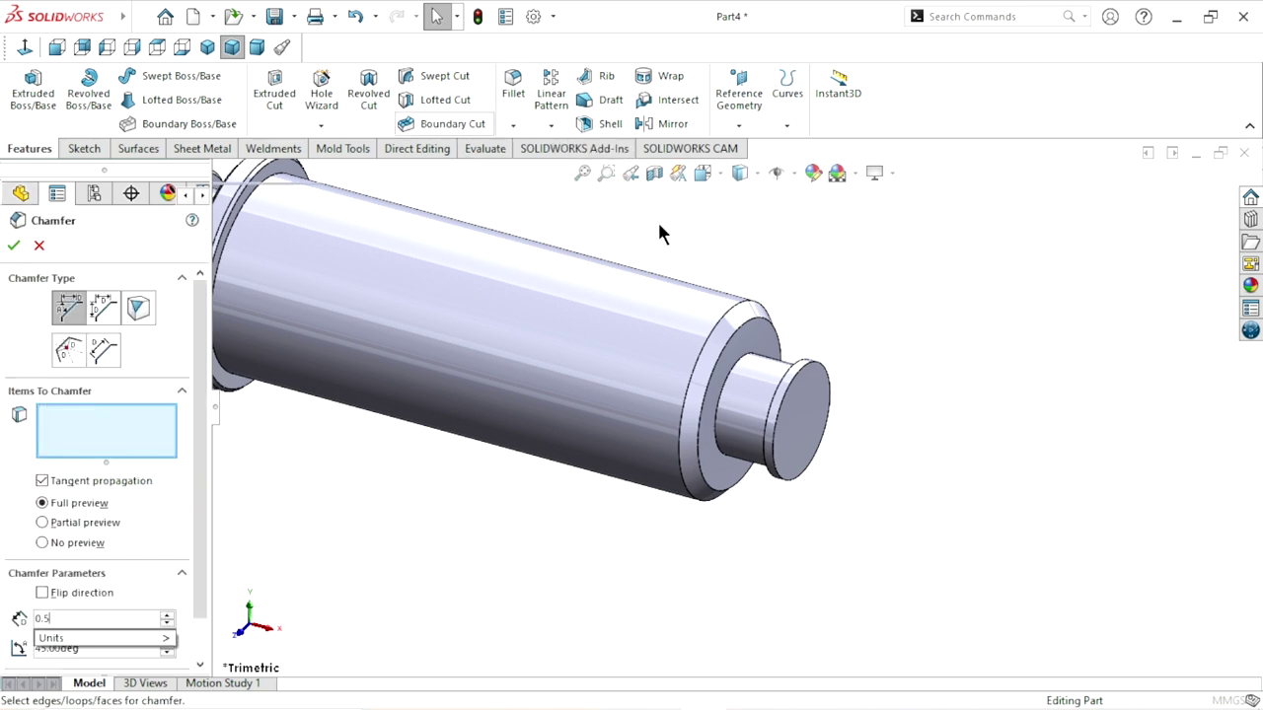
pyautogui.scroll(-2, 828, 464)
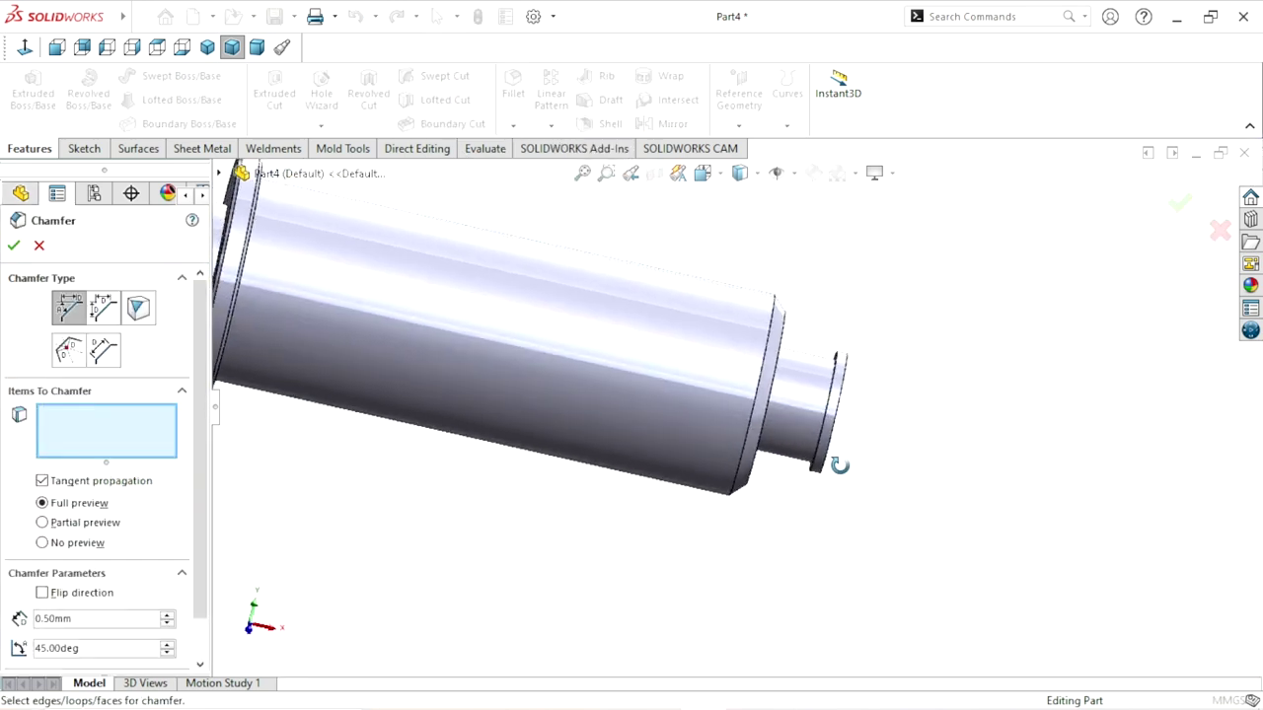
pyautogui.scroll(-2, 841, 404)
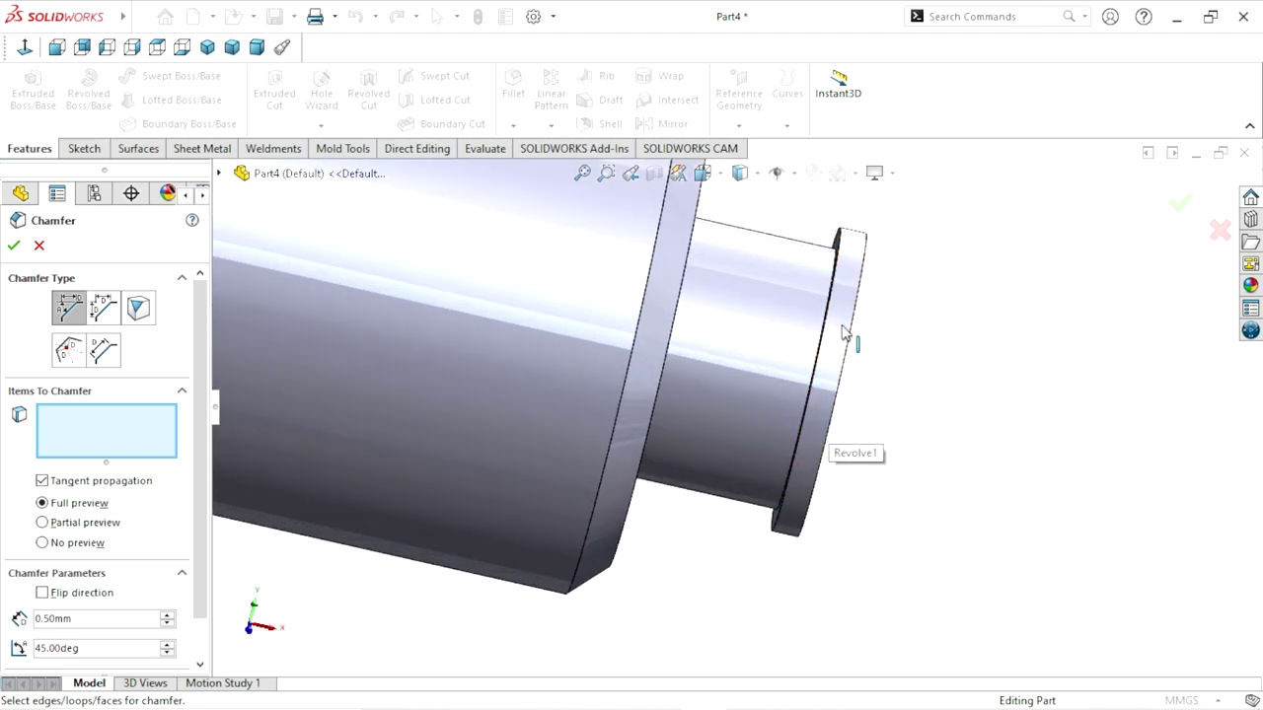
pyautogui.click(846, 239)
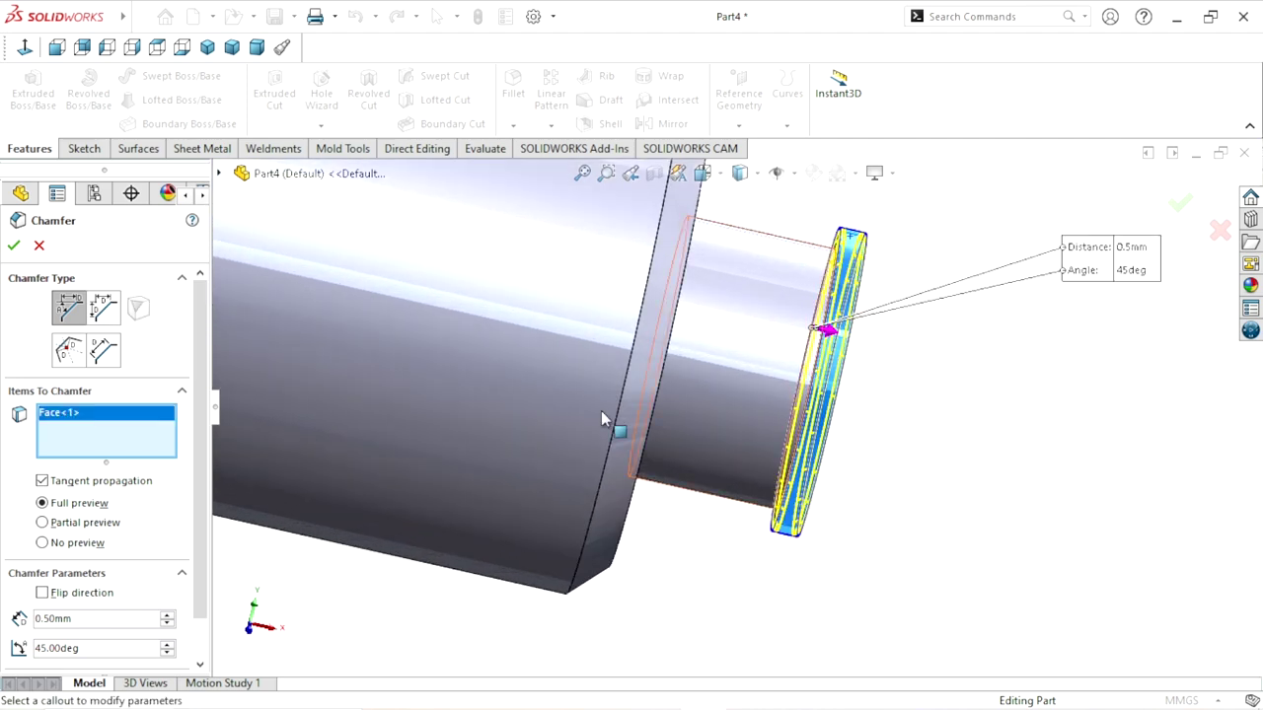
pyautogui.click(14, 246)
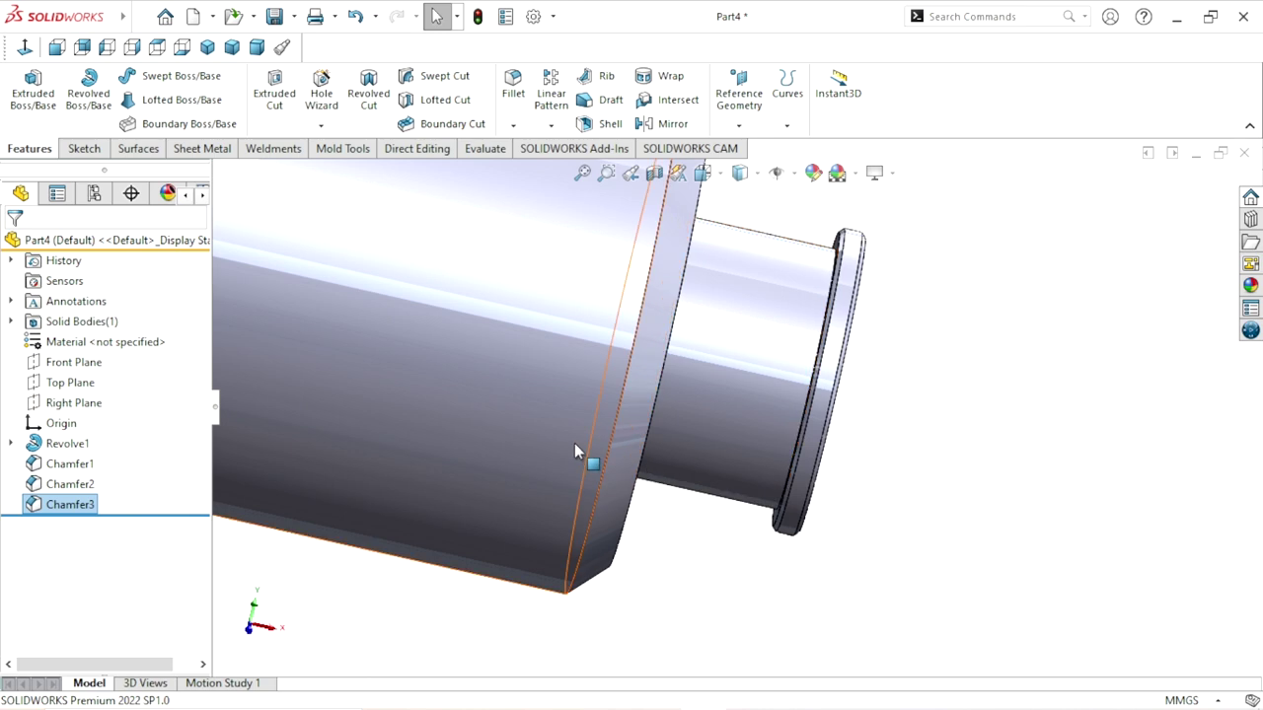
# Turn the view to the shaft's right end and select the main cylinder's annular end face.
pyautogui.scroll(2, 577, 446)
pyautogui.scroll(2, 871, 456)
pyautogui.moveTo(871, 448); pyautogui.dragTo(775, 431, button='middle')
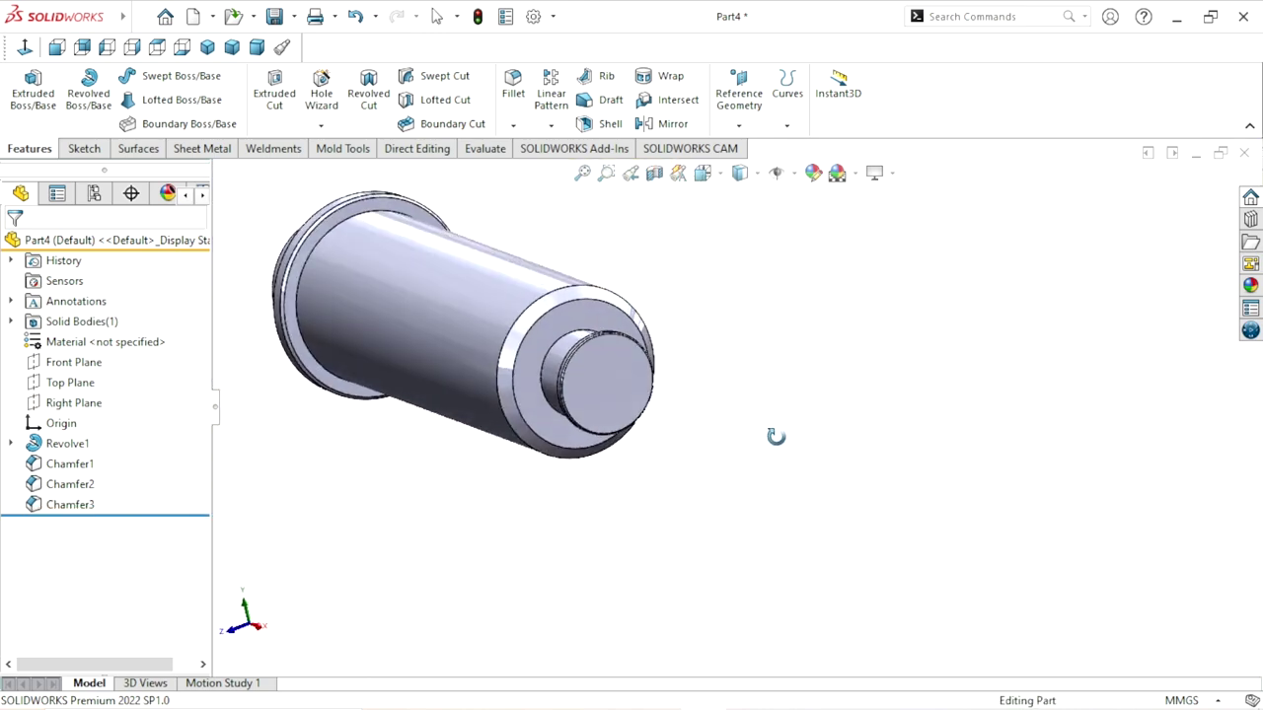
pyautogui.scroll(2, 625, 423)
pyautogui.scroll(-2, 673, 370)
pyautogui.scroll(-3, 673, 373)
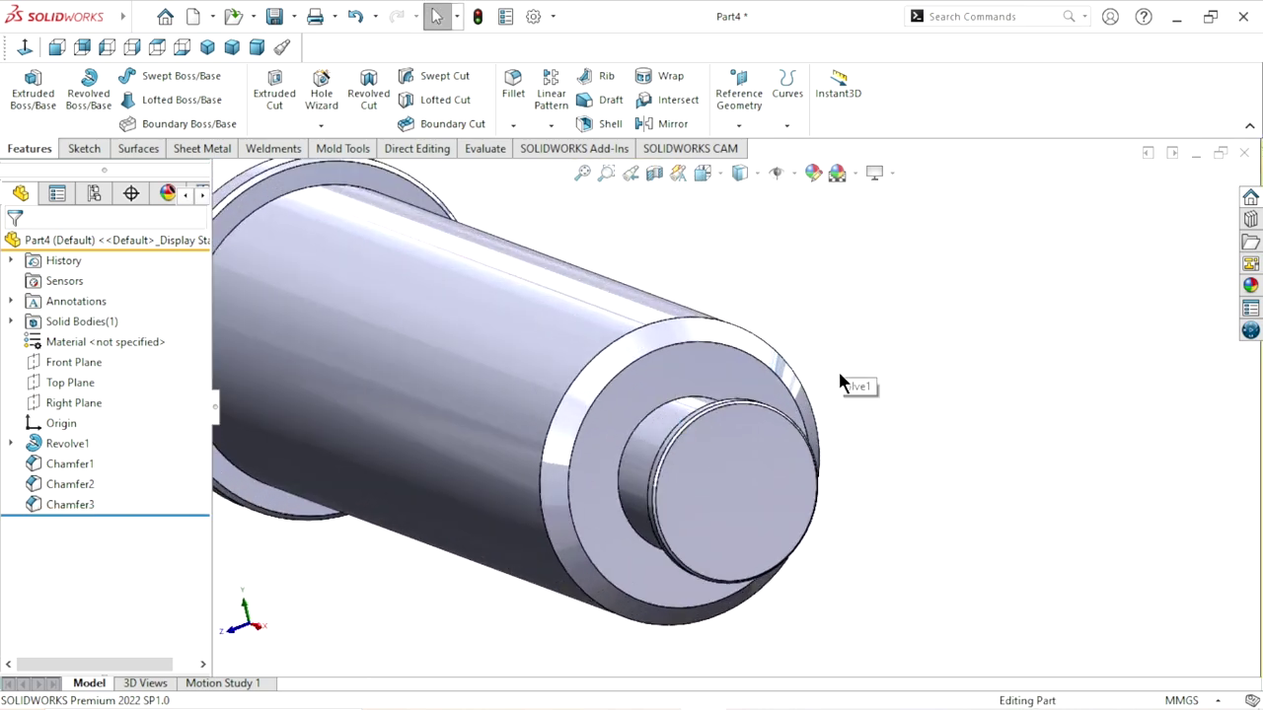
pyautogui.scroll(1, 840, 367)
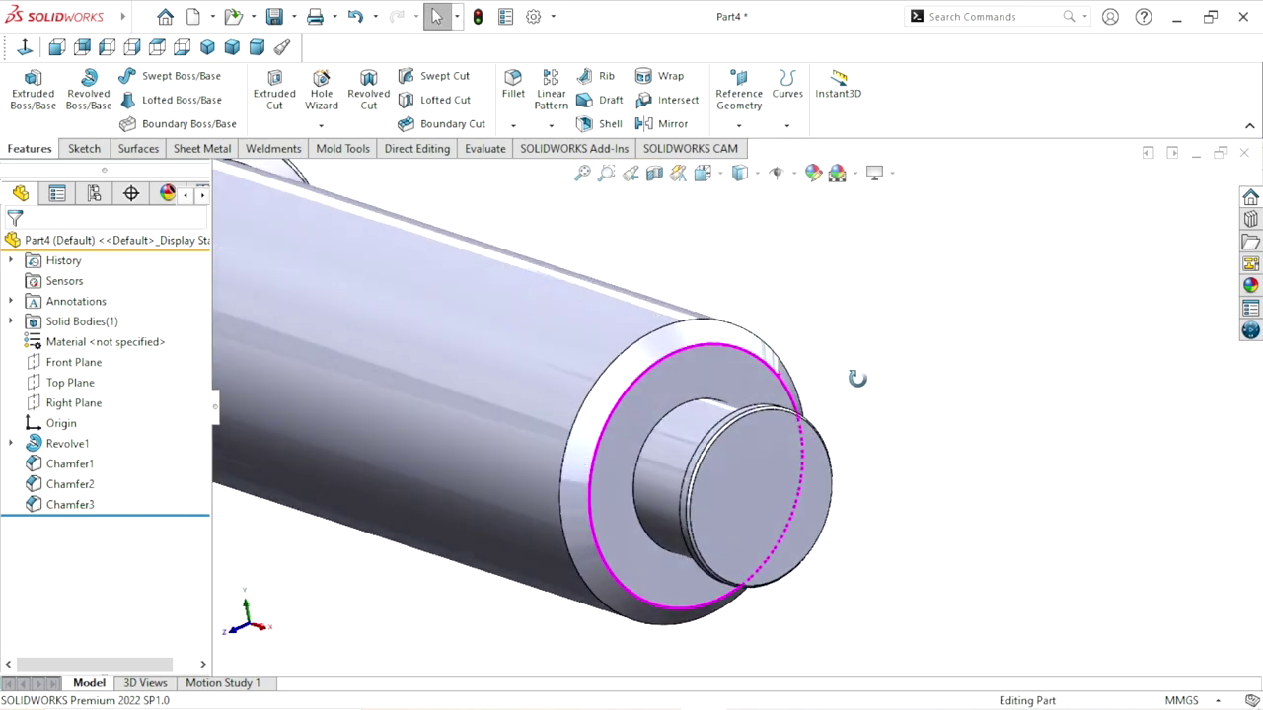
pyautogui.click(697, 377)
# Sketch on the right-end face a 59 mm circle converted from its outer edge.
pyautogui.click(779, 320)
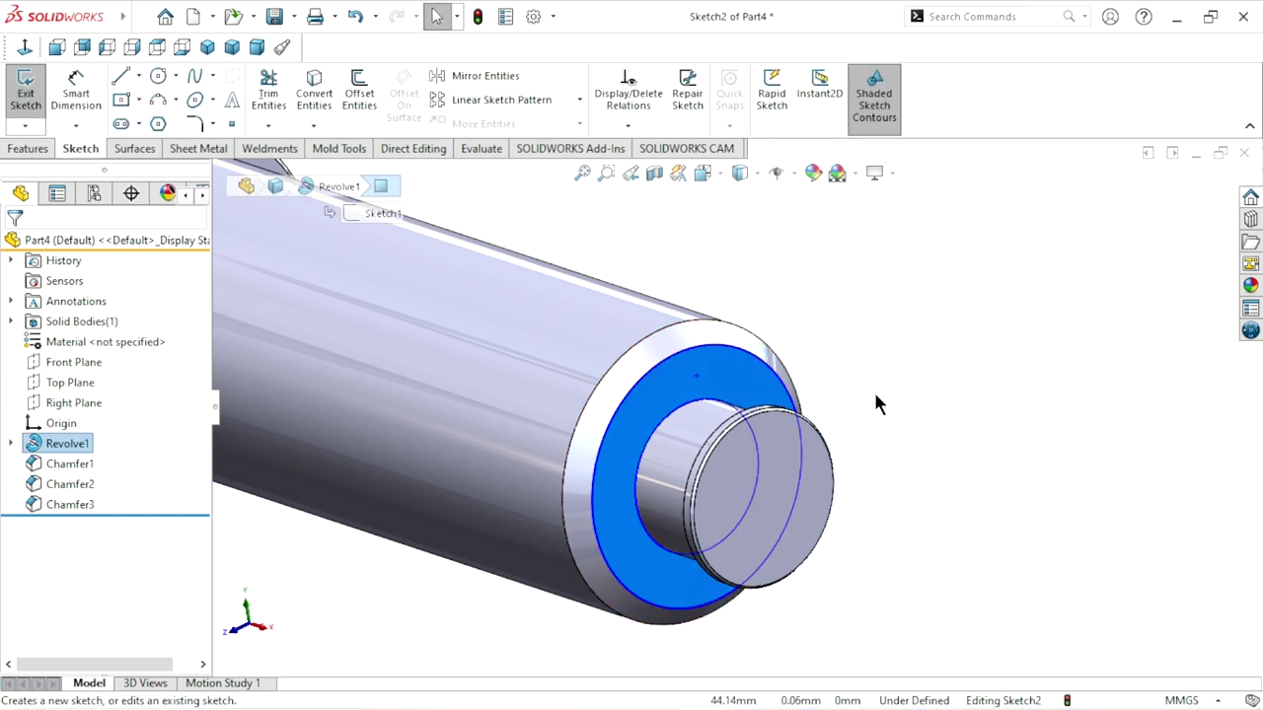
pyautogui.click(672, 333)
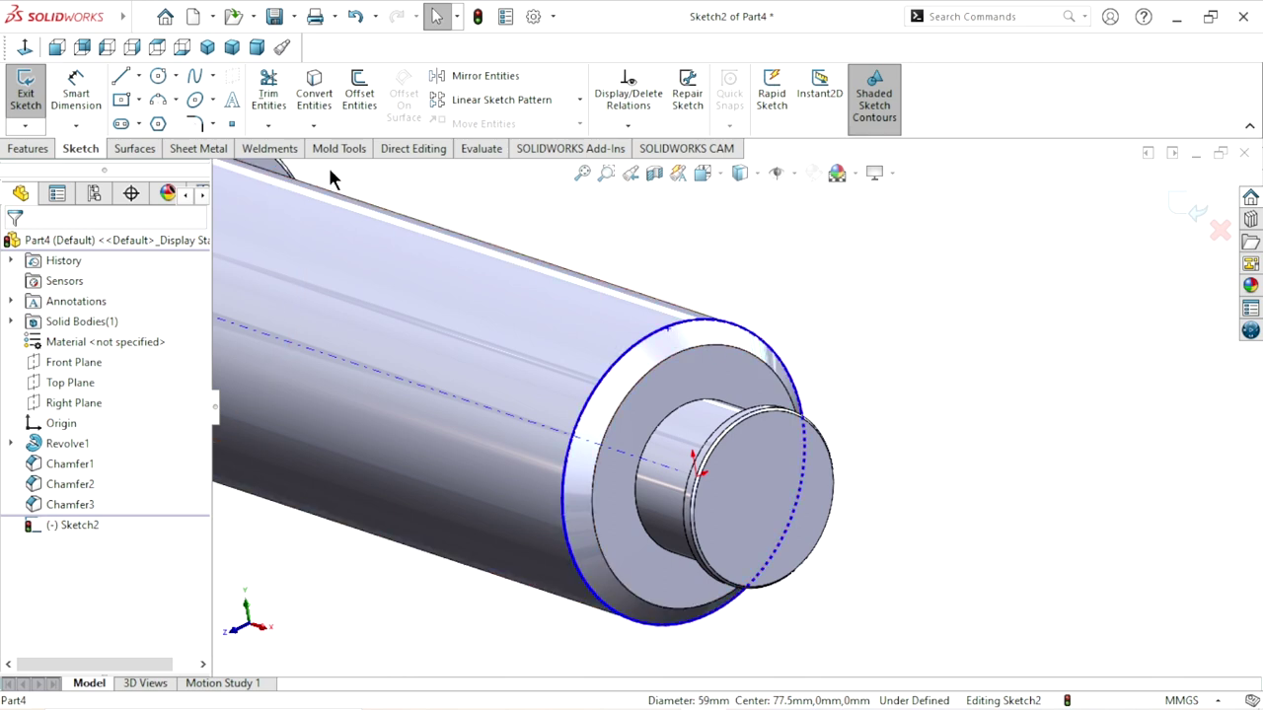
pyautogui.click(307, 102)
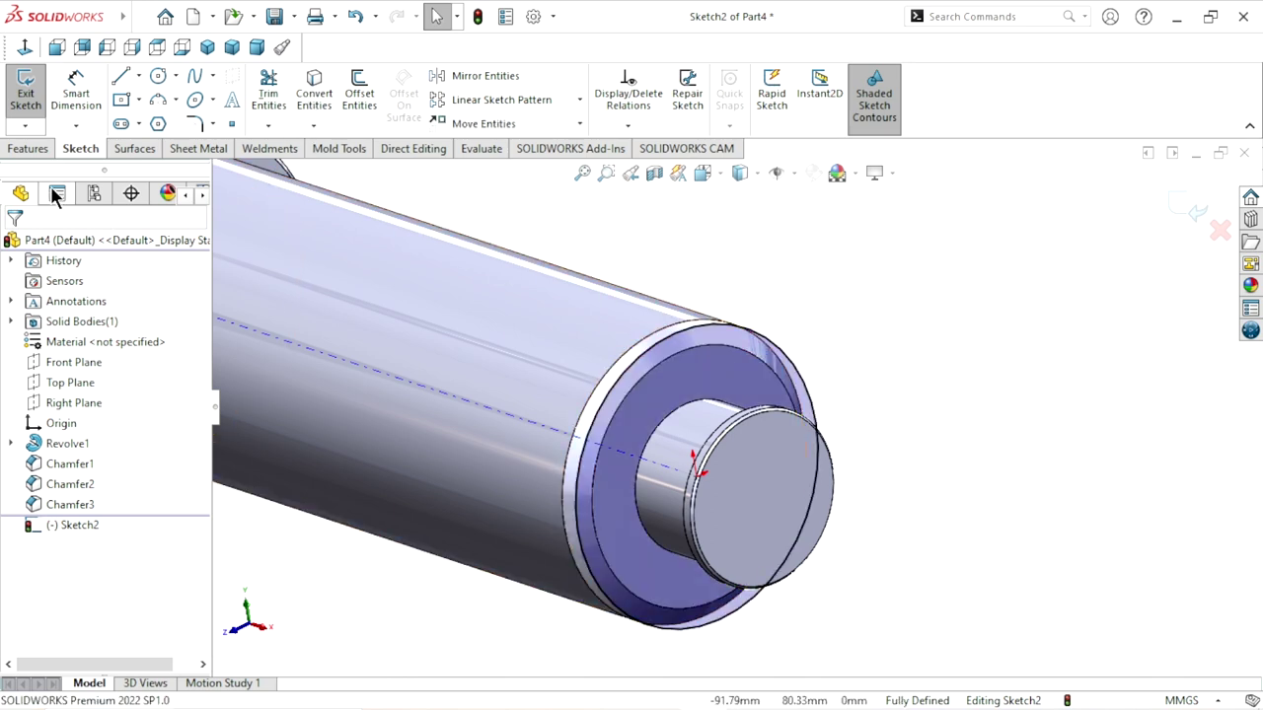
pyautogui.click(27, 148)
pyautogui.click(735, 130)
pyautogui.click(786, 126)
pyautogui.click(795, 126)
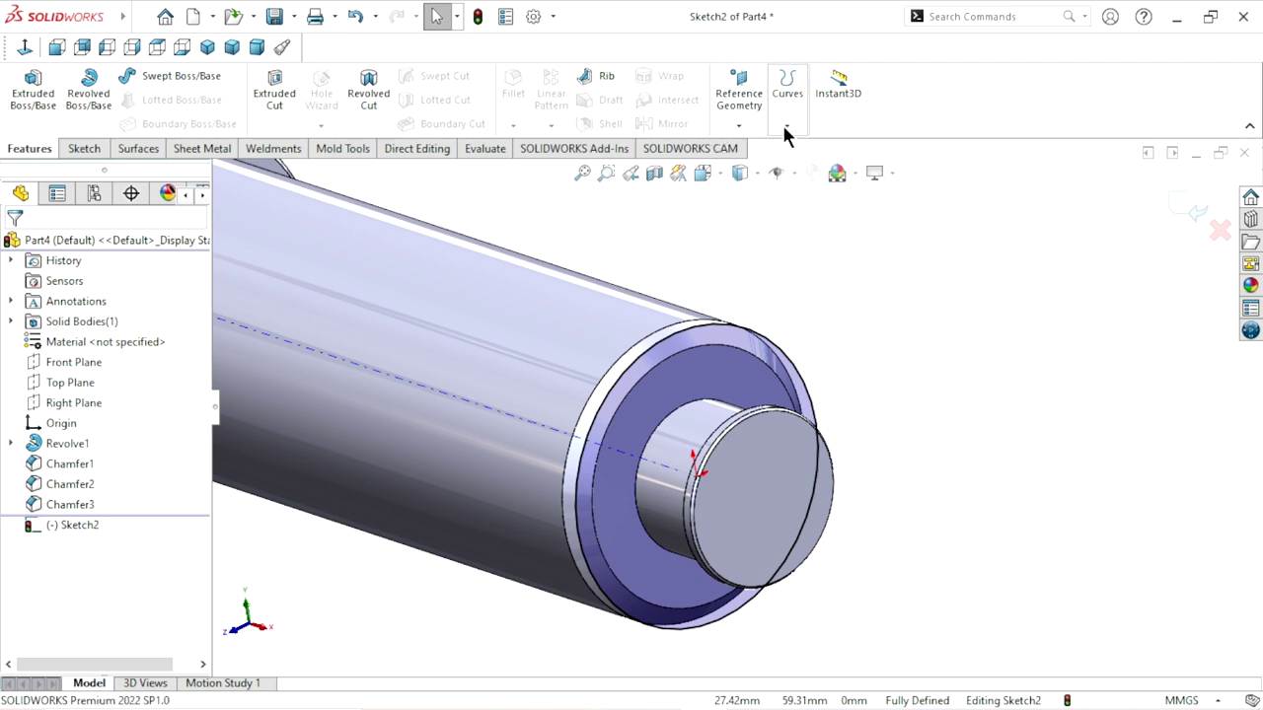
# Start a Helix/Spiral from the circle, defined by pitch and revolution, with 5 mm pitch.
pyautogui.click(786, 127)
pyautogui.click(799, 174)
pyautogui.scroll(3, 706, 484)
pyautogui.scroll(-1, 720, 481)
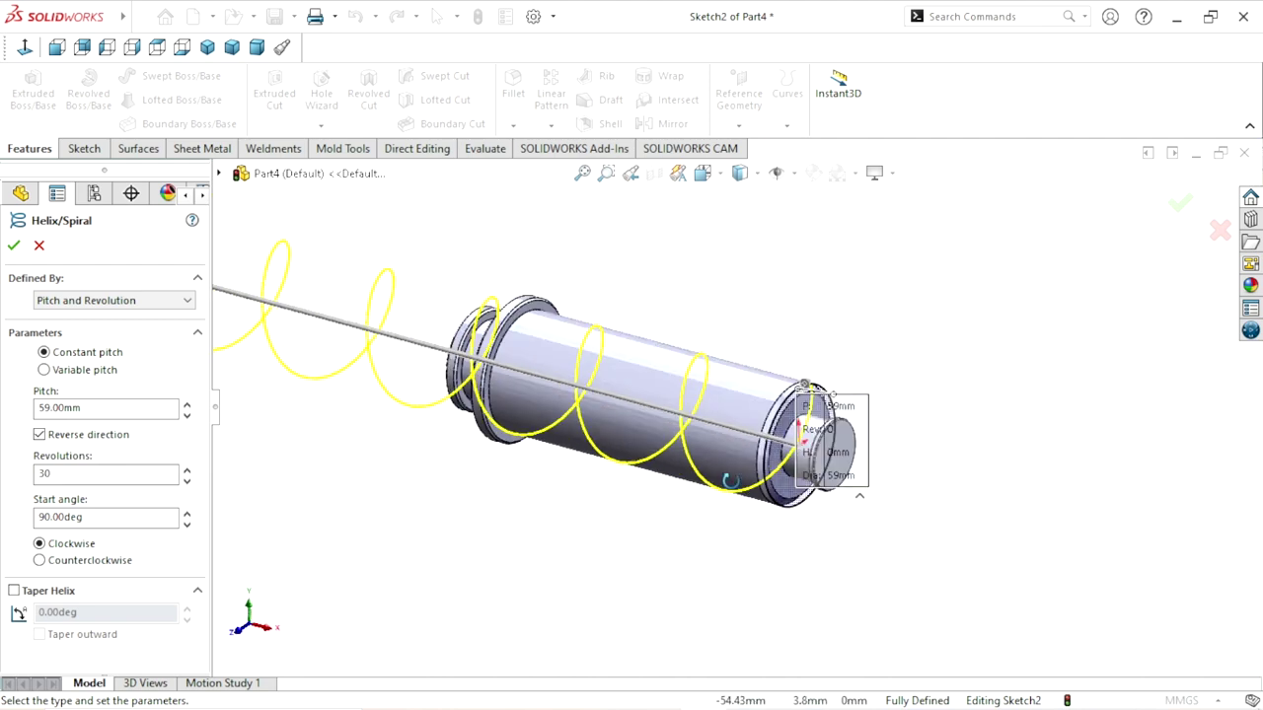
pyautogui.scroll(2, 731, 498)
pyautogui.scroll(-2, 689, 398)
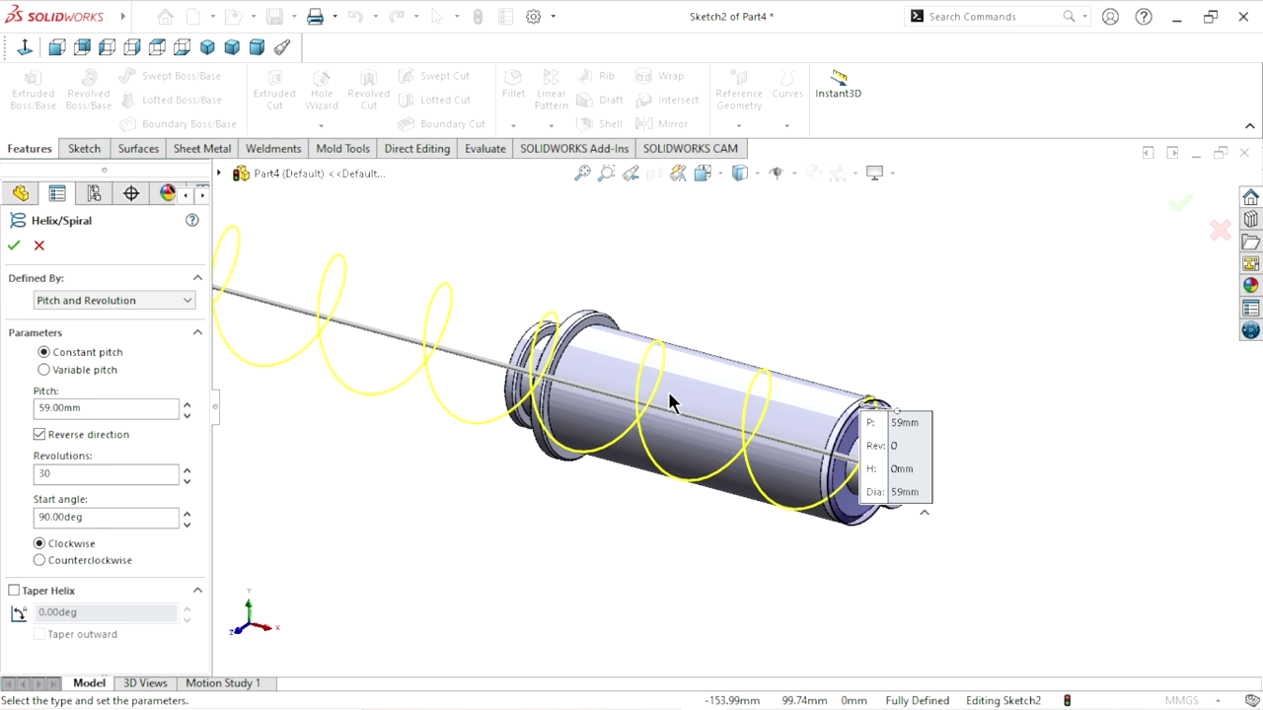
pyautogui.moveTo(134, 408); pyautogui.dragTo(29, 406)
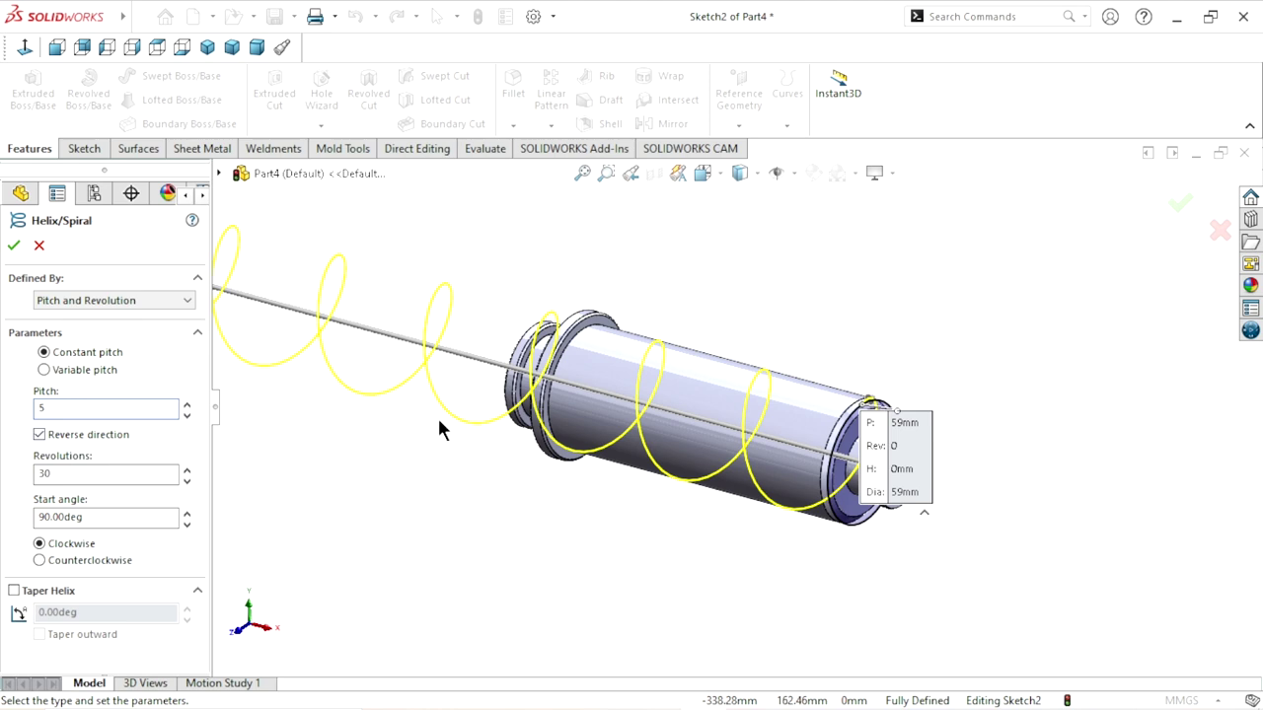
pyautogui.press('Return')
pyautogui.click(174, 300)
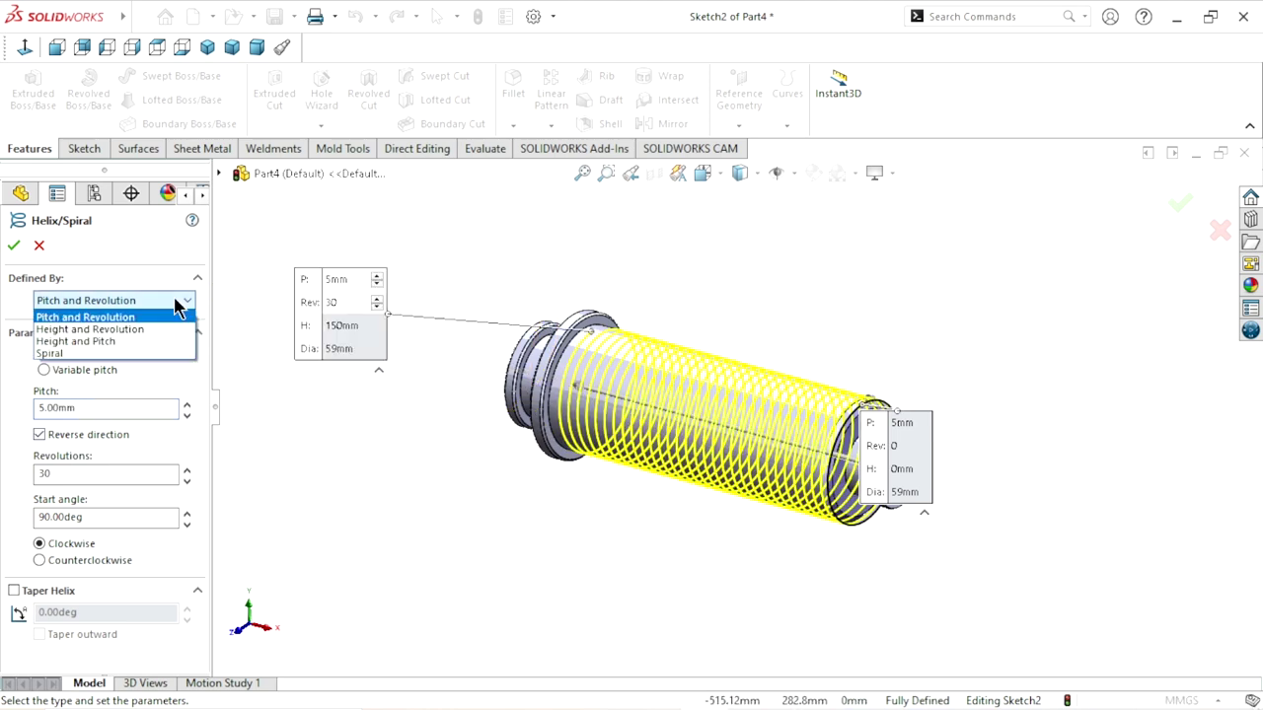
pyautogui.click(94, 318)
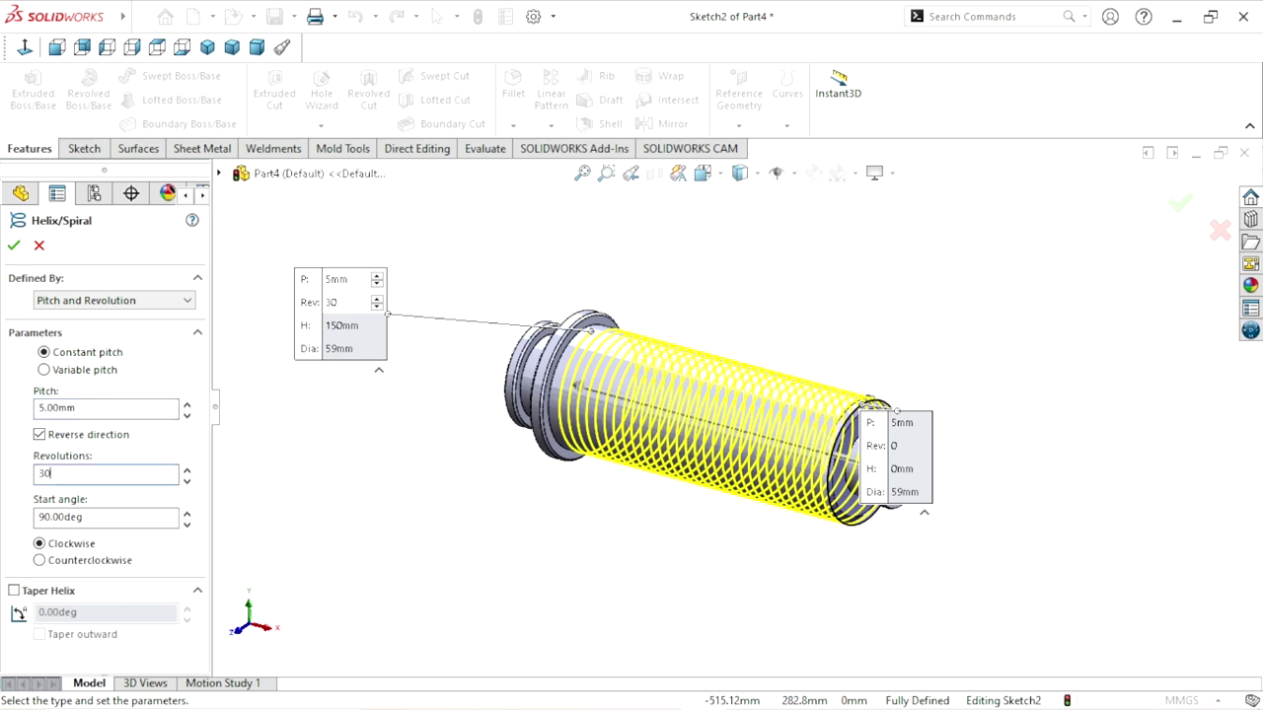
# Set 30.5 revolutions, 90° start angle and clockwise winding, then accept Helix/Spiral1.
pyautogui.moveTo(338, 459)
pyautogui.mouseDown(button='middle')
pyautogui.moveTo(516, 456)
pyautogui.moveTo(578, 391)
pyautogui.moveTo(551, 452)
pyautogui.moveTo(563, 507)
pyautogui.moveTo(586, 523)
pyautogui.moveTo(569, 535)
pyautogui.mouseUp(button='middle')
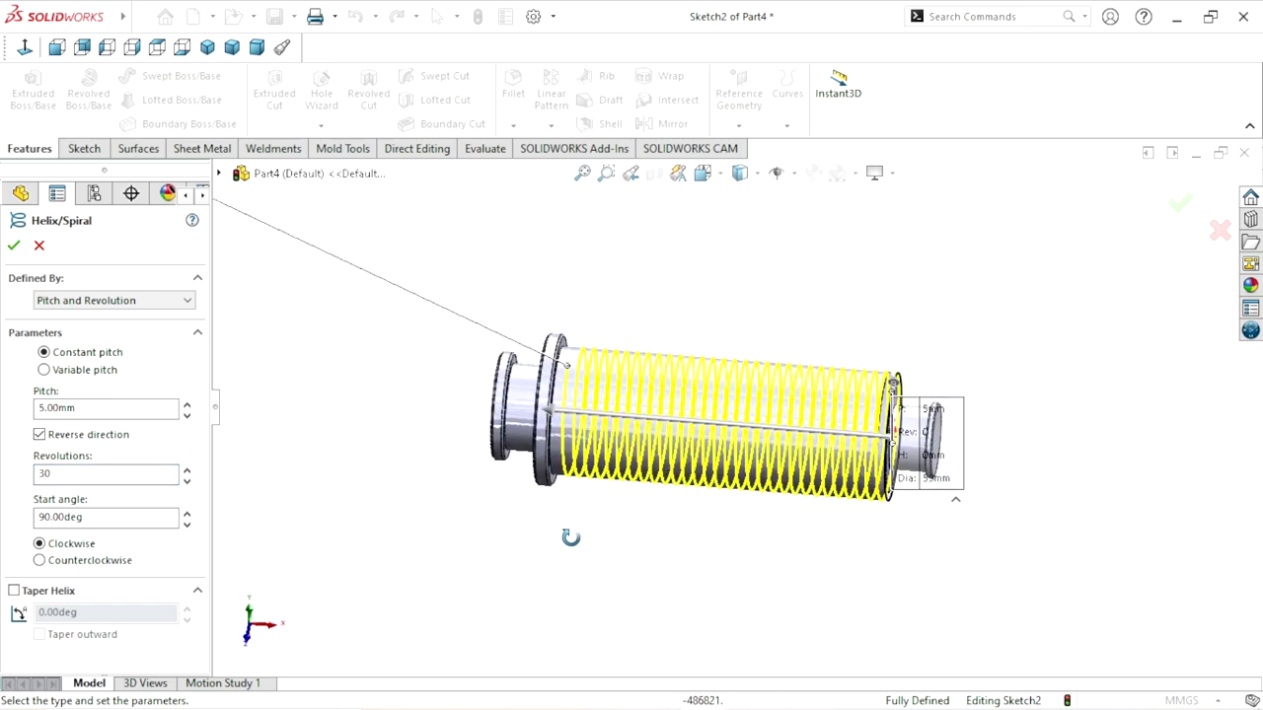
pyautogui.scroll(-5, 582, 380)
pyautogui.write('.5')
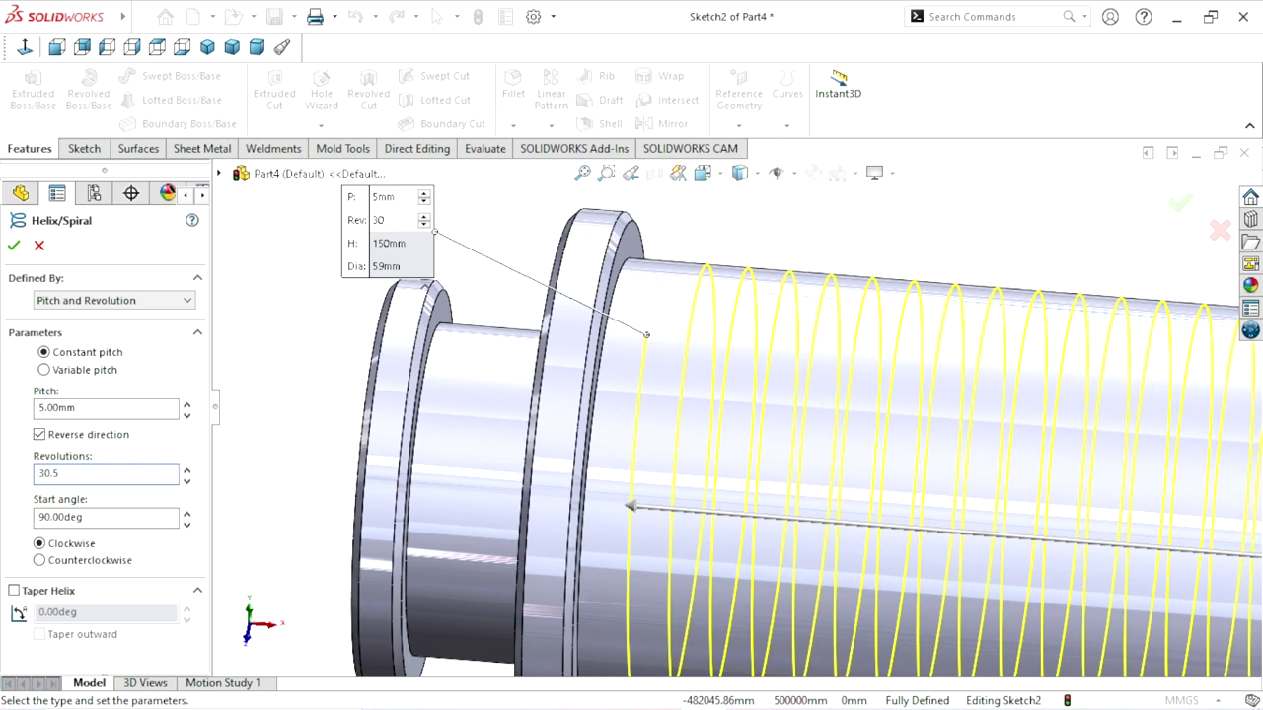
pyautogui.press('Tab')
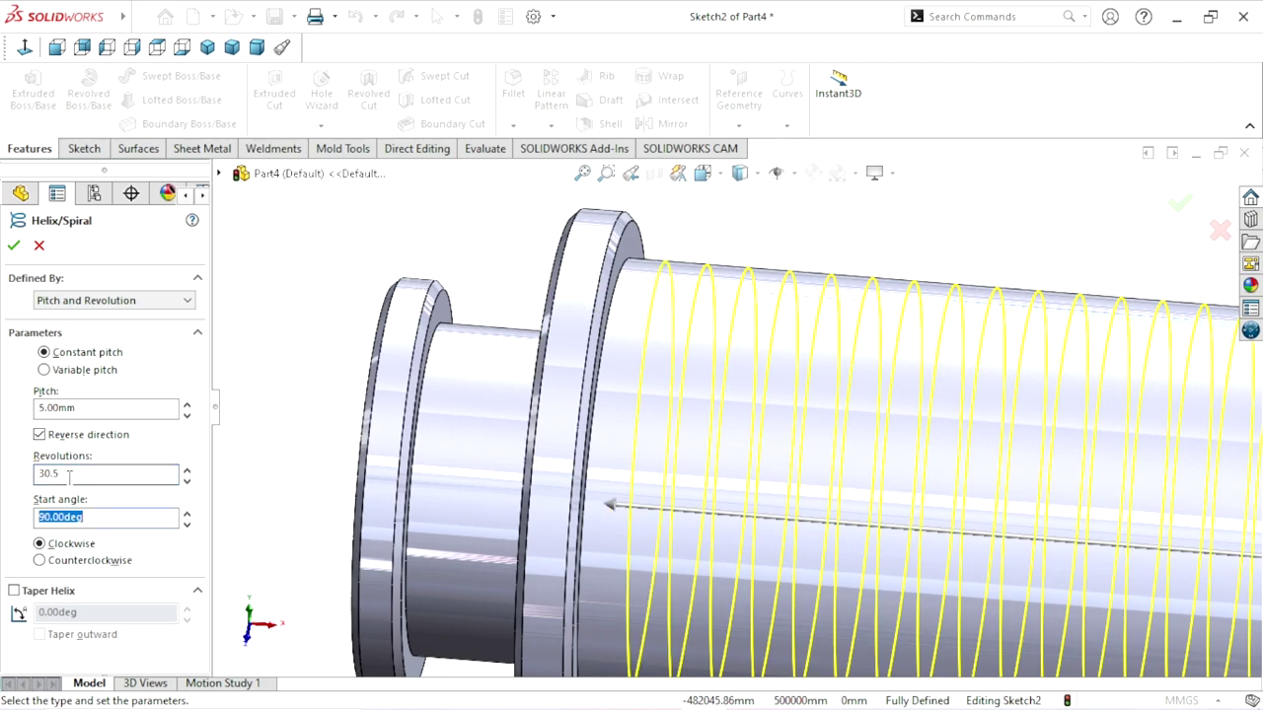
pyautogui.scroll(3, 592, 521)
pyautogui.moveTo(691, 542)
pyautogui.mouseDown(button='middle')
pyautogui.moveTo(638, 543)
pyautogui.moveTo(602, 503)
pyautogui.moveTo(425, 397)
pyautogui.moveTo(717, 556)
pyautogui.mouseUp(button='middle')
pyautogui.scroll(3, 950, 479)
pyautogui.moveTo(949, 480)
pyautogui.mouseDown(button='middle')
pyautogui.moveTo(890, 527)
pyautogui.moveTo(931, 488)
pyautogui.mouseUp(button='middle')
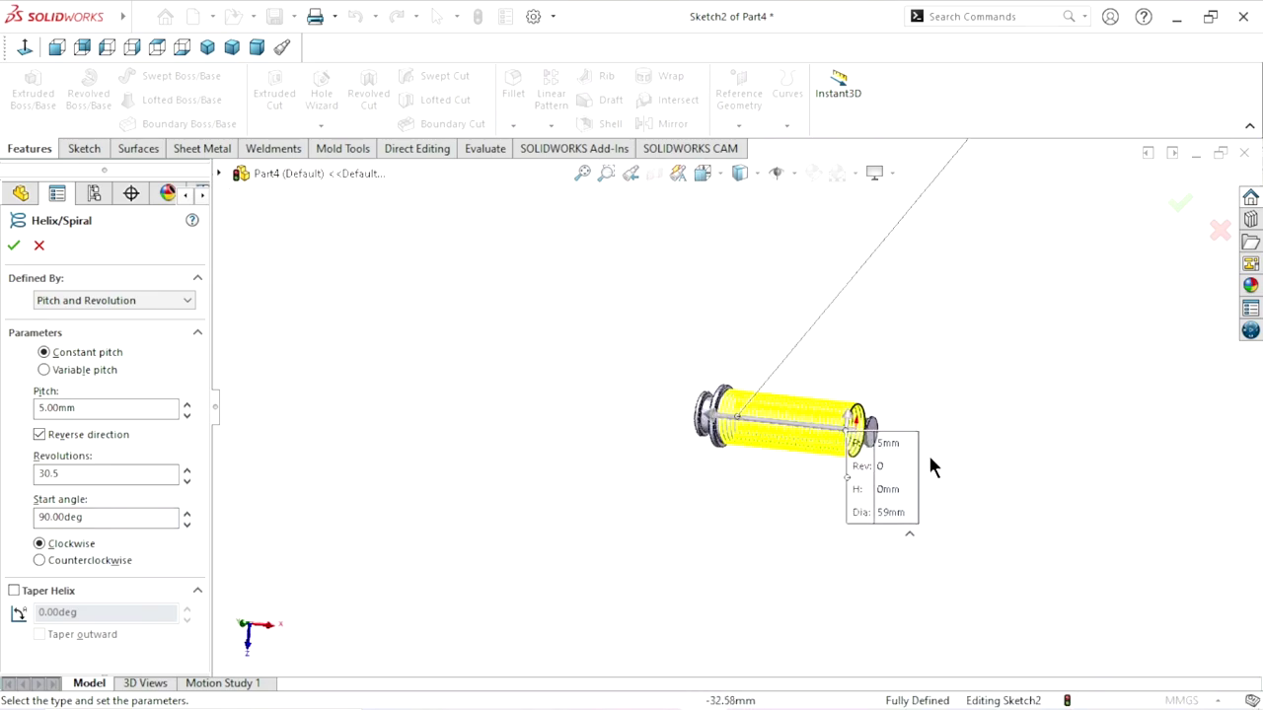
pyautogui.scroll(-3, 869, 502)
pyautogui.moveTo(728, 480); pyautogui.dragTo(970, 385)
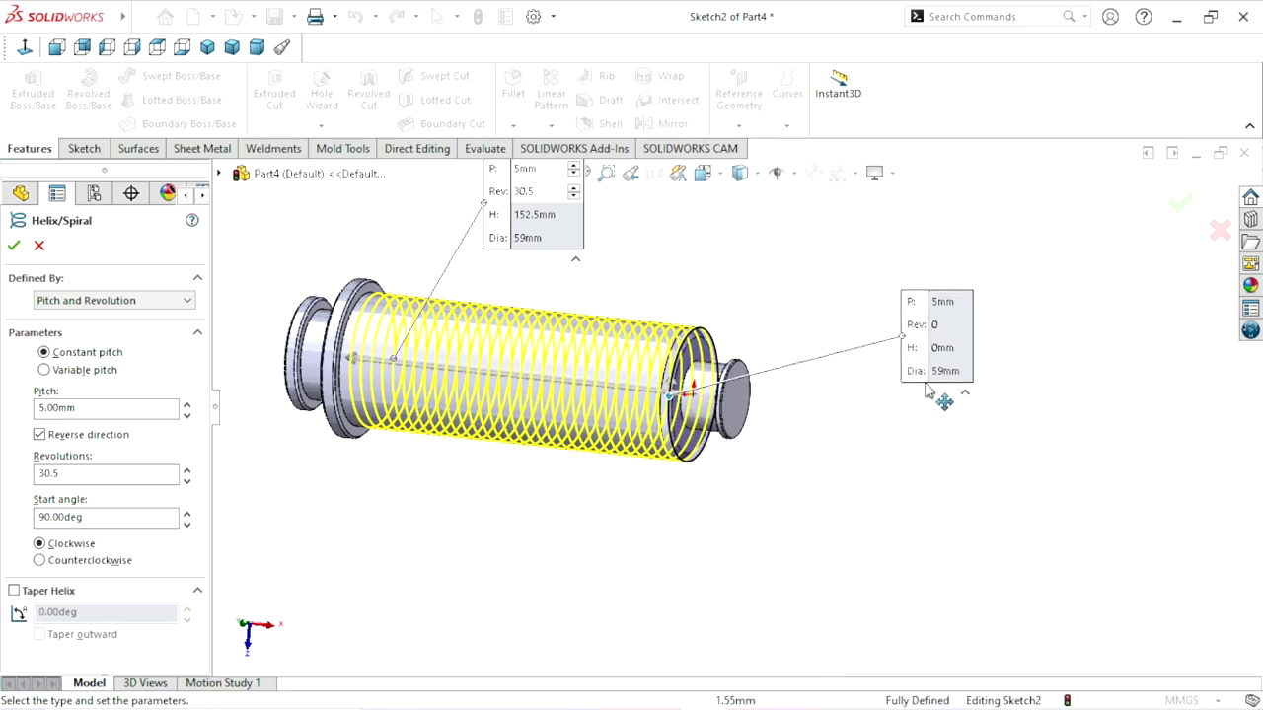
pyautogui.scroll(2, 700, 538)
pyautogui.scroll(-2, 564, 316)
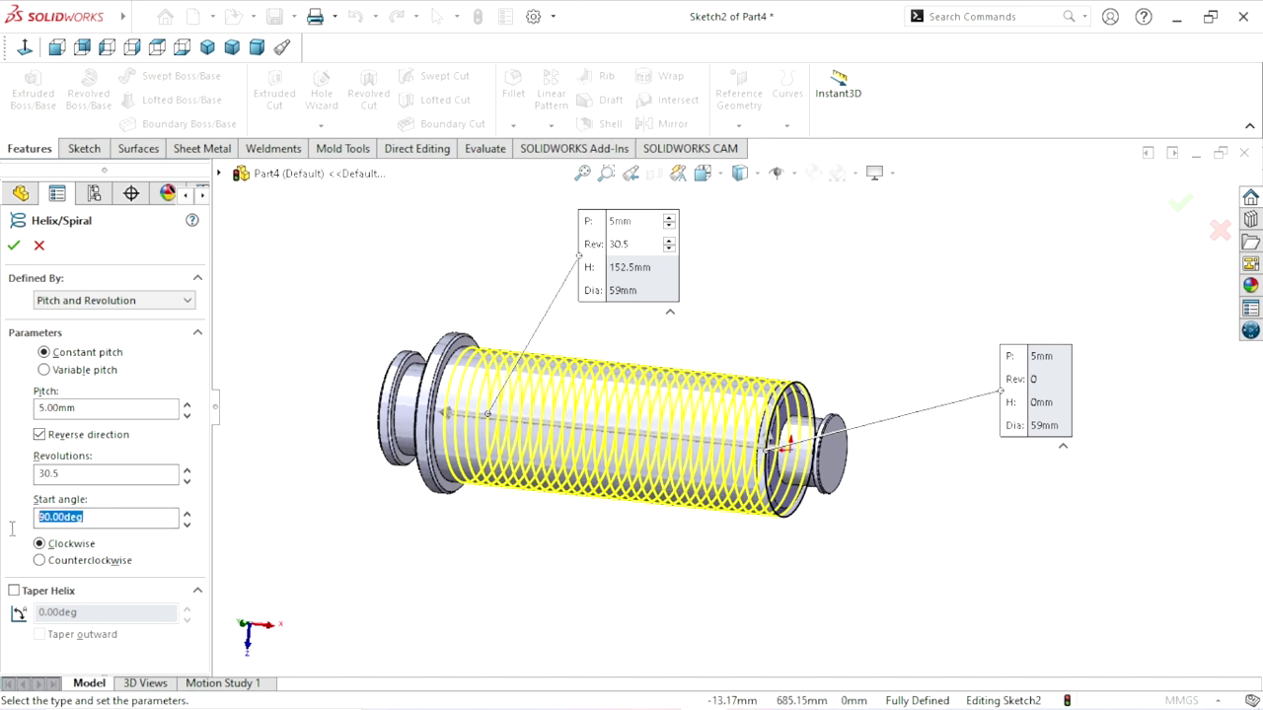
pyautogui.click(47, 542)
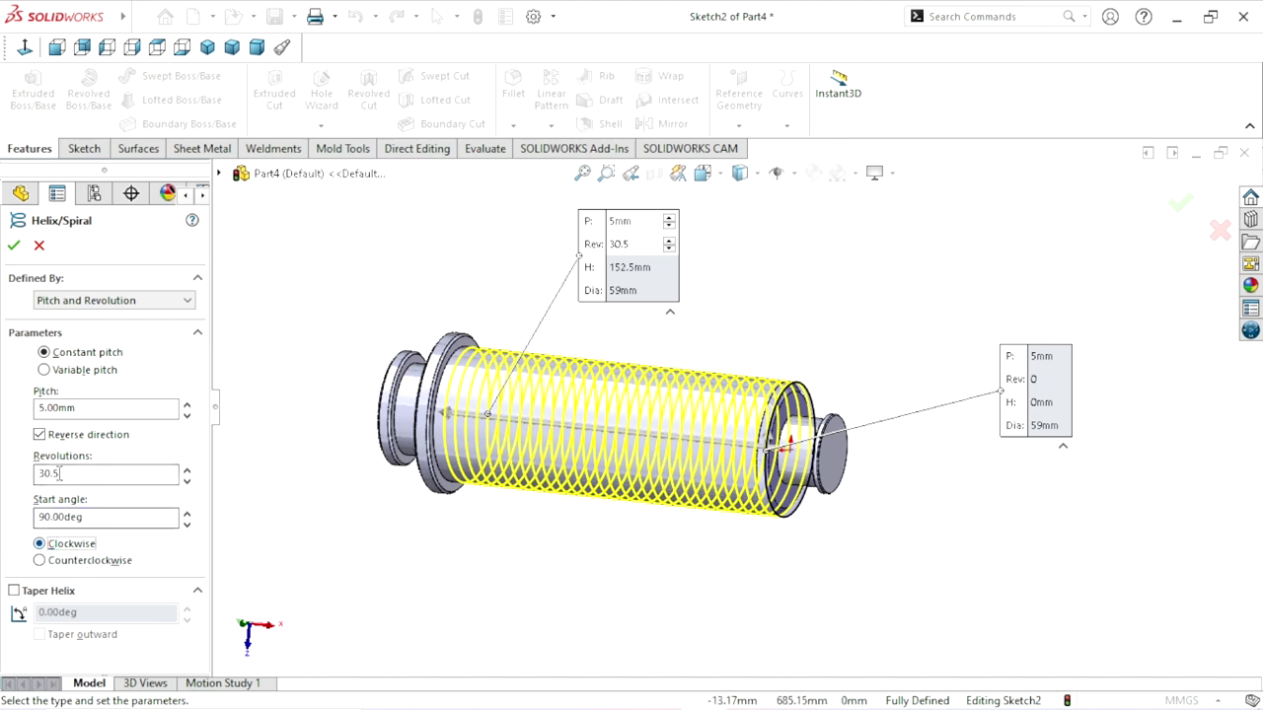
pyautogui.click(14, 246)
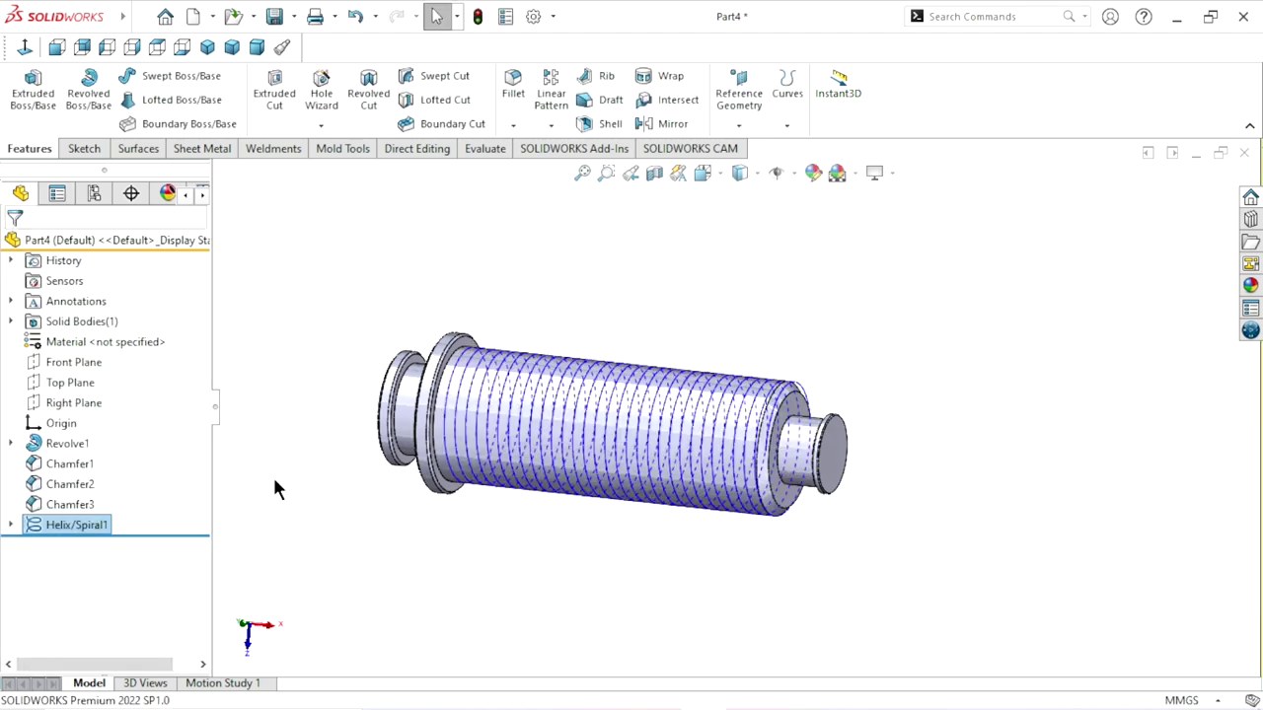
pyautogui.click(291, 513)
# Select the Front Plane, view it straight on, and zoom to the shaft's threaded end.
pyautogui.moveTo(301, 532); pyautogui.dragTo(906, 458, button='middle')
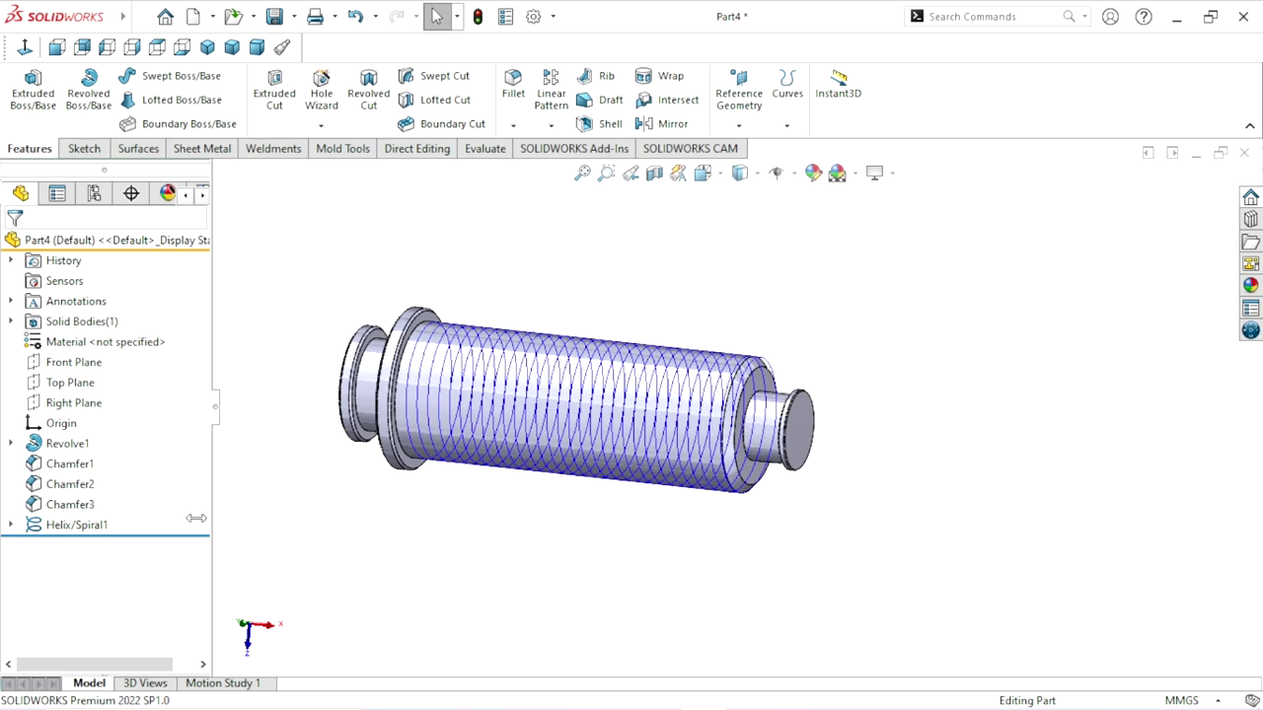
pyautogui.click(61, 363)
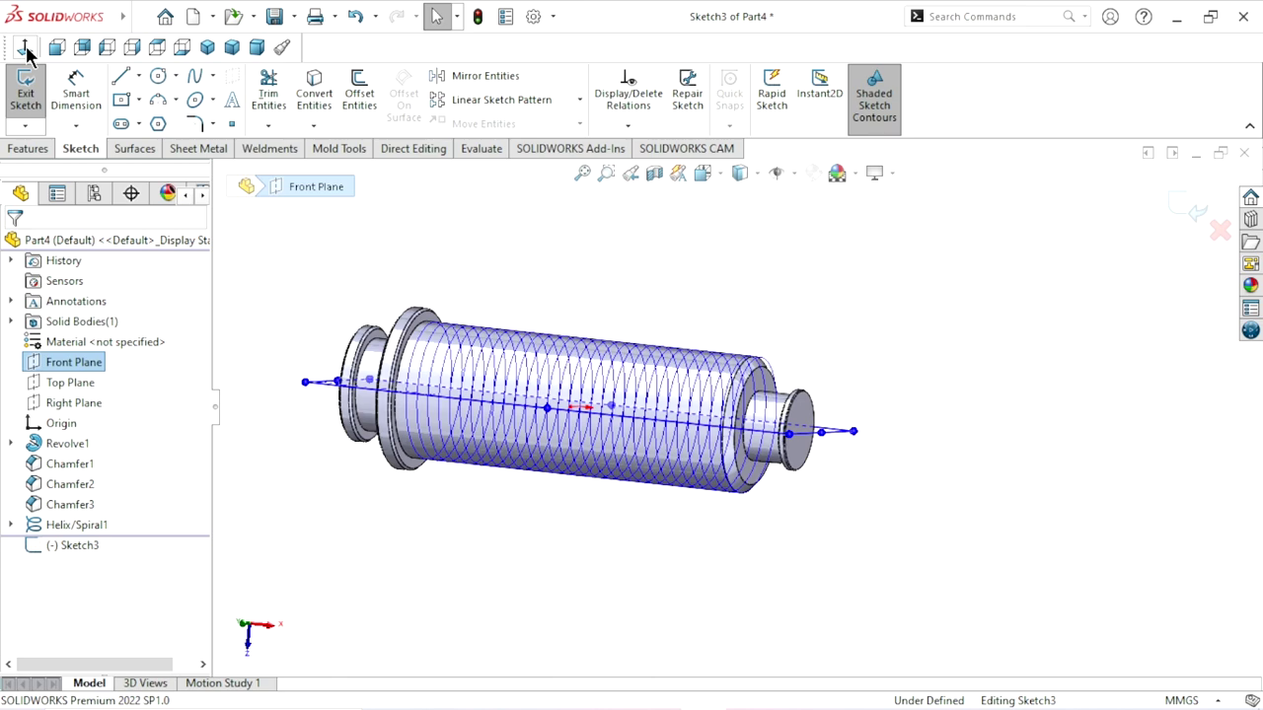
pyautogui.click(25, 48)
pyautogui.click(1148, 419)
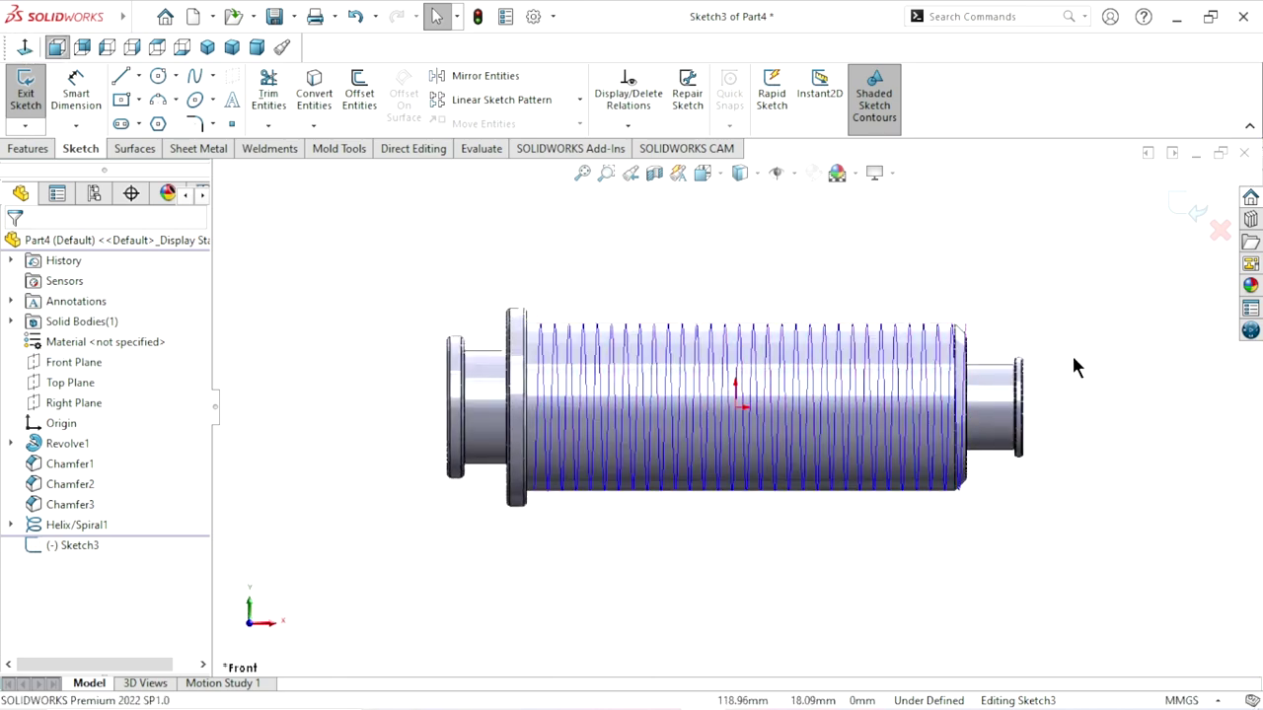
pyautogui.scroll(-2, 968, 362)
pyautogui.scroll(-2, 968, 362)
pyautogui.scroll(-1, 969, 368)
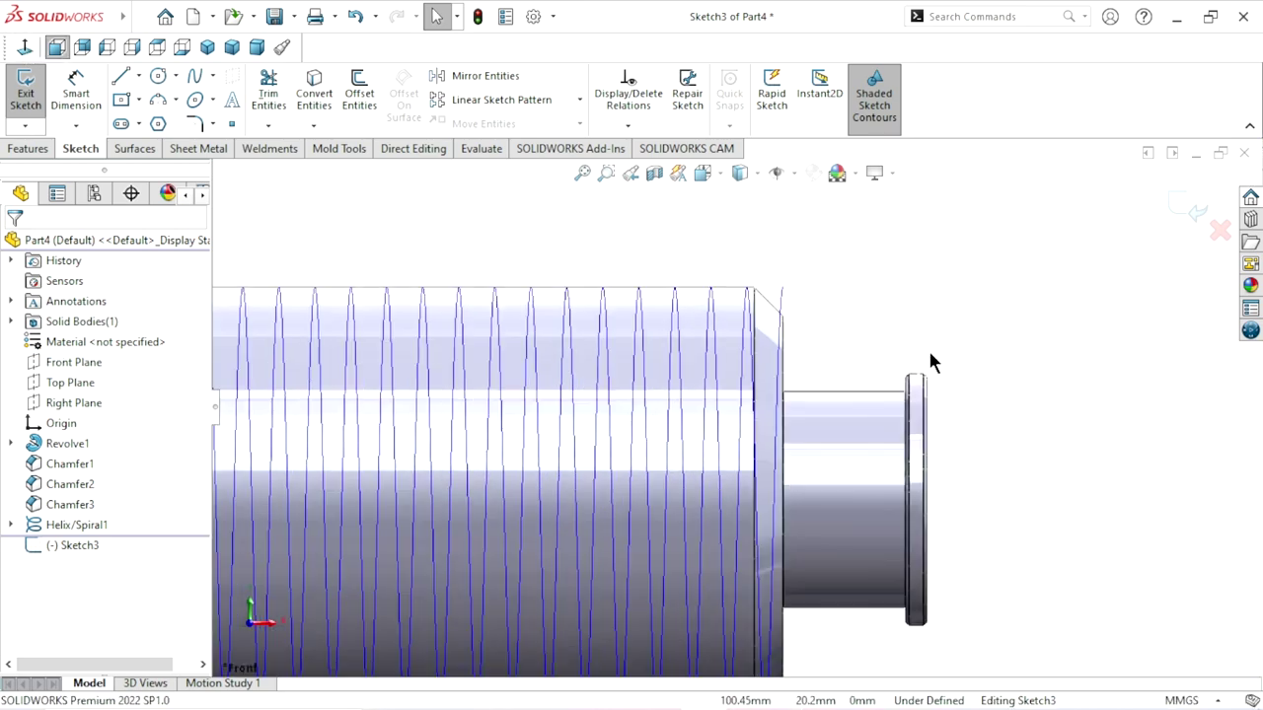
pyautogui.scroll(-1, 930, 361)
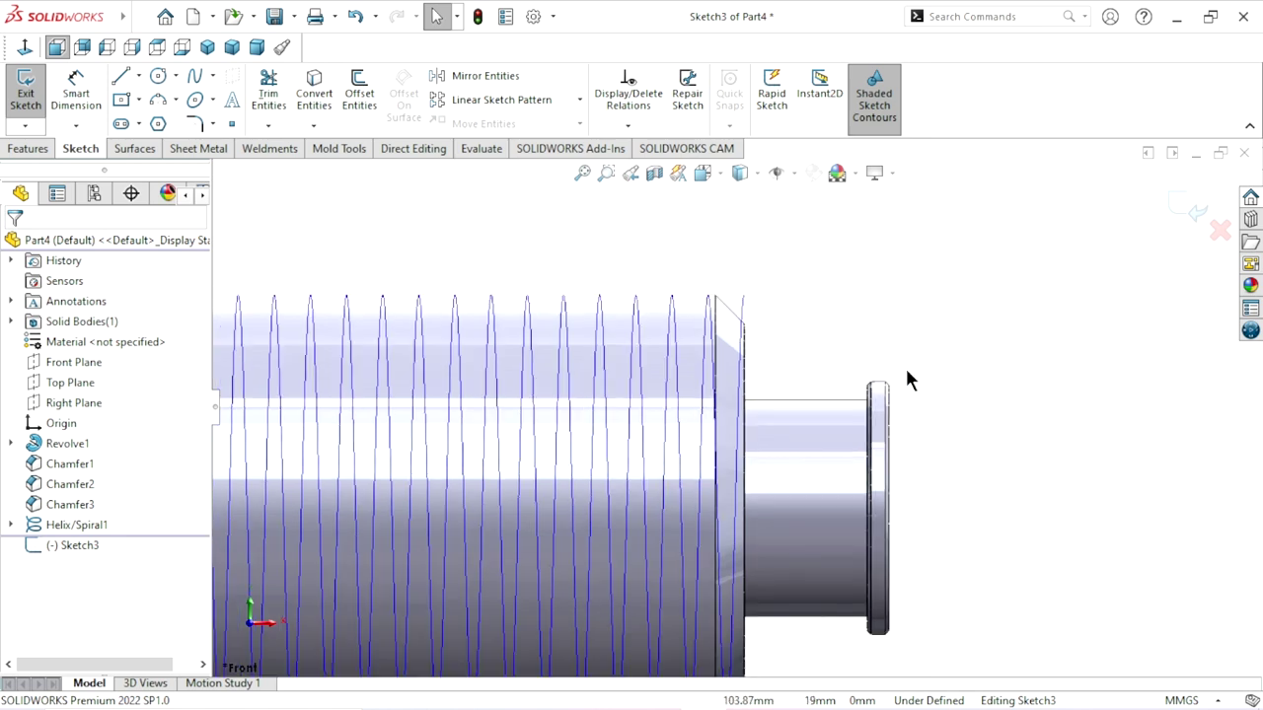
pyautogui.keyDown('ctrl'); pyautogui.moveTo(916, 382); pyautogui.dragTo(937, 330, button='middle'); pyautogui.keyUp('ctrl')
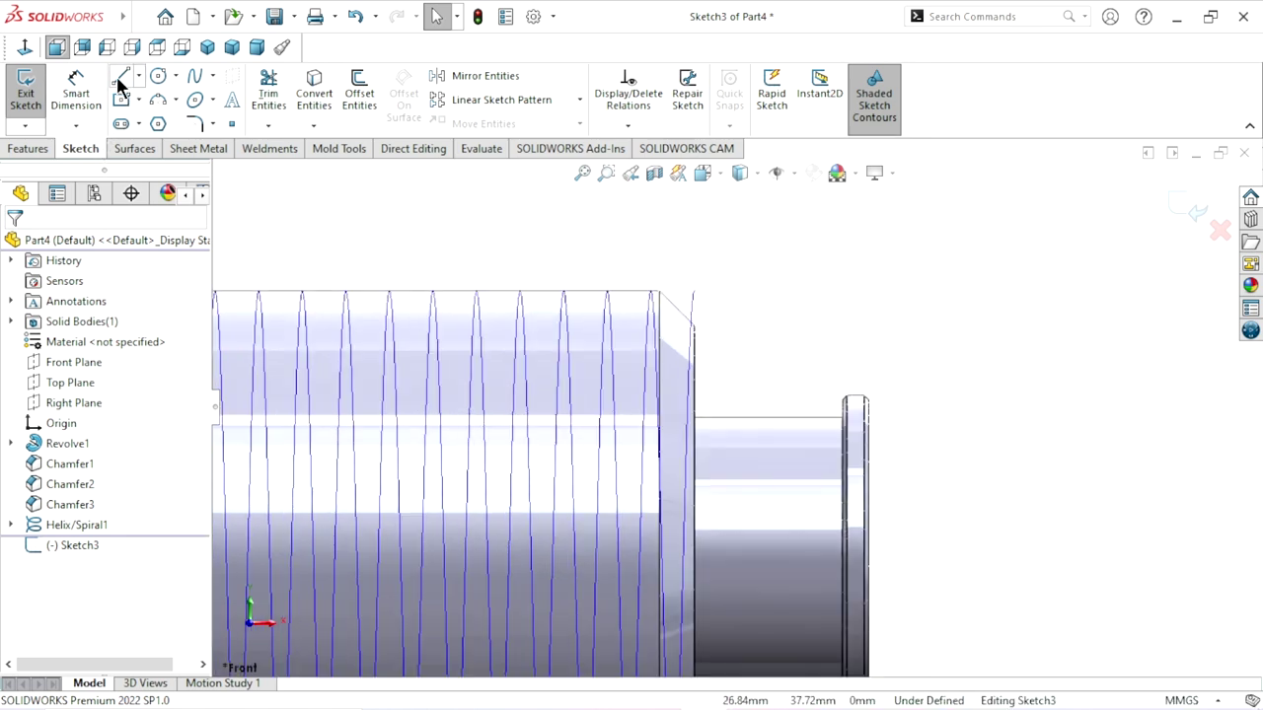
# Draw a closed trapezoid with lines above the shaft's right end.
pyautogui.press('l')
pyautogui.click(746, 232)
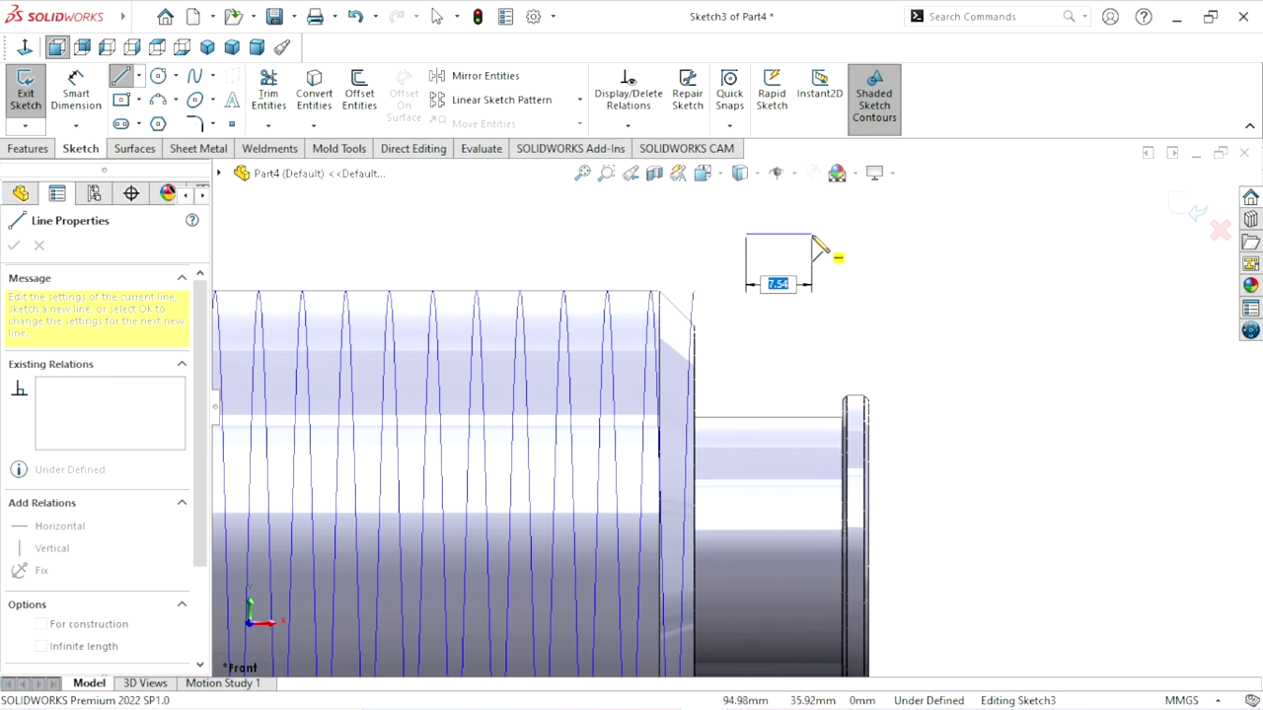
pyautogui.click(809, 234)
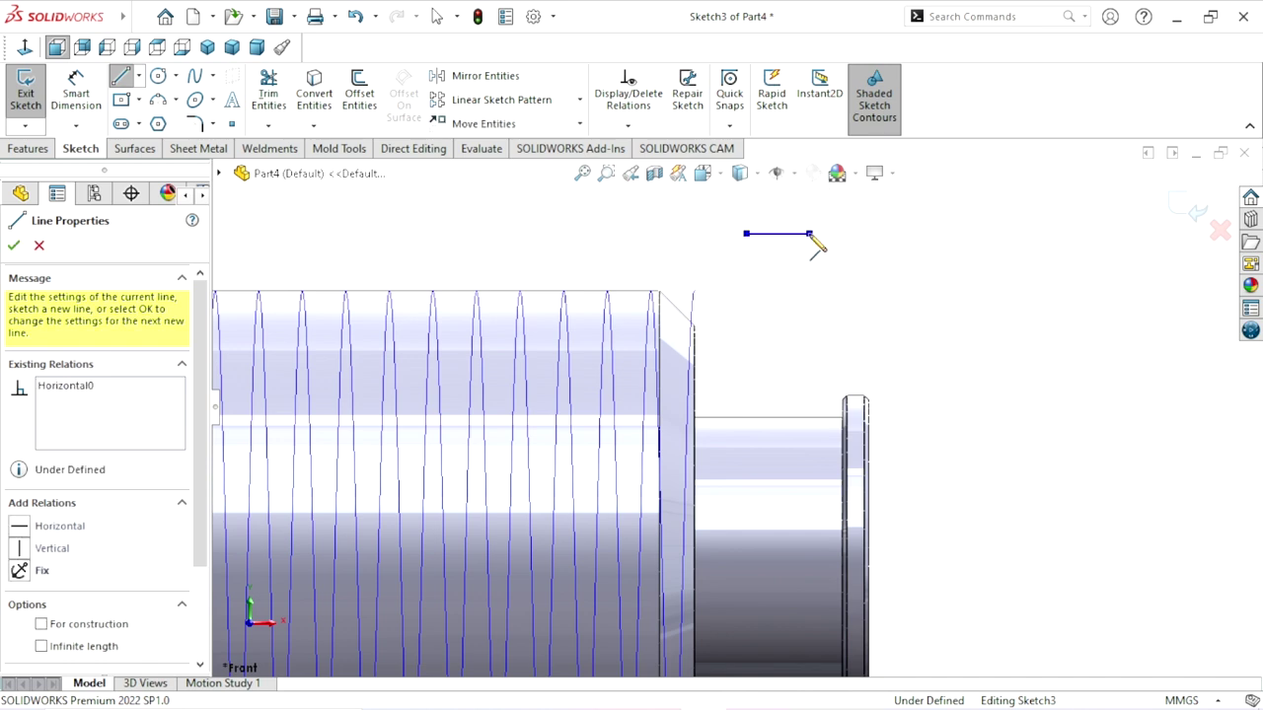
pyautogui.click(793, 296)
pyautogui.click(766, 296)
pyautogui.click(746, 234)
pyautogui.rightClick(682, 282)
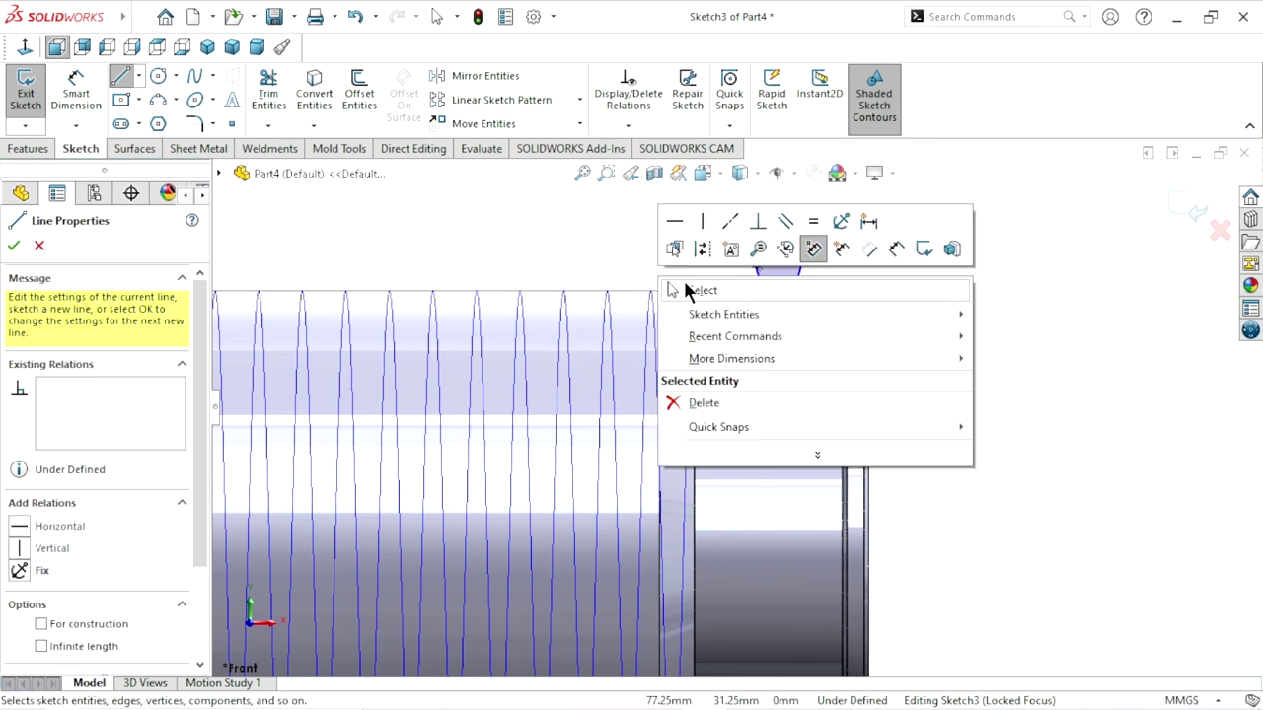
pyautogui.click(684, 287)
# Make the trapezoid's two slanted sides equal in length.
pyautogui.scroll(-2, 809, 276)
pyautogui.scroll(-3, 788, 257)
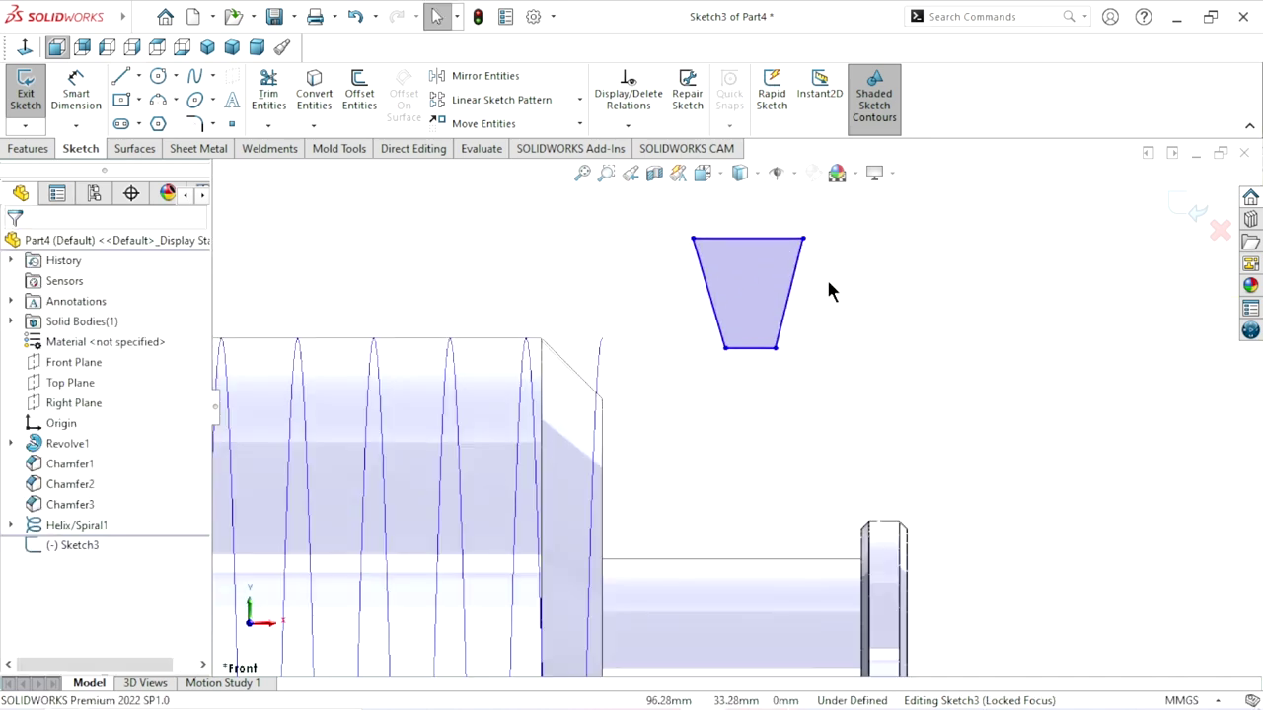
pyautogui.moveTo(832, 258); pyautogui.dragTo(676, 294)
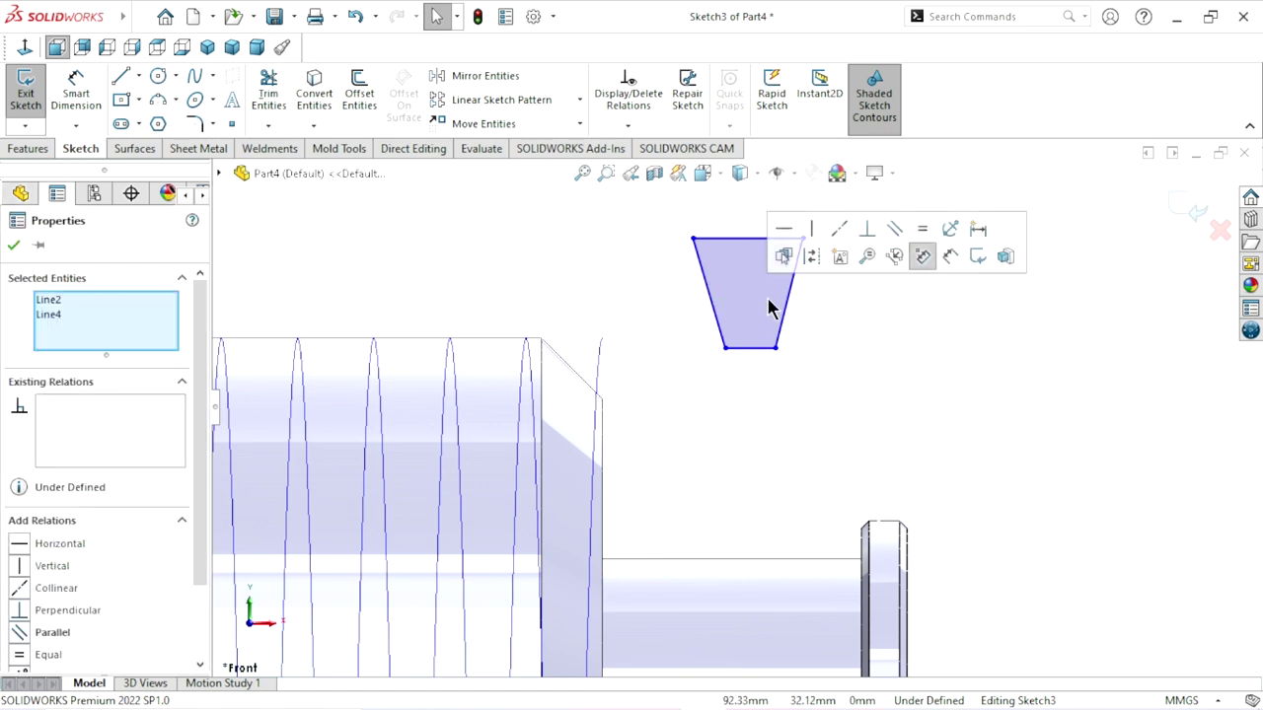
pyautogui.click(926, 228)
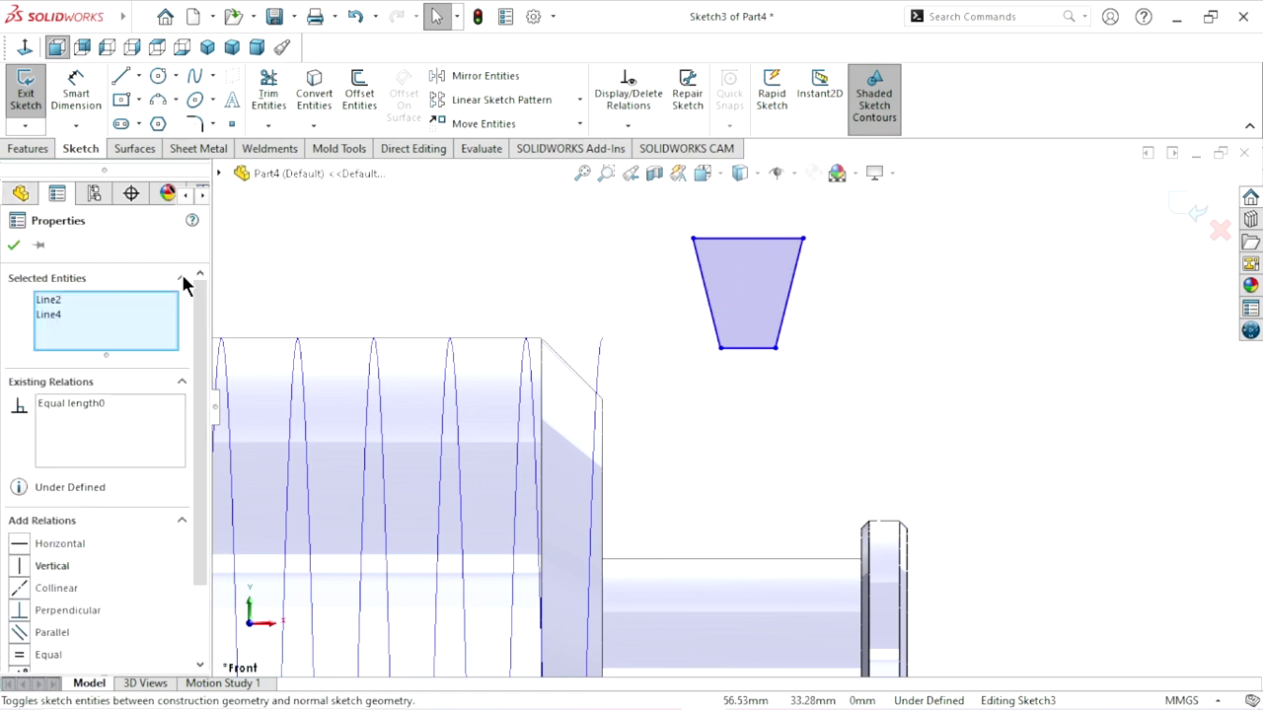
pyautogui.click(14, 246)
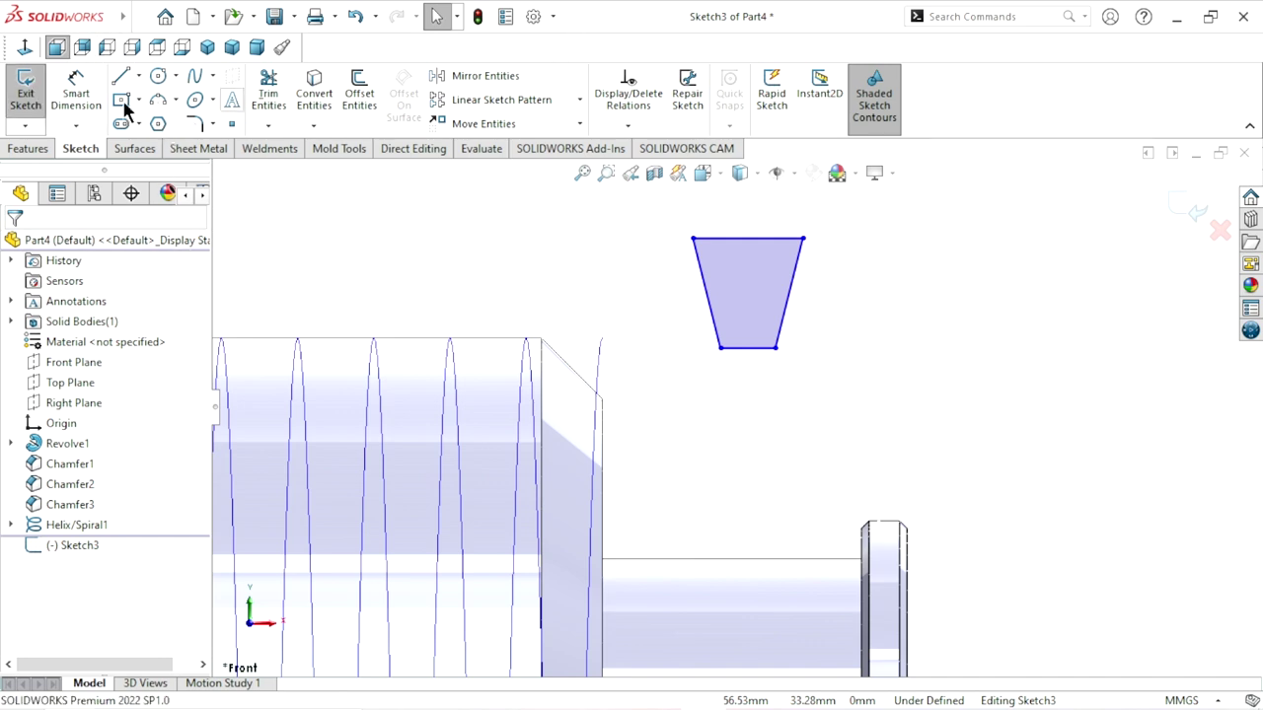
pyautogui.click(83, 95)
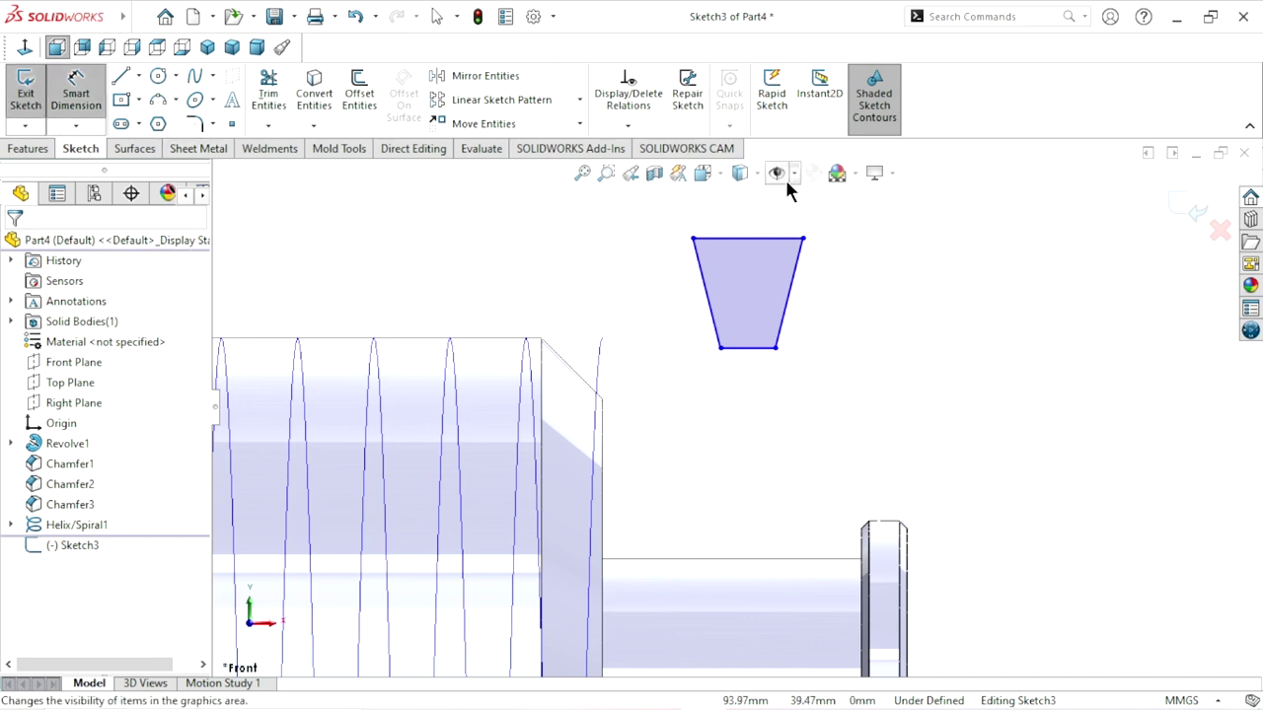
# Dimension the trapezoid's top edge to 2.5 mm and raise the bottom line.
pyautogui.click(733, 243)
pyautogui.click(742, 212)
pyautogui.write('2')
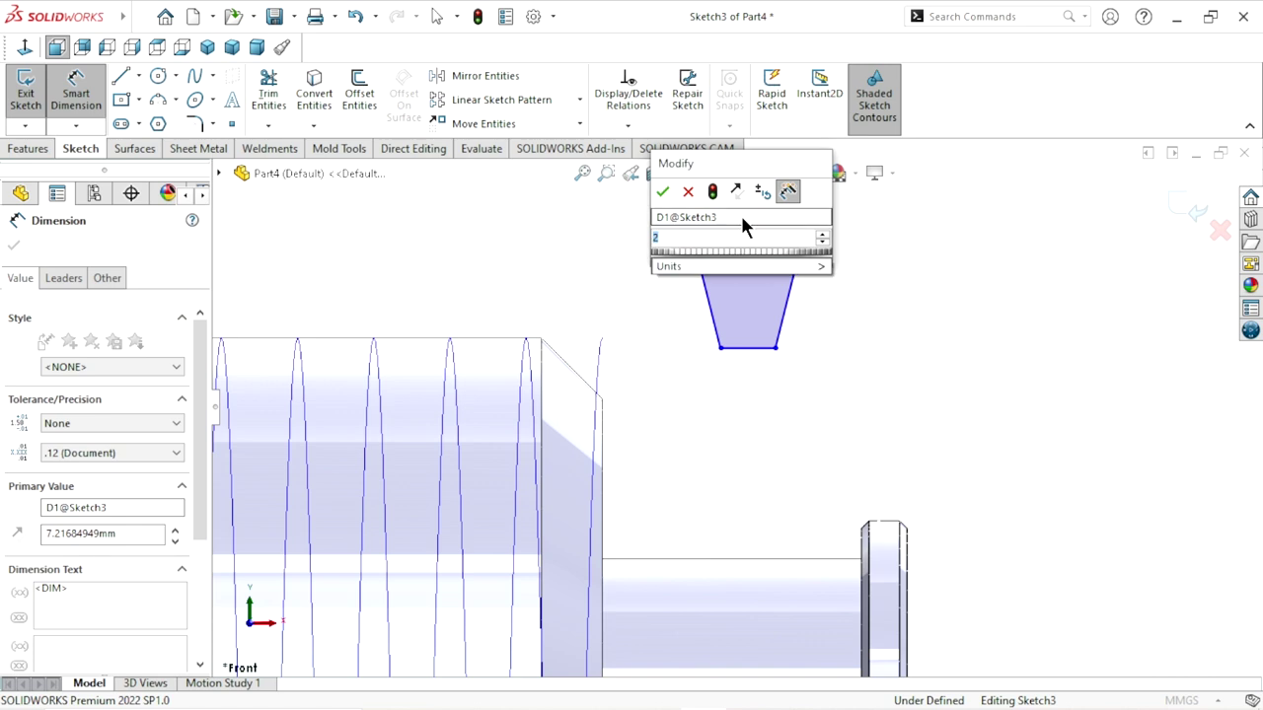
pyautogui.write('.5')
pyautogui.click(668, 189)
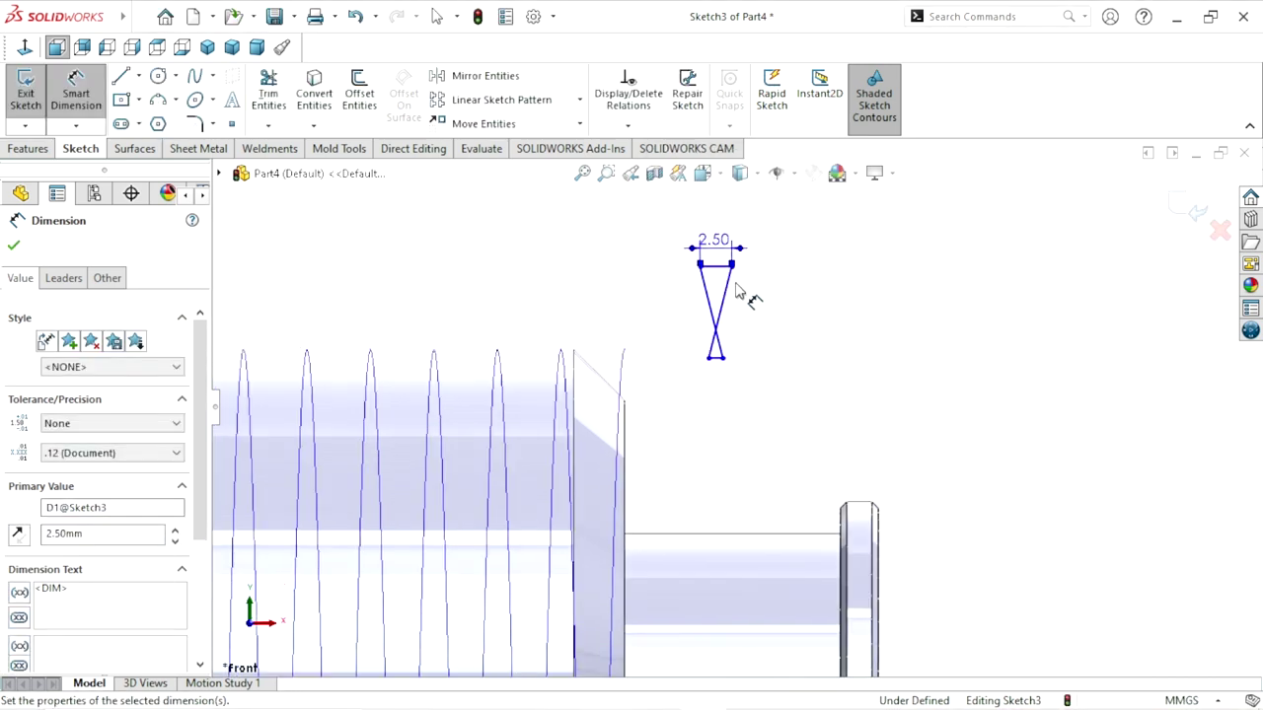
pyautogui.scroll(-2, 735, 296)
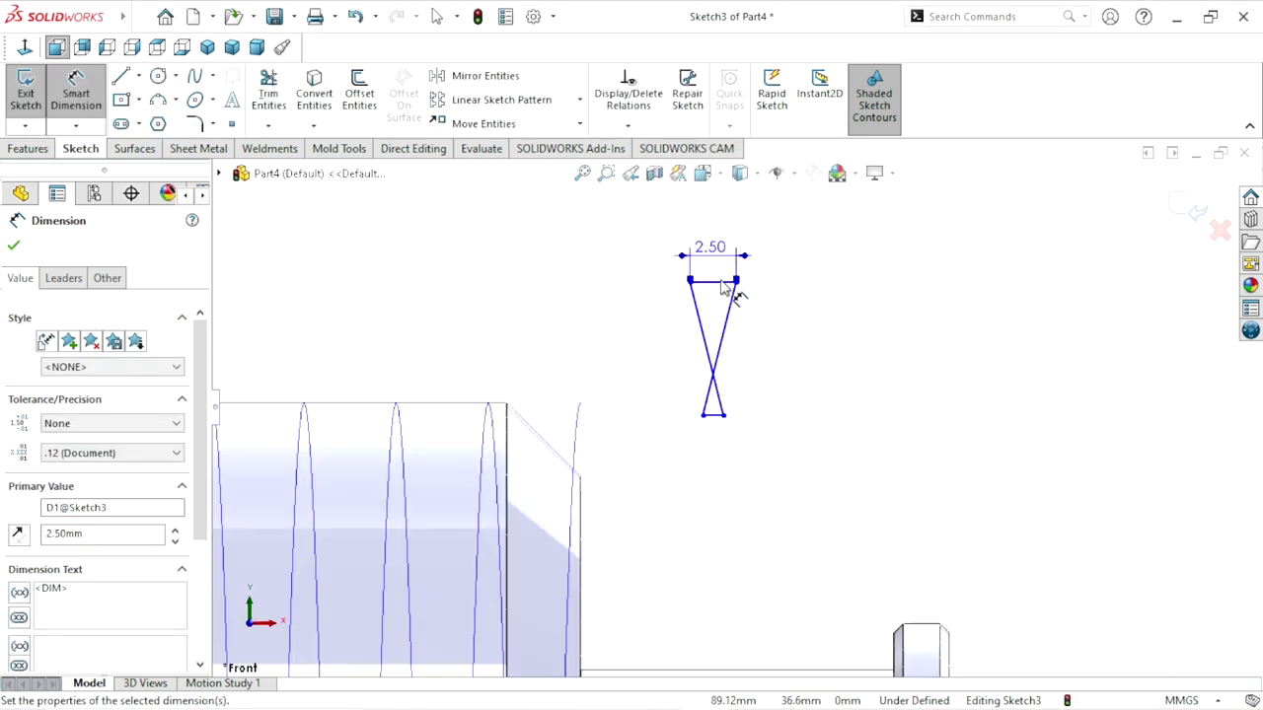
pyautogui.click(13, 245)
pyautogui.moveTo(709, 457); pyautogui.dragTo(717, 359)
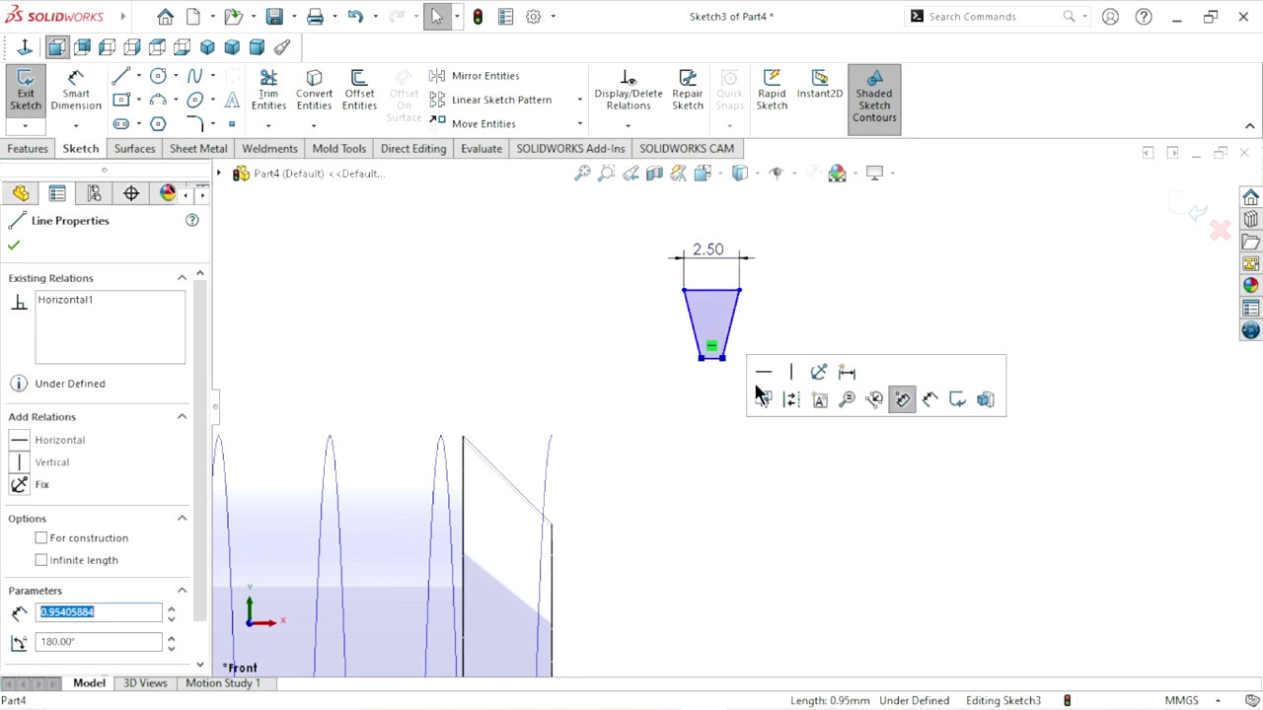
pyautogui.click(663, 436)
# Set the trapezoid height between top and bottom edges to 2.50.
pyautogui.click(85, 99)
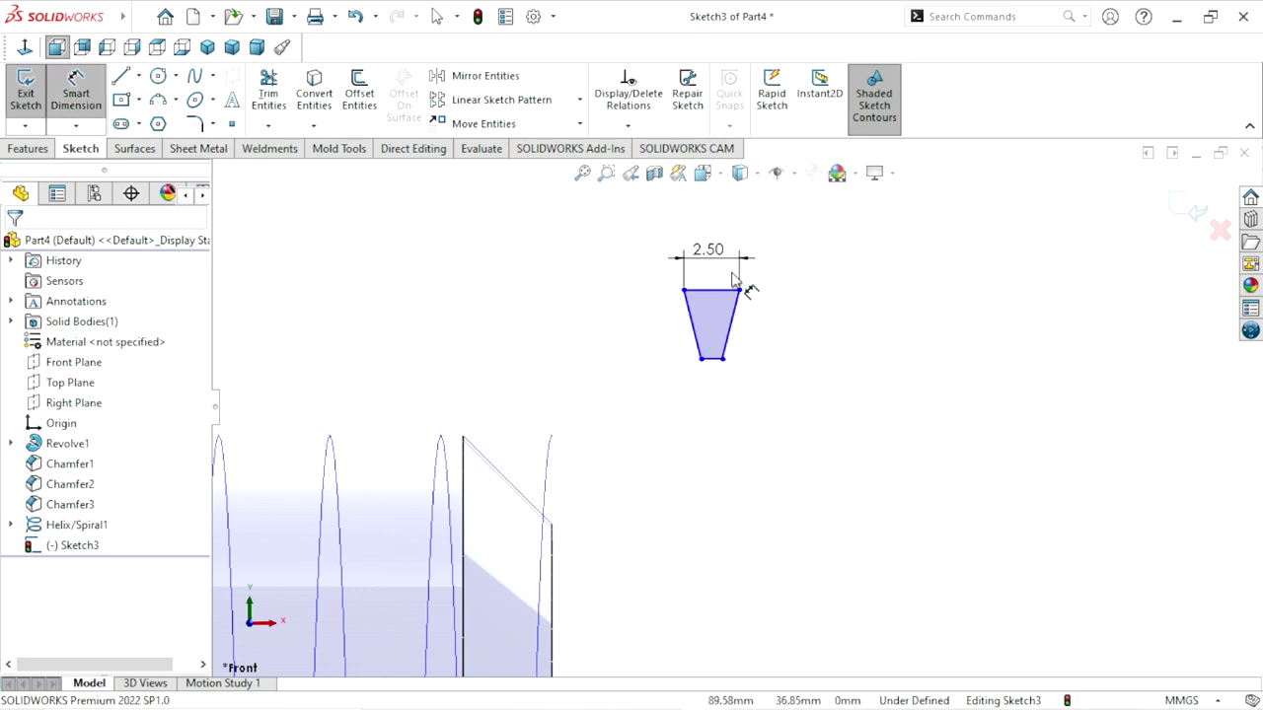
pyautogui.click(711, 359)
pyautogui.click(729, 290)
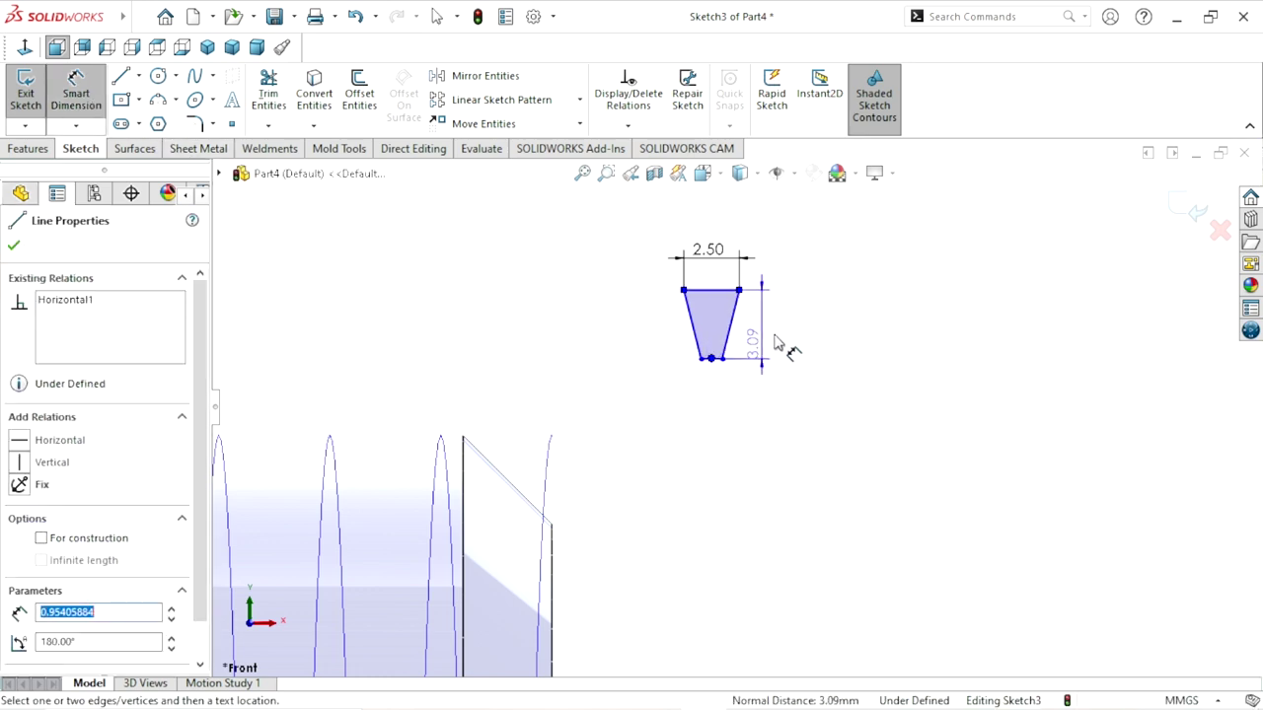
pyautogui.click(777, 337)
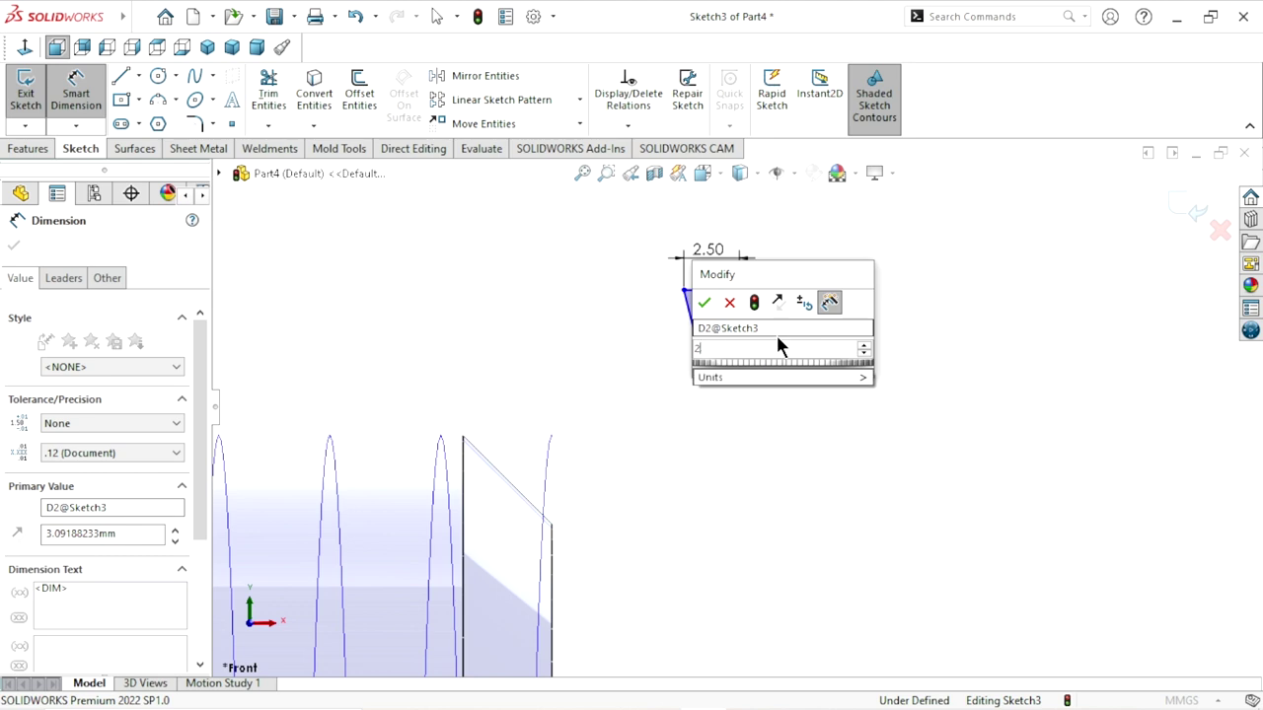
pyautogui.write('2.5')
pyautogui.click(703, 303)
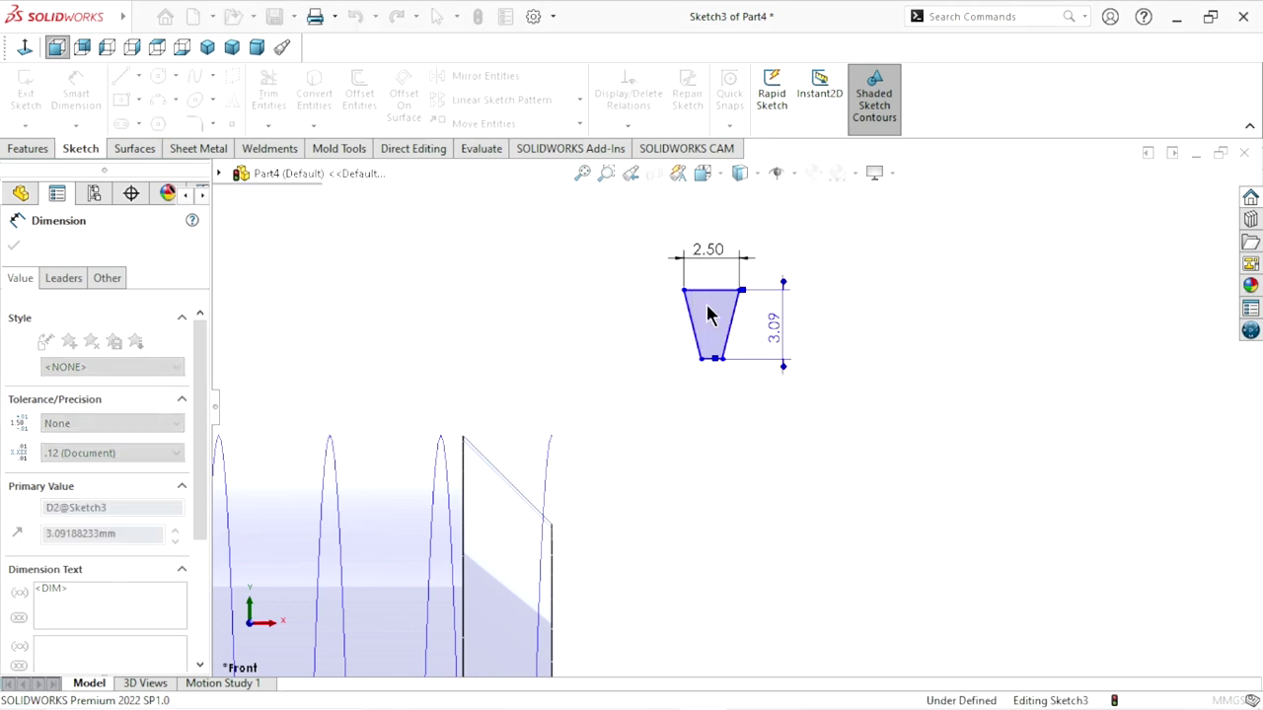
pyautogui.scroll(-2, 735, 336)
pyautogui.scroll(-2, 735, 336)
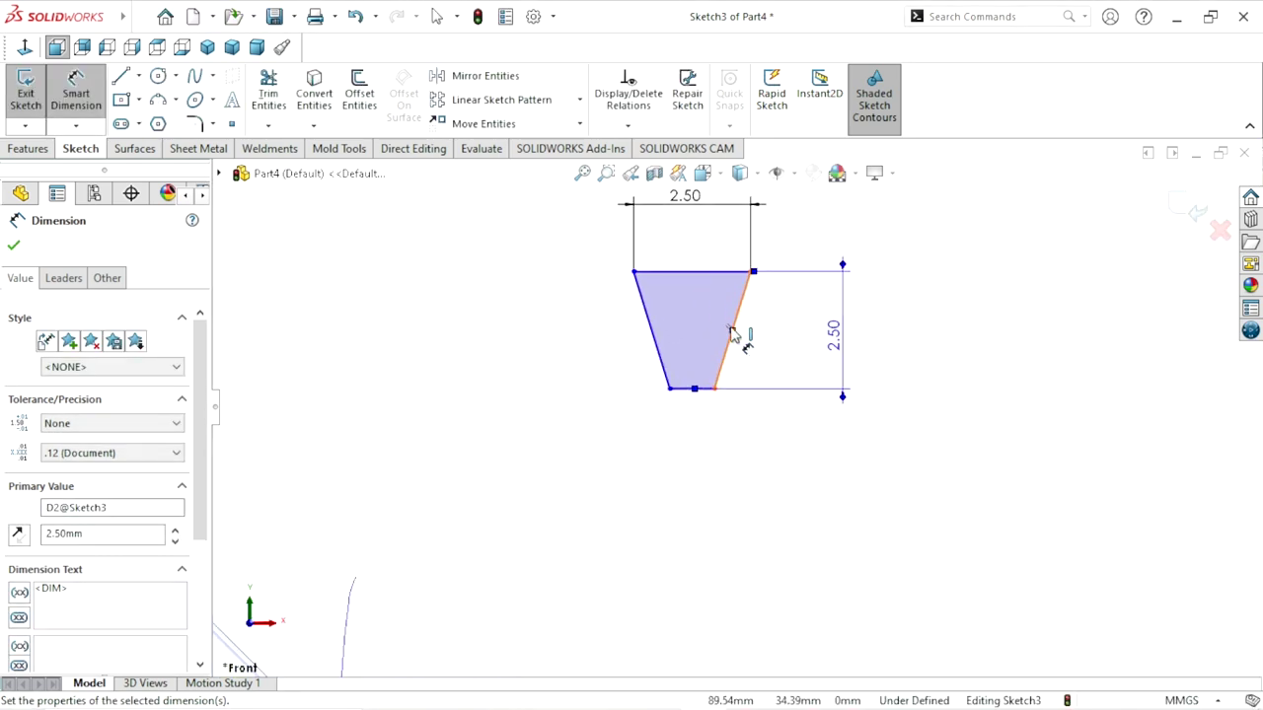
# Add an 80° angle between the left slanted edge and the top edge.
pyautogui.click(647, 320)
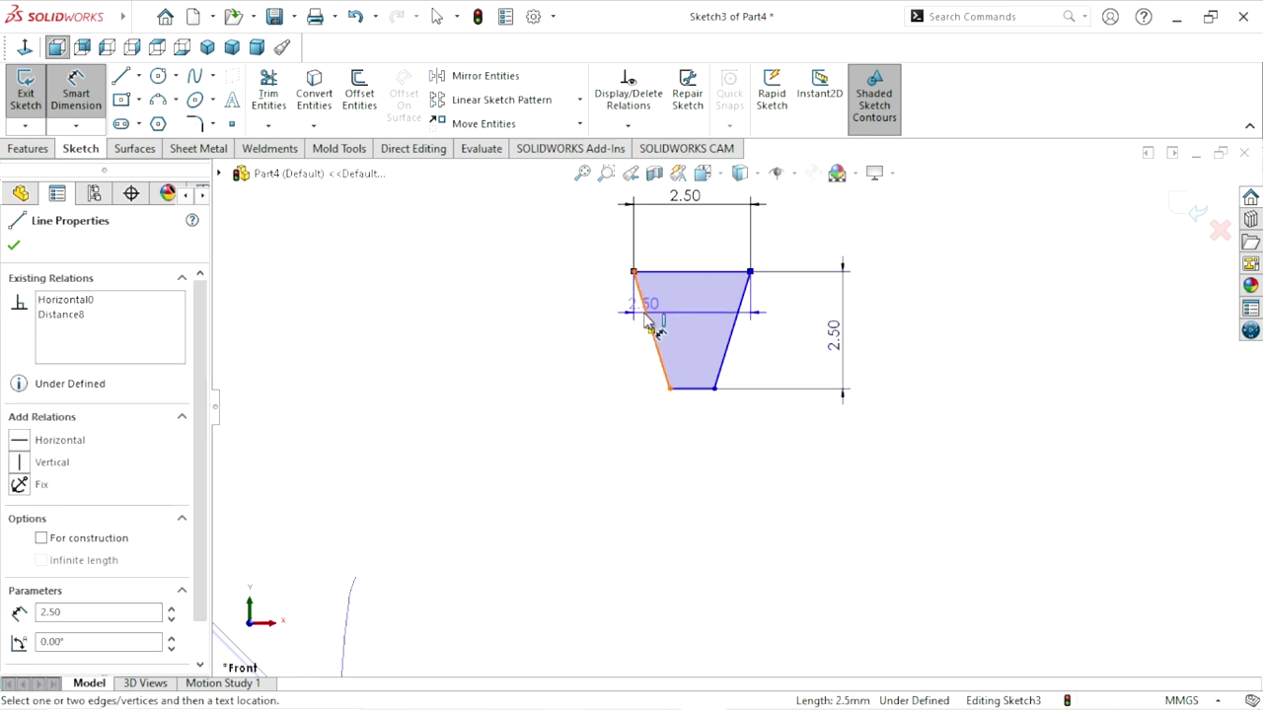
pyautogui.click(675, 272)
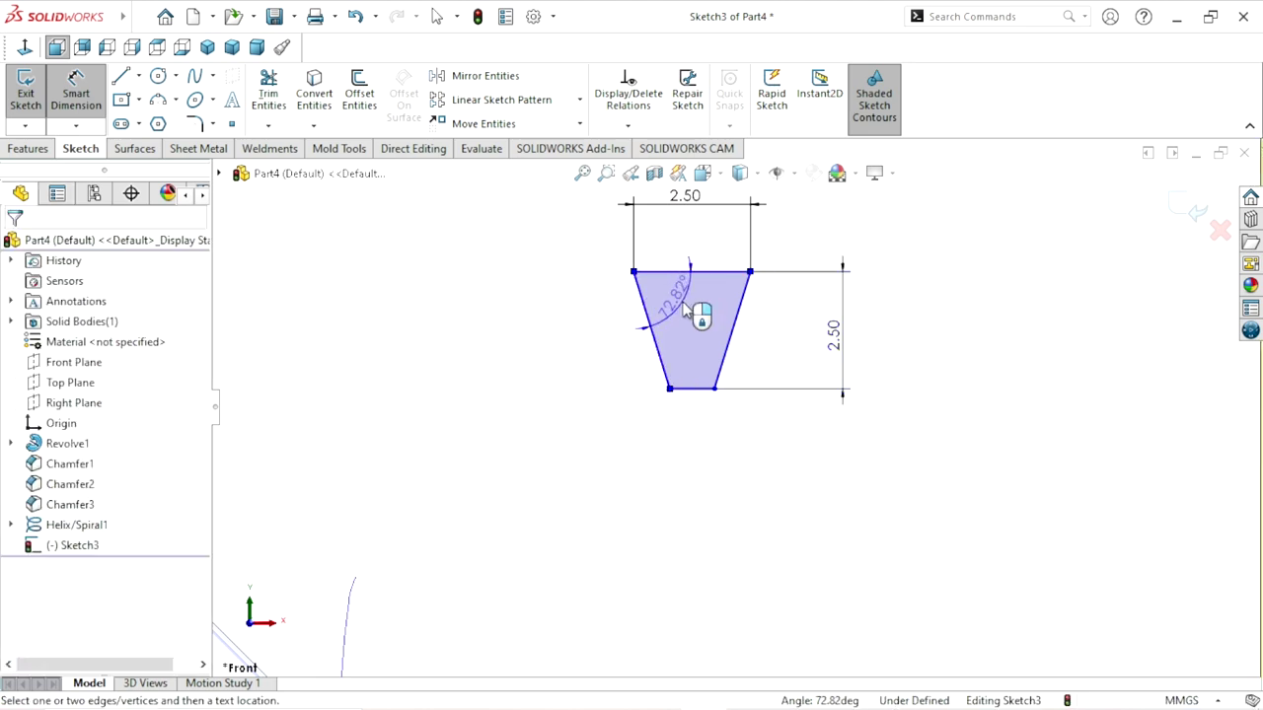
pyautogui.click(688, 309)
pyautogui.write('80')
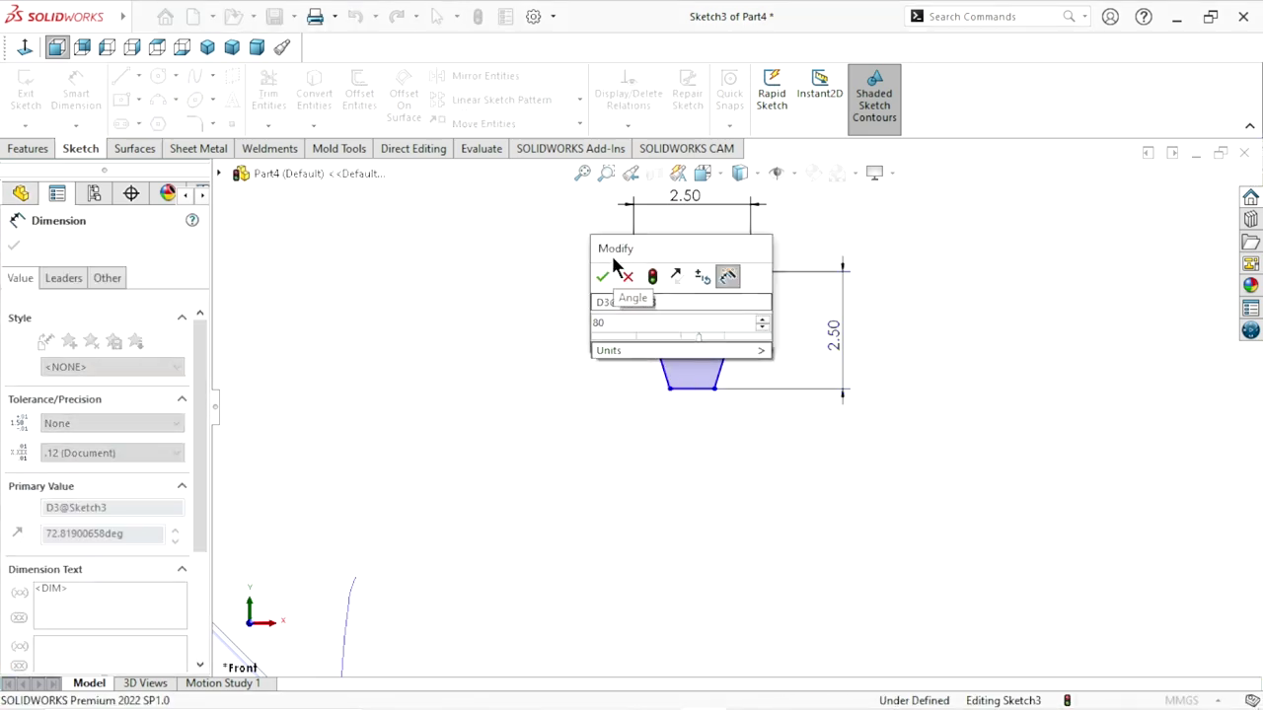
pyautogui.click(602, 276)
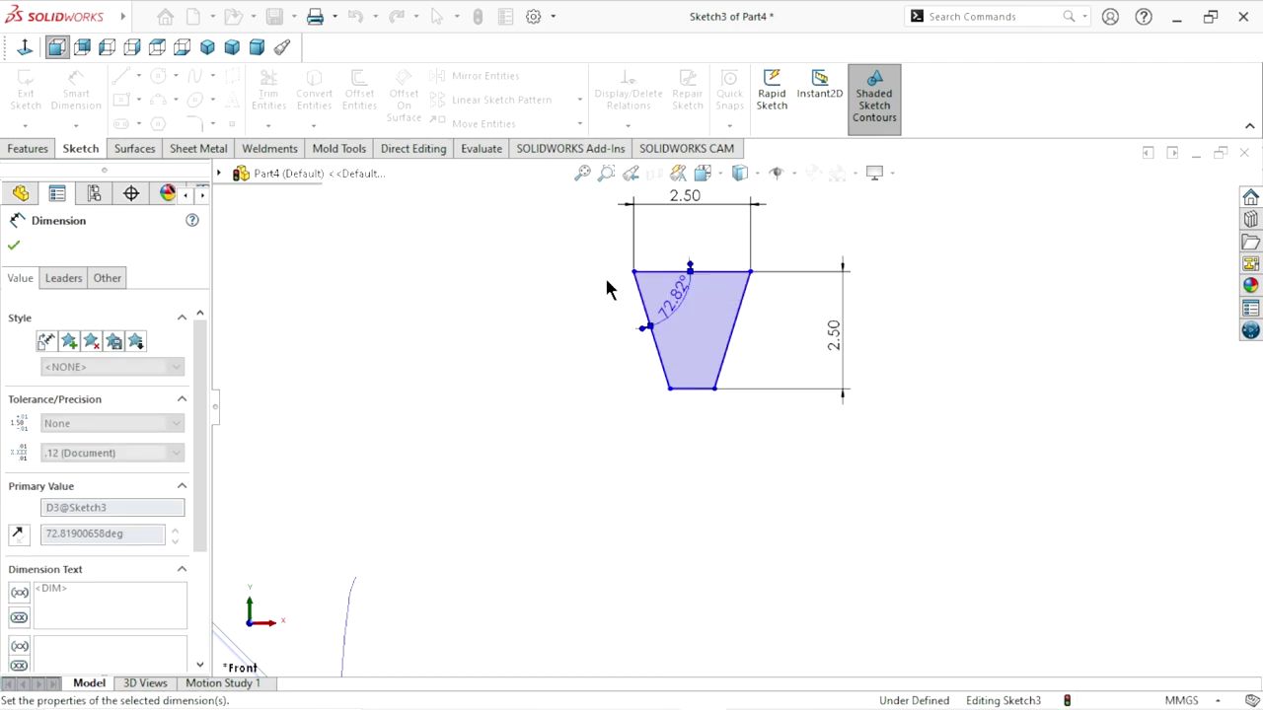
pyautogui.scroll(-2, 727, 416)
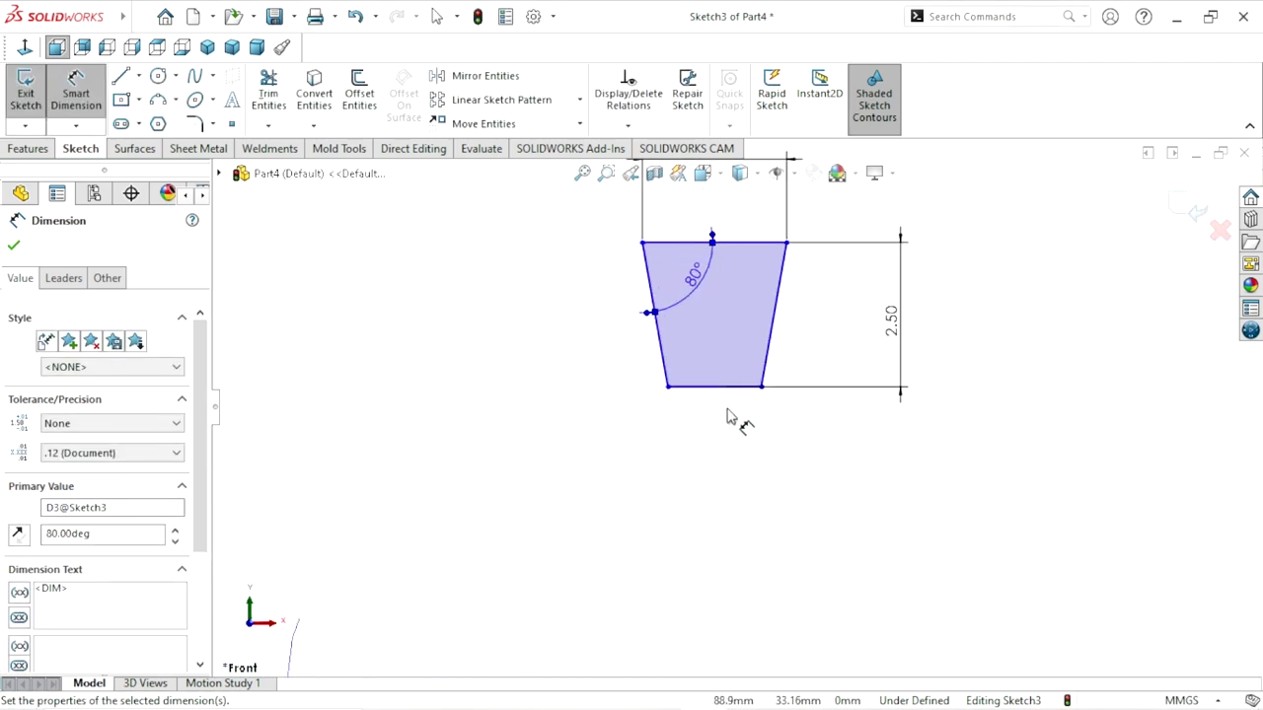
# Add the 1.62 bottom width as a driven dimension and tidy the 80° label.
pyautogui.click(718, 388)
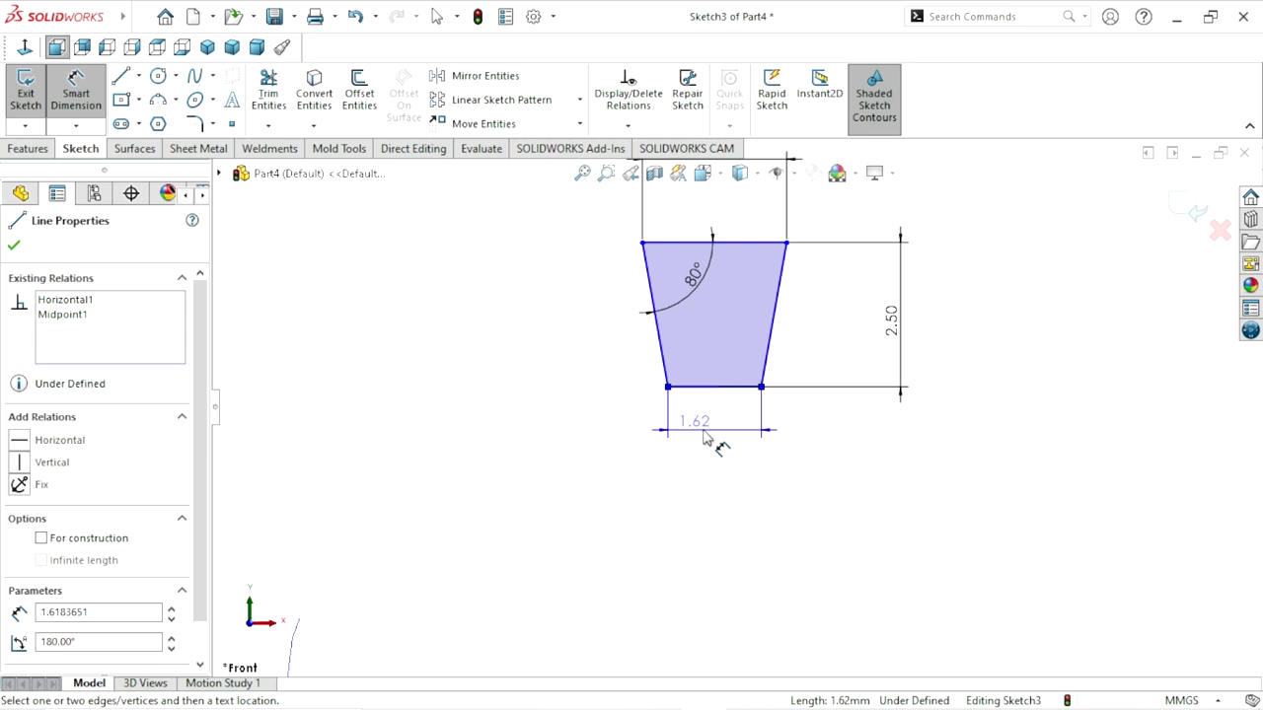
pyautogui.click(710, 432)
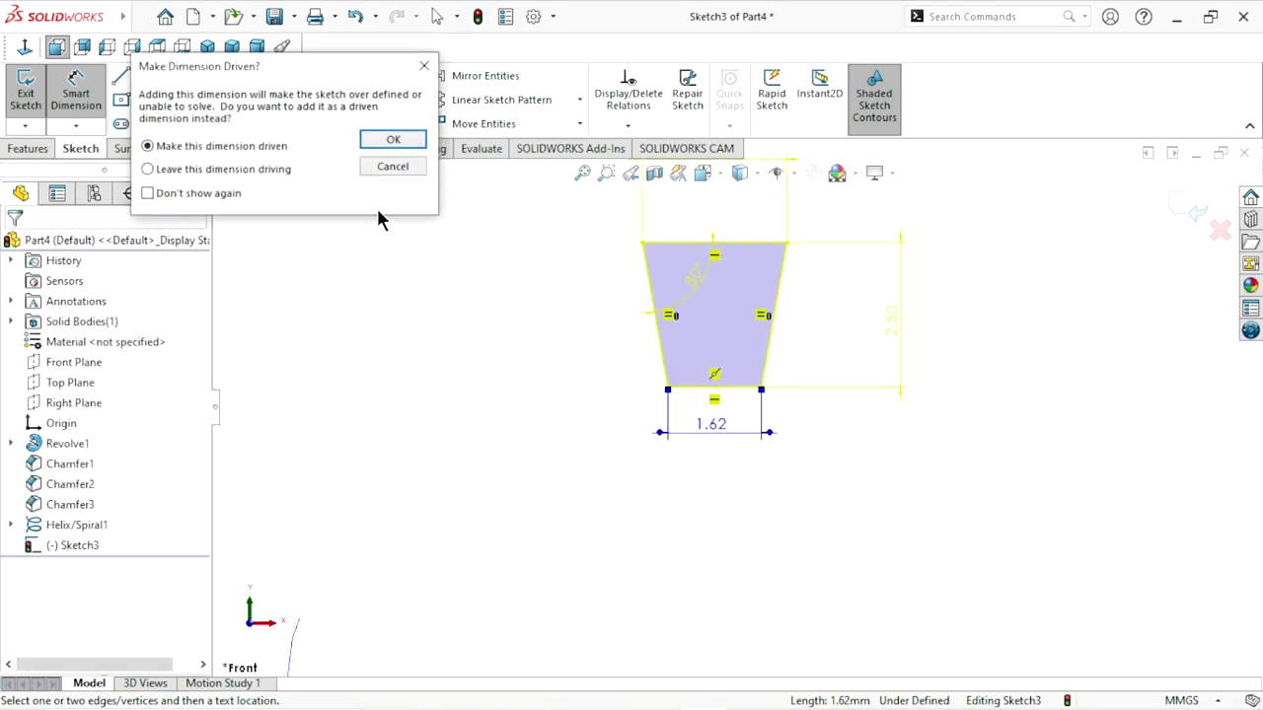
pyautogui.click(393, 140)
pyautogui.scroll(2, 632, 449)
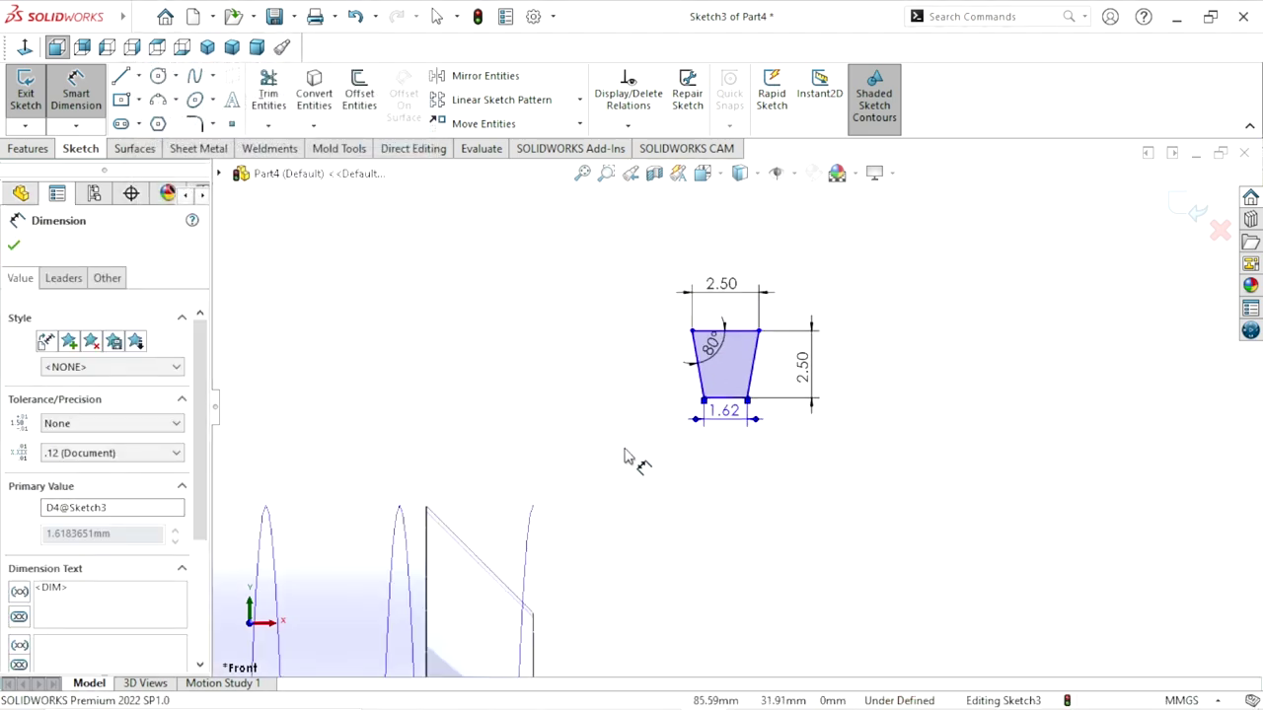
pyautogui.scroll(-1, 772, 419)
pyautogui.click(714, 272)
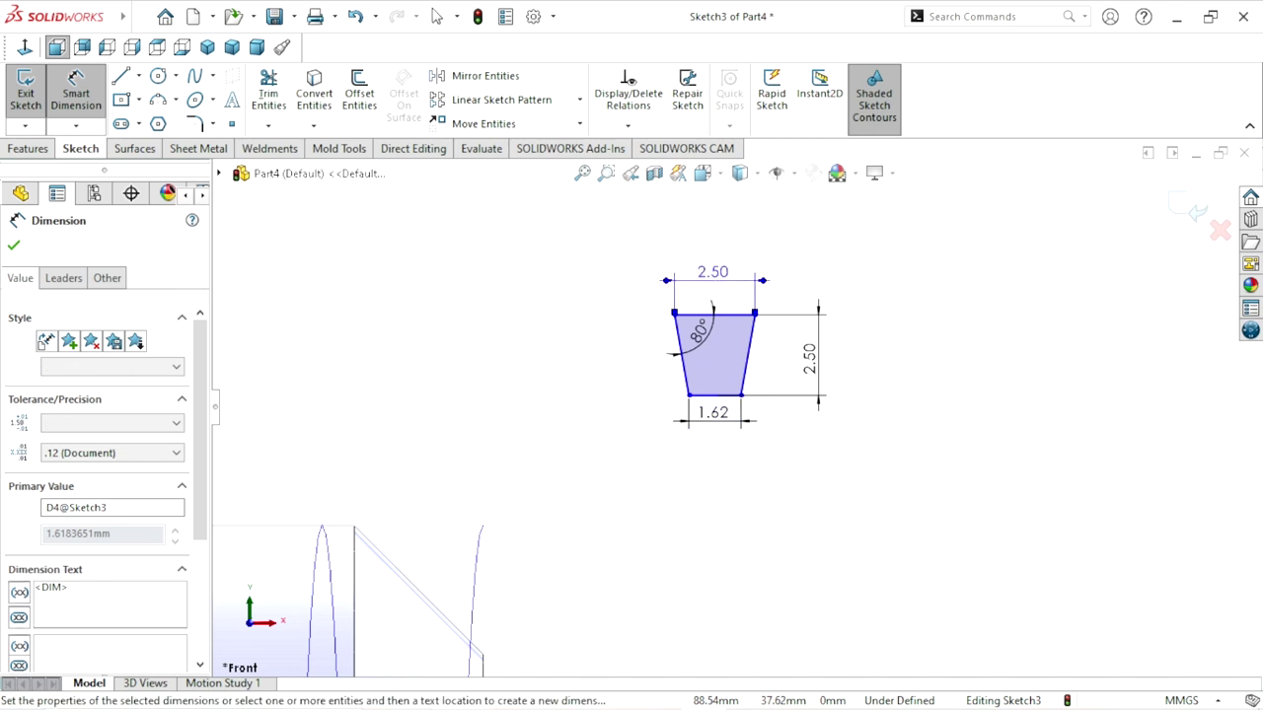
pyautogui.click(14, 245)
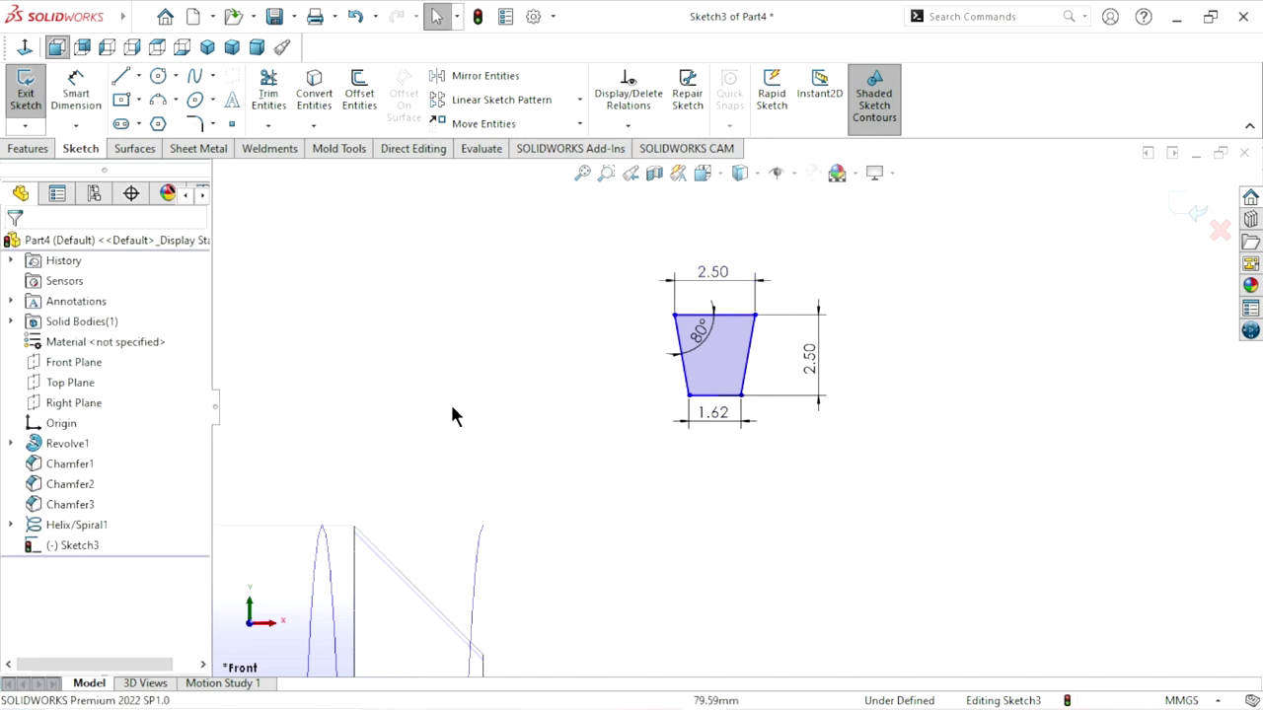
pyautogui.scroll(-1, 792, 405)
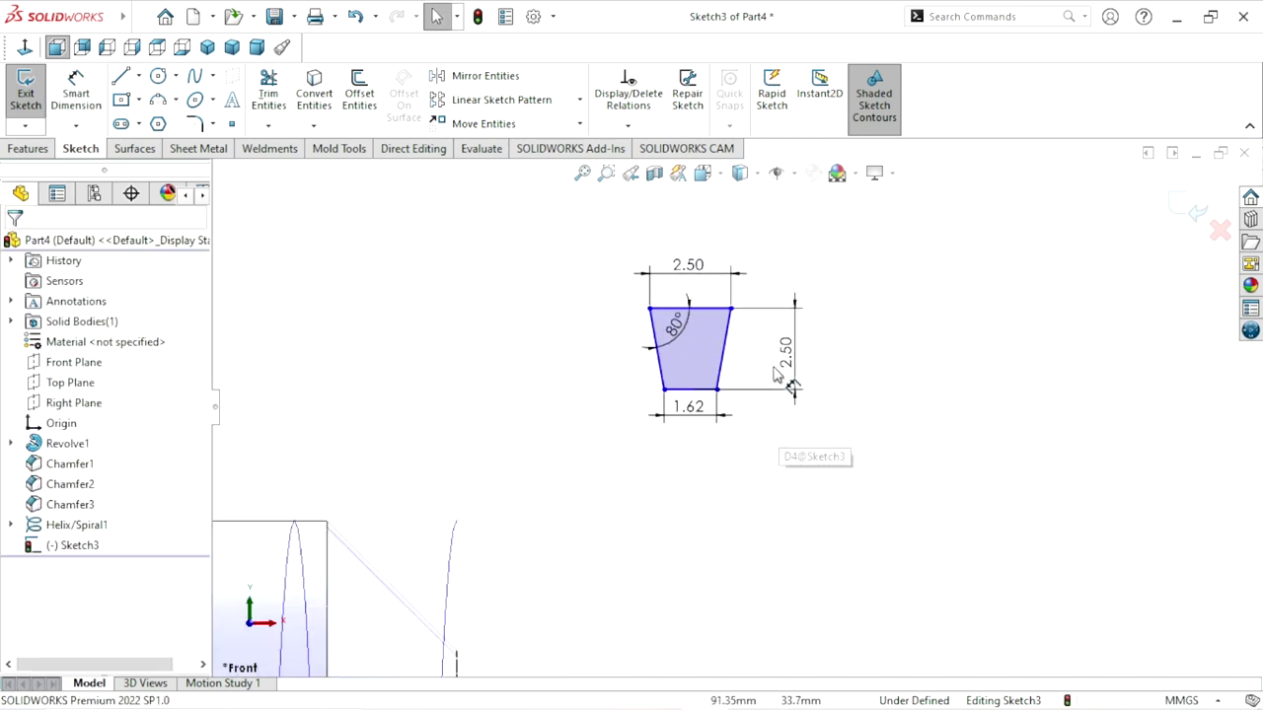
pyautogui.scroll(-2, 784, 434)
pyautogui.scroll(1, 723, 500)
pyautogui.scroll(1, 723, 500)
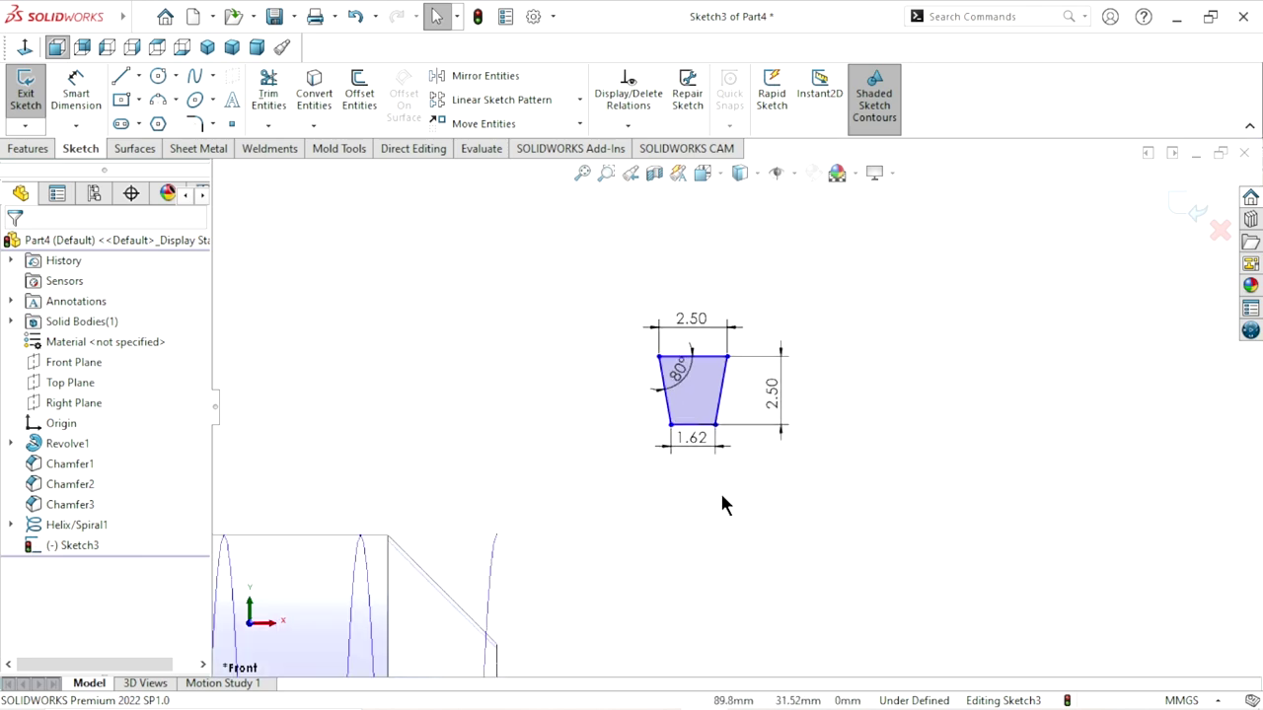
pyautogui.scroll(1, 723, 500)
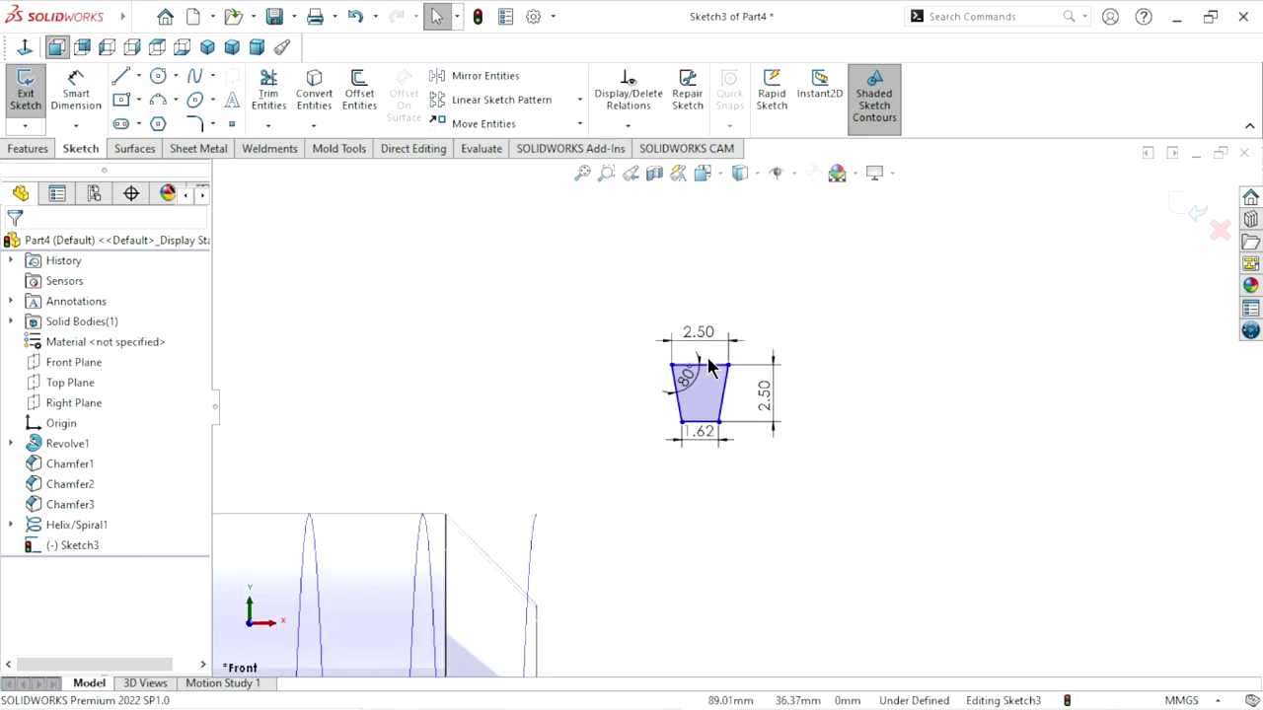
pyautogui.scroll(-3, 701, 394)
pyautogui.scroll(-1, 705, 405)
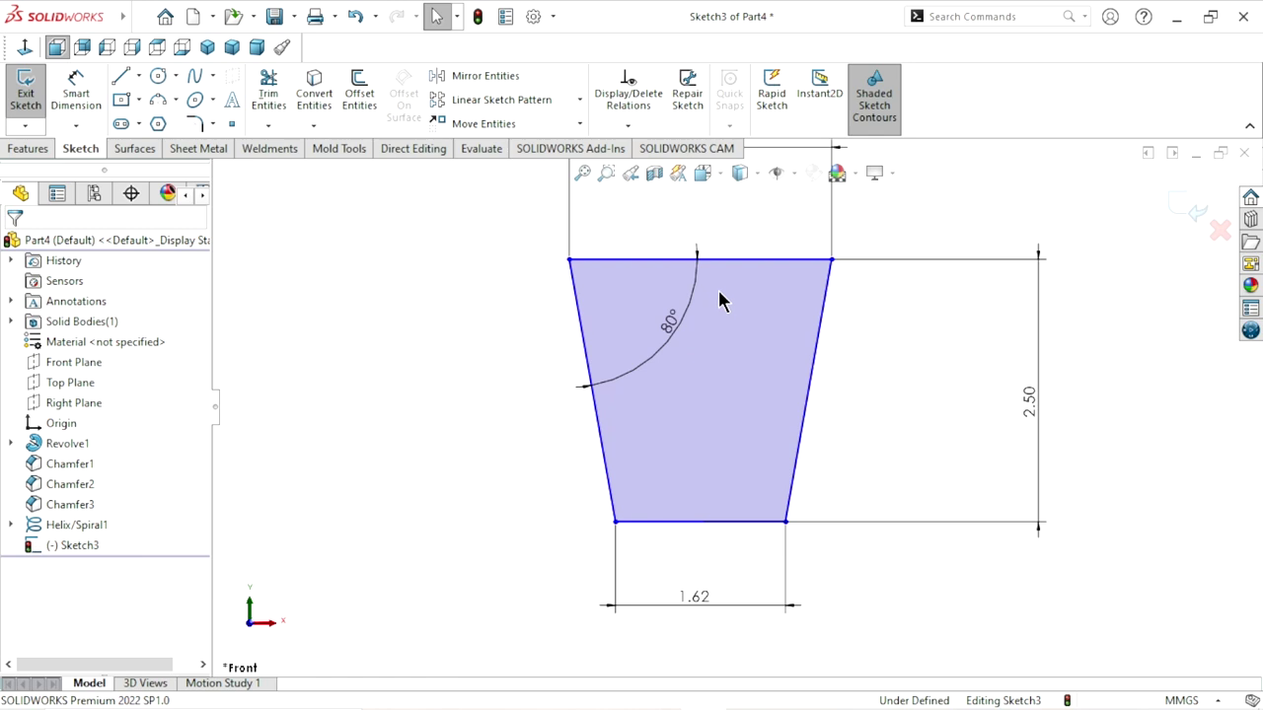
pyautogui.moveTo(701, 325); pyautogui.dragTo(641, 316)
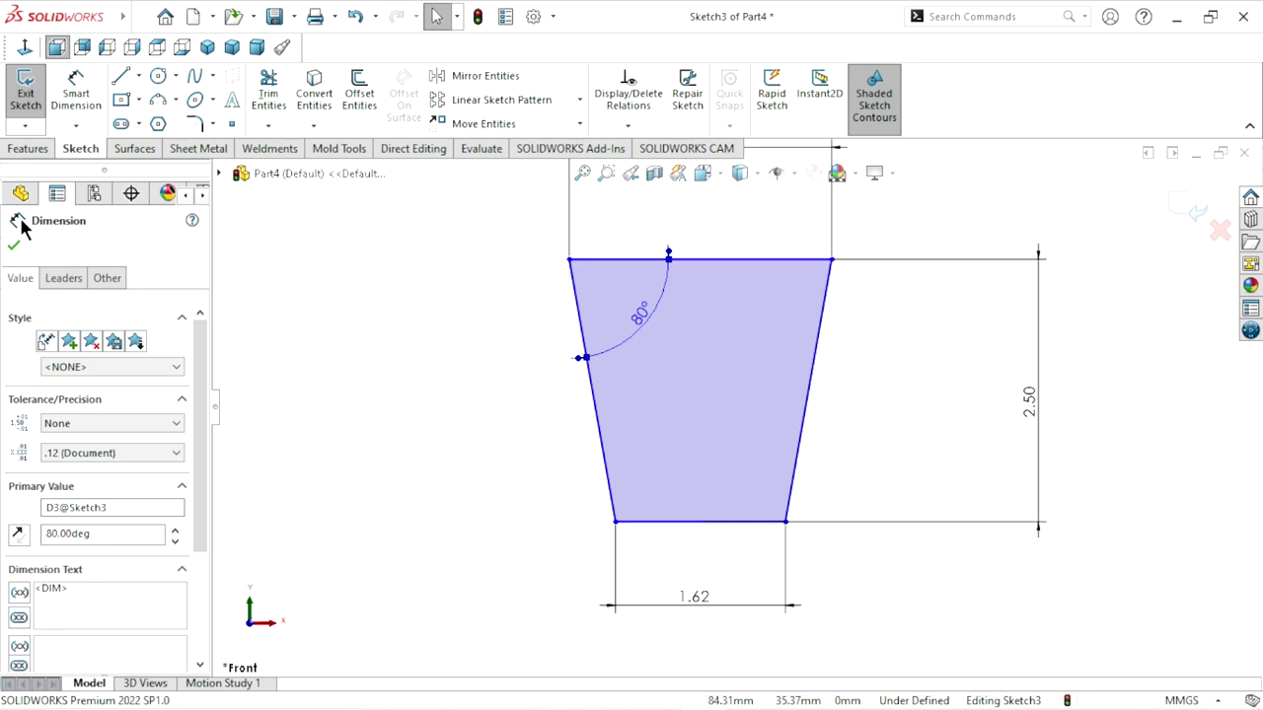
pyautogui.click(13, 248)
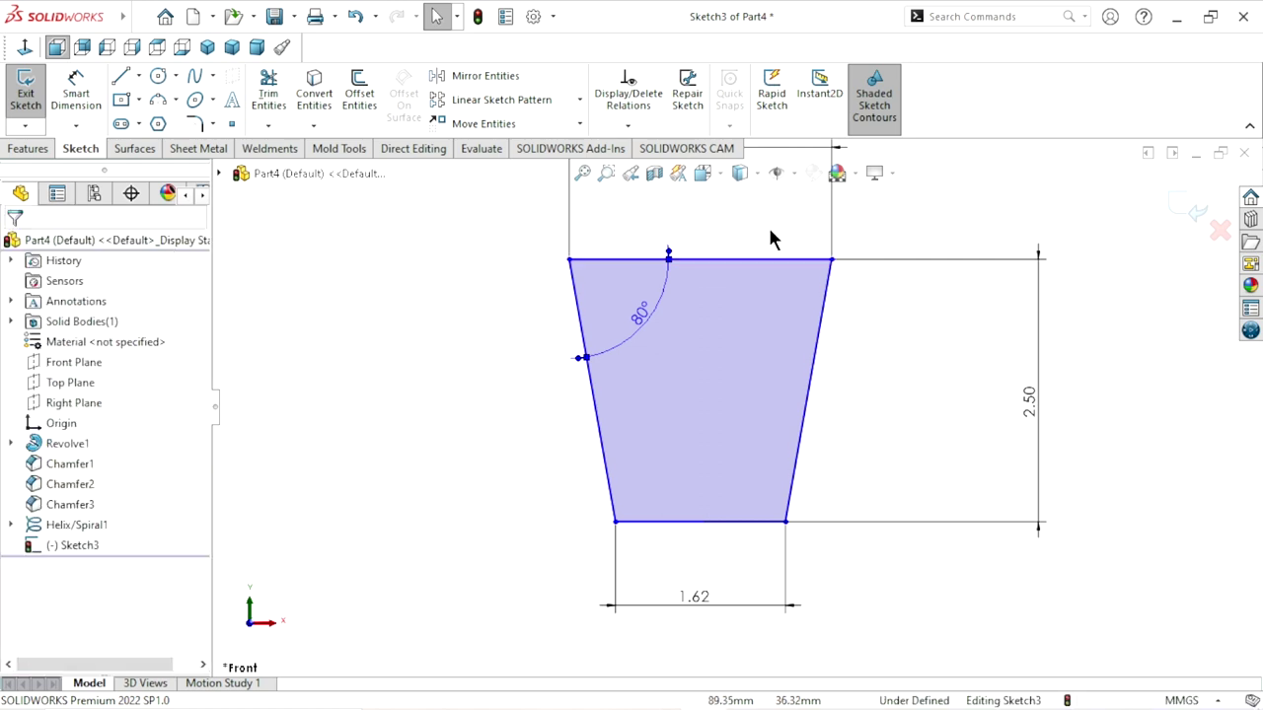
# Pierce the trapezoid's top-edge midpoint onto the helix and exit the fully defined sketch.
pyautogui.click(701, 261)
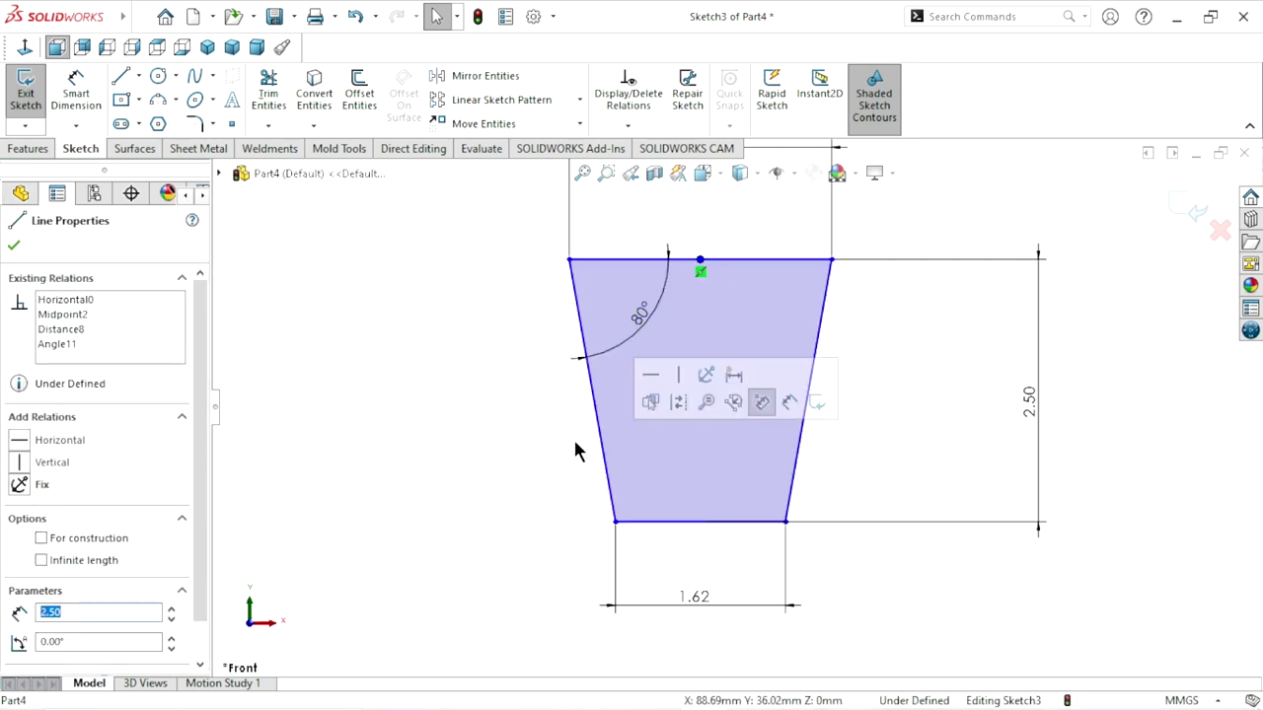
pyautogui.scroll(5, 592, 490)
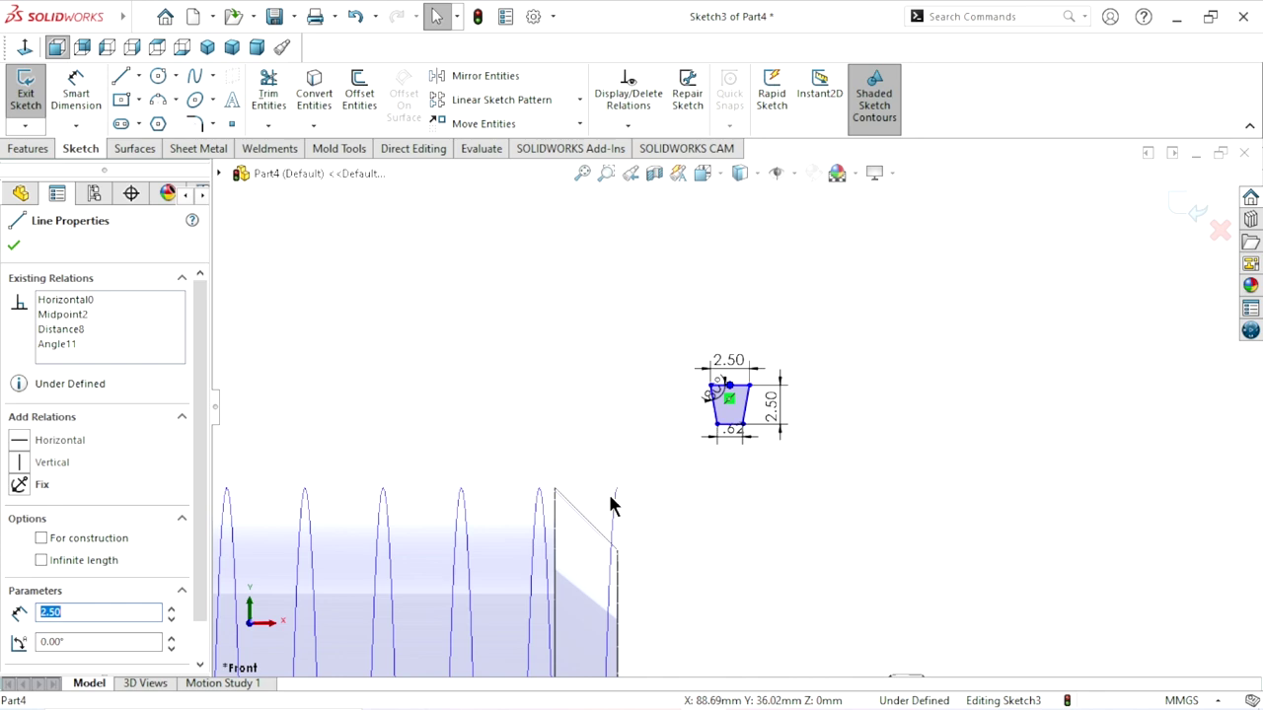
pyautogui.click(617, 495)
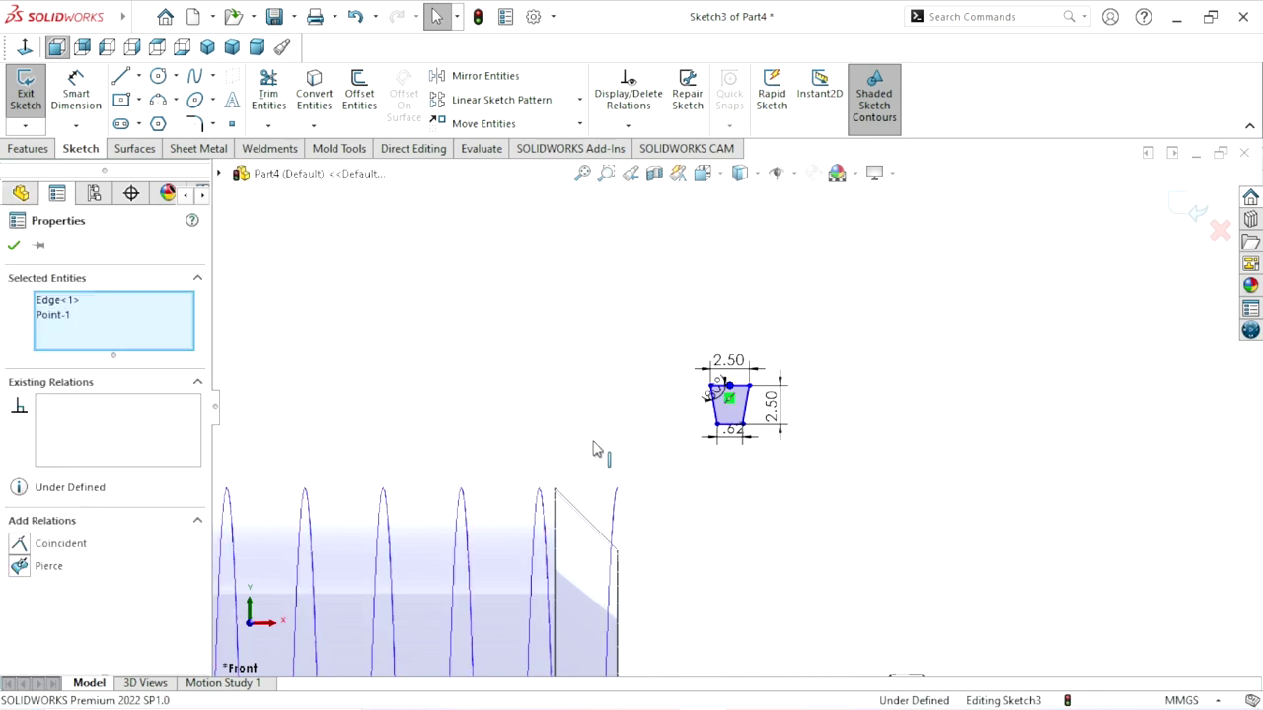
pyautogui.click(702, 419)
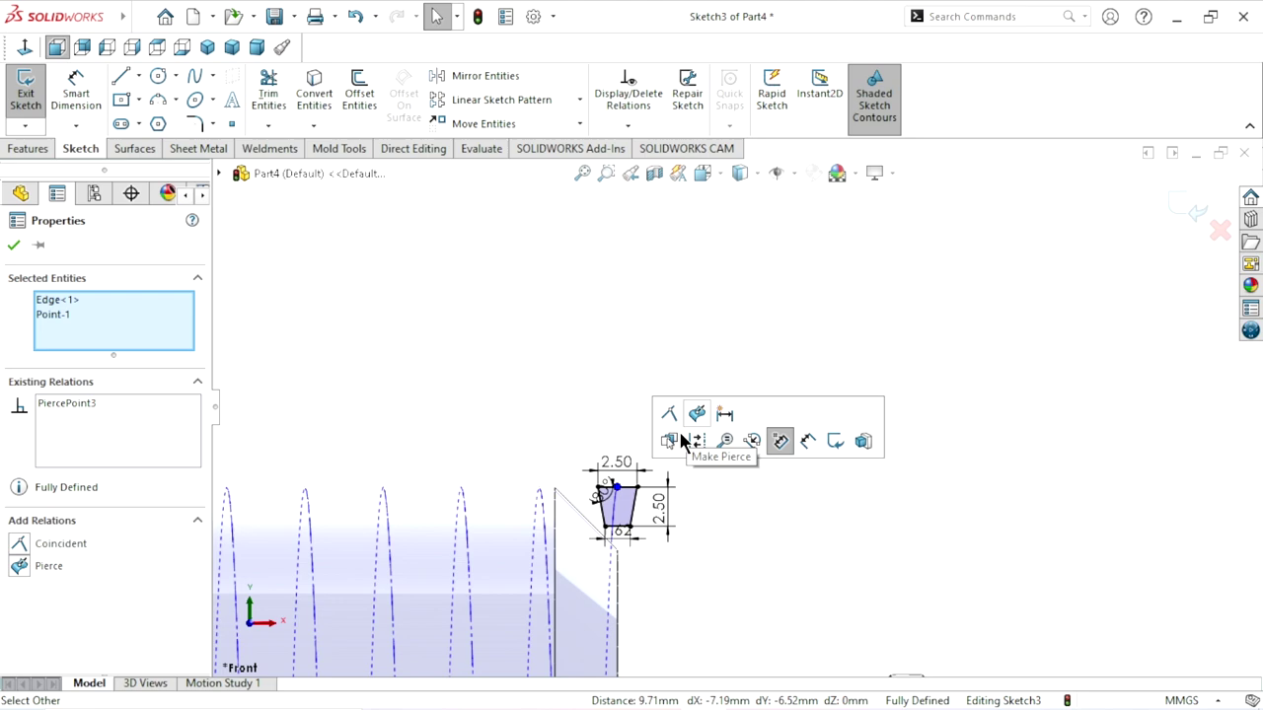
pyautogui.scroll(-3, 563, 536)
pyautogui.scroll(-2, 651, 480)
pyautogui.scroll(-1, 651, 481)
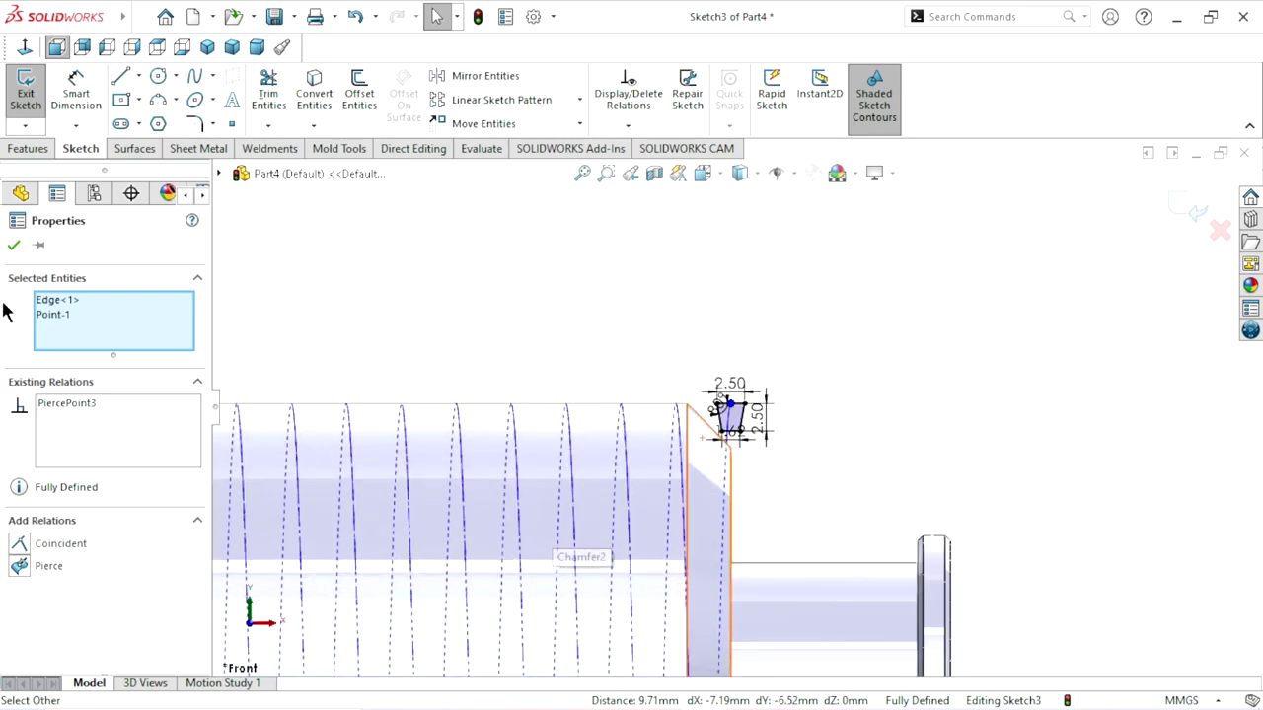
pyautogui.click(13, 245)
pyautogui.moveTo(764, 528); pyautogui.dragTo(735, 491, button='middle')
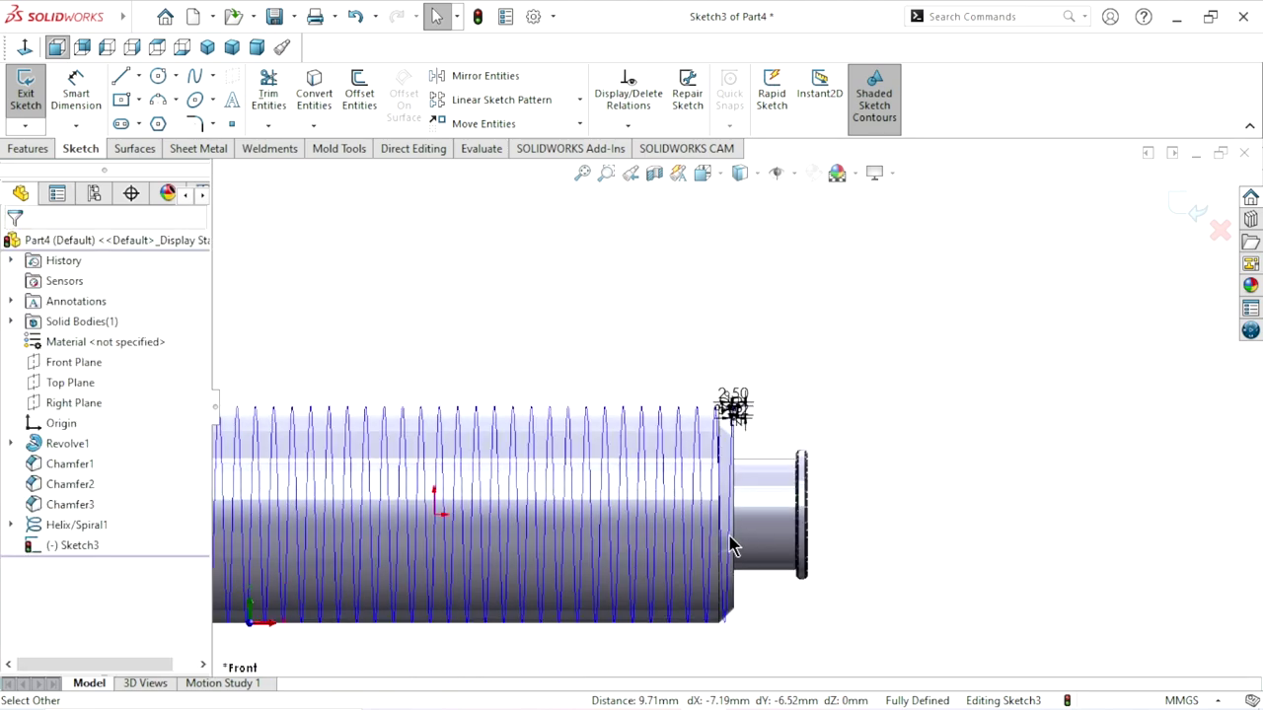
pyautogui.scroll(-1, 745, 288)
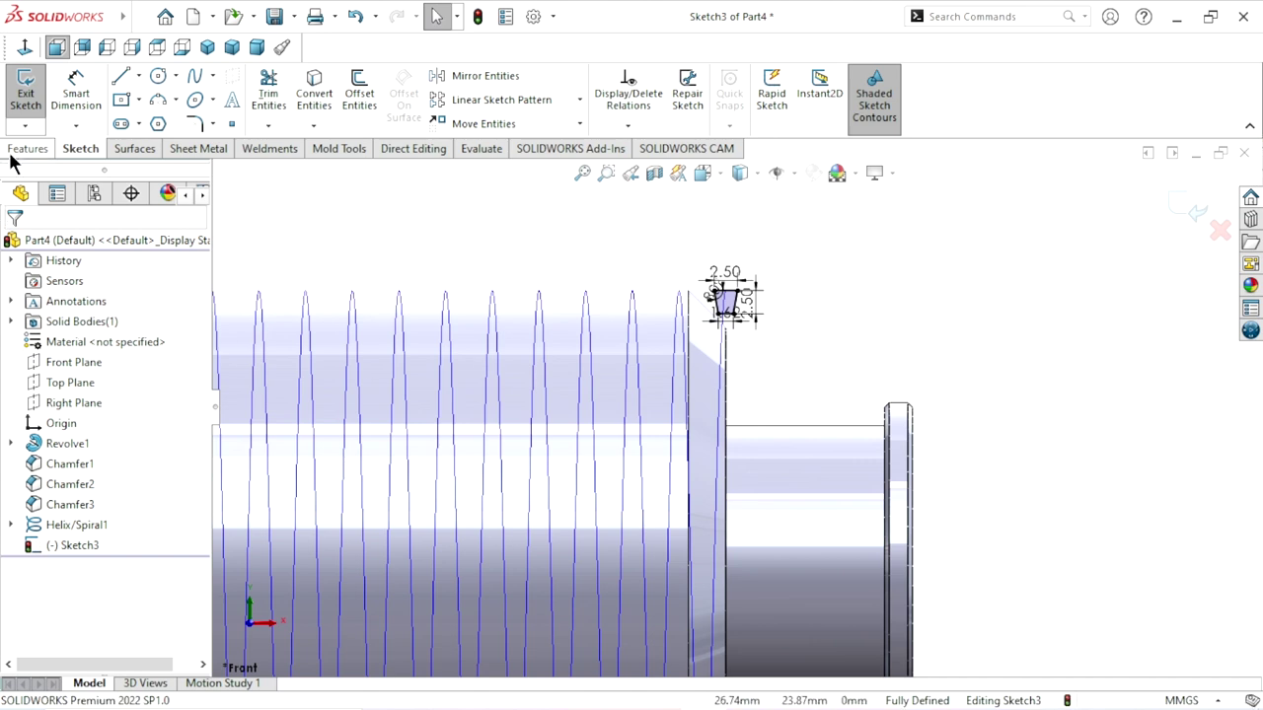
pyautogui.click(1196, 211)
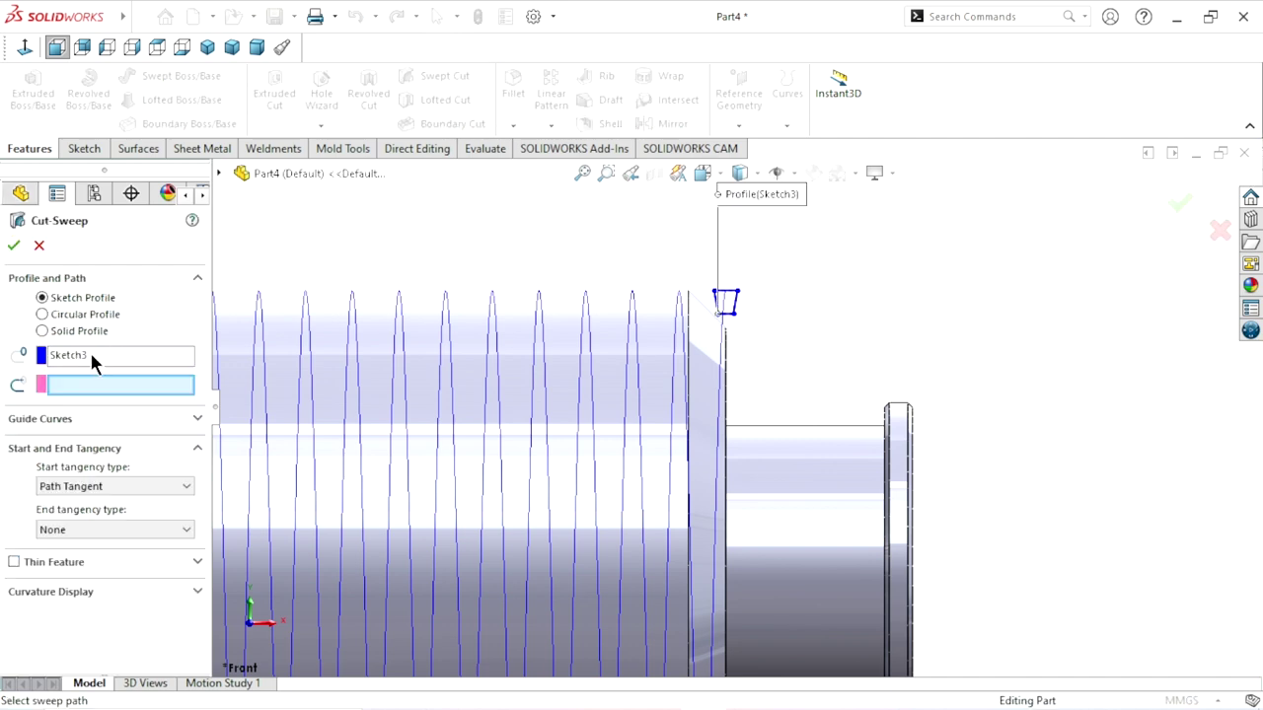
# Create Cut-Sweep1 using the Sketch3 trapezoid profile along the Helix/Spiral1 path.
pyautogui.click(88, 354)
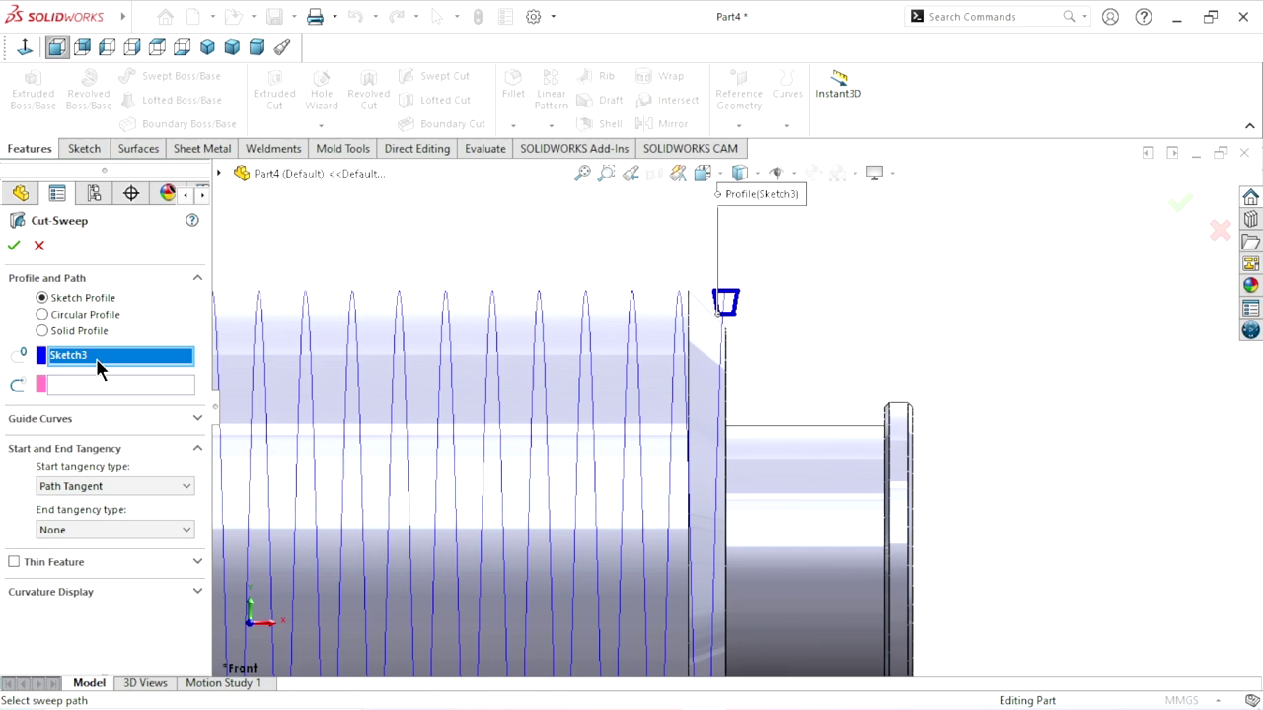
pyautogui.click(738, 310)
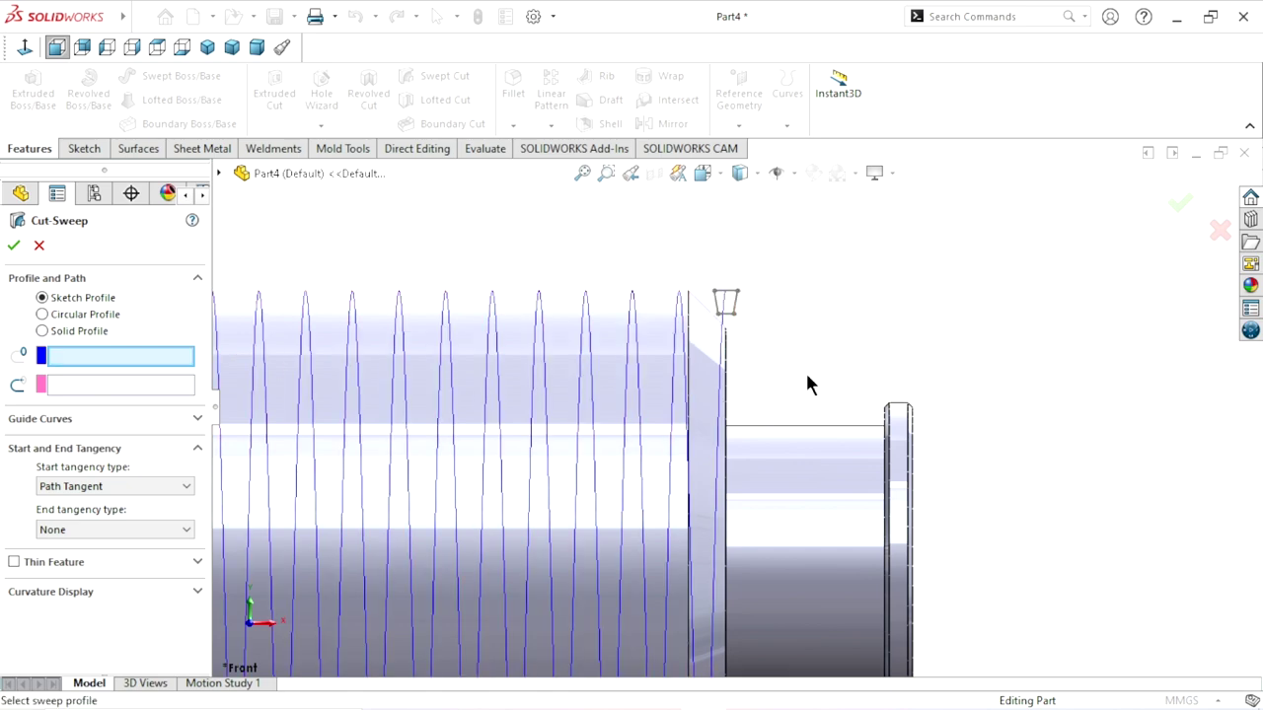
pyautogui.click(738, 311)
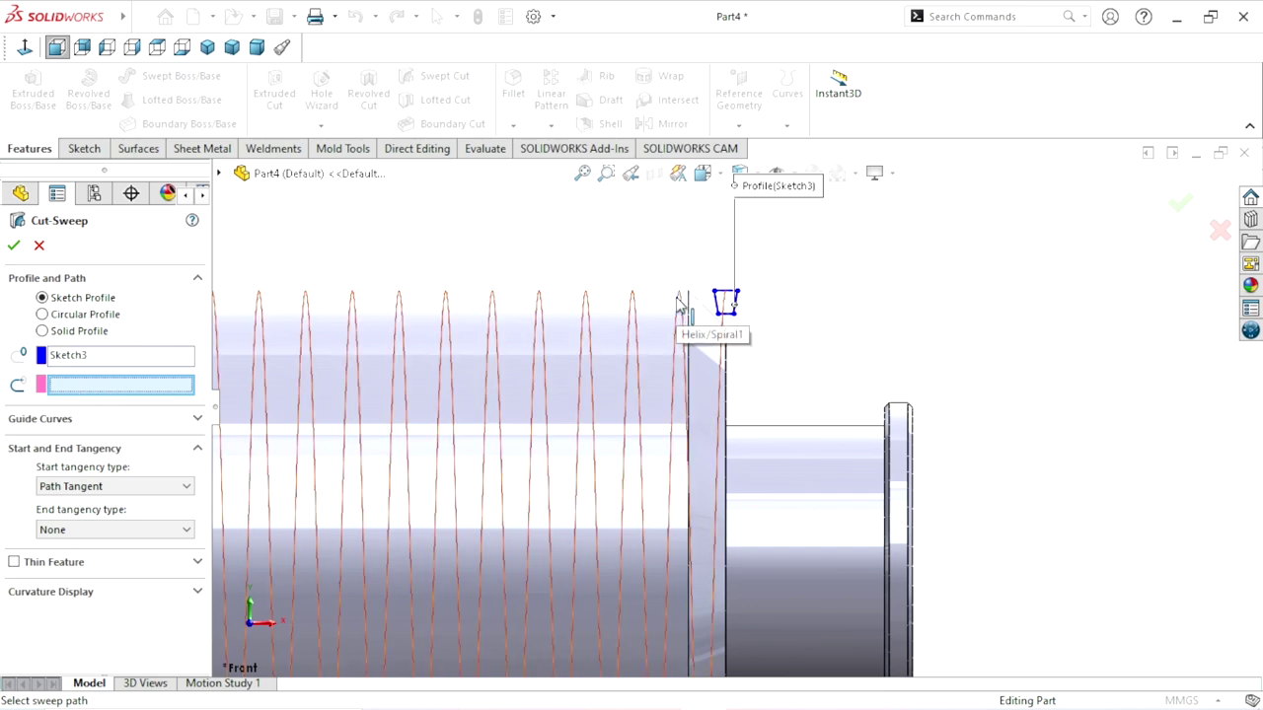
pyautogui.click(551, 405)
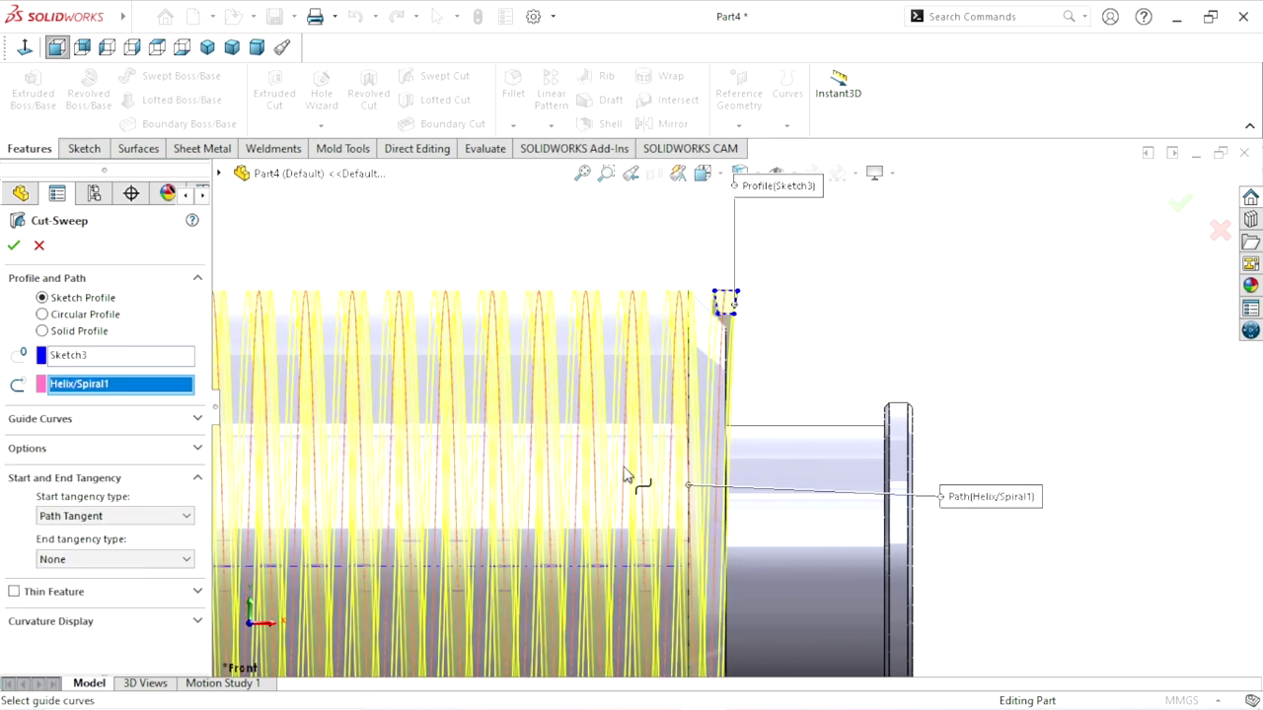
pyautogui.scroll(3, 736, 408)
pyautogui.scroll(3, 616, 509)
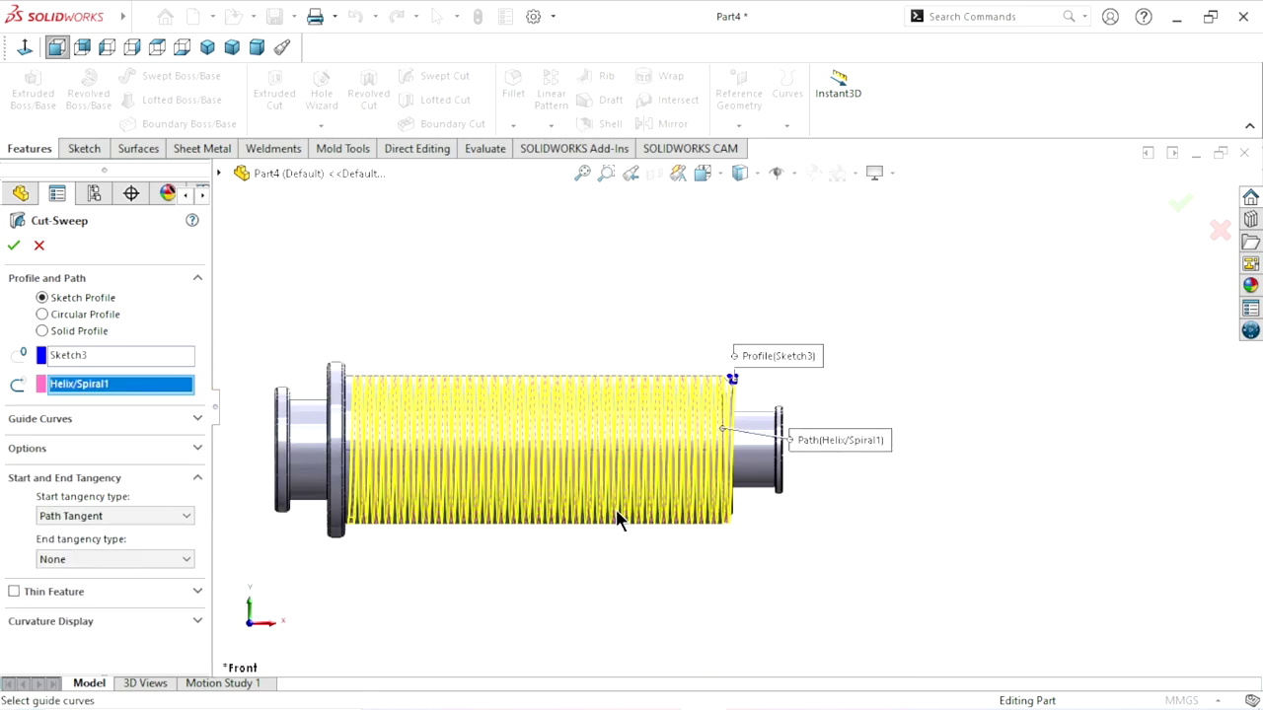
pyautogui.scroll(-1, 611, 336)
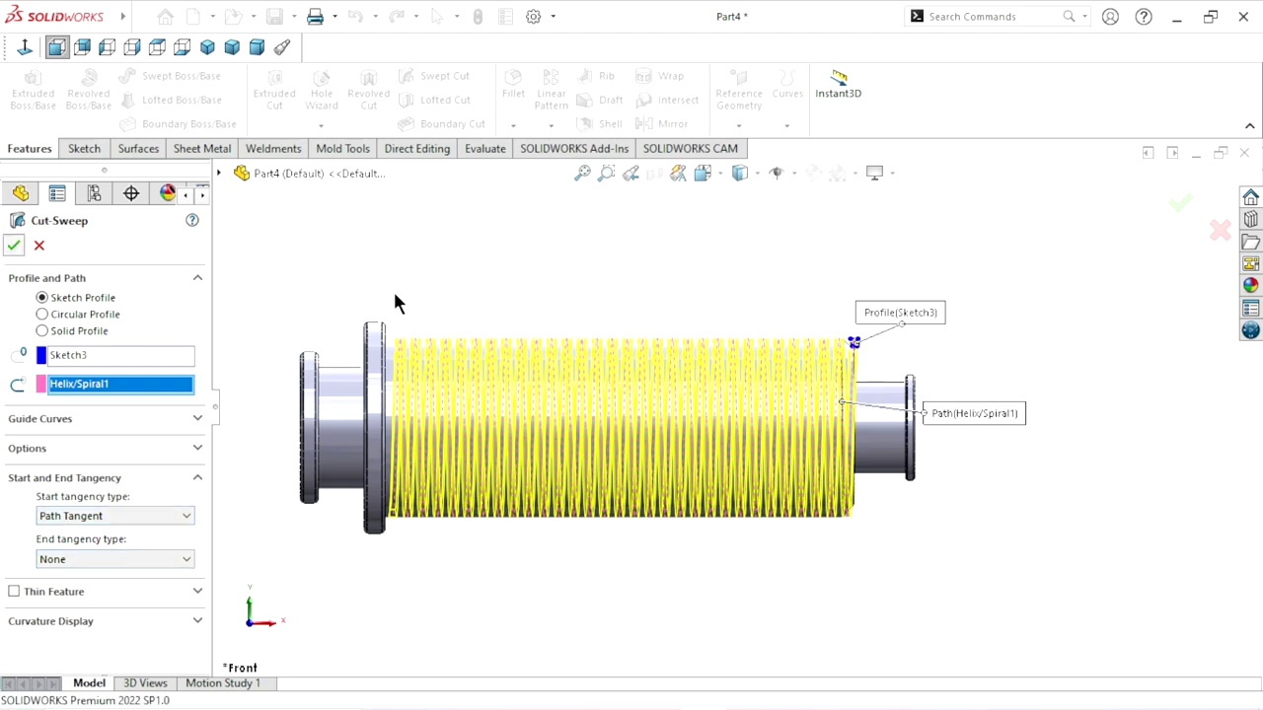
pyautogui.press('Return')
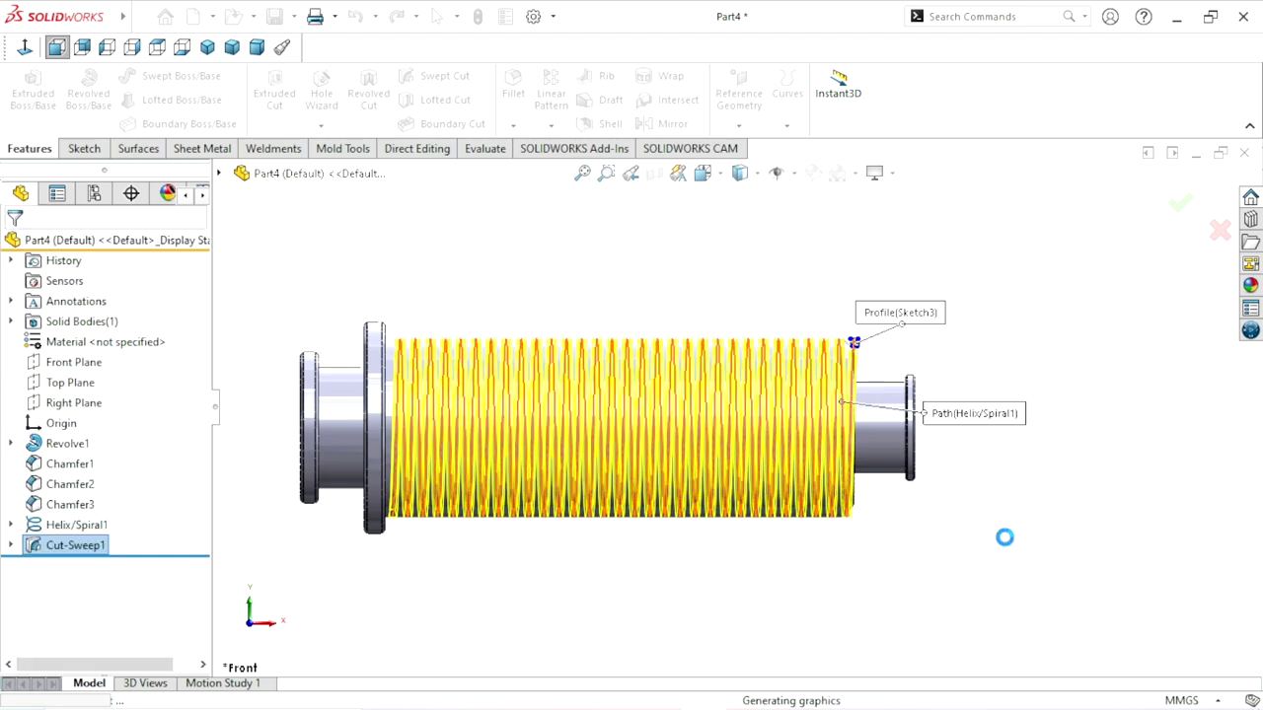
pyautogui.click(1003, 534)
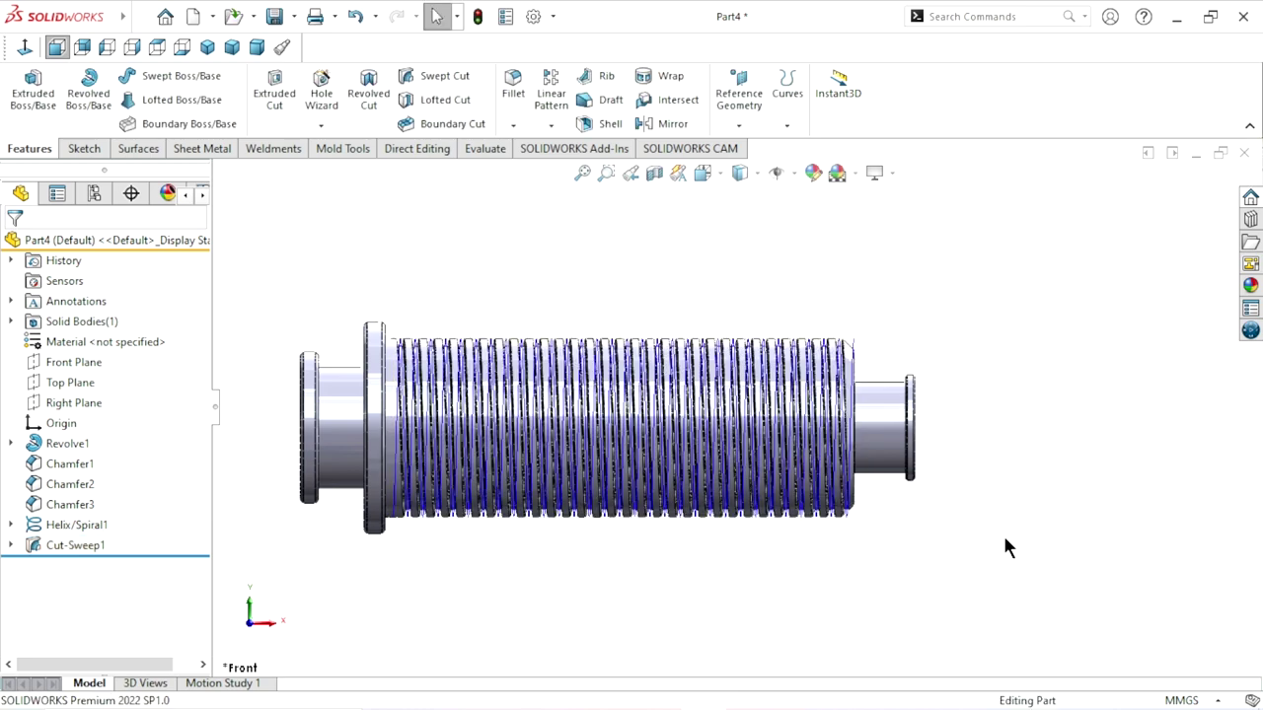
# Hide Helix/Spiral1 so only the threaded solid is visible.
pyautogui.scroll(-3, 890, 392)
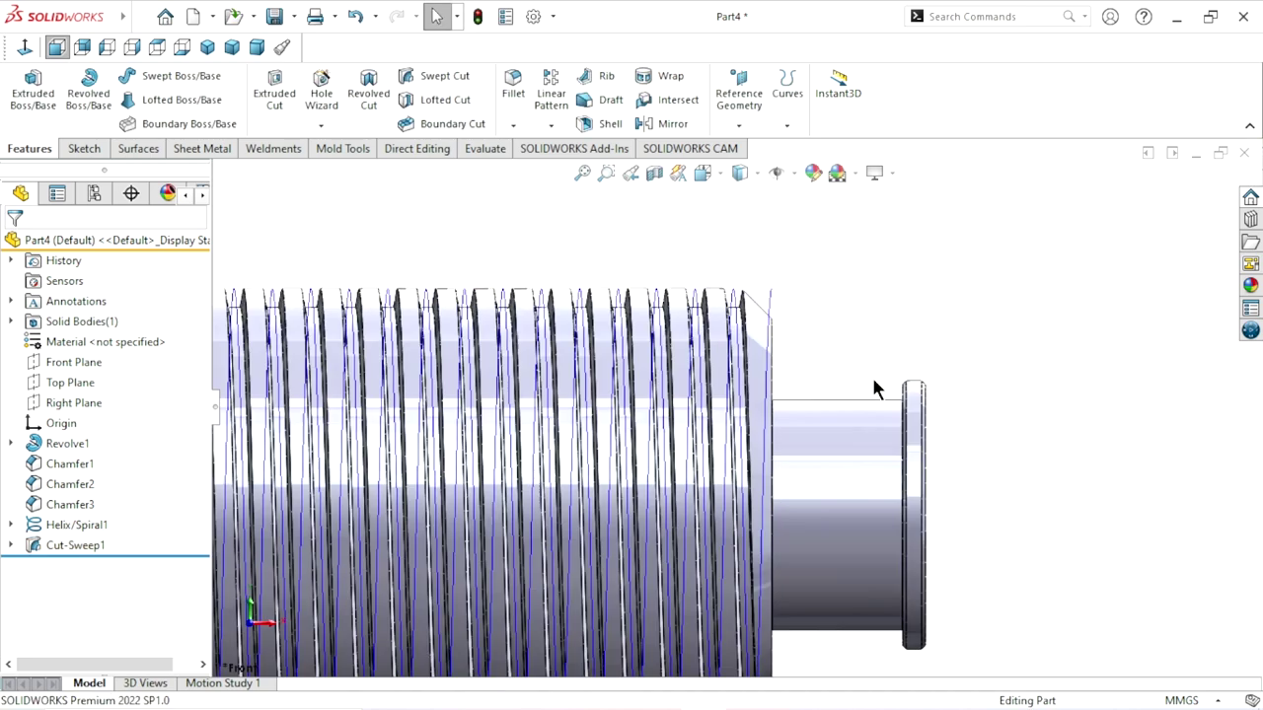
pyautogui.click(776, 318)
pyautogui.click(852, 255)
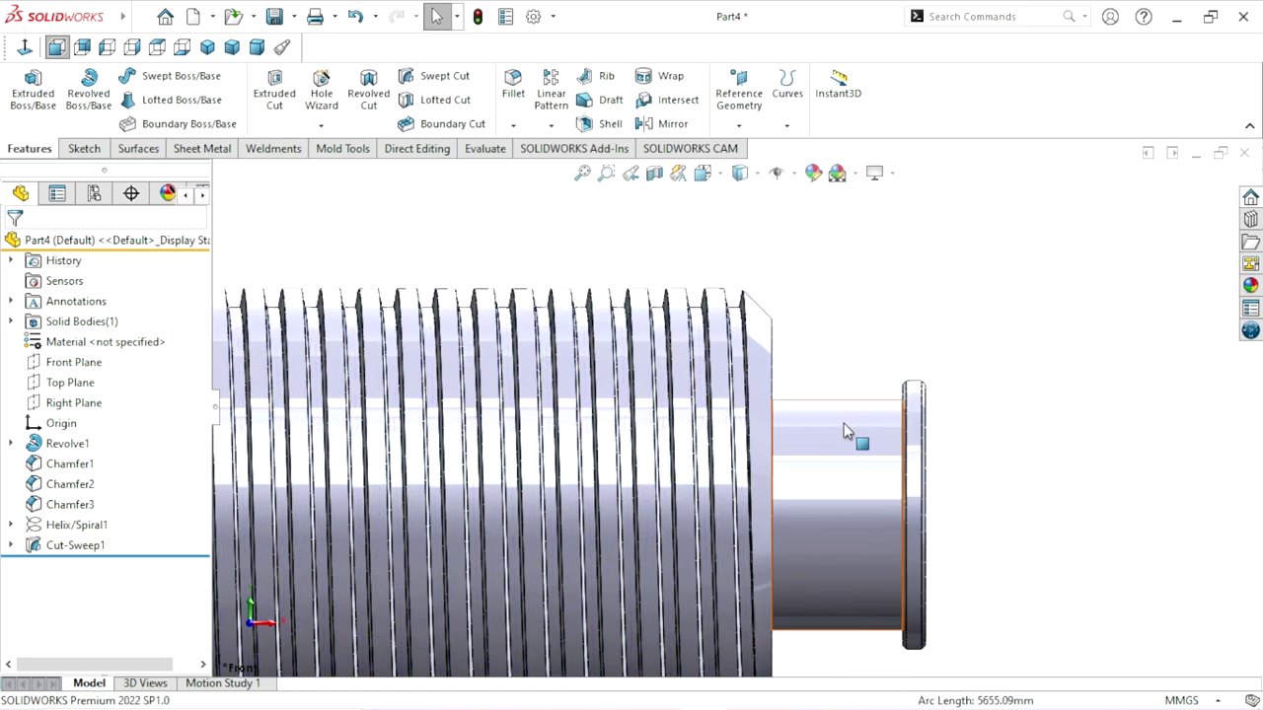
# Orbit and zoom in to a close-up of the thread end near the flange.
pyautogui.scroll(3, 843, 434)
pyautogui.scroll(-2, 886, 304)
pyautogui.moveTo(885, 304)
pyautogui.mouseDown(button='middle')
pyautogui.moveTo(851, 508)
pyautogui.moveTo(761, 600)
pyautogui.moveTo(843, 586)
pyautogui.mouseUp(button='middle')
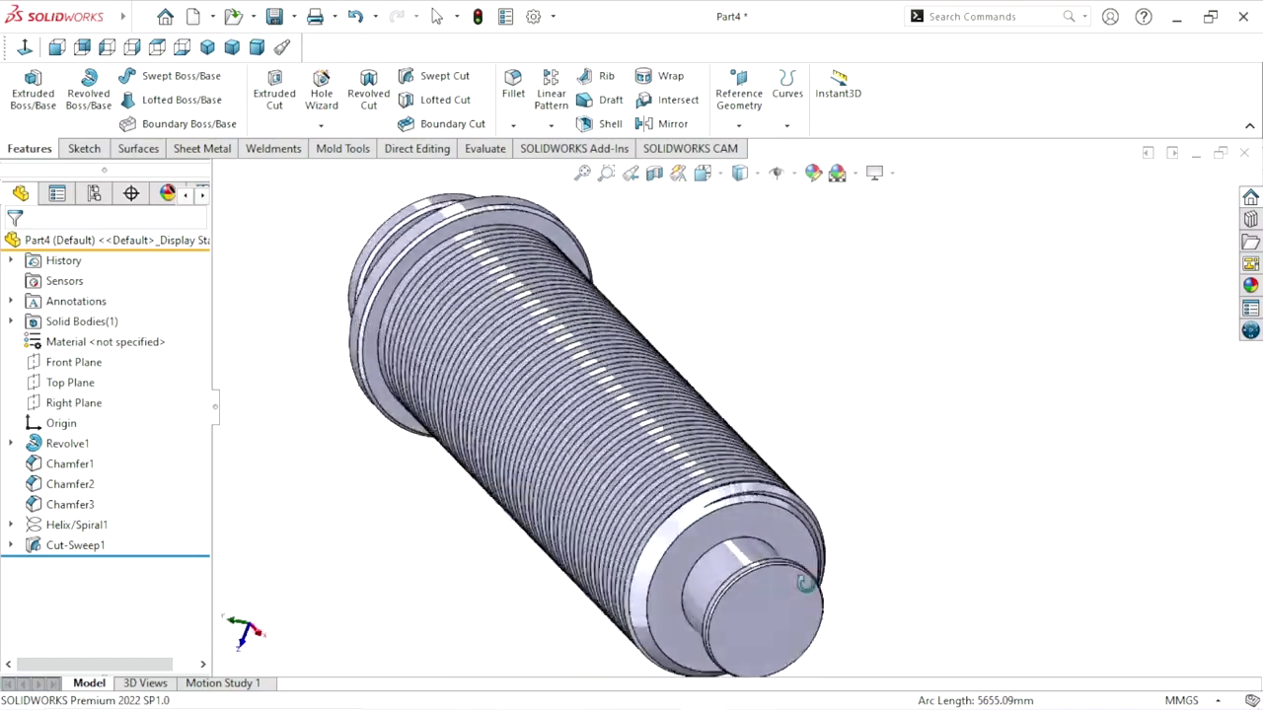
pyautogui.moveTo(842, 586); pyautogui.dragTo(679, 535, button='middle')
pyautogui.scroll(5, 623, 388)
pyautogui.scroll(-3, 623, 388)
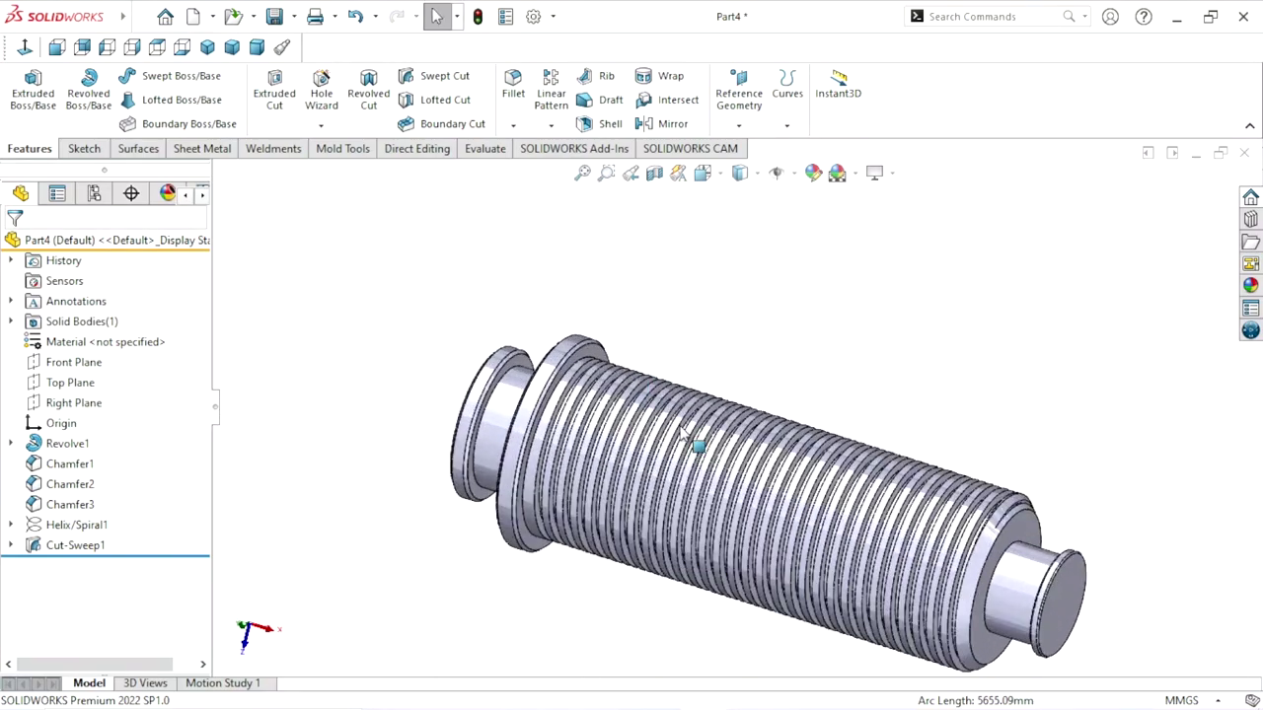
pyautogui.scroll(-2, 662, 502)
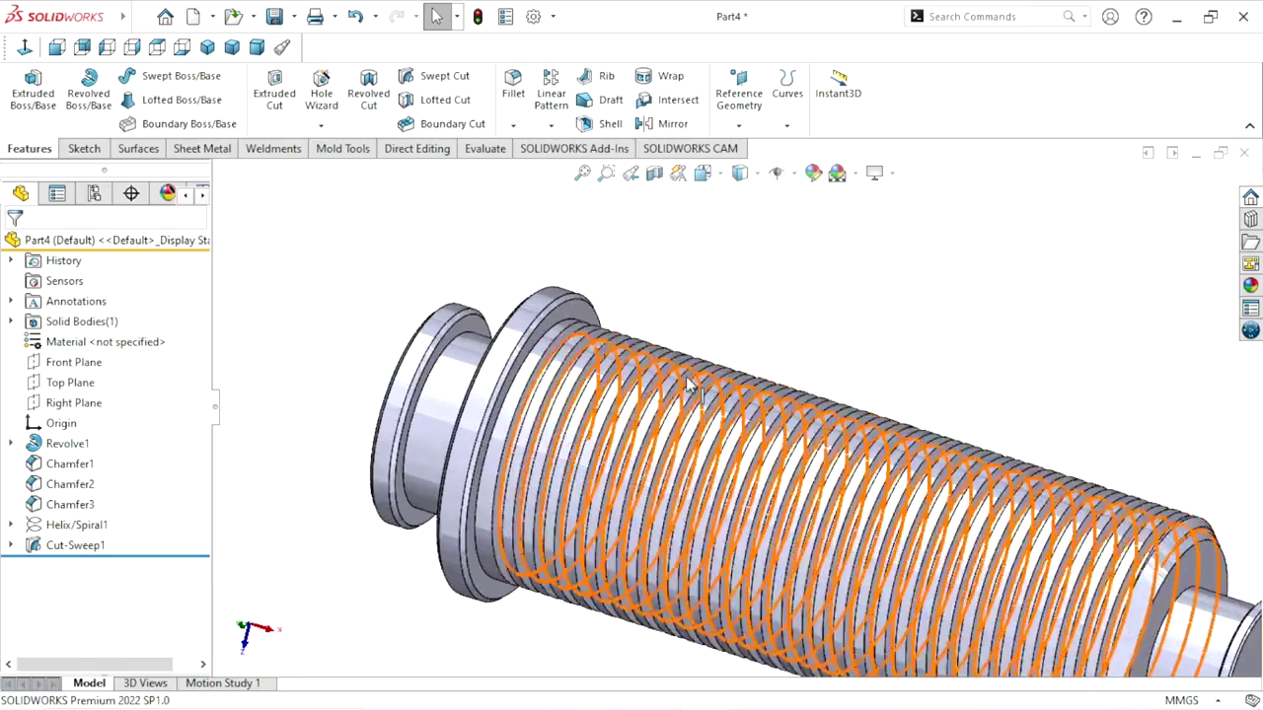
pyautogui.scroll(2, 672, 434)
pyautogui.scroll(2, 623, 527)
pyautogui.moveTo(667, 443)
pyautogui.mouseDown(button='middle')
pyautogui.moveTo(481, 483)
pyautogui.moveTo(757, 431)
pyautogui.mouseUp(button='middle')
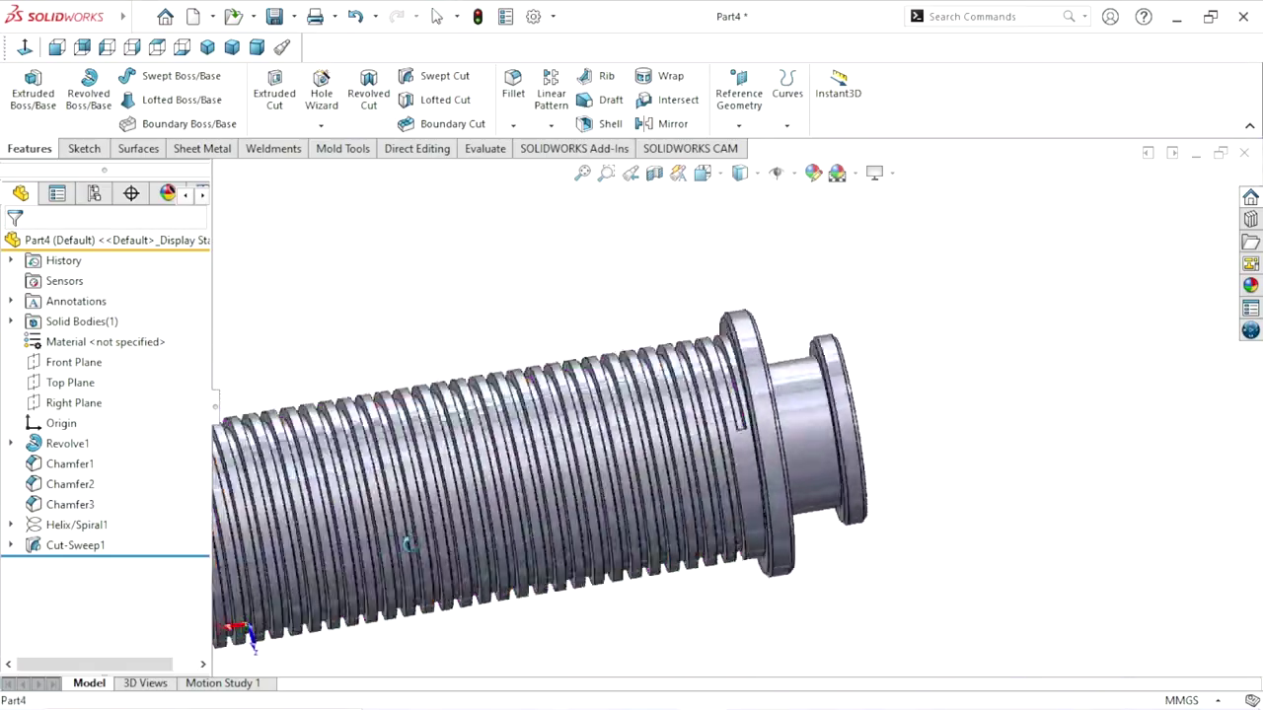
pyautogui.scroll(-3, 757, 431)
pyautogui.scroll(-2, 691, 502)
pyautogui.moveTo(691, 502)
pyautogui.mouseDown(button='middle')
pyautogui.moveTo(714, 516)
pyautogui.moveTo(718, 590)
pyautogui.moveTo(690, 405)
pyautogui.mouseUp(button='middle')
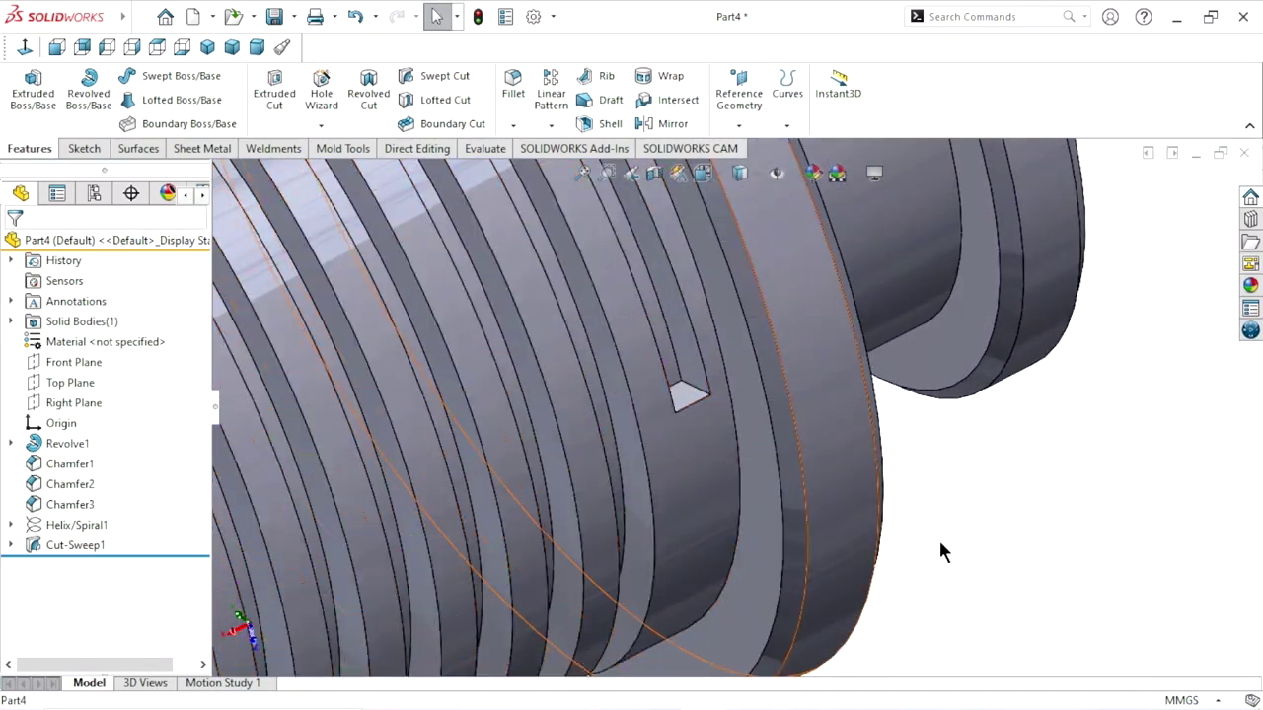
# Sketch on the small profile face at the thread end and convert its edges.
pyautogui.click(688, 394)
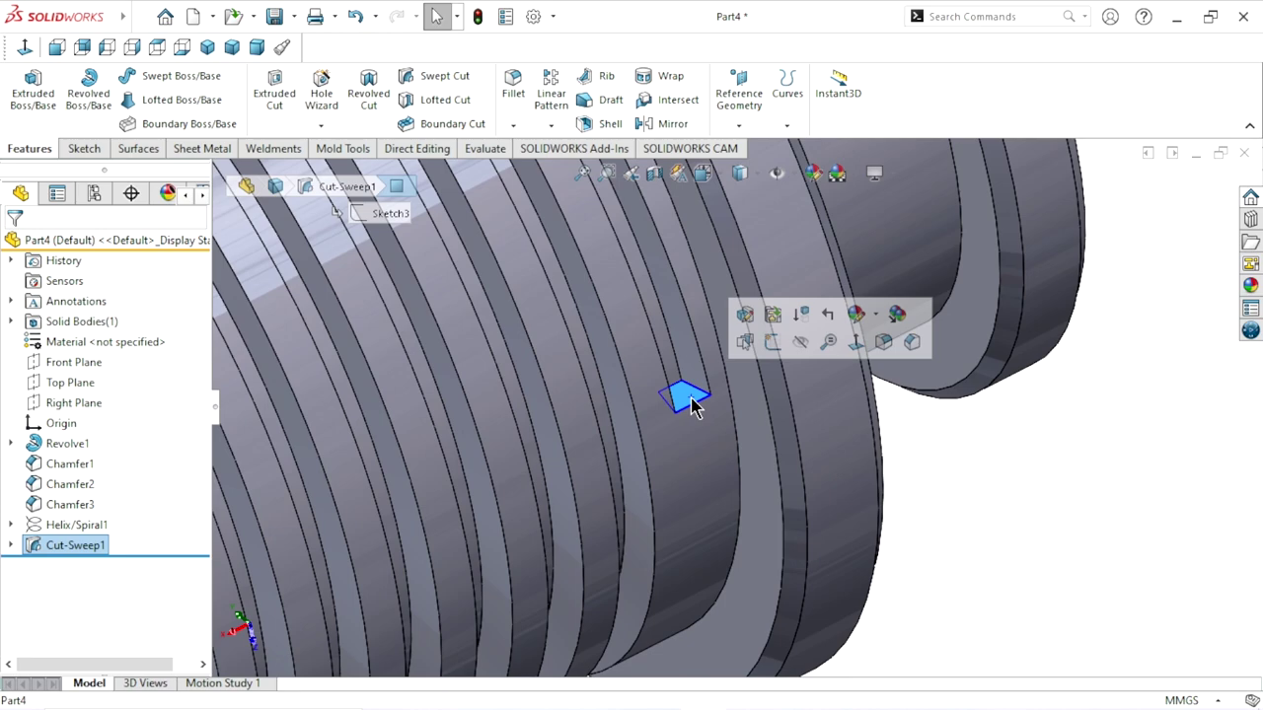
pyautogui.click(773, 342)
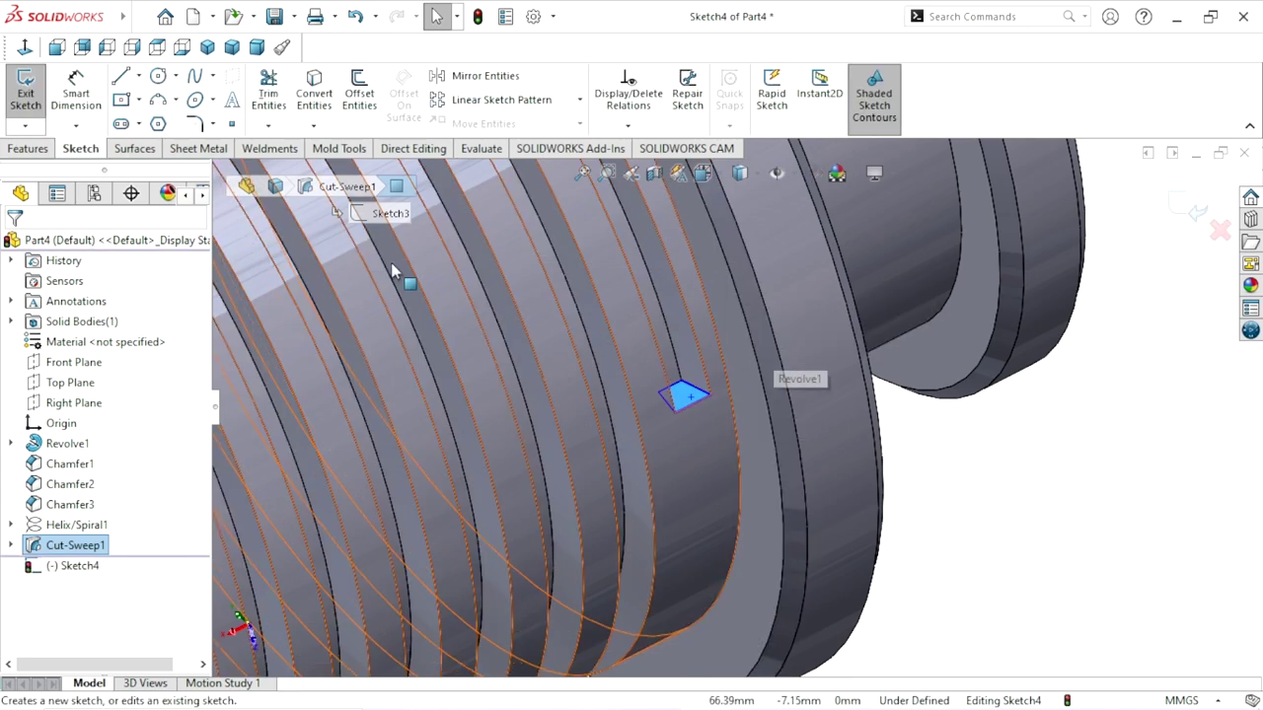
pyautogui.click(313, 94)
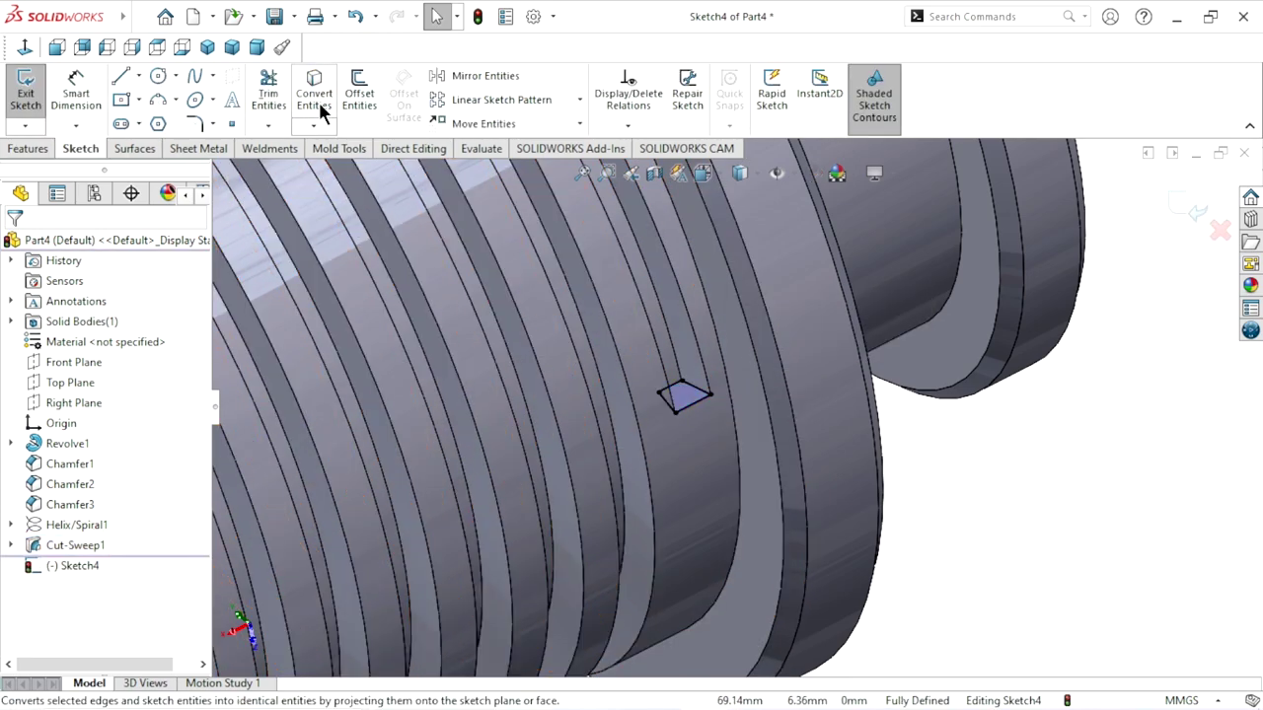
# Extrude-cut the converted profile into the shaft with end condition Up To Next.
pyautogui.click(43, 146)
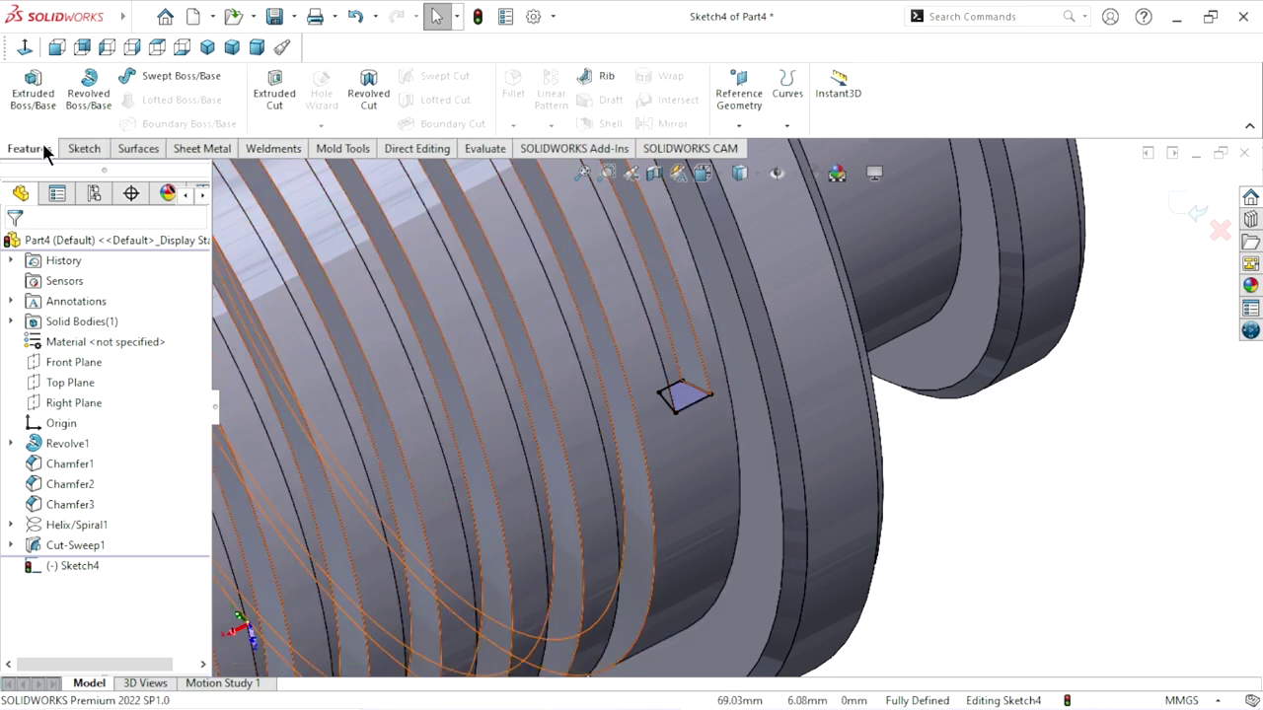
pyautogui.click(268, 101)
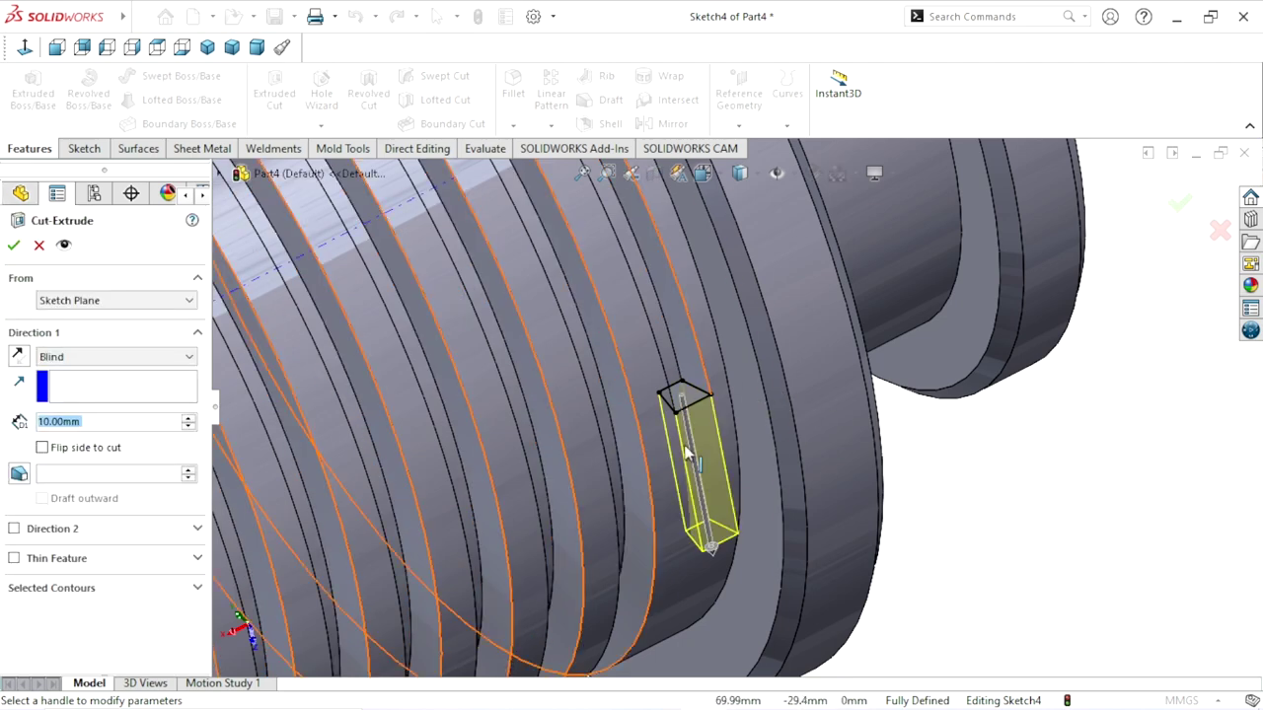
pyautogui.click(723, 562)
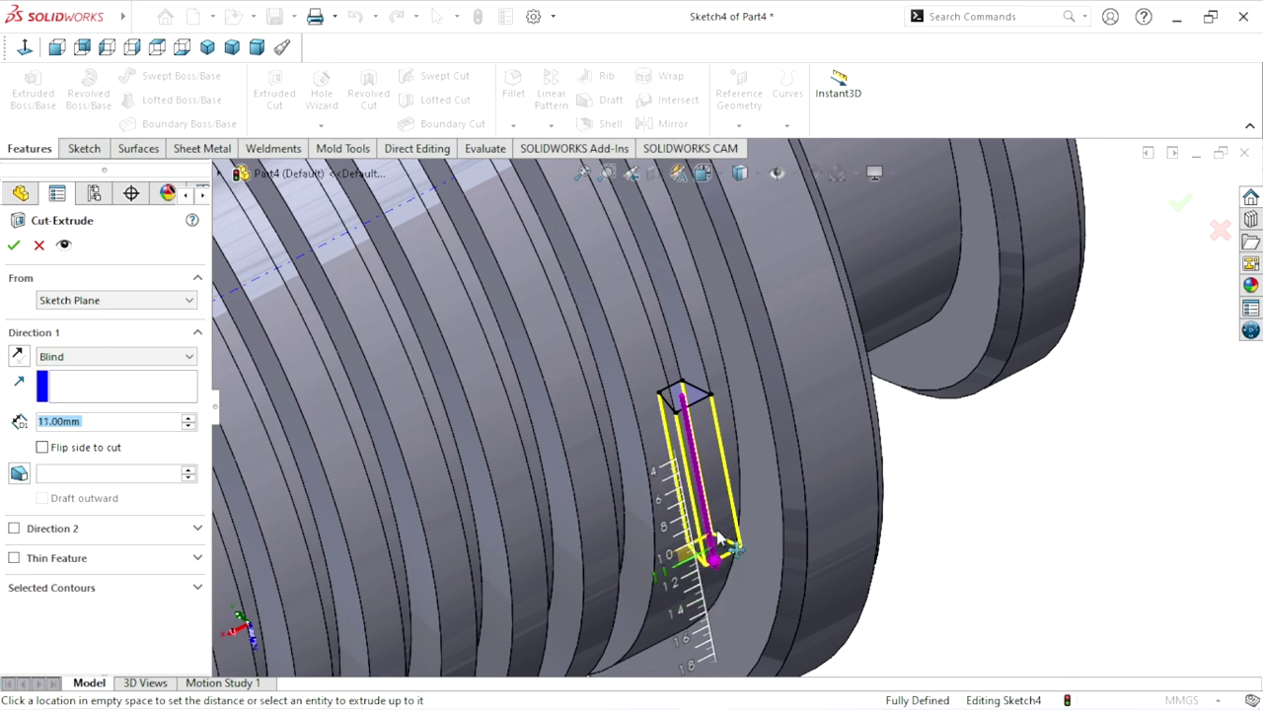
pyautogui.click(729, 568)
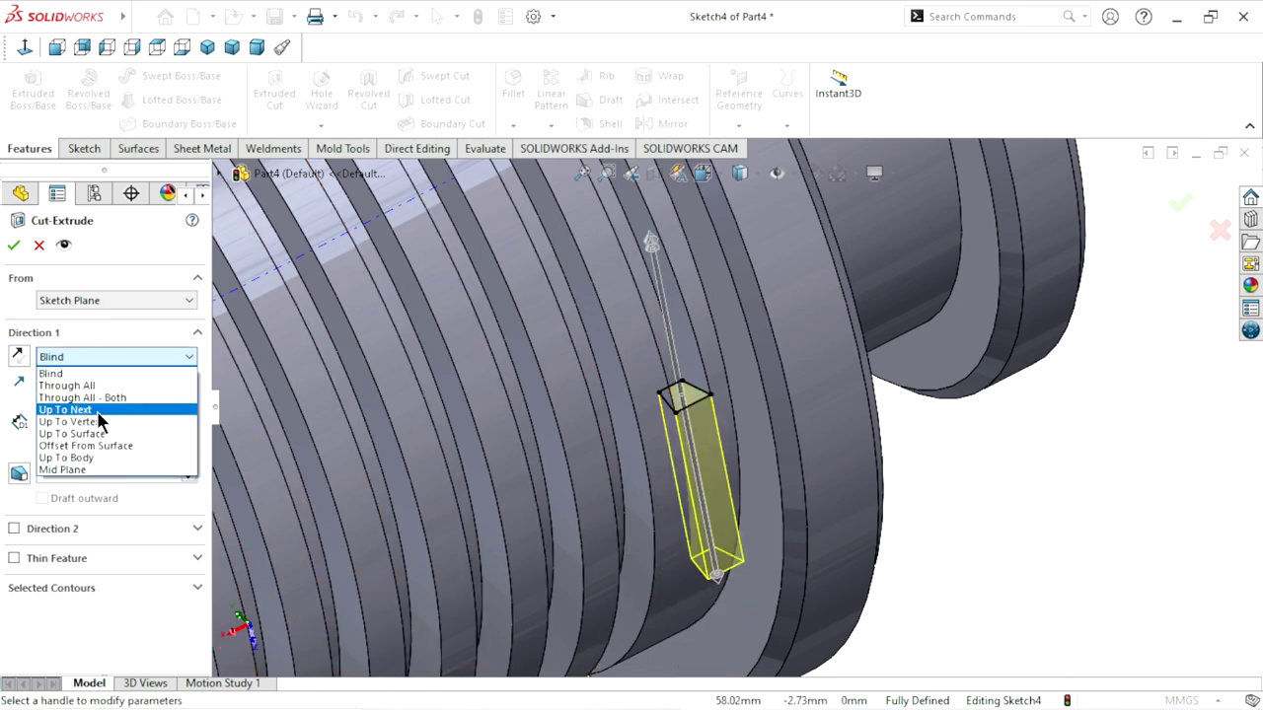
pyautogui.click(97, 409)
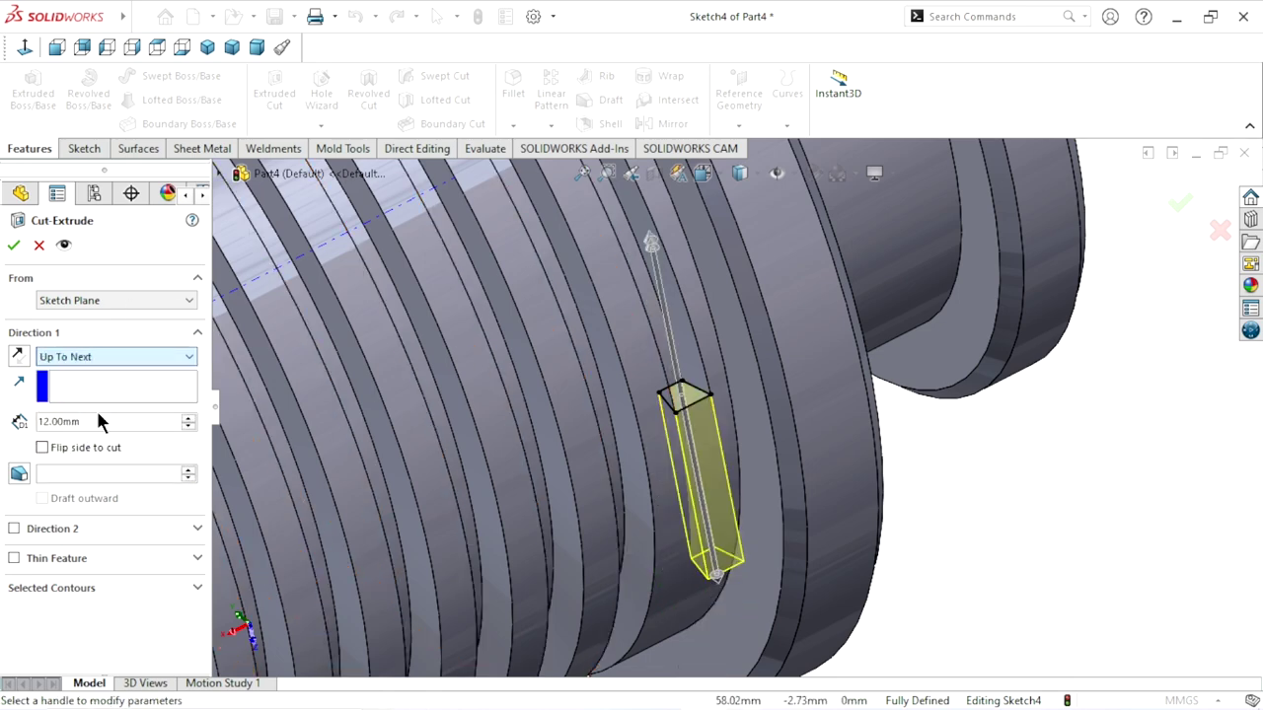
pyautogui.click(16, 247)
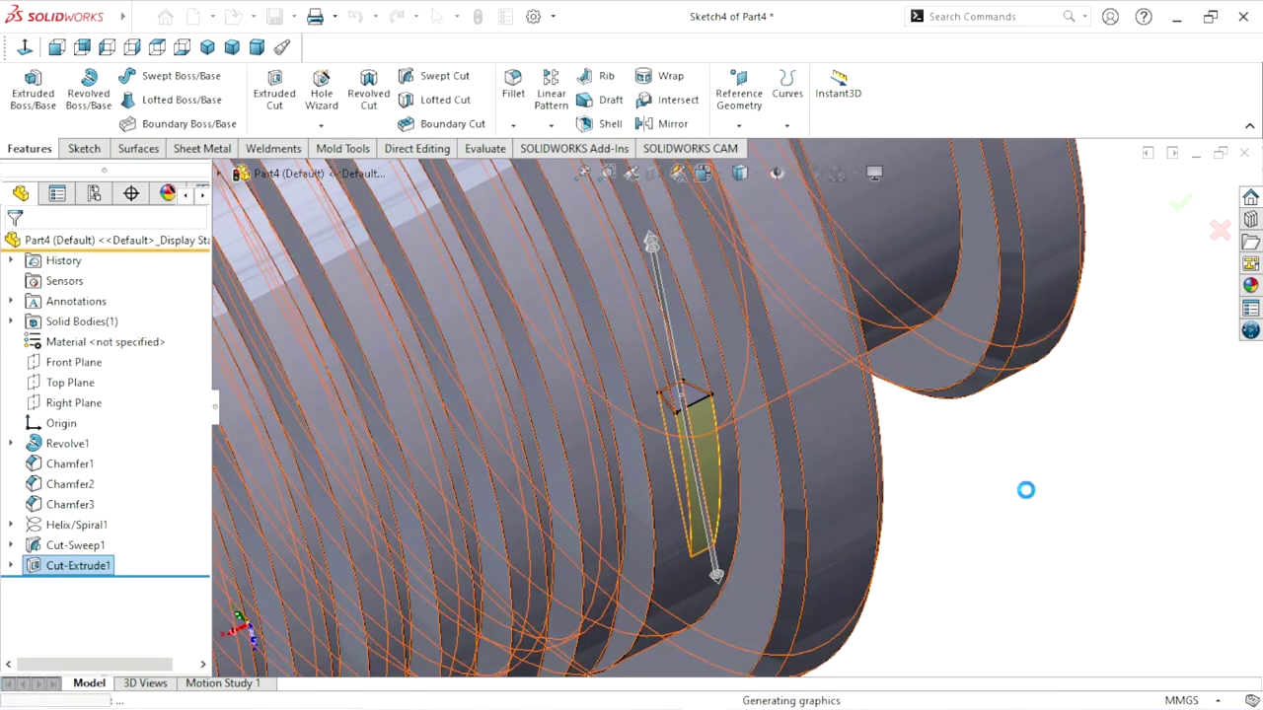
# Return the threaded shaft to an isometric view and select its small end face.
pyautogui.moveTo(1025, 489)
pyautogui.mouseDown(button='middle')
pyautogui.moveTo(820, 489)
pyautogui.moveTo(855, 345)
pyautogui.moveTo(825, 486)
pyautogui.mouseUp(button='middle')
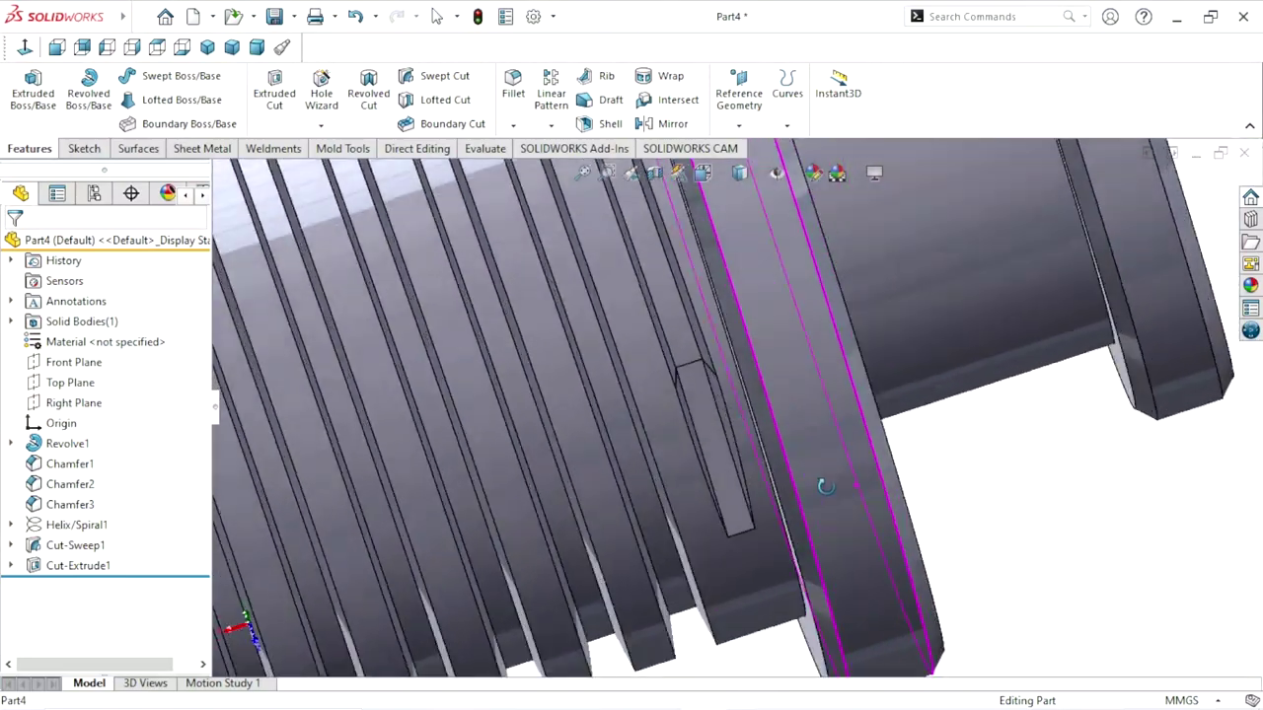
pyautogui.scroll(5, 826, 487)
pyautogui.scroll(4, 774, 518)
pyautogui.moveTo(622, 553); pyautogui.dragTo(880, 591, button='middle')
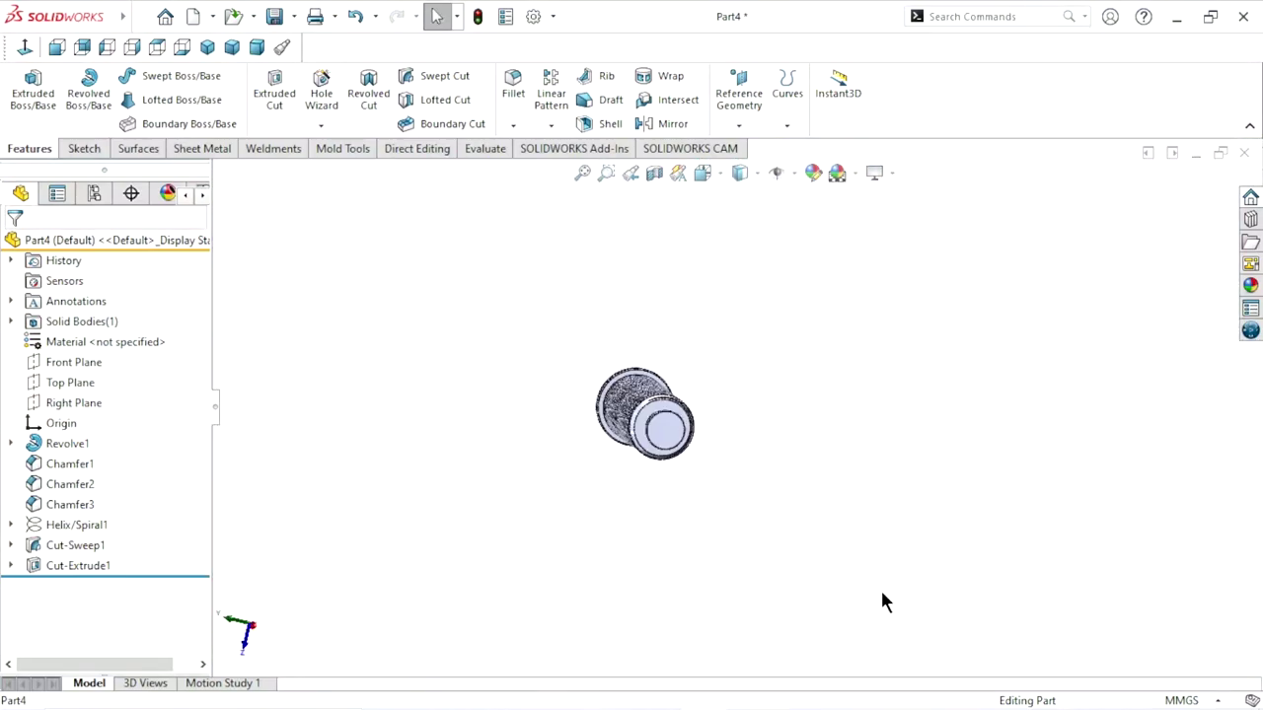
pyautogui.click(215, 48)
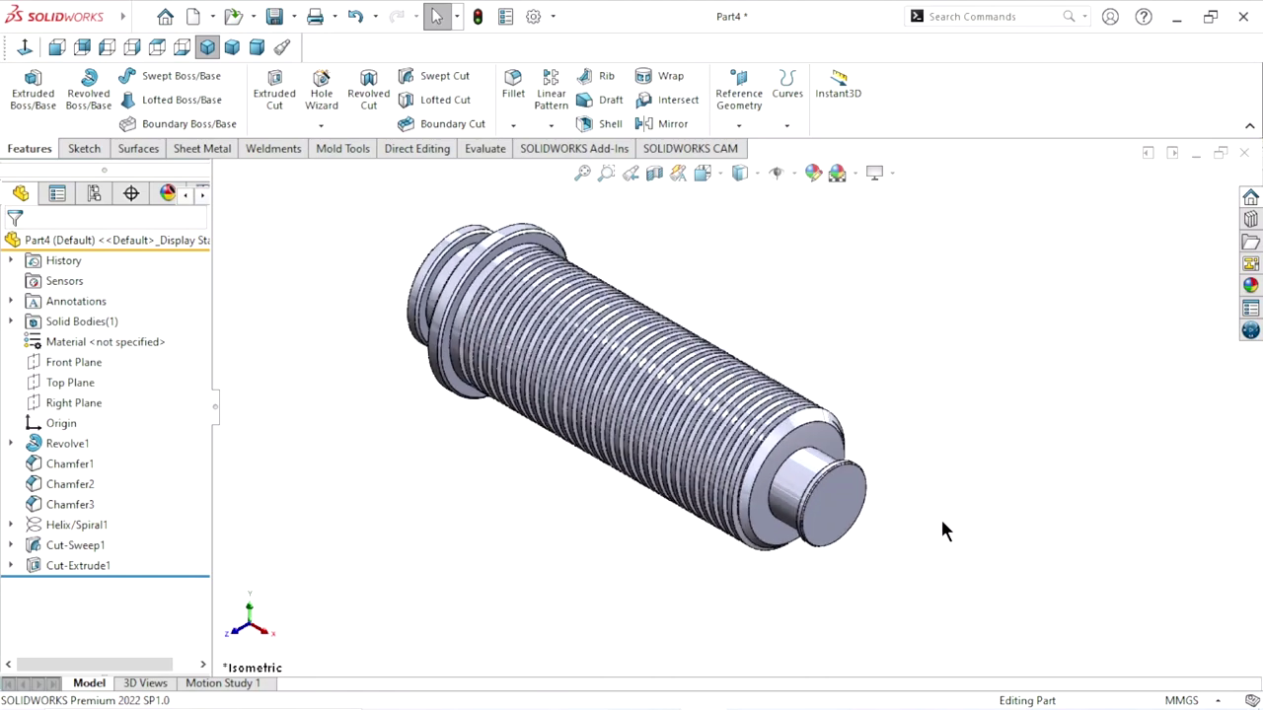
pyautogui.click(846, 523)
# Open a new sketch on the end face and view it normal (Ctrl+8).
pyautogui.click(929, 459)
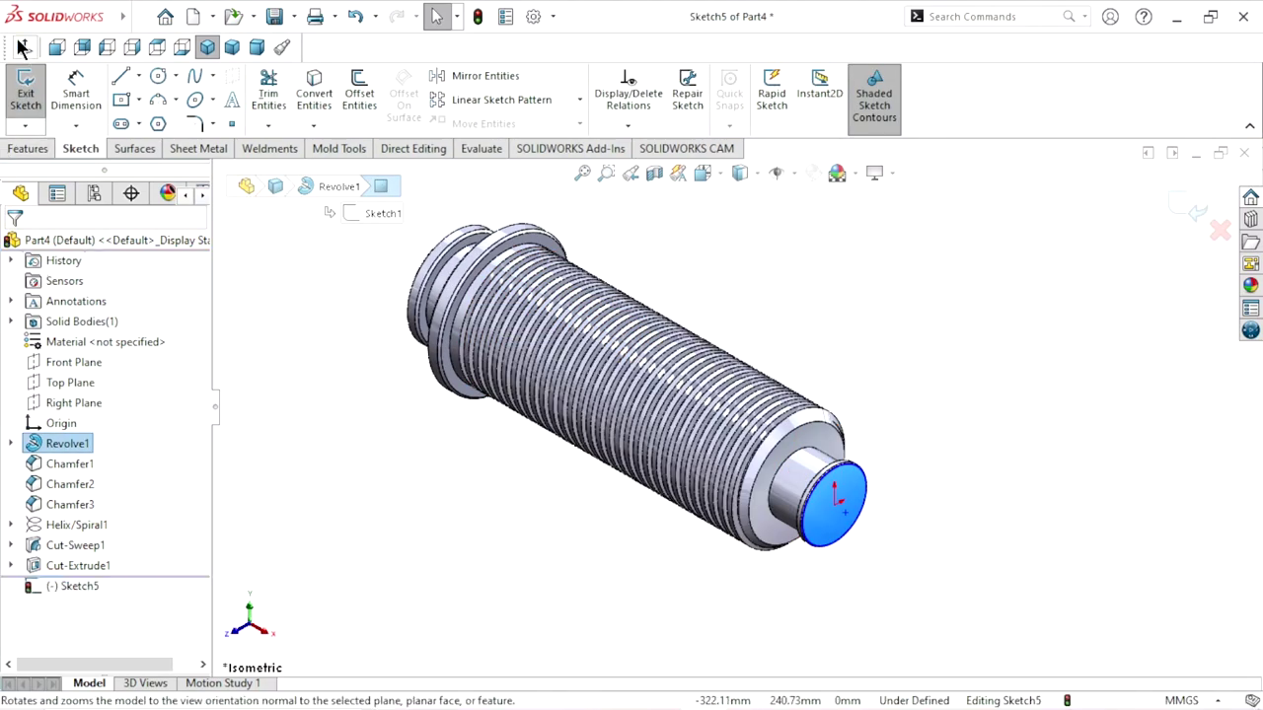
pyautogui.hotkey('ctrl', '8')
pyautogui.scroll(5, 768, 416)
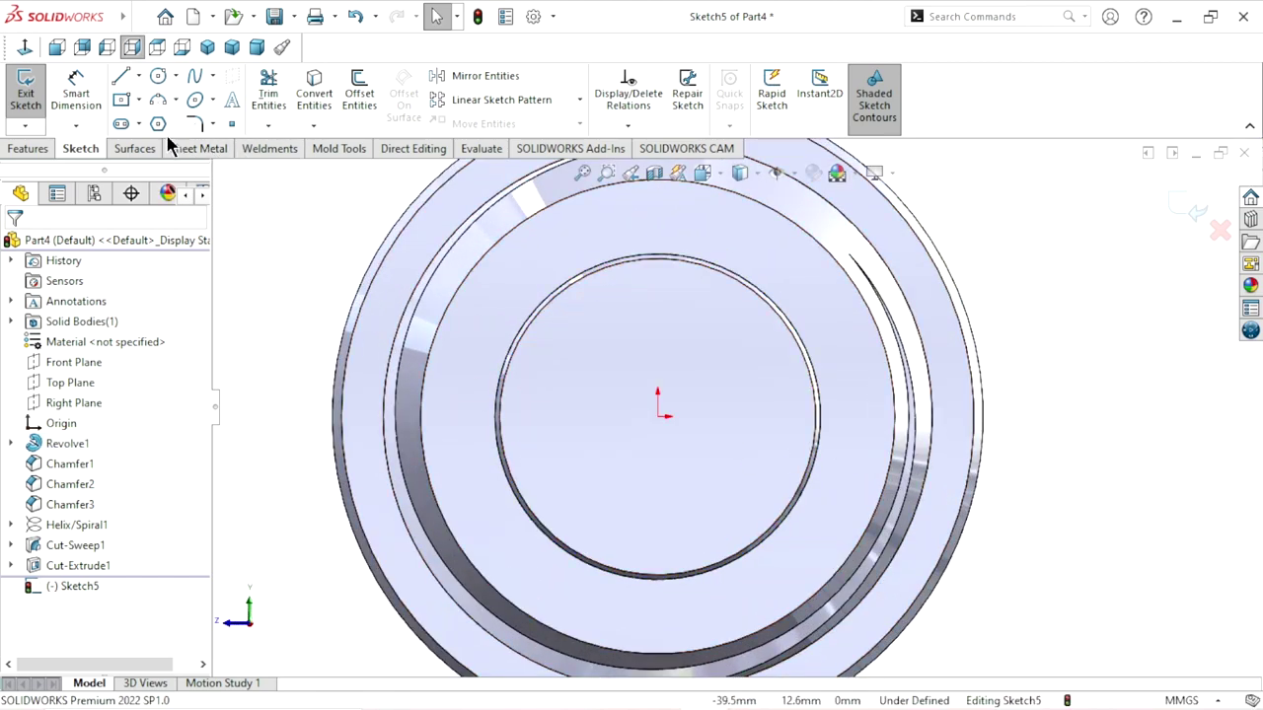
# Draw a centerpoint arc from the origin across the upper part of the end face.
pyautogui.click(175, 91)
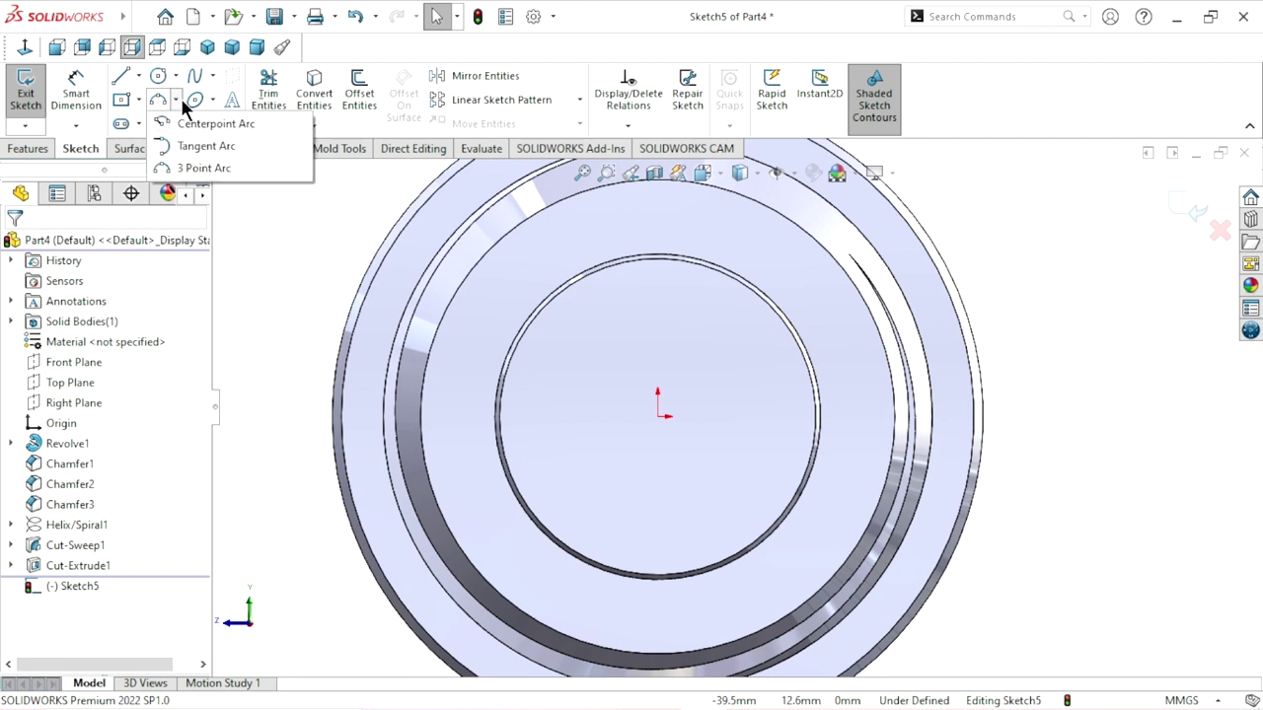
pyautogui.click(197, 125)
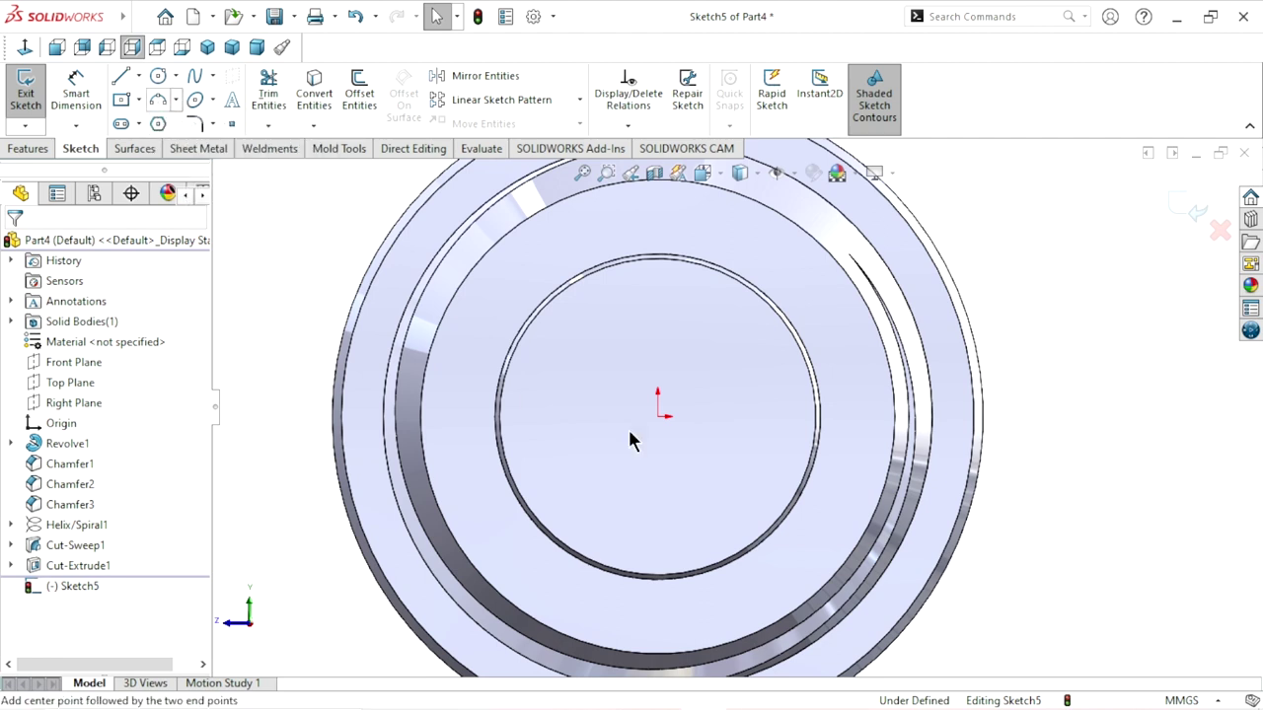
pyautogui.click(657, 416)
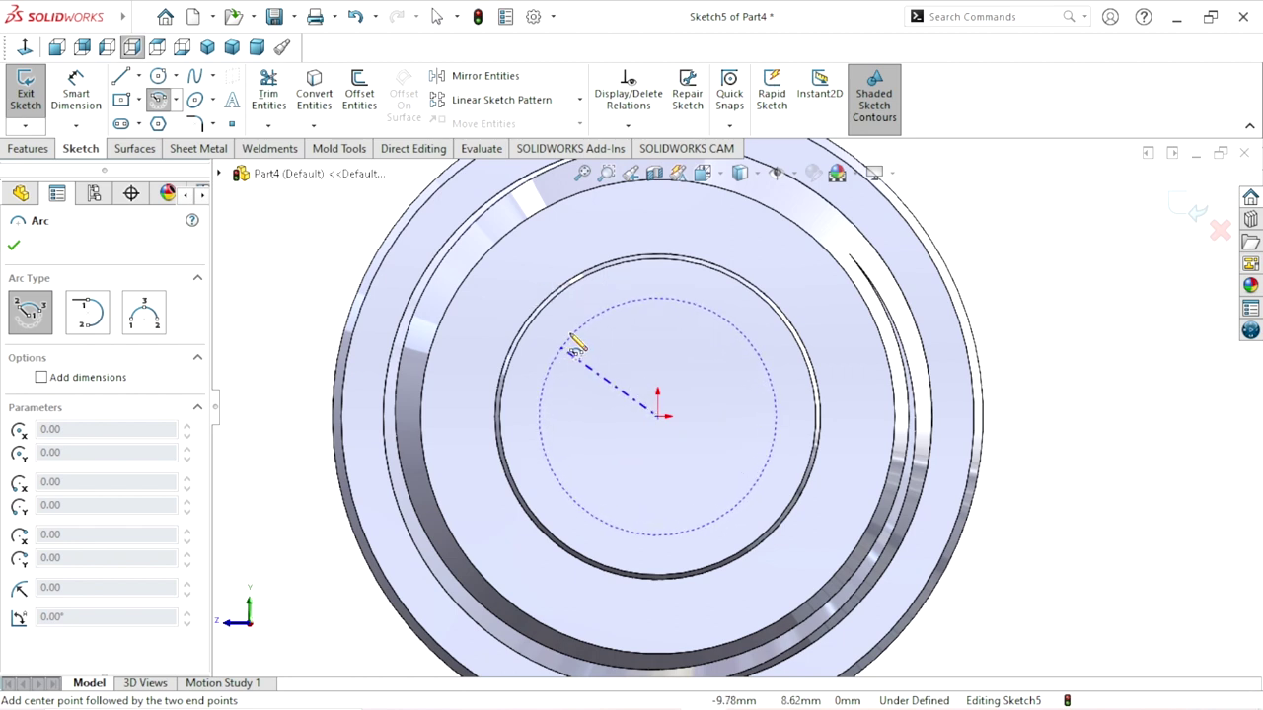
pyautogui.click(561, 348)
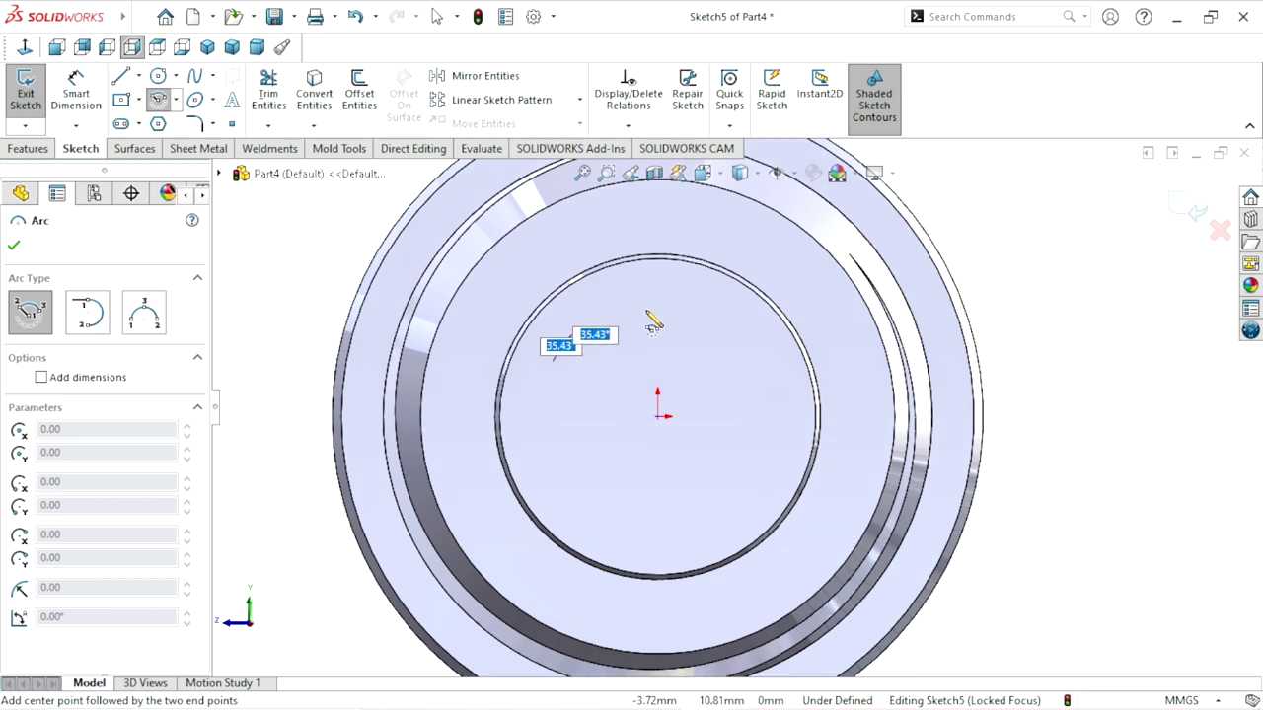
pyautogui.click(773, 394)
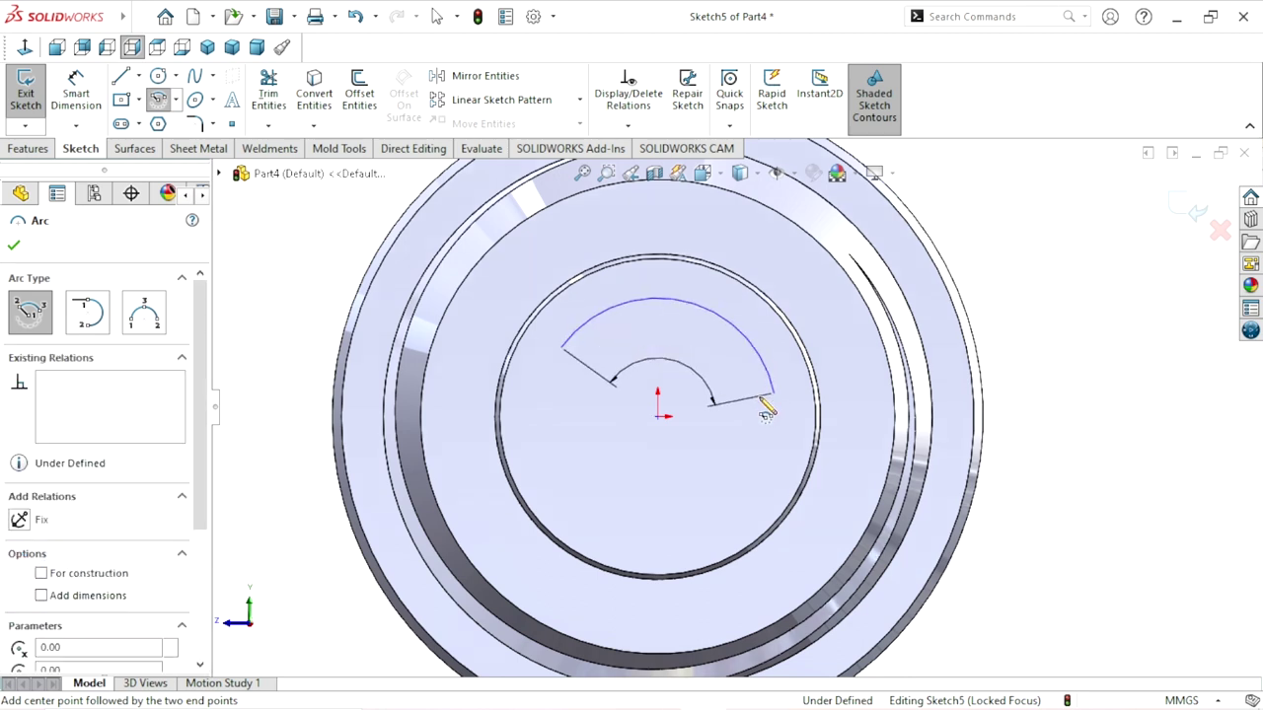
pyautogui.rightClick(1000, 358)
pyautogui.click(1023, 363)
pyautogui.scroll(2, 651, 404)
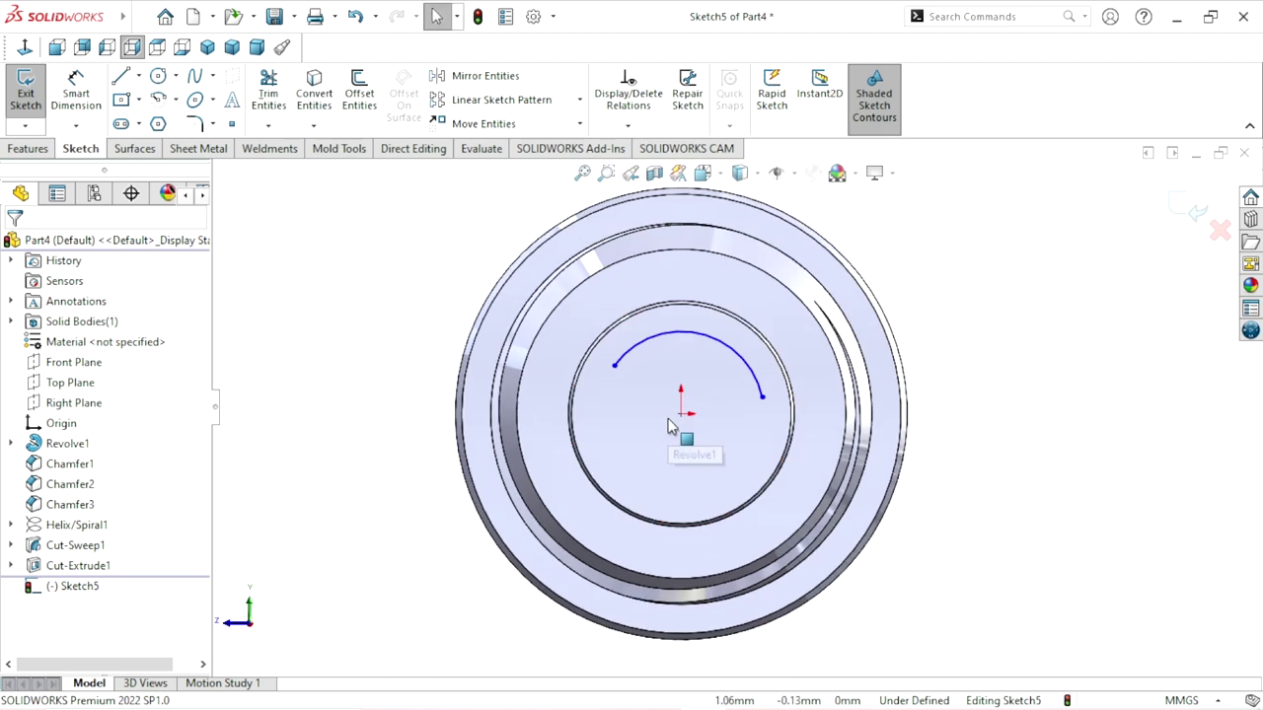
pyautogui.scroll(-2, 700, 404)
pyautogui.click(76, 93)
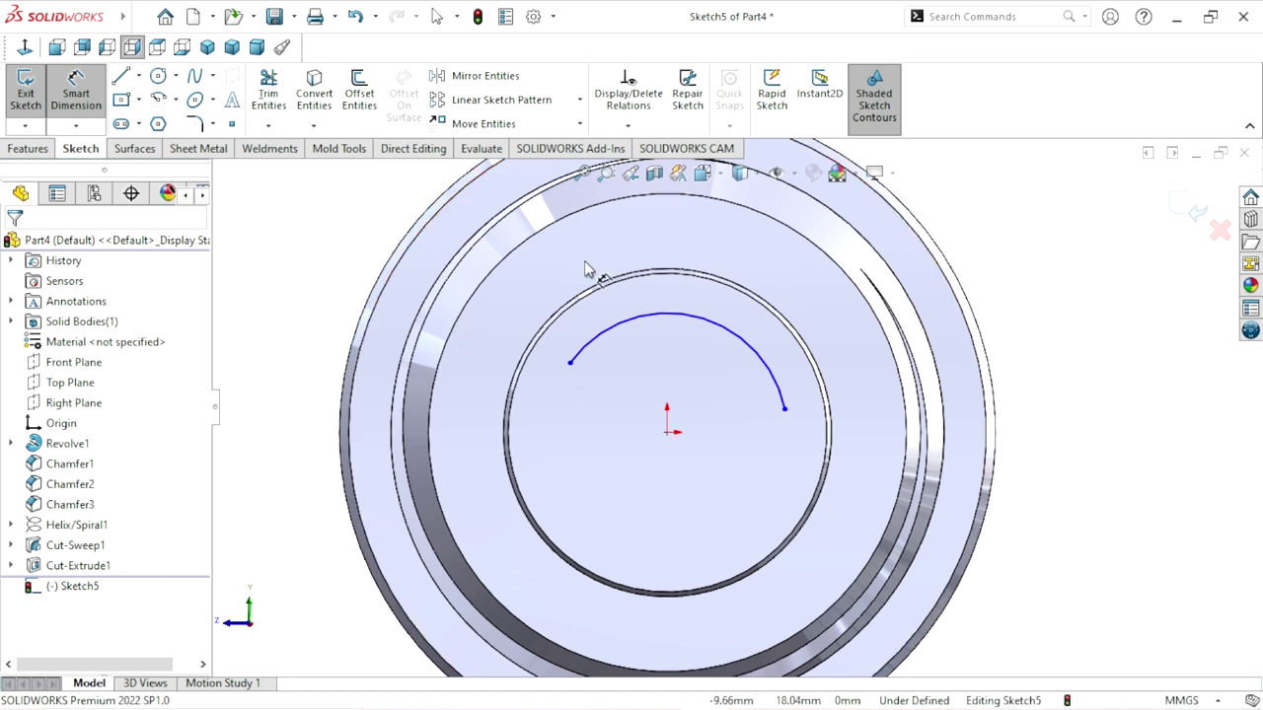
# Dimension the arc radius to 13 mm, then pick the arc for Offset Entities.
pyautogui.click(708, 316)
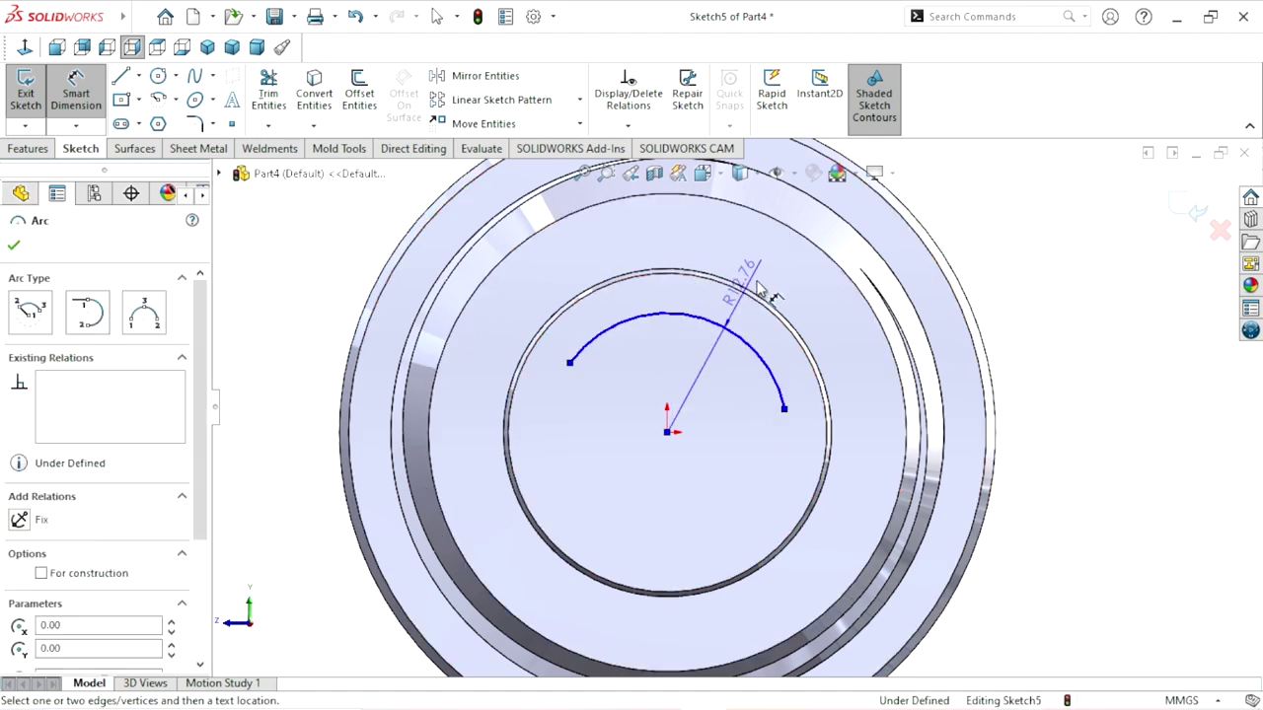
pyautogui.click(780, 273)
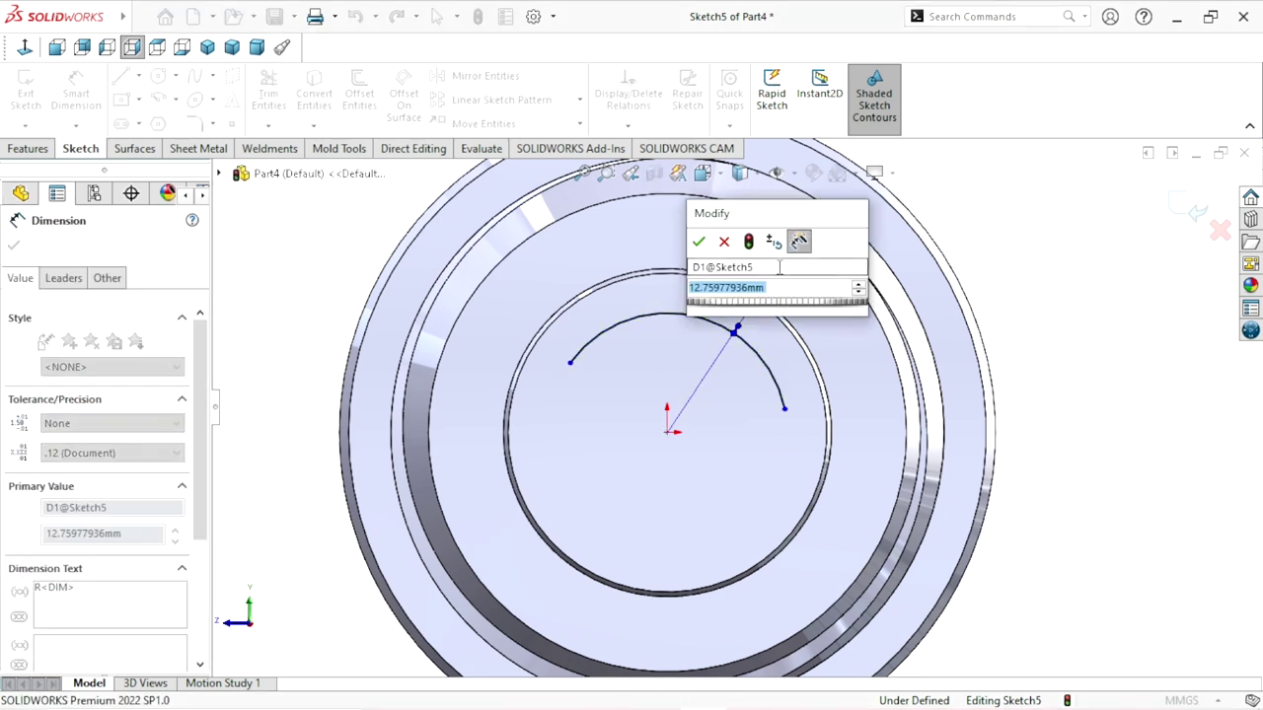
pyautogui.write('13')
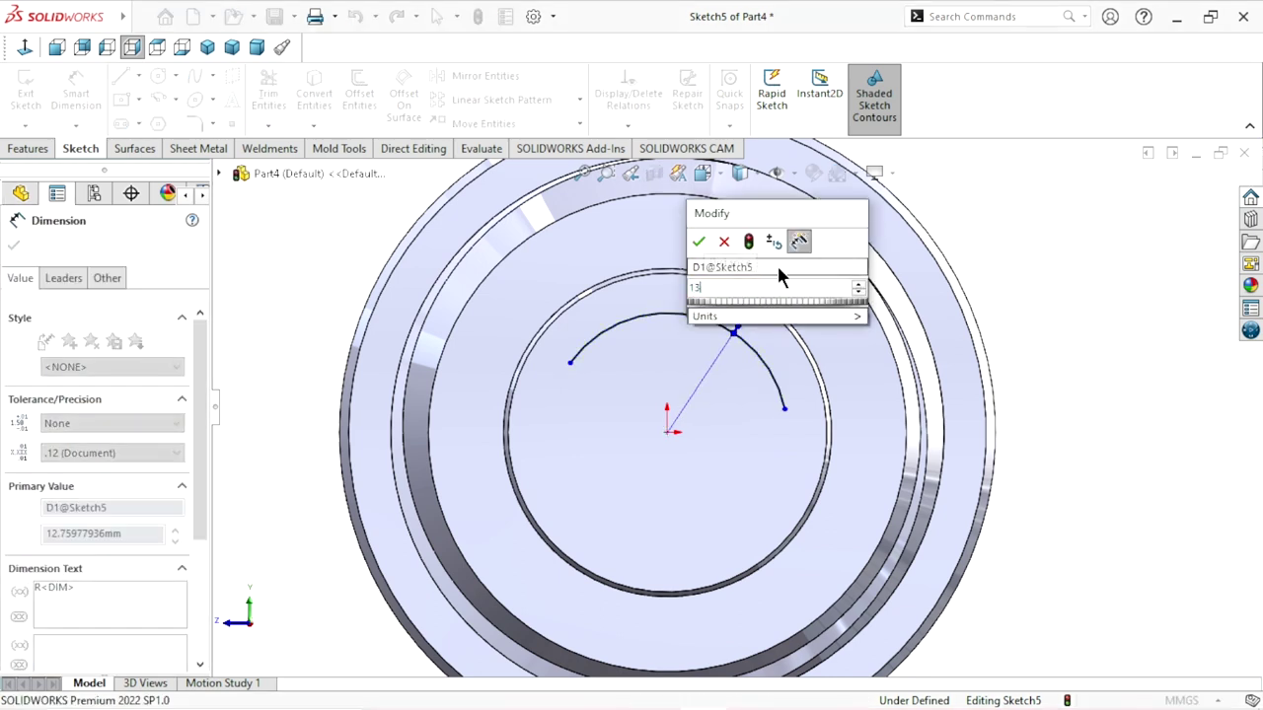
pyautogui.click(699, 243)
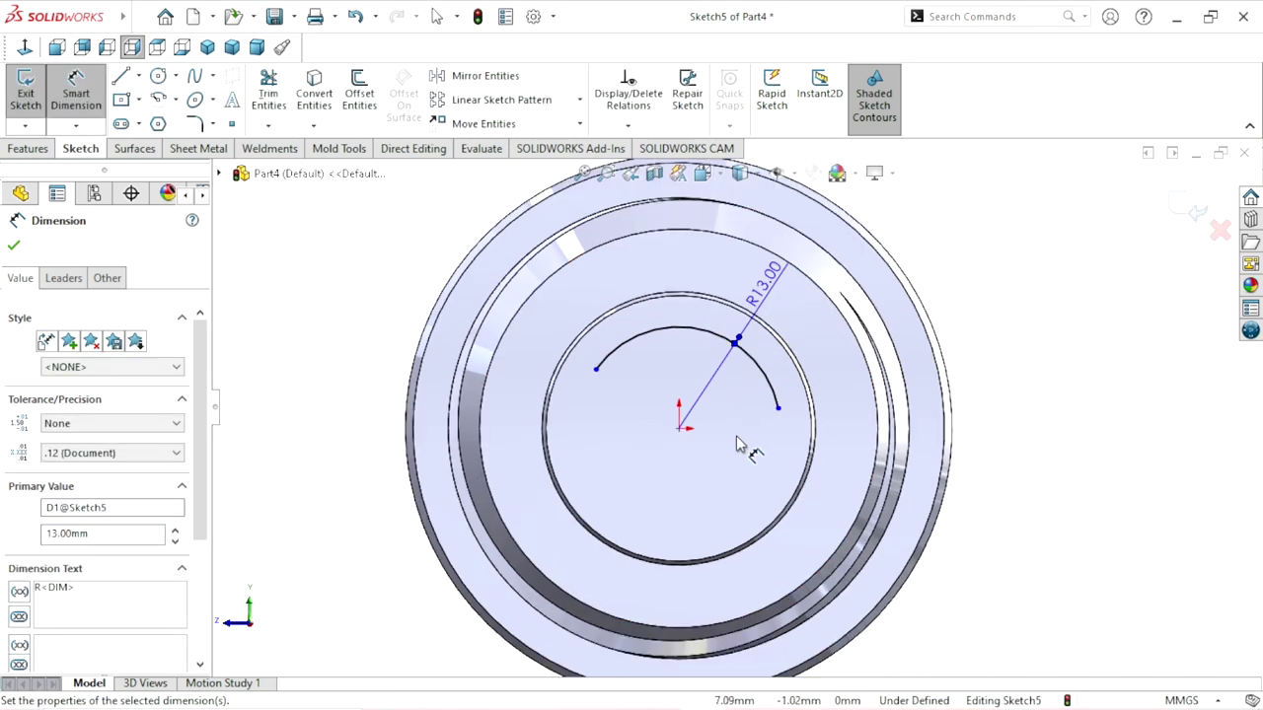
pyautogui.scroll(2, 690, 453)
pyautogui.scroll(-1, 690, 460)
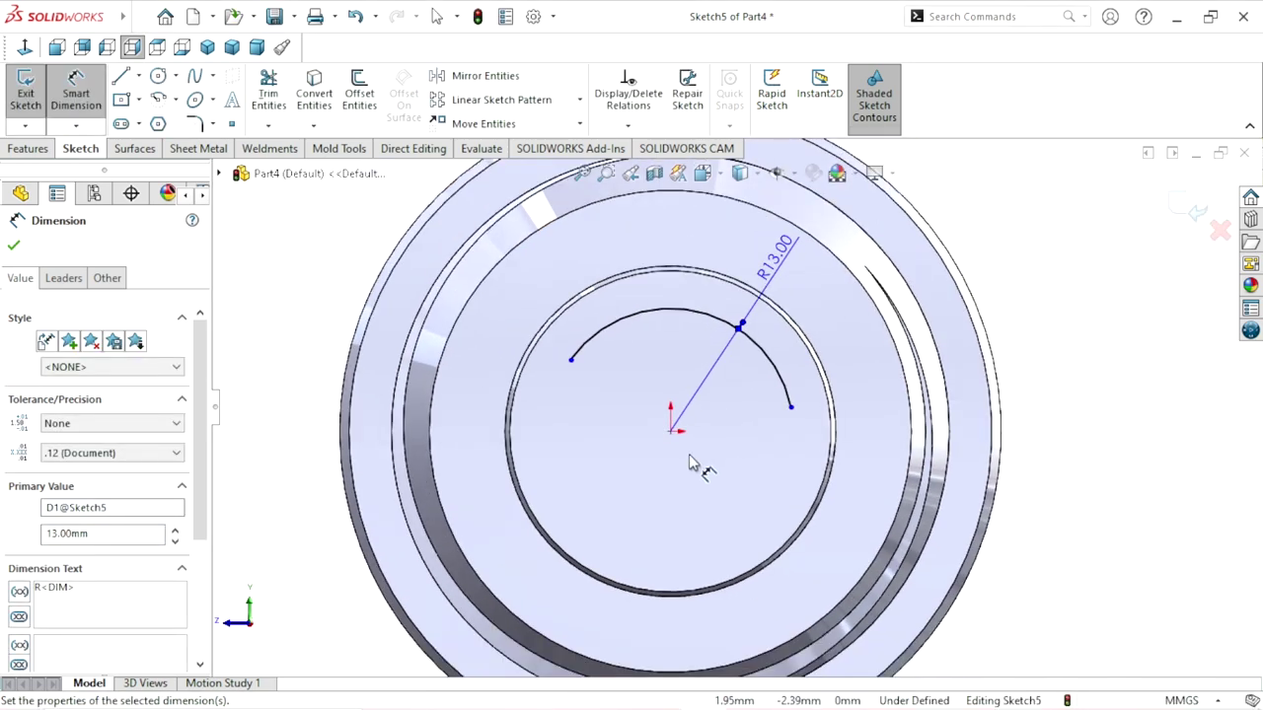
pyautogui.click(13, 246)
pyautogui.click(363, 96)
pyautogui.click(714, 318)
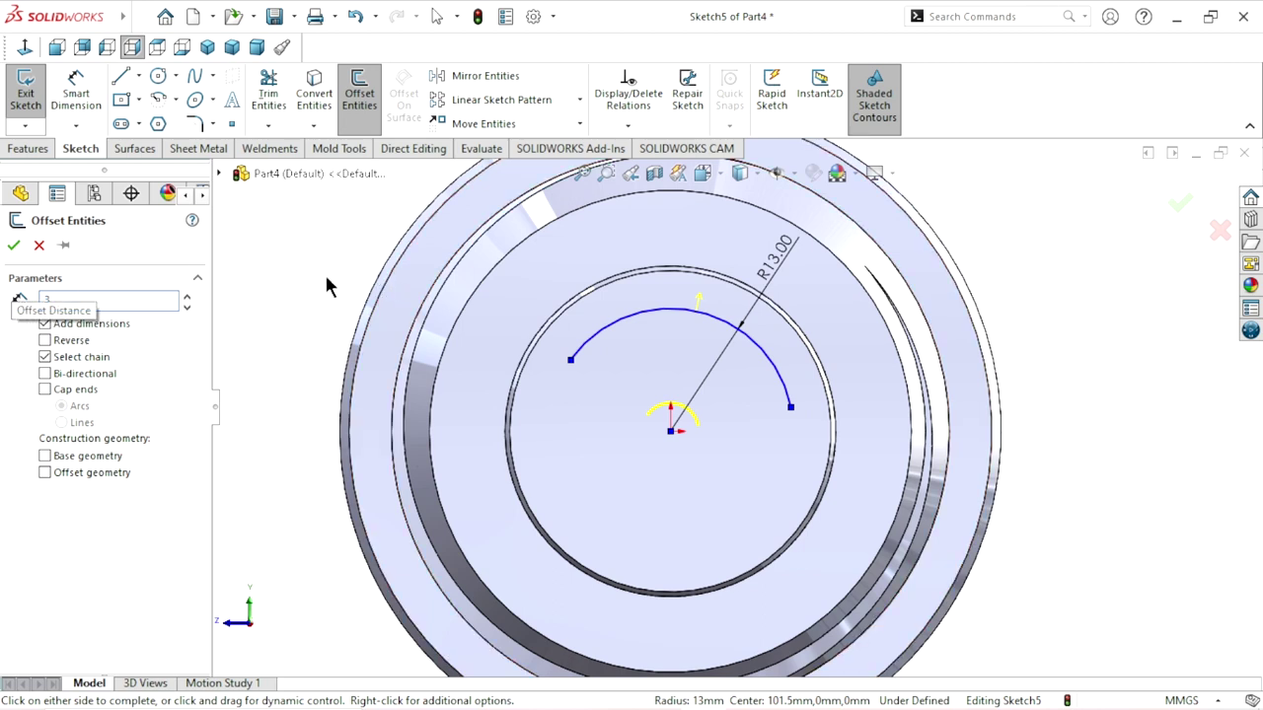
# Redo the 3 mm offset so the new arc lies inside the R13 arc.
pyautogui.press('Return')
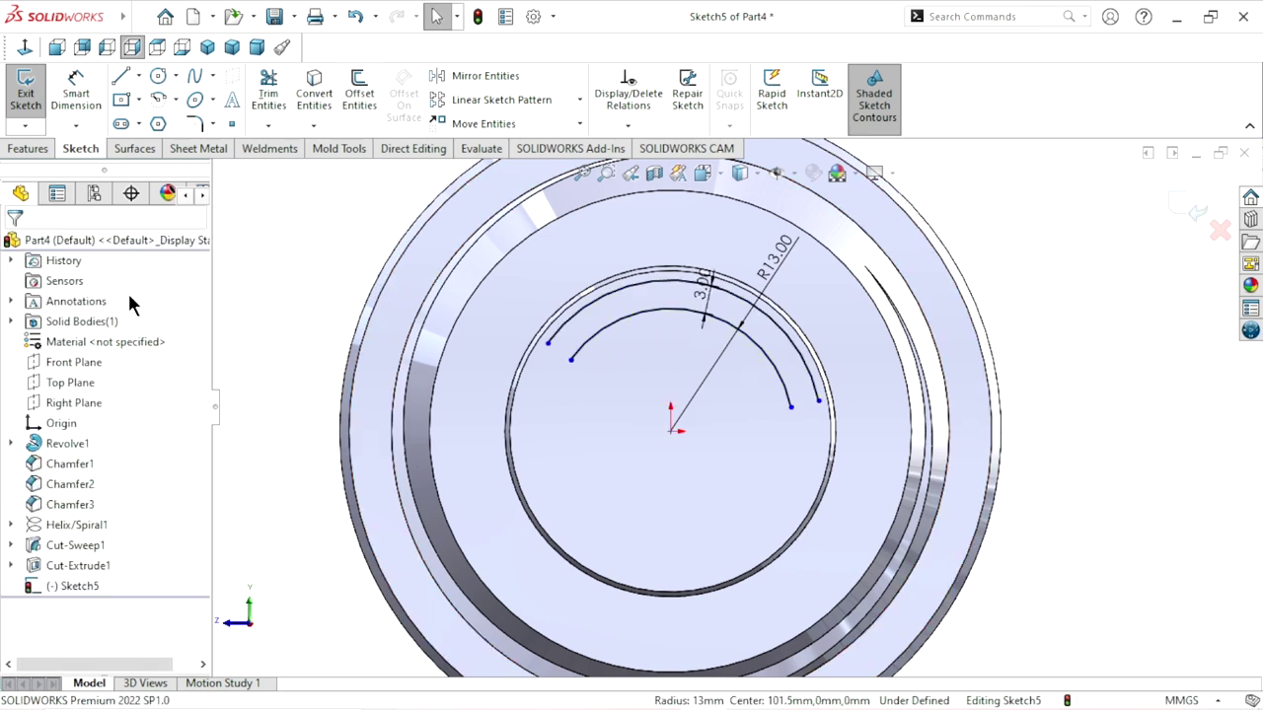
pyautogui.click(355, 15)
pyautogui.click(361, 123)
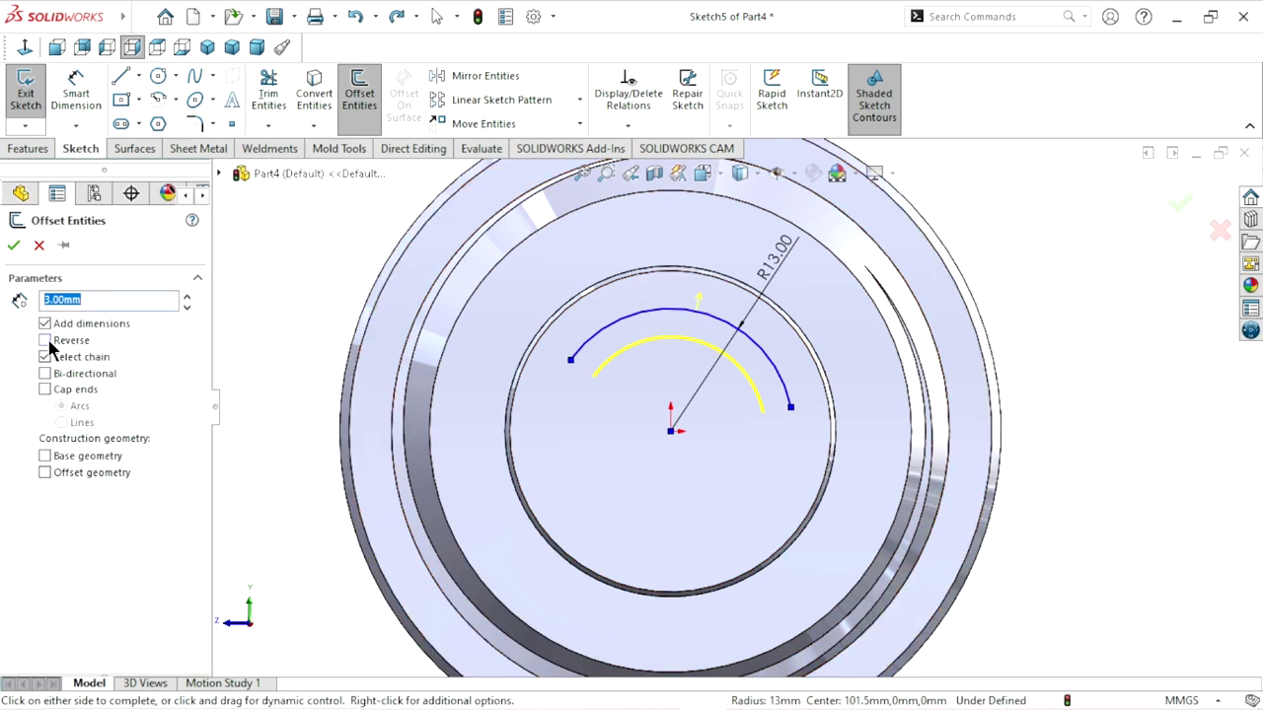
pyautogui.click(14, 246)
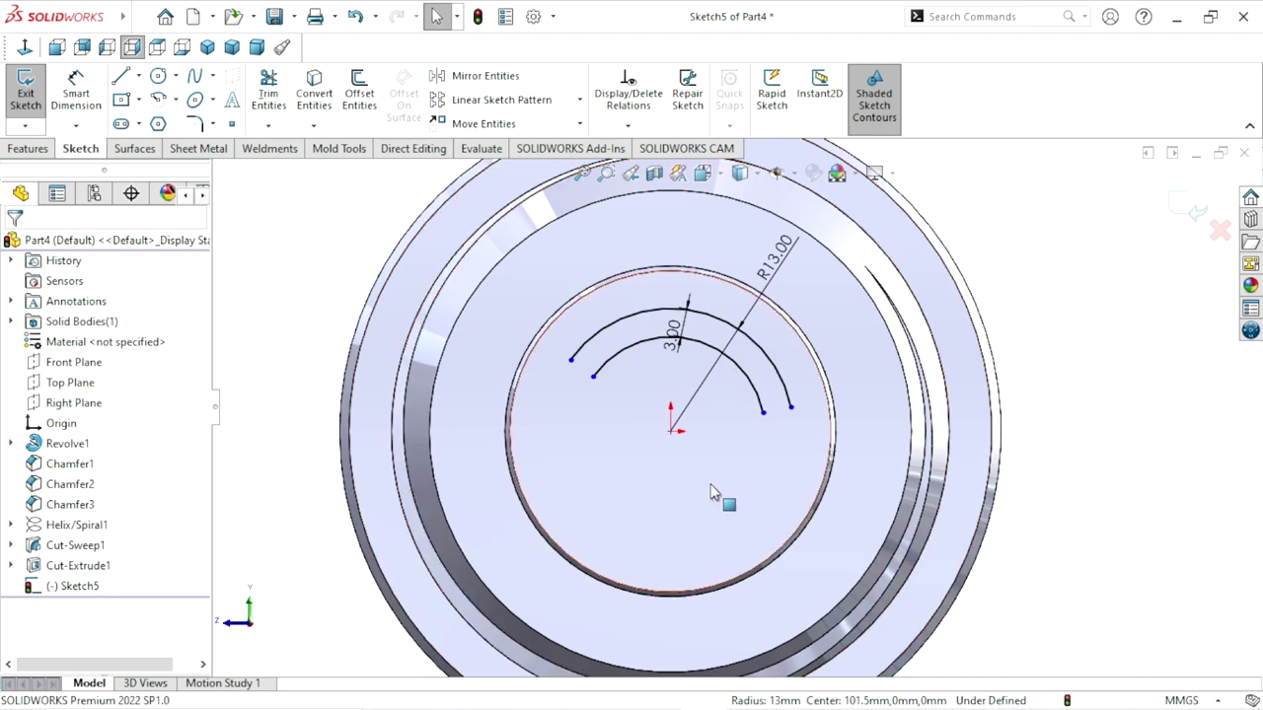
pyautogui.scroll(2, 762, 404)
pyautogui.scroll(-2, 762, 405)
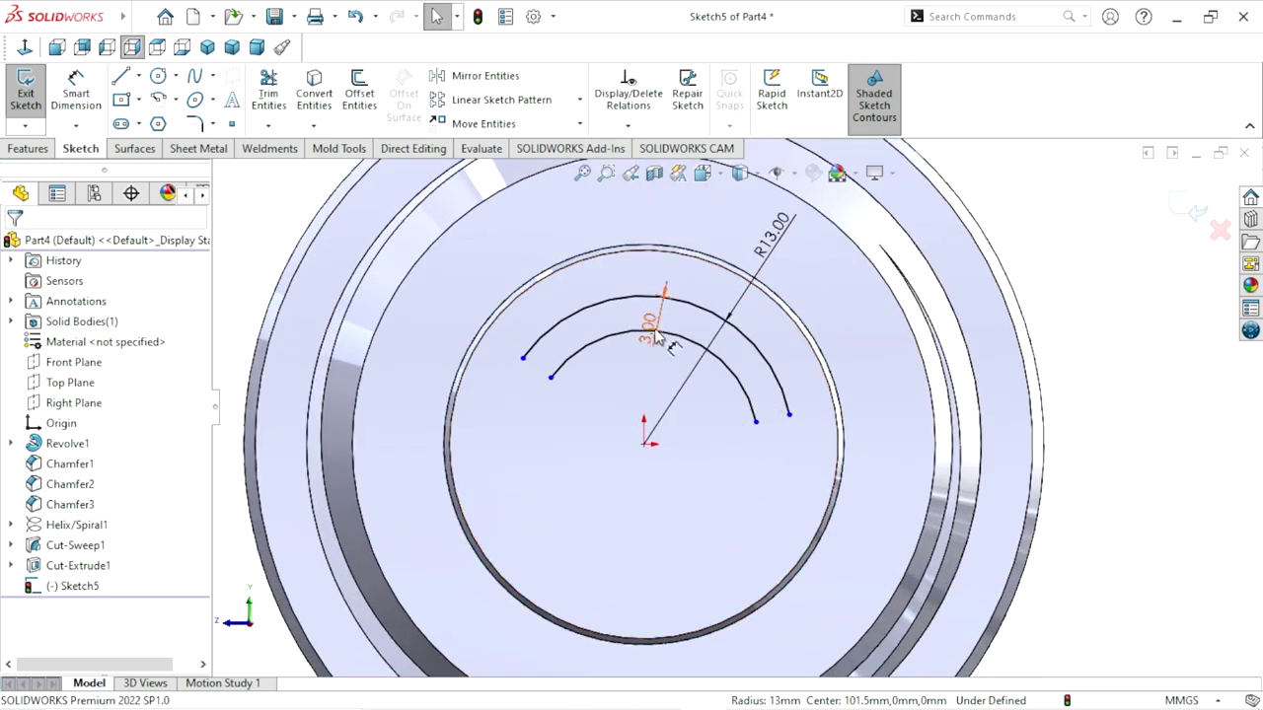
pyautogui.click(651, 373)
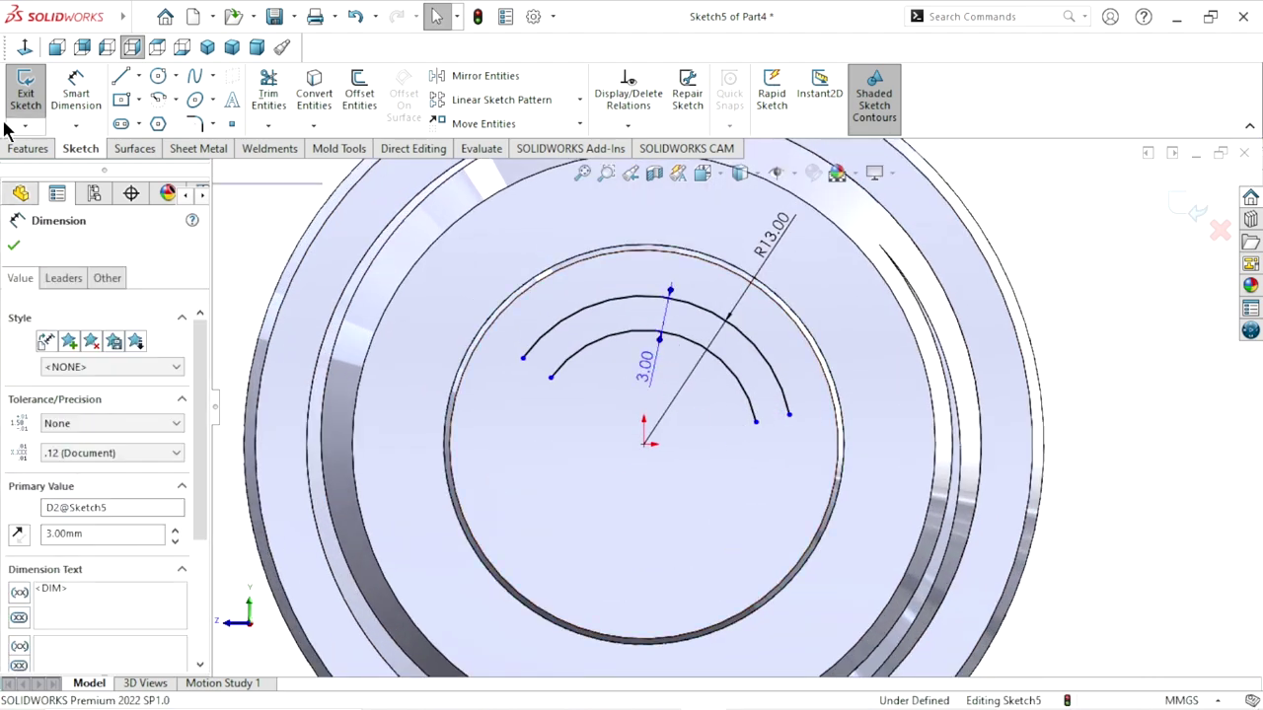
pyautogui.click(121, 78)
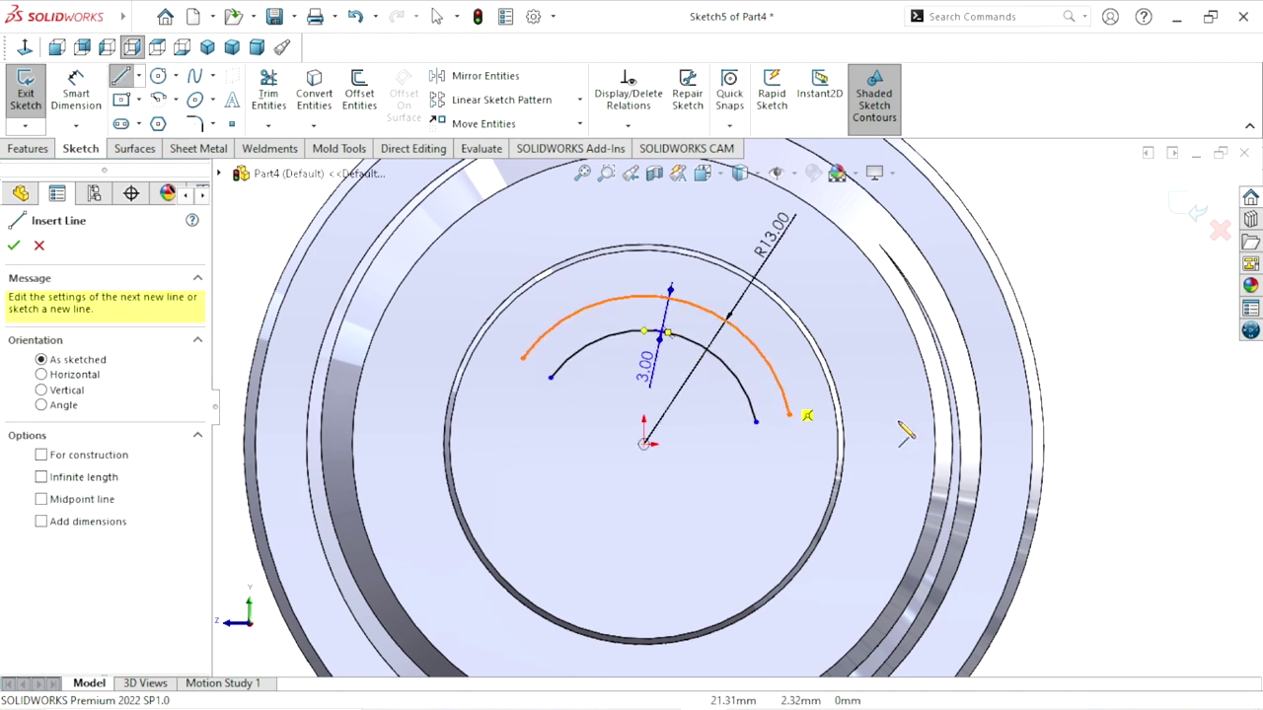
# Draw trial lines between the arc ends, then undo them.
pyautogui.scroll(-2, 834, 456)
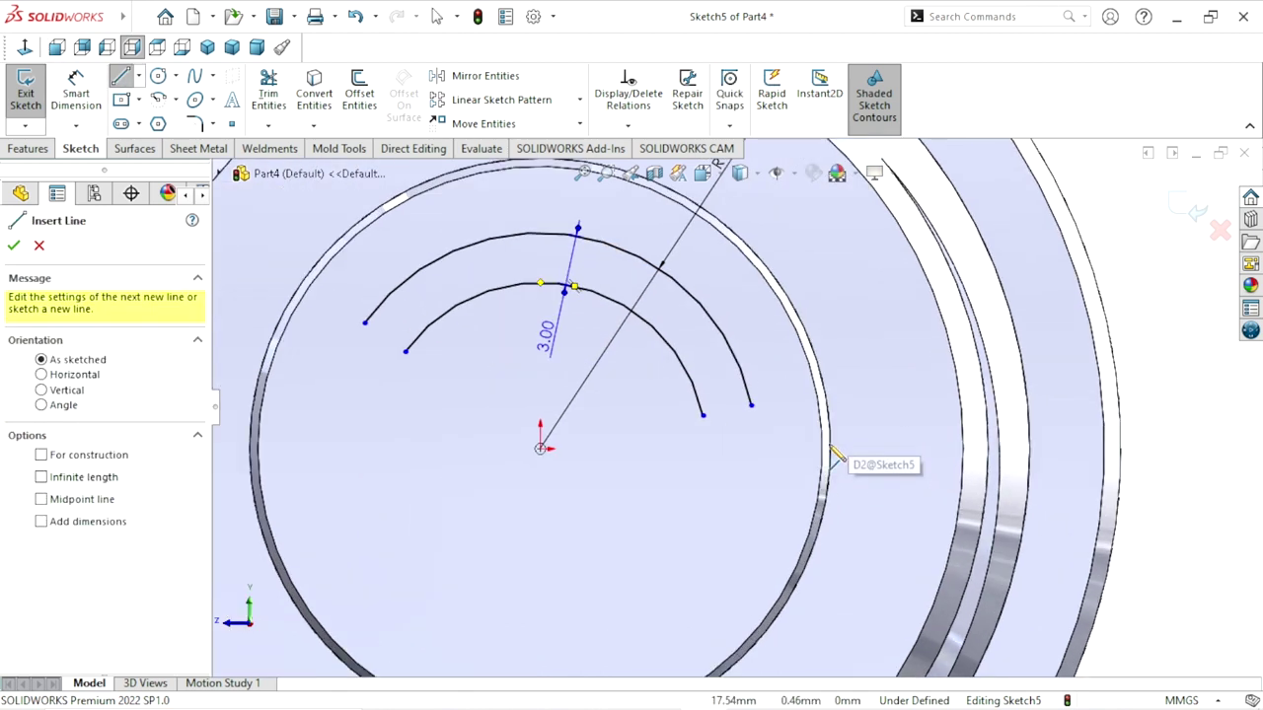
pyautogui.click(690, 424)
pyautogui.click(673, 422)
pyautogui.click(750, 407)
pyautogui.press('Escape')
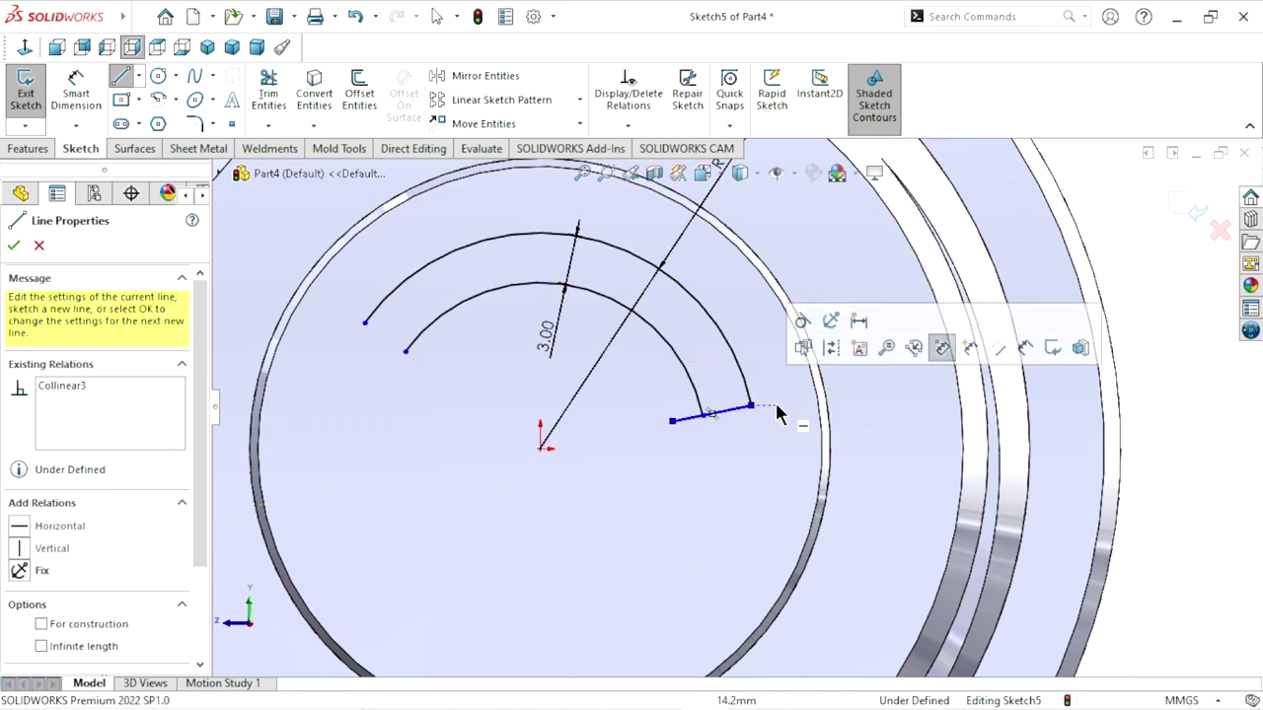
pyautogui.hotkey('ctrl', 'z')
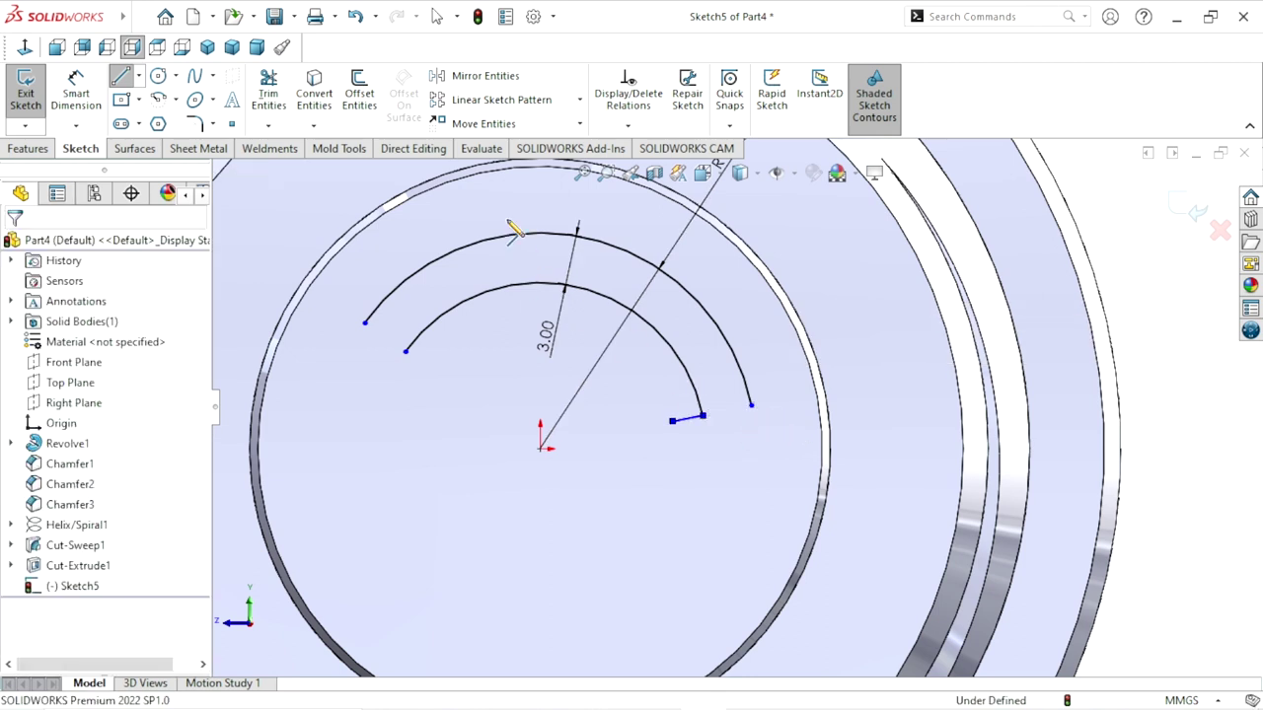
pyautogui.hotkey('ctrl', 'z')
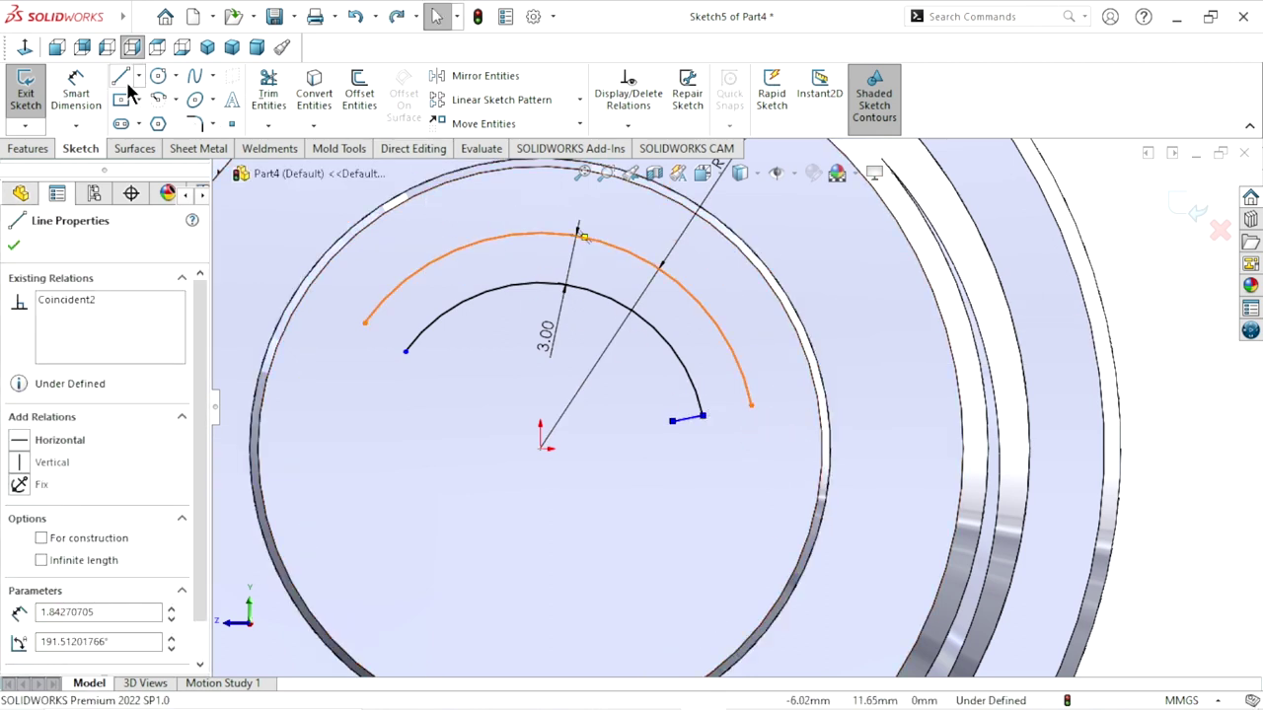
# Draw a triangular arrowhead at the lower-right arc ends and make its two sides equal.
pyautogui.click(123, 77)
pyautogui.click(749, 406)
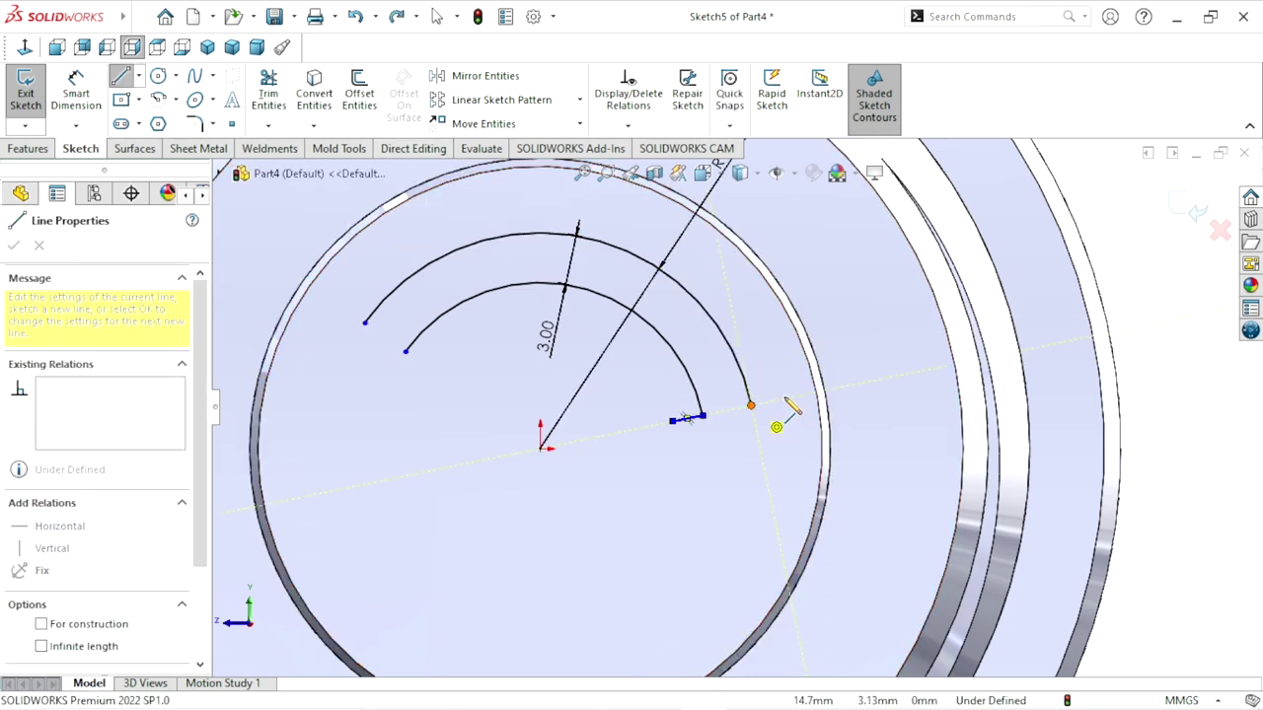
pyautogui.click(785, 399)
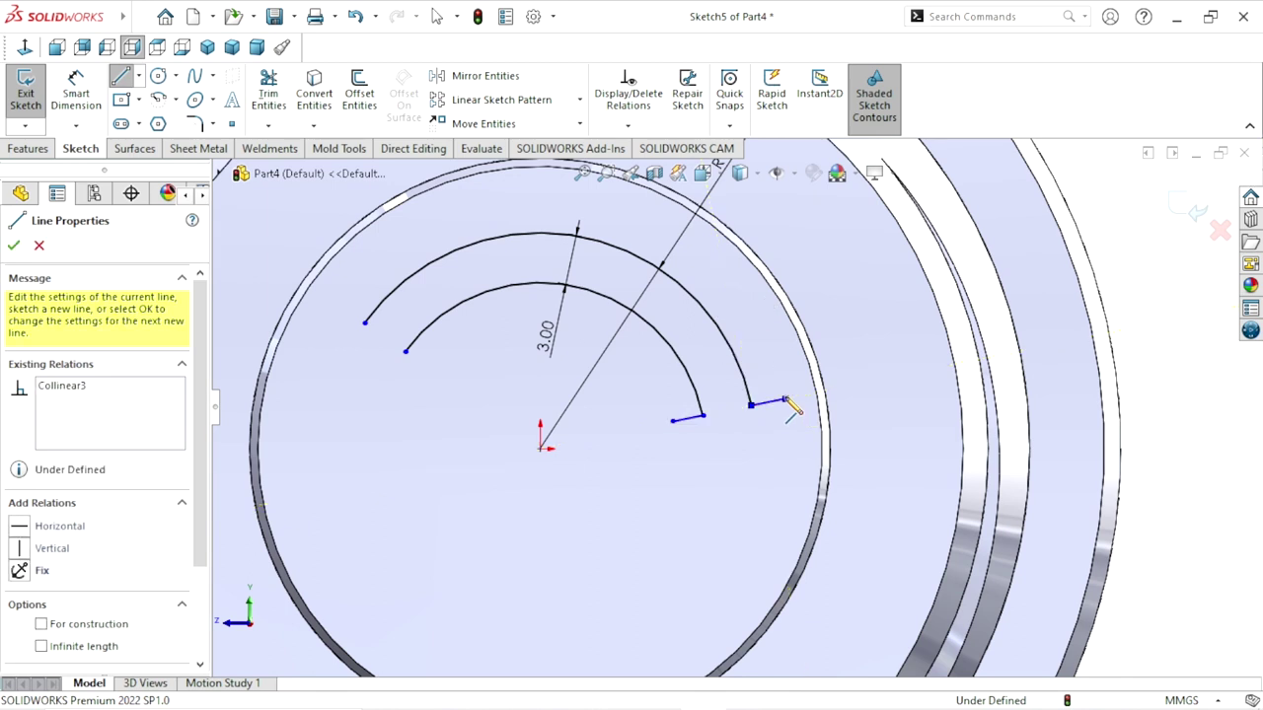
pyautogui.click(751, 505)
pyautogui.click(672, 421)
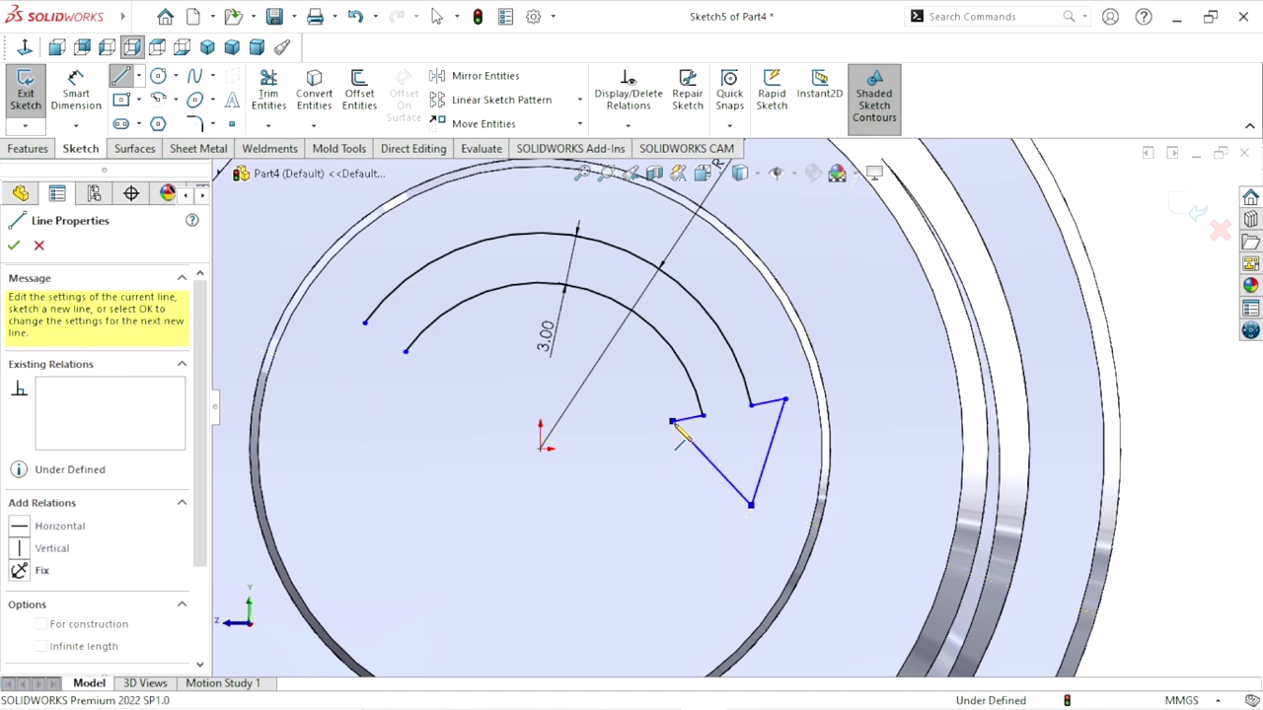
pyautogui.rightClick(621, 481)
pyautogui.click(637, 490)
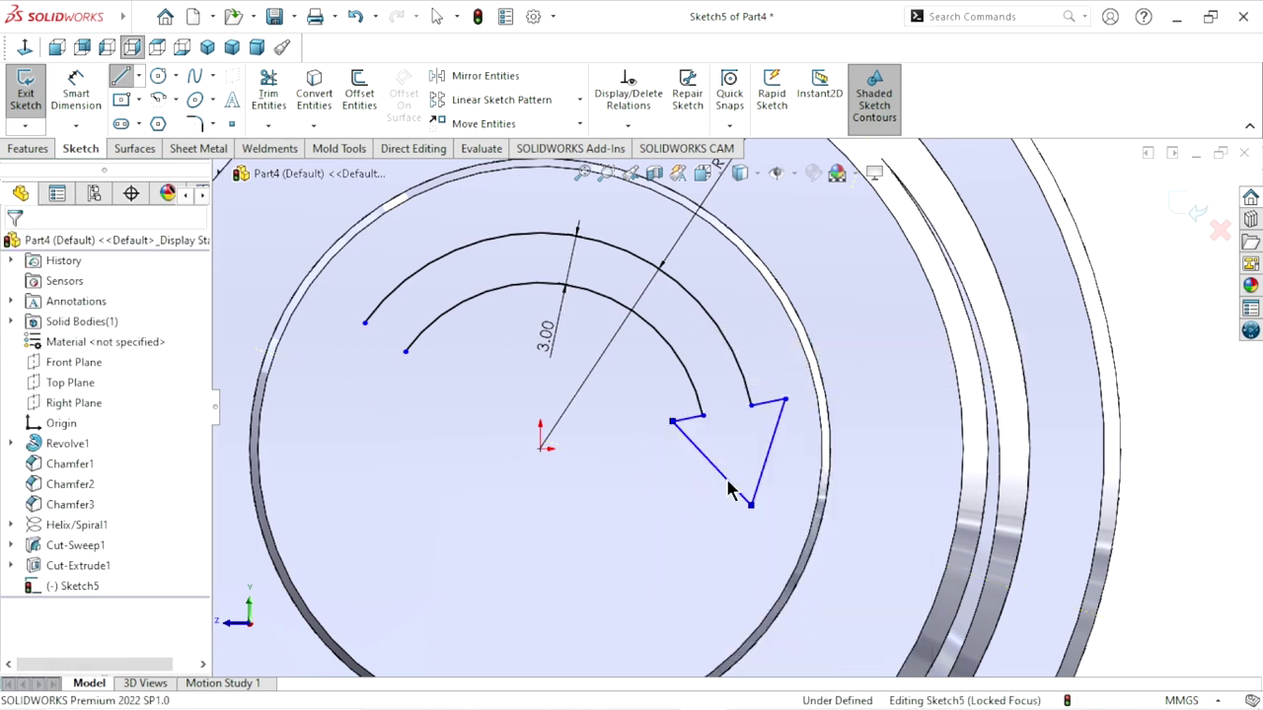
pyautogui.moveTo(780, 452); pyautogui.dragTo(667, 477)
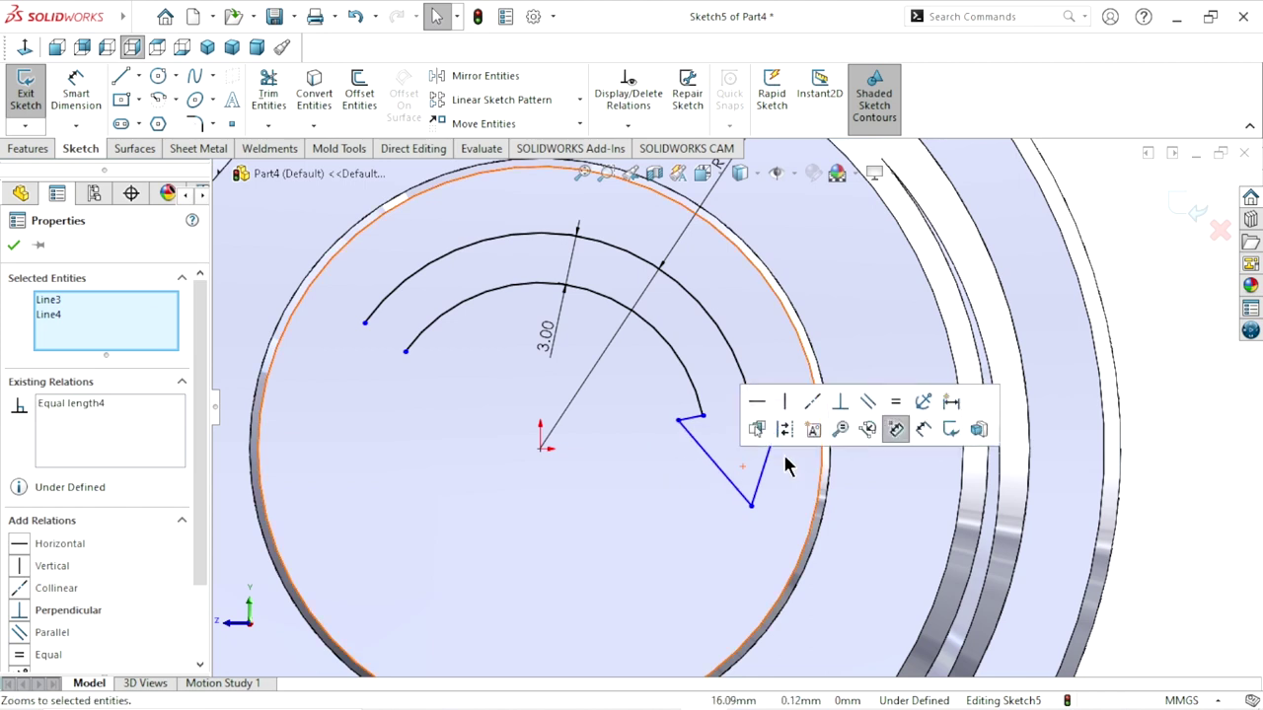
pyautogui.click(894, 401)
pyautogui.click(13, 246)
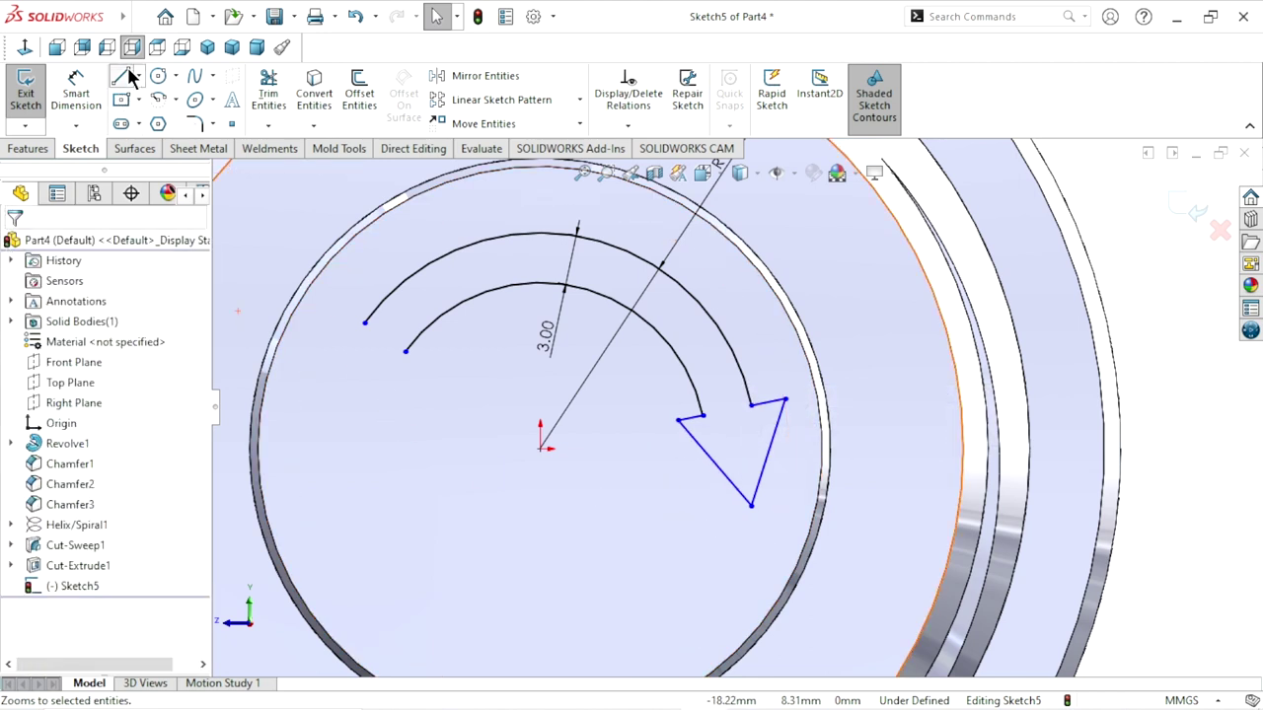
# Close the arrow's tail with a line joining the outer and inner arc ends.
pyautogui.click(128, 74)
pyautogui.click(365, 323)
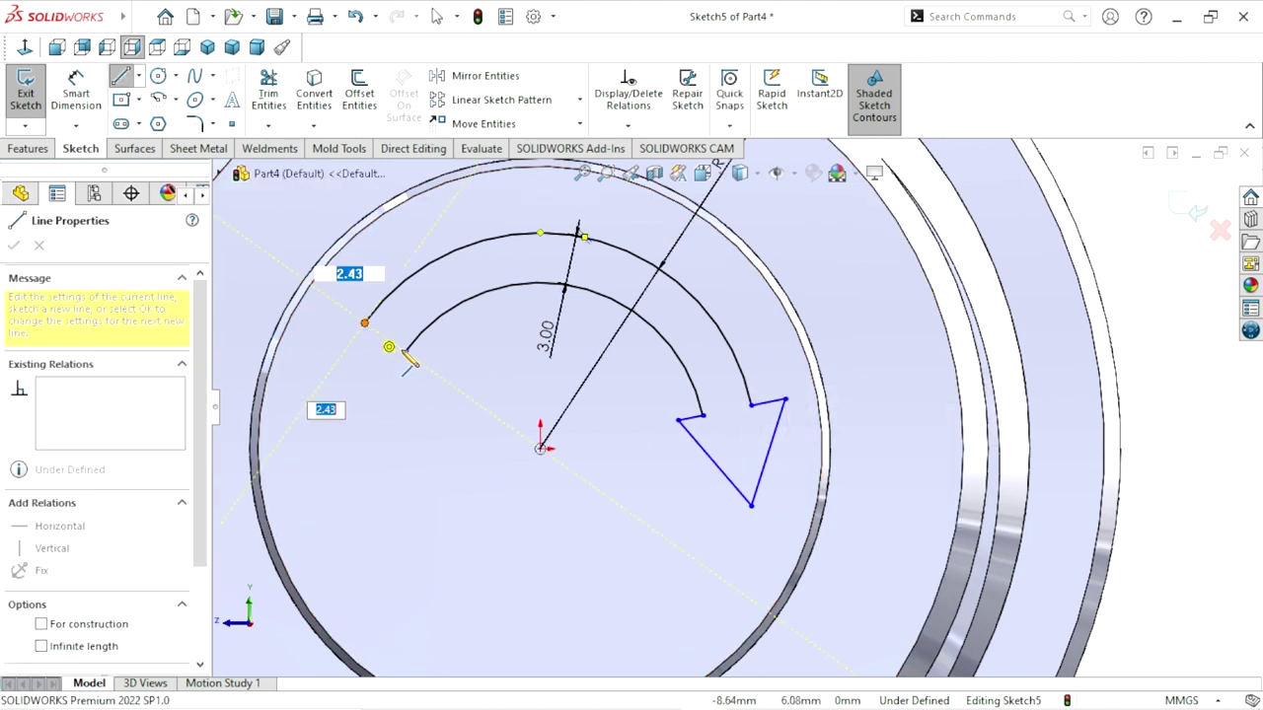
pyautogui.click(403, 350)
pyautogui.rightClick(361, 387)
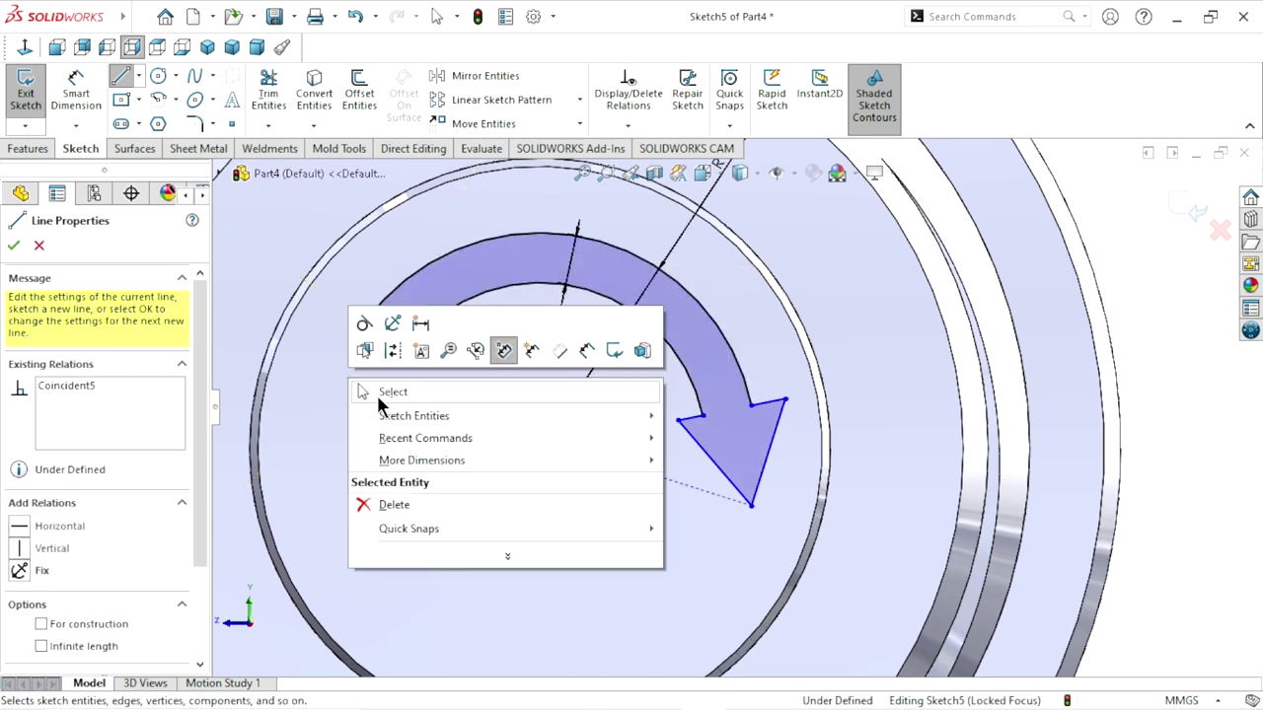
pyautogui.click(392, 393)
pyautogui.scroll(2, 733, 513)
pyautogui.scroll(-2, 739, 474)
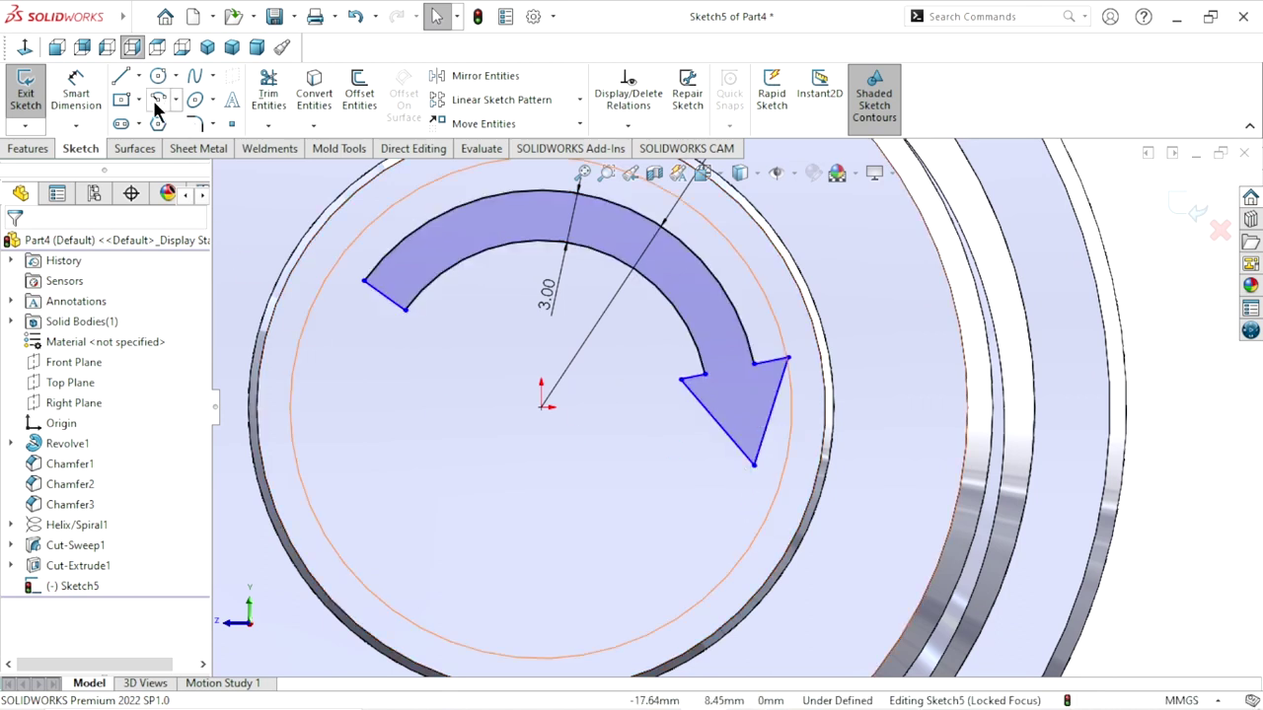
pyautogui.click(76, 91)
# Dimension the arrowhead base width and the shoulder edge, each to 1.50.
pyautogui.click(774, 359)
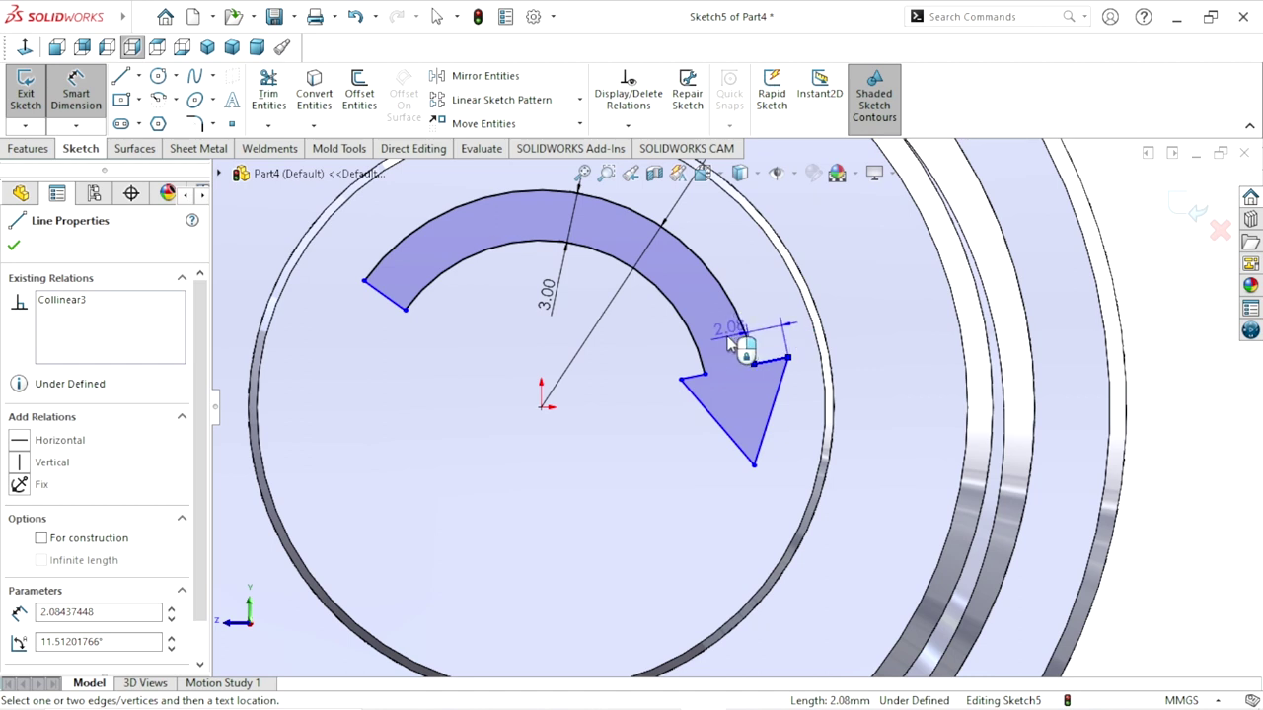
pyautogui.click(646, 445)
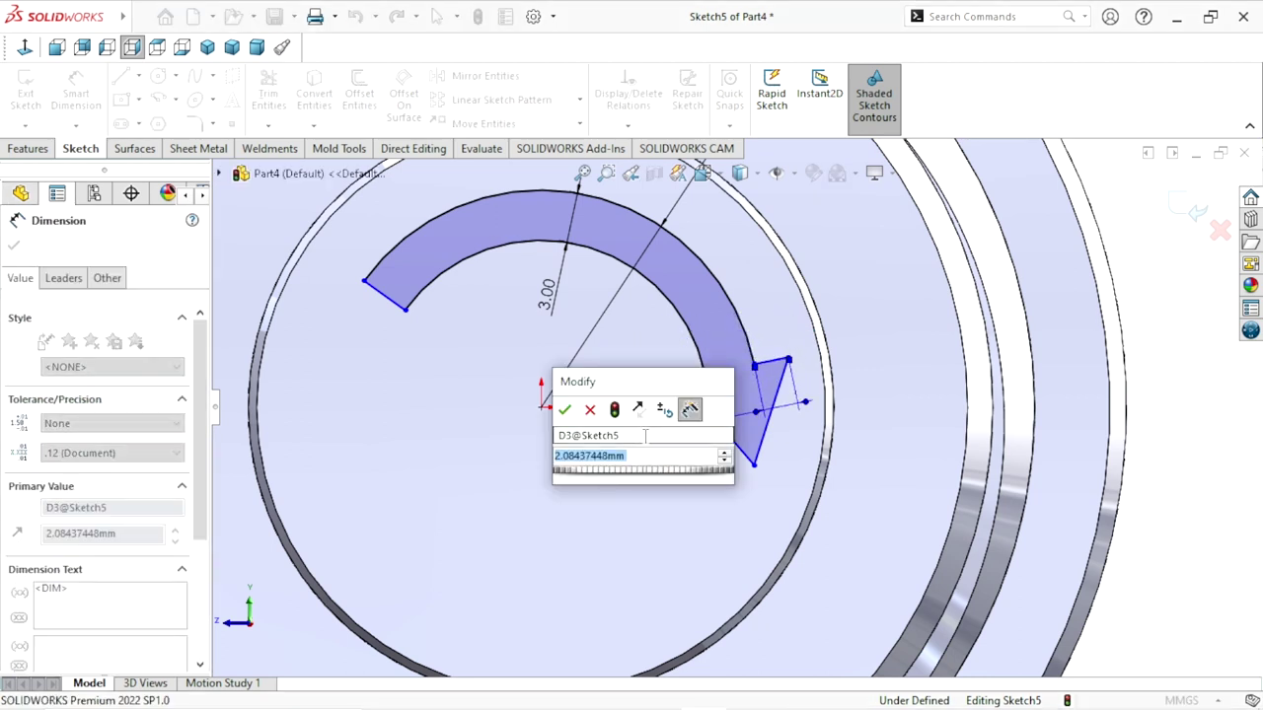
pyautogui.write('1.5')
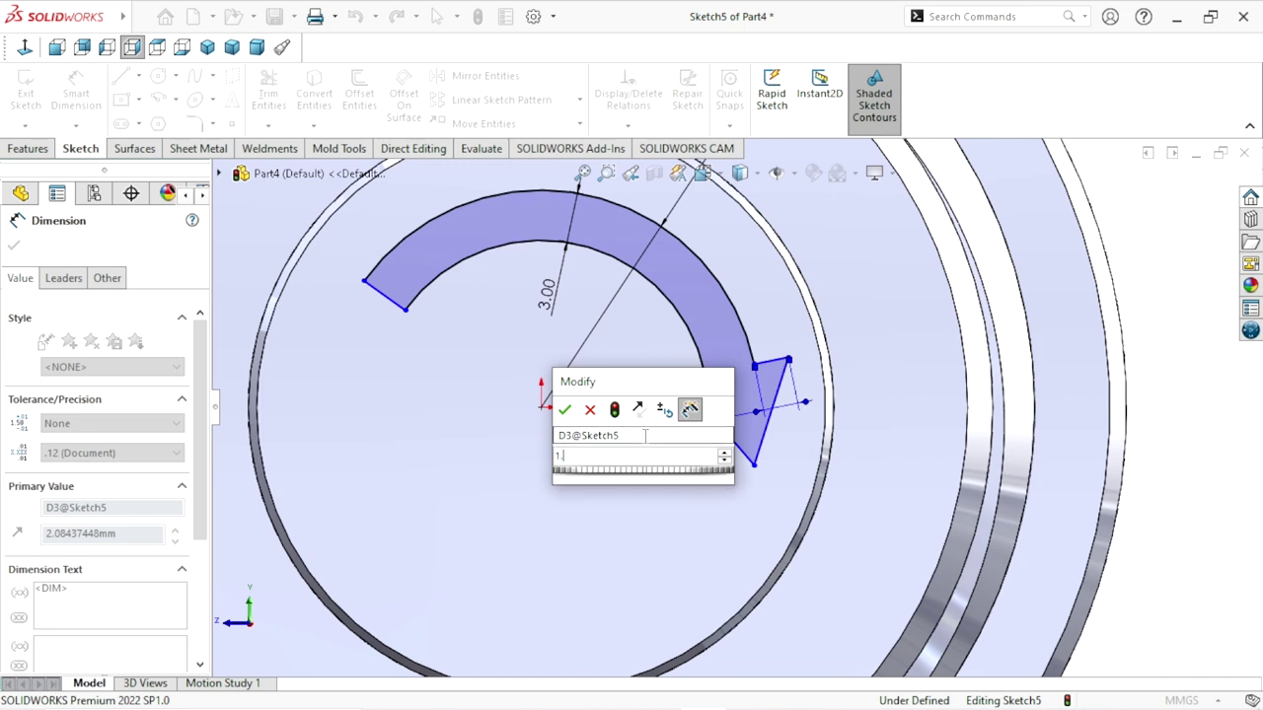
pyautogui.click(570, 412)
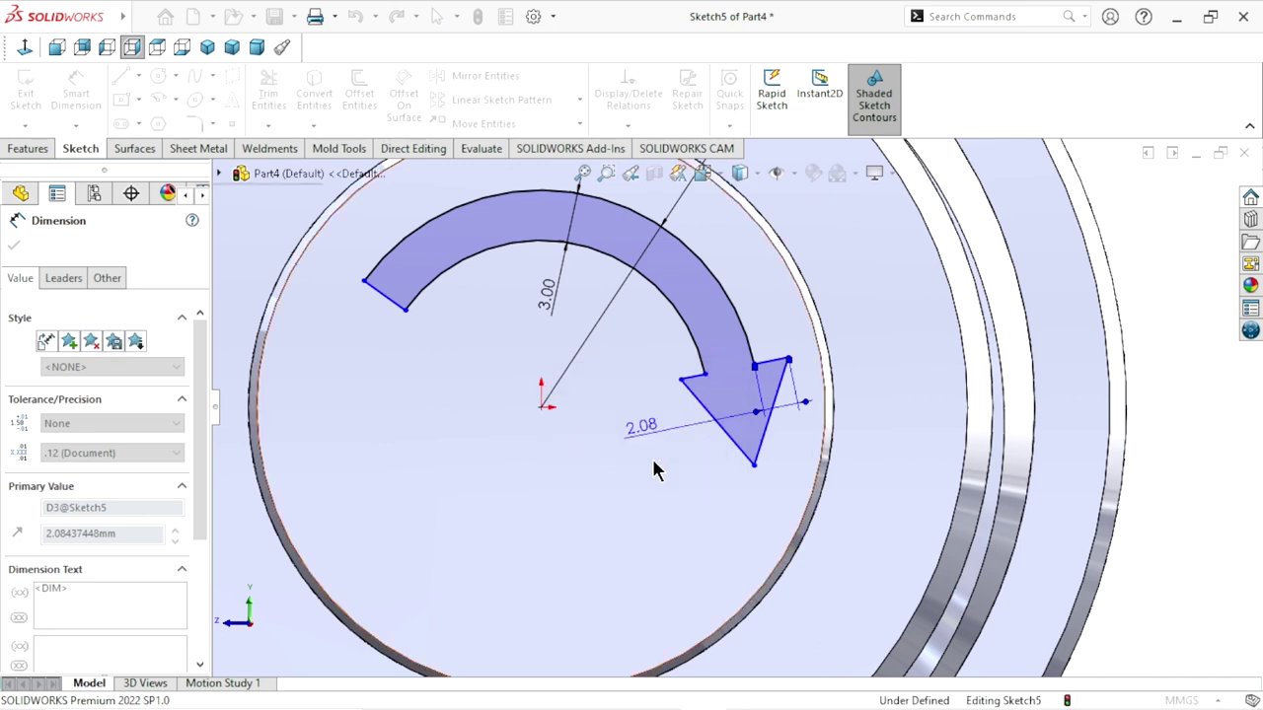
pyautogui.scroll(-1, 745, 391)
pyautogui.scroll(-2, 745, 392)
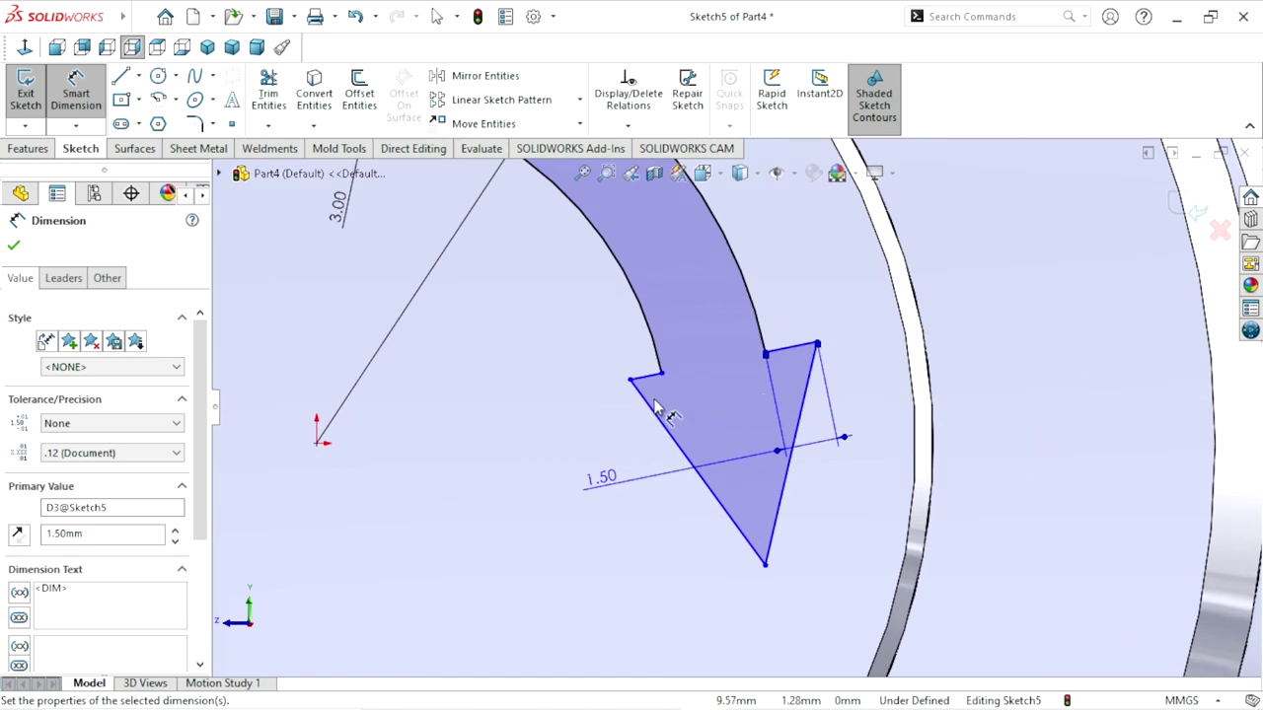
pyautogui.click(643, 378)
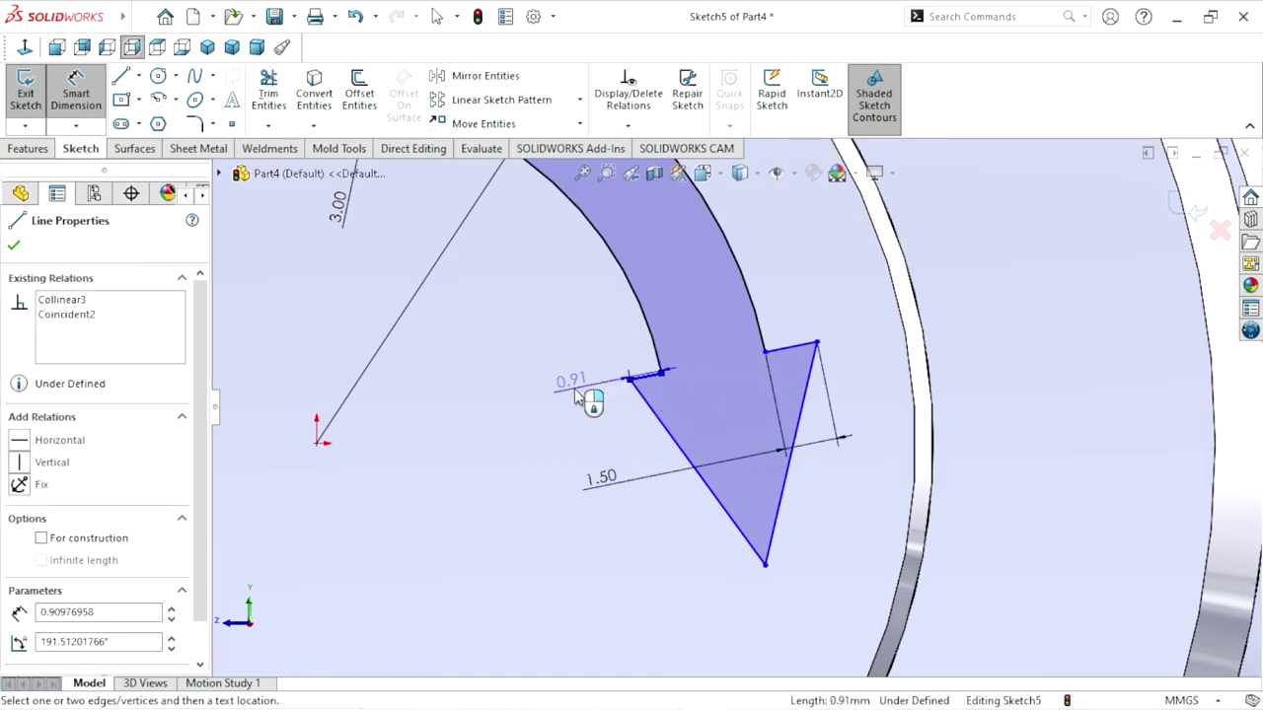
pyautogui.click(566, 373)
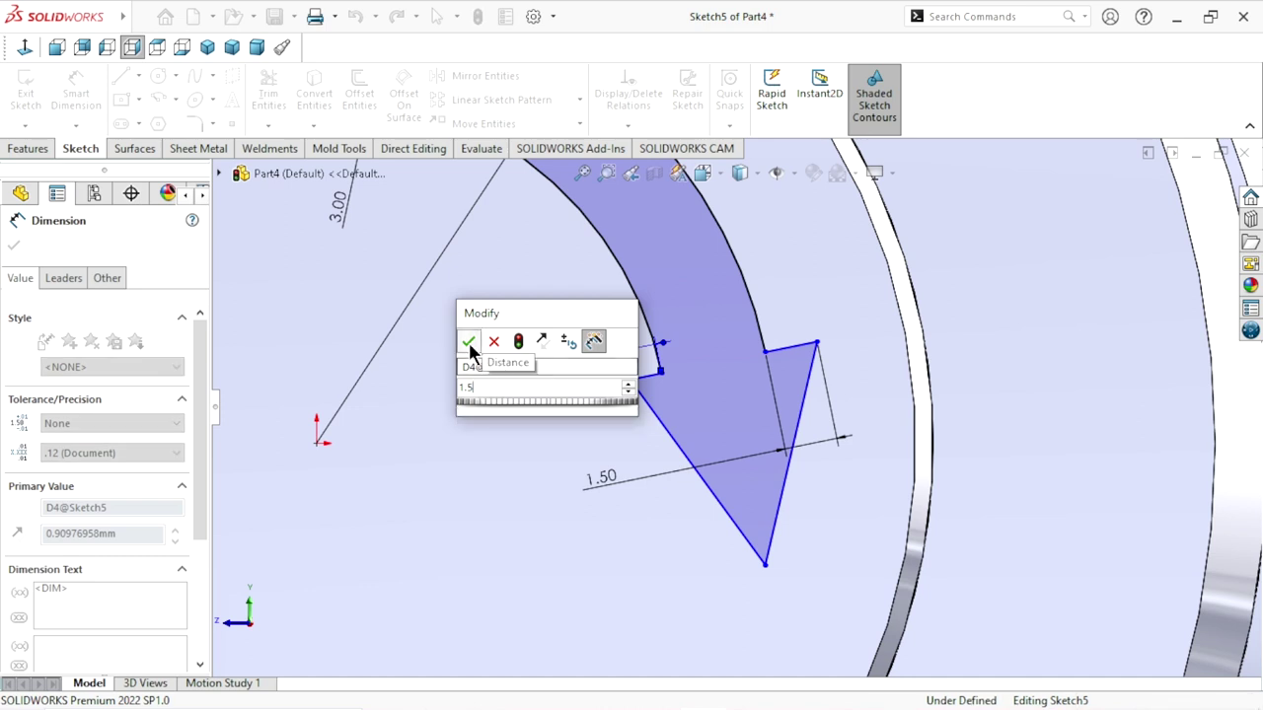
pyautogui.click(469, 341)
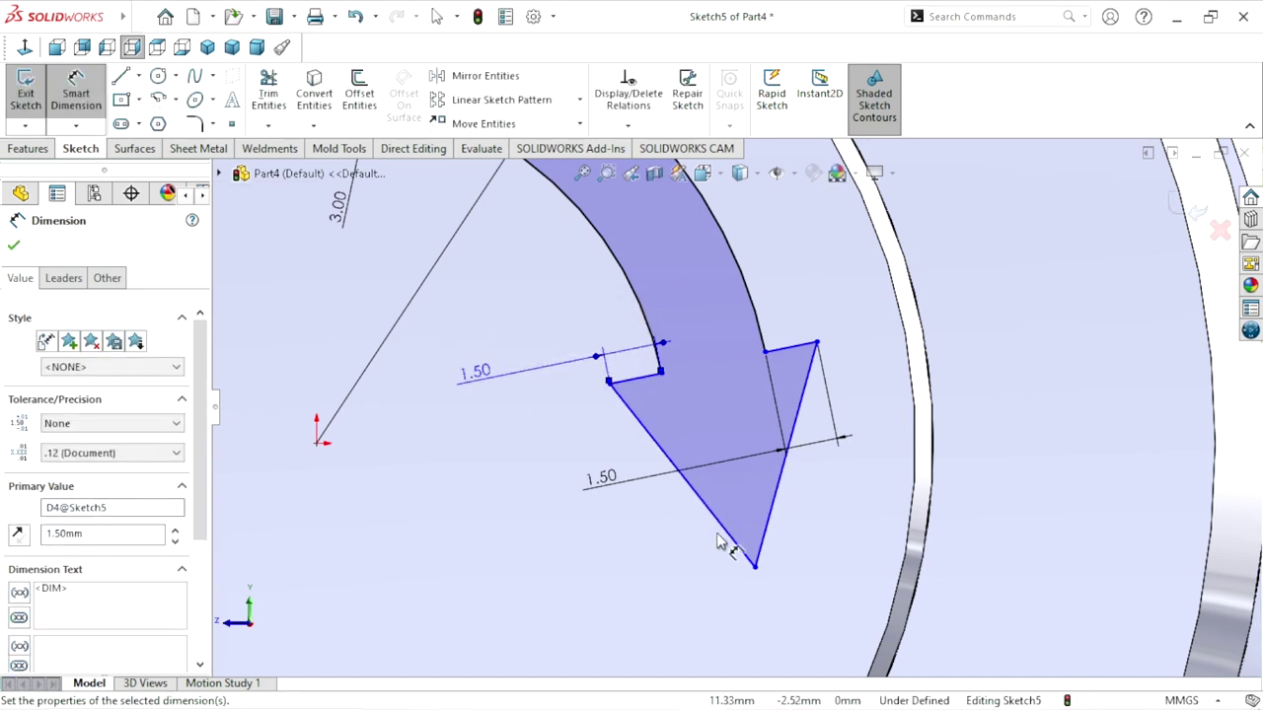
pyautogui.scroll(2, 794, 564)
pyautogui.scroll(-2, 755, 454)
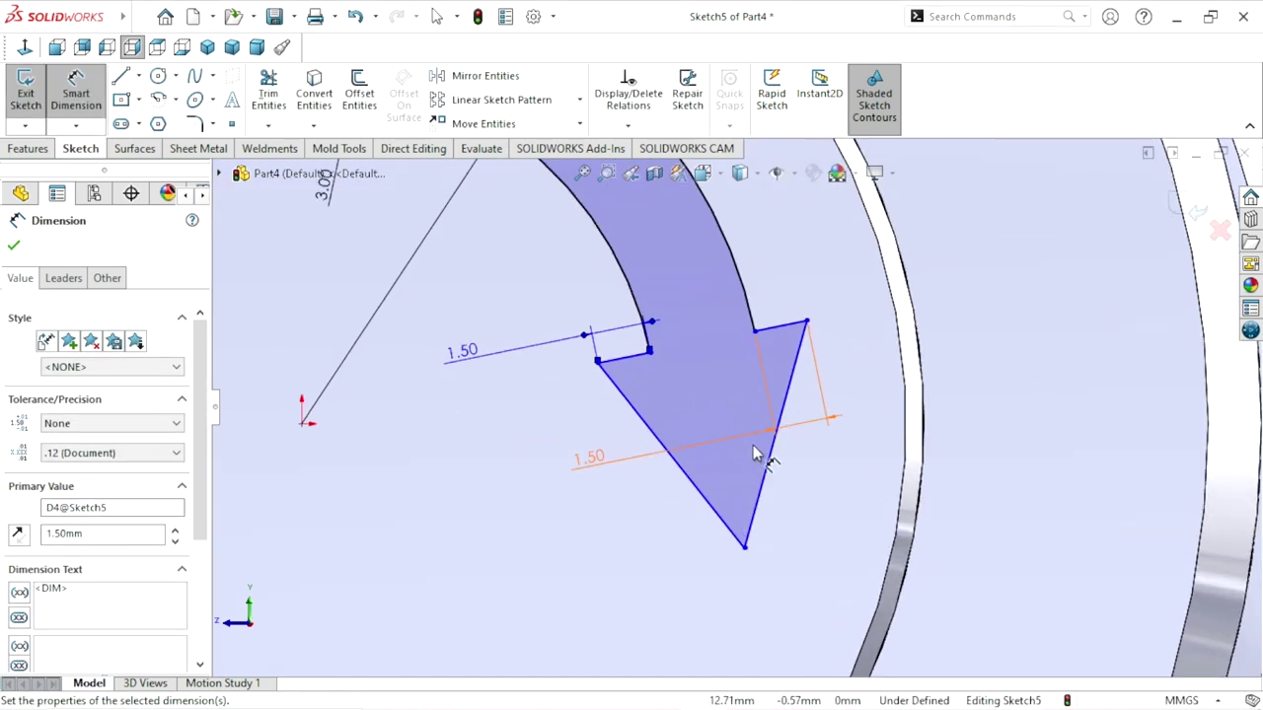
# Dimension the distance from the shoulder edge to the arrow tip, entering 6.5.
pyautogui.click(642, 359)
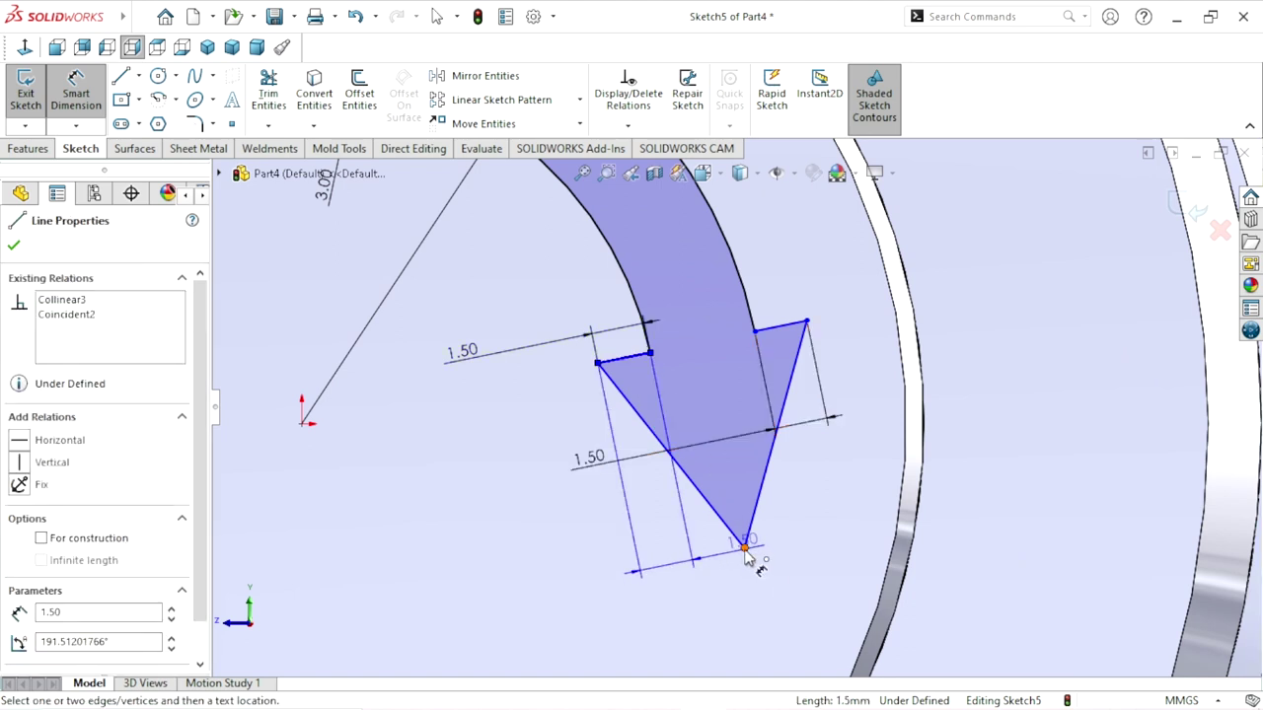
pyautogui.click(745, 549)
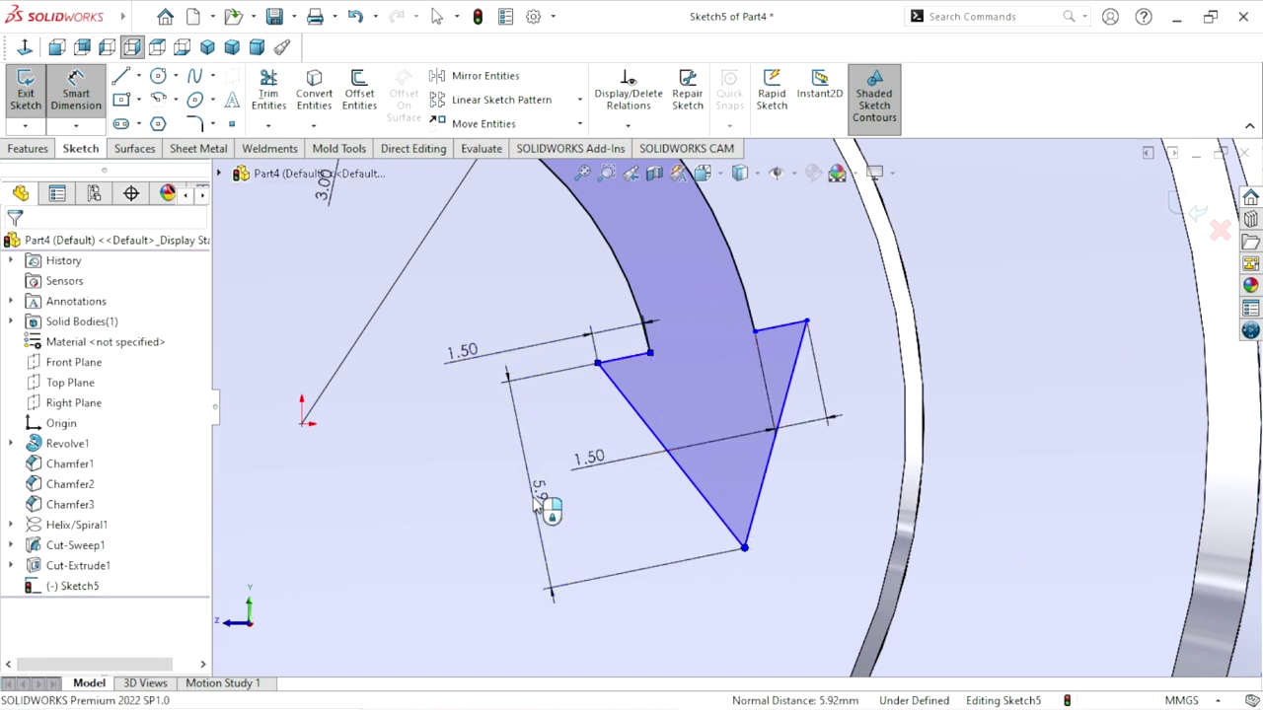
pyautogui.click(541, 505)
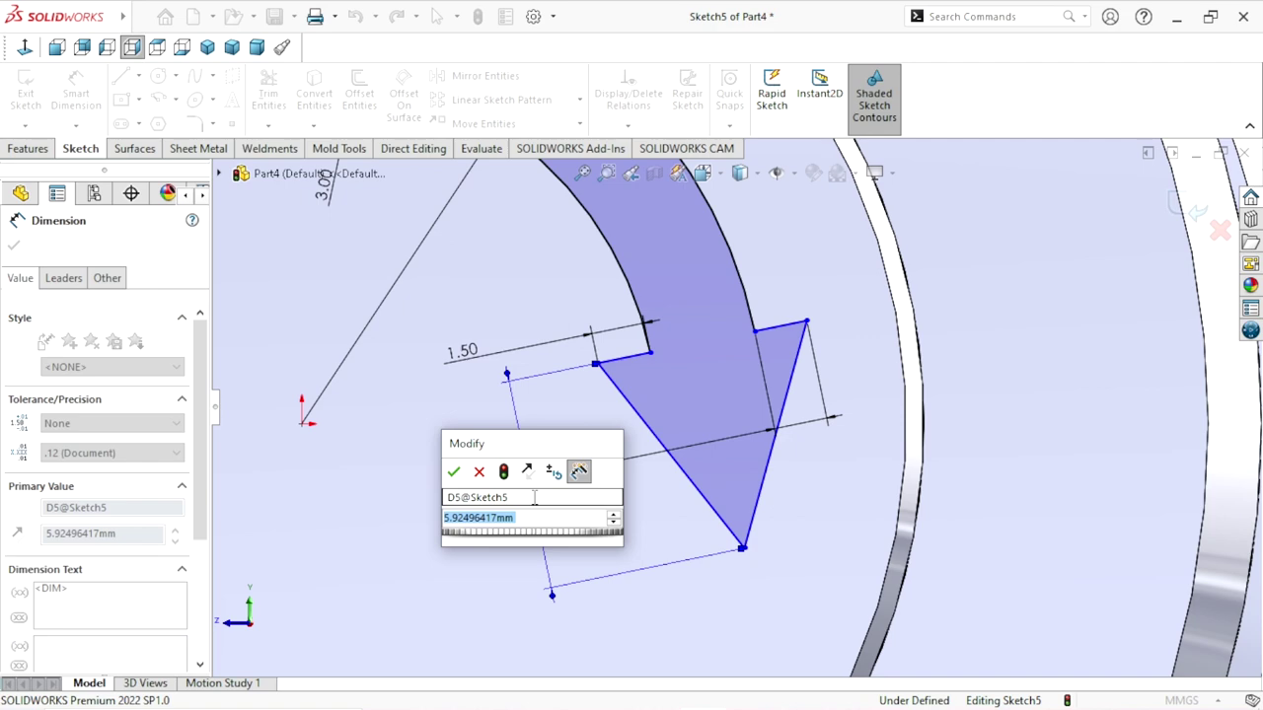
pyautogui.write('6')
pyautogui.write('.5')
pyautogui.press('Return')
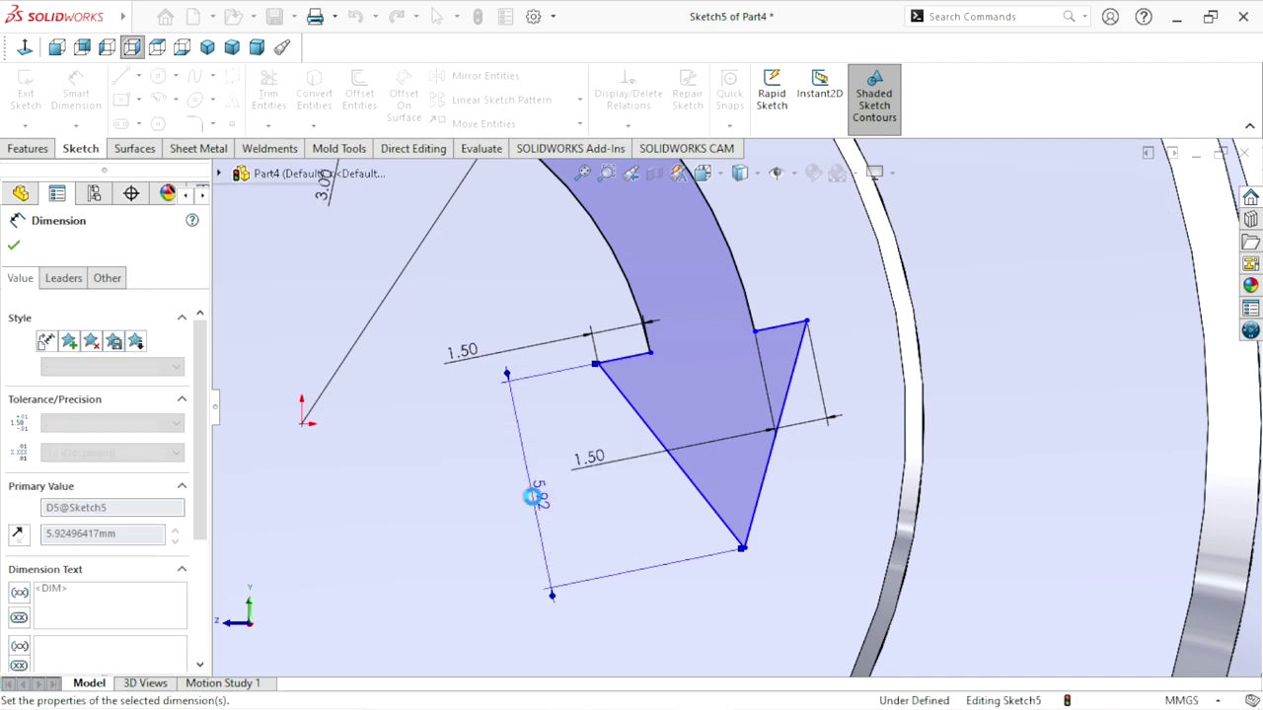
pyautogui.scroll(5, 730, 515)
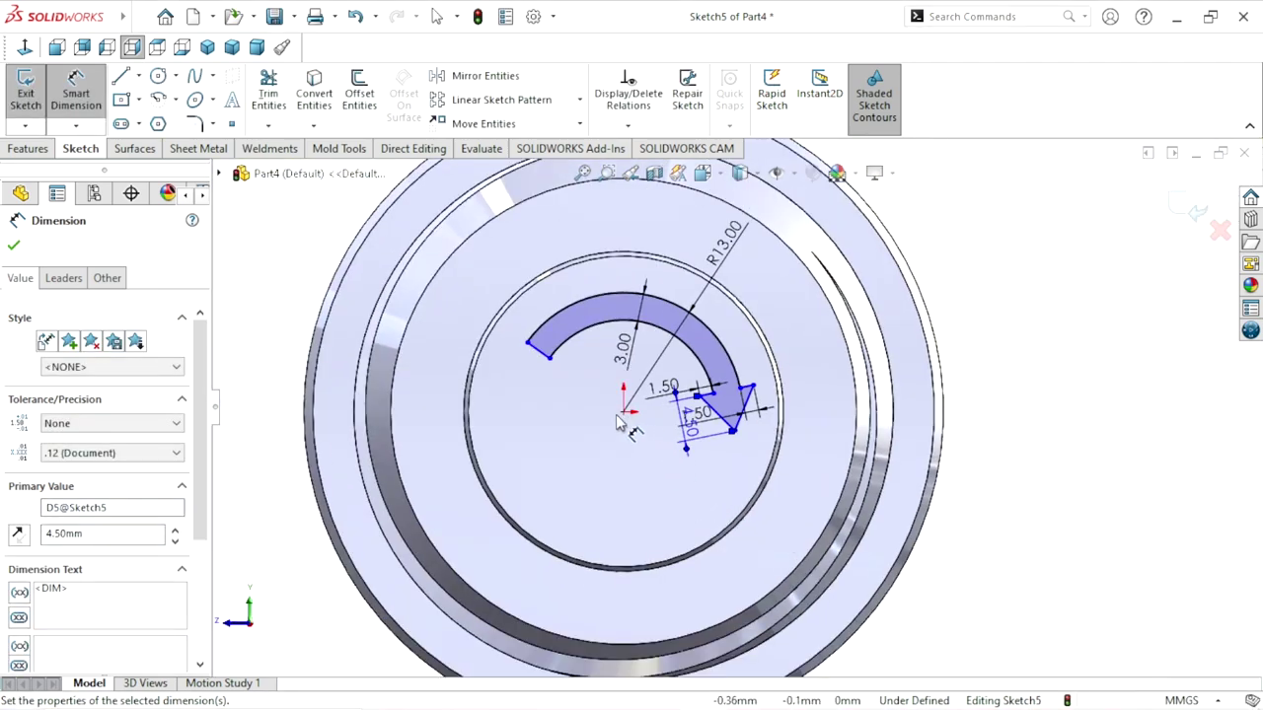
pyautogui.scroll(-3, 604, 424)
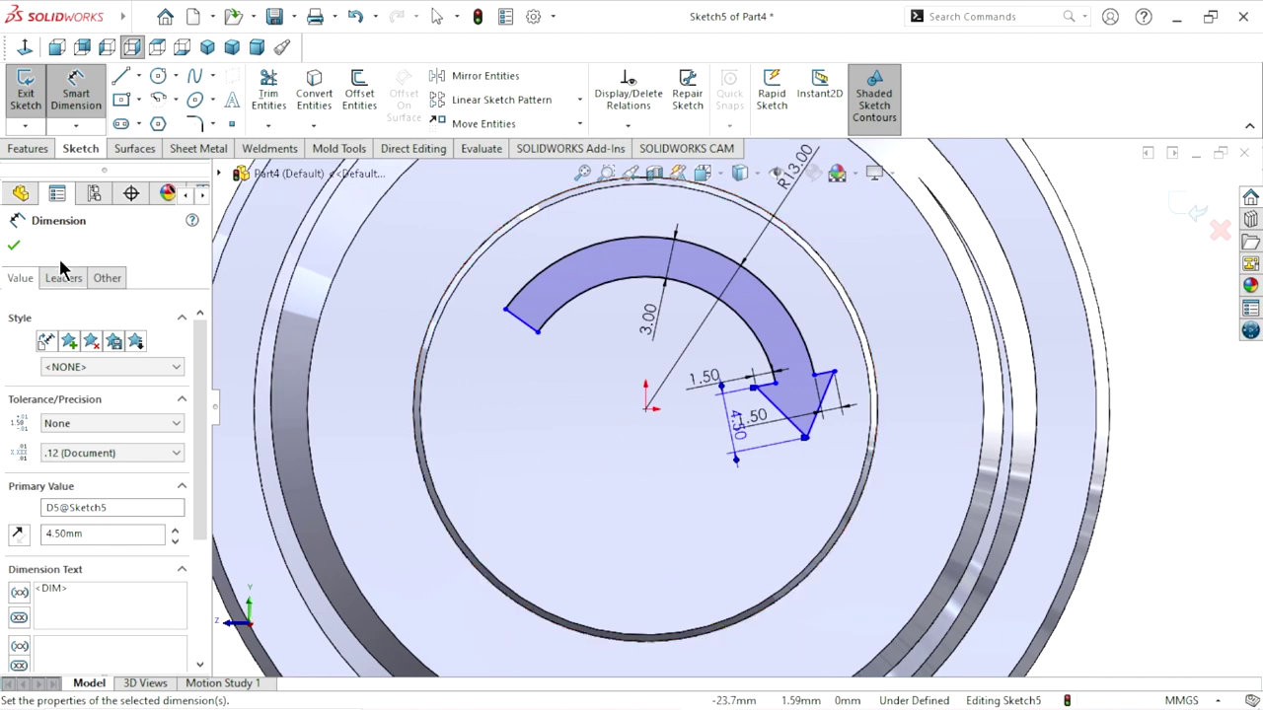
pyautogui.click(13, 247)
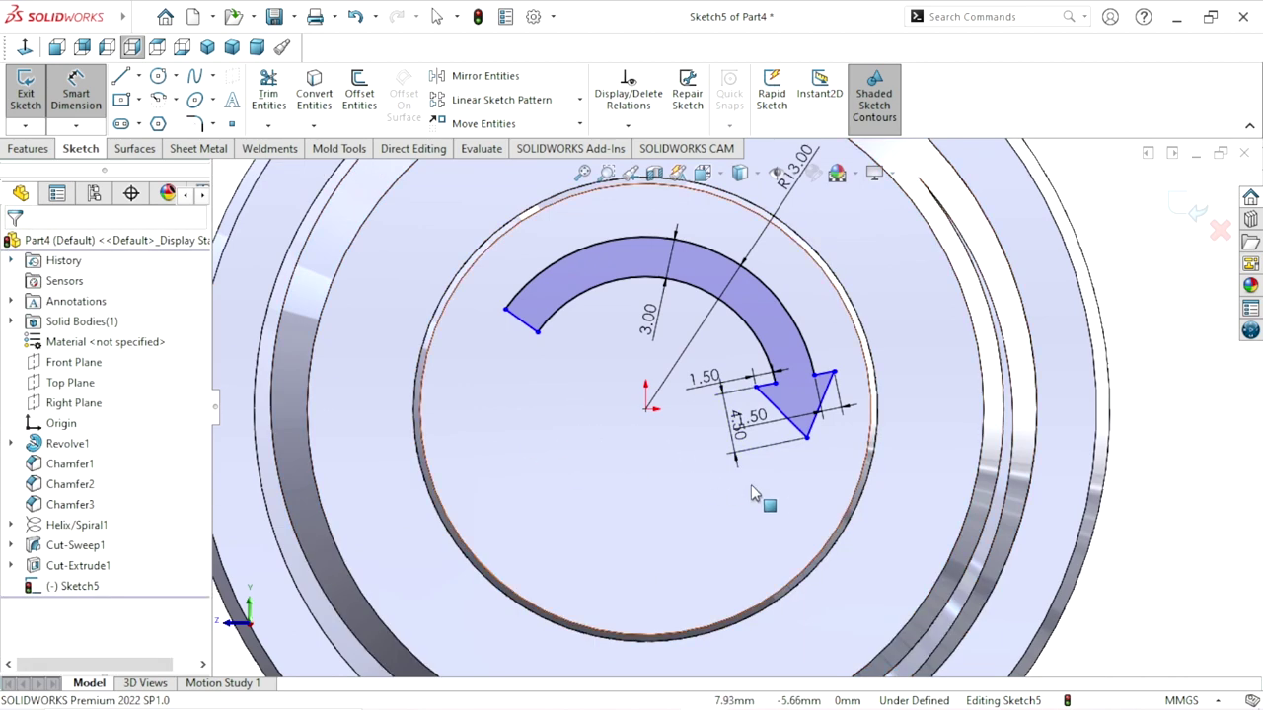
# Start a circular sketch pattern with 2 instances centred on the origin.
pyautogui.press('Escape')
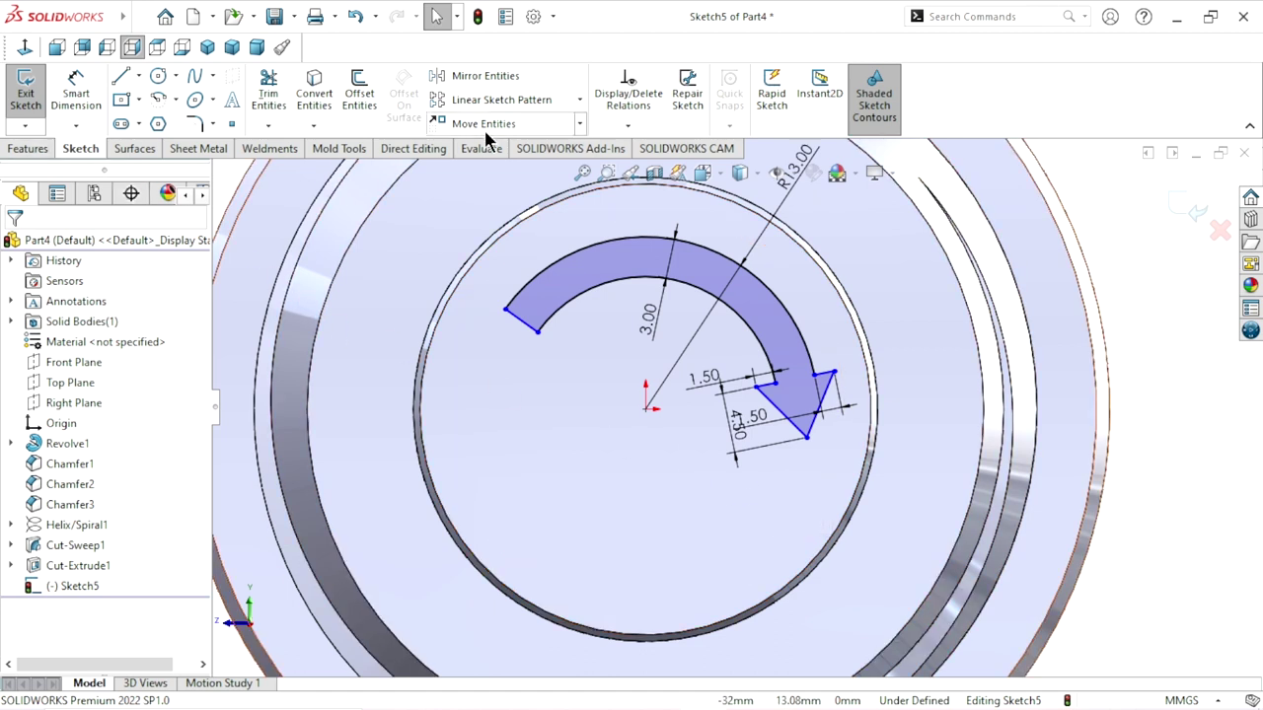
pyautogui.click(580, 100)
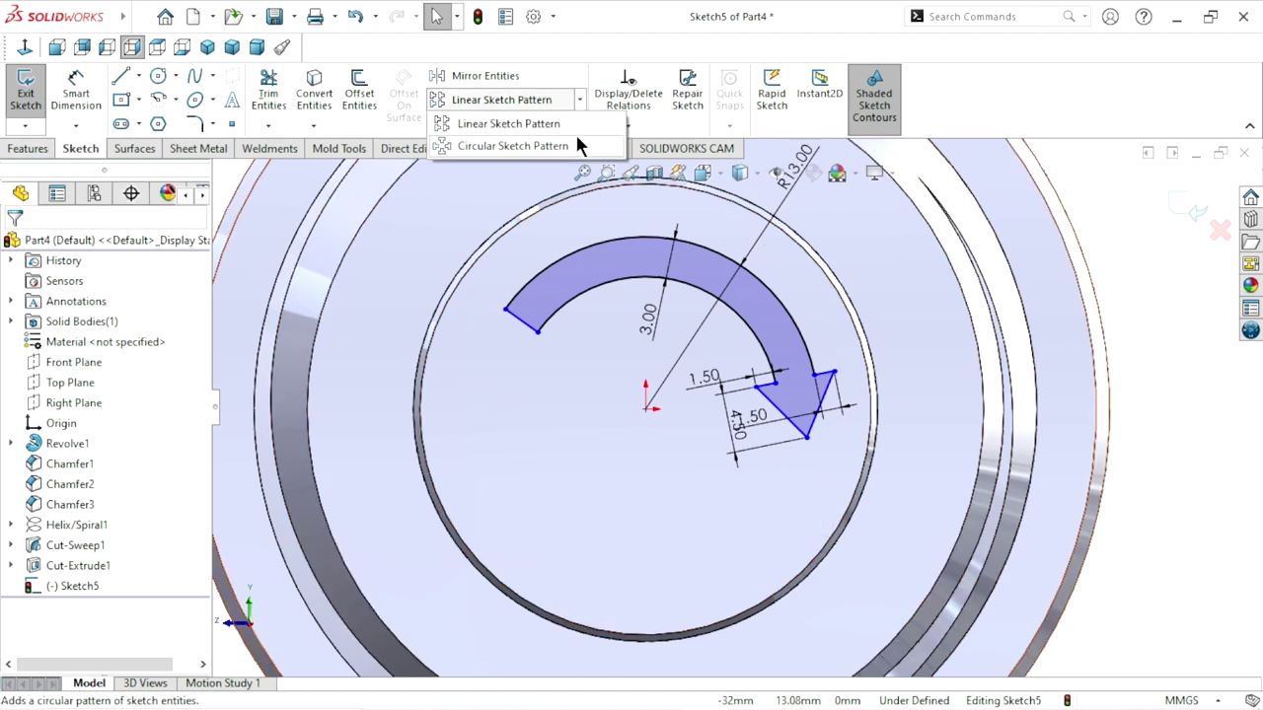
pyautogui.click(562, 140)
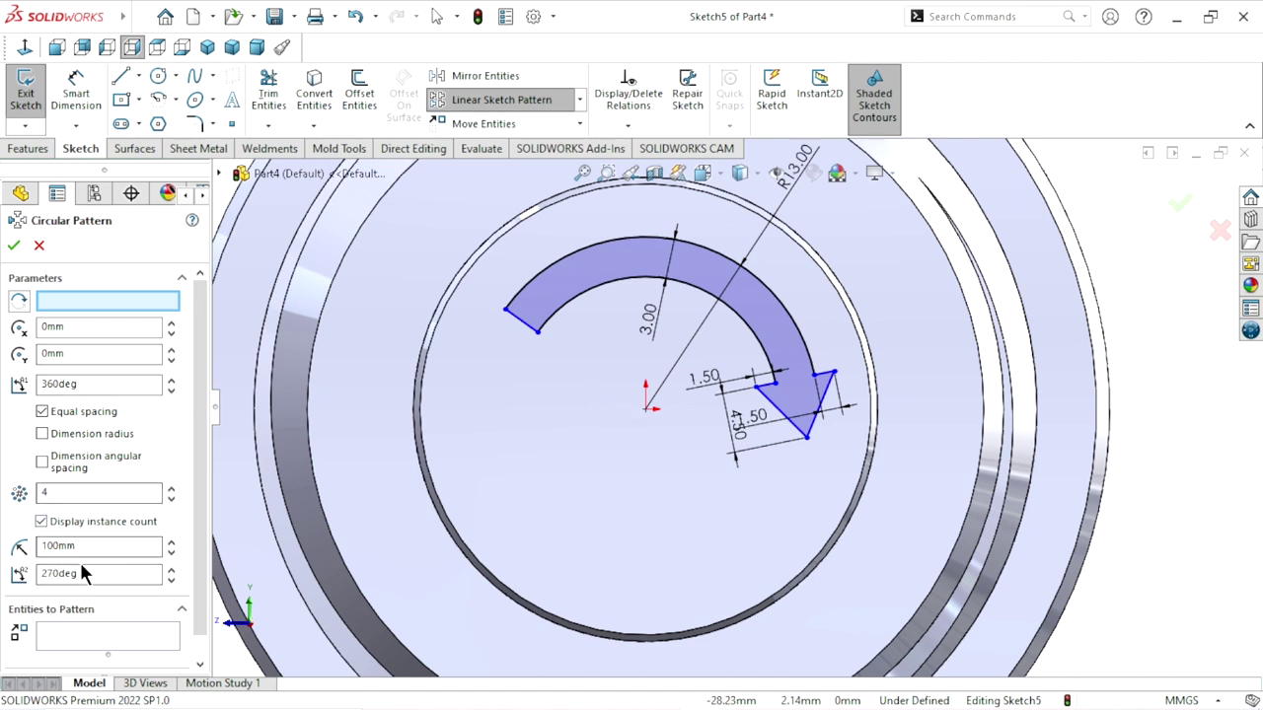
pyautogui.doubleClick(74, 493)
pyautogui.write('2')
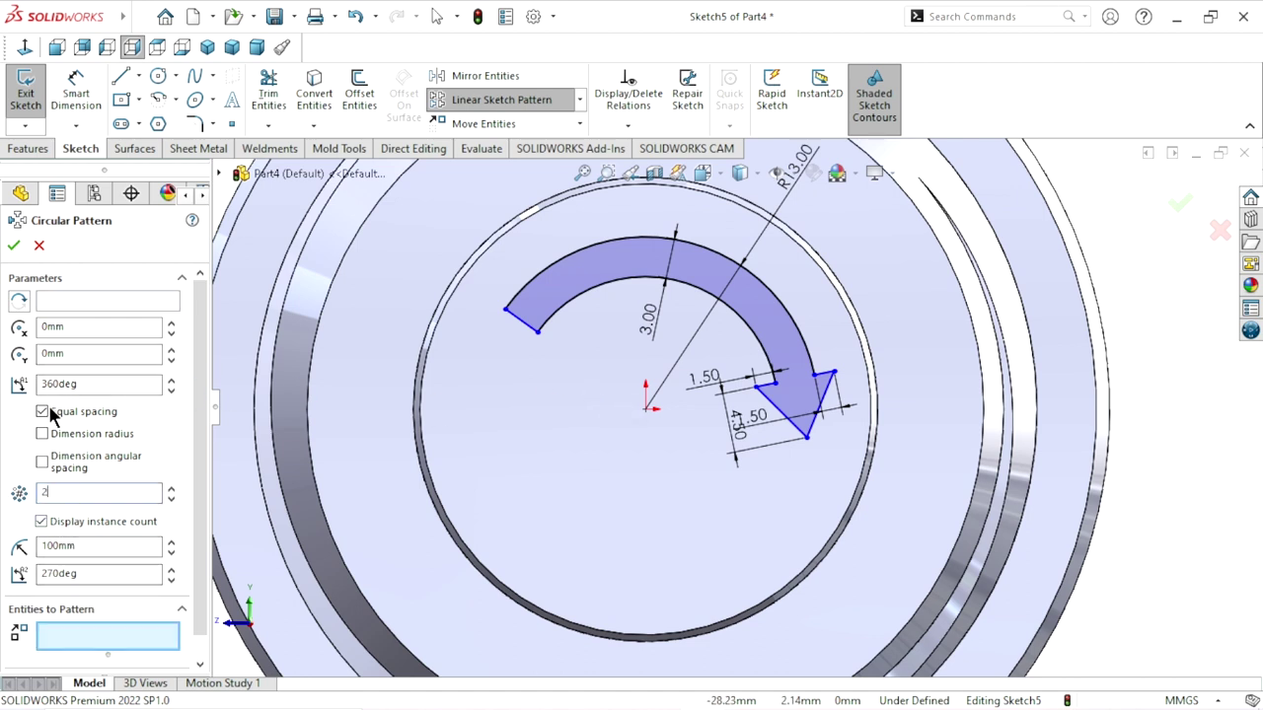
pyautogui.click(94, 301)
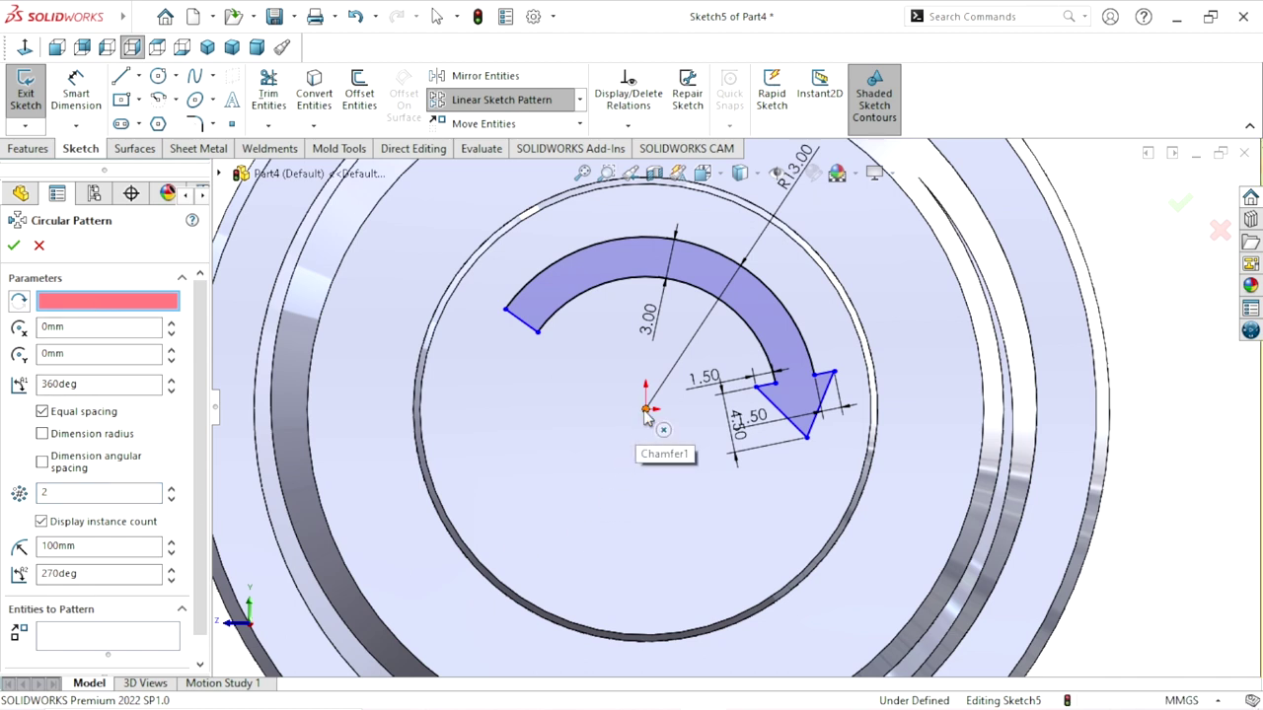
pyautogui.click(645, 411)
# Add the outer arc, inner arc and arrowhead lines as pattern entities.
pyautogui.click(79, 629)
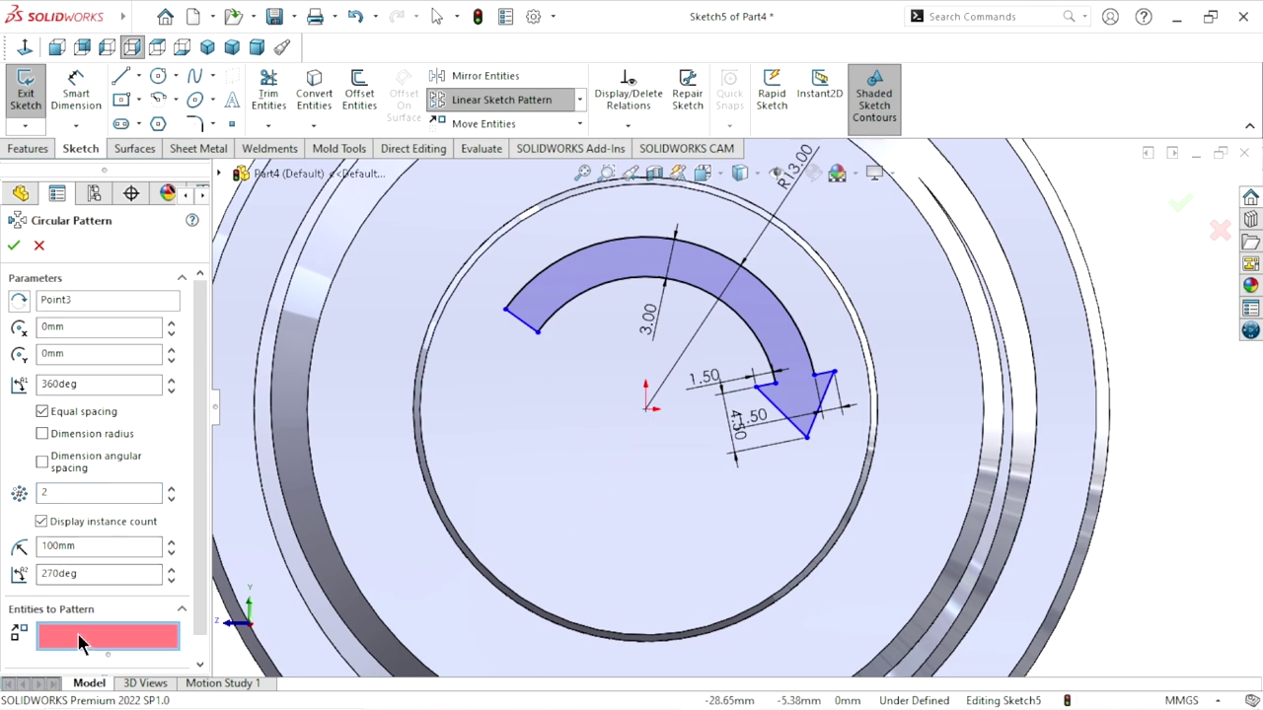
pyautogui.click(582, 256)
pyautogui.click(590, 295)
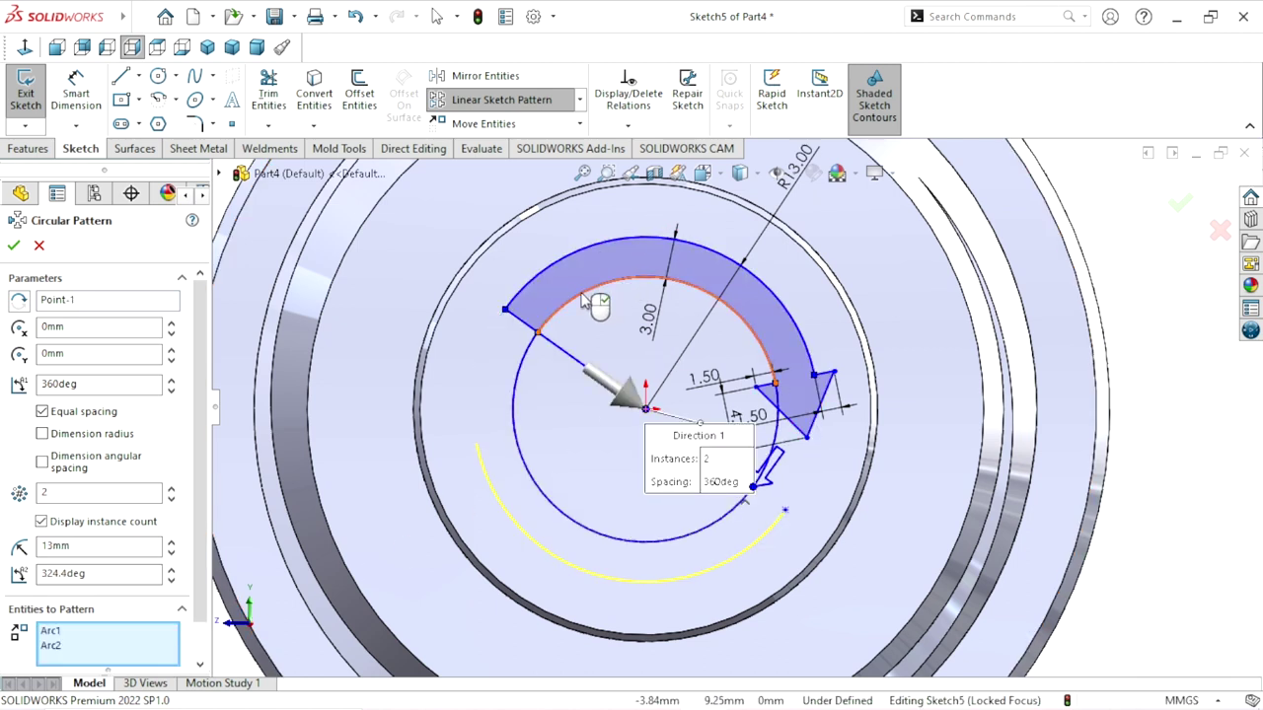
pyautogui.click(526, 332)
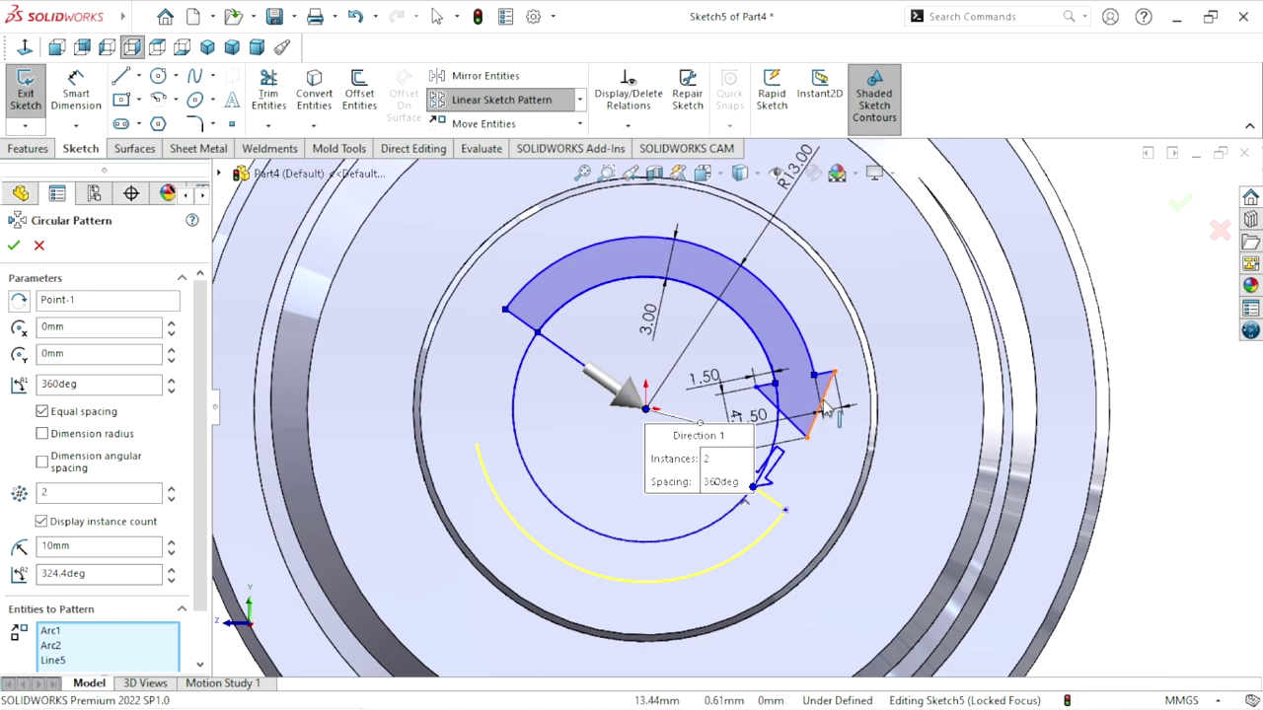
pyautogui.click(771, 386)
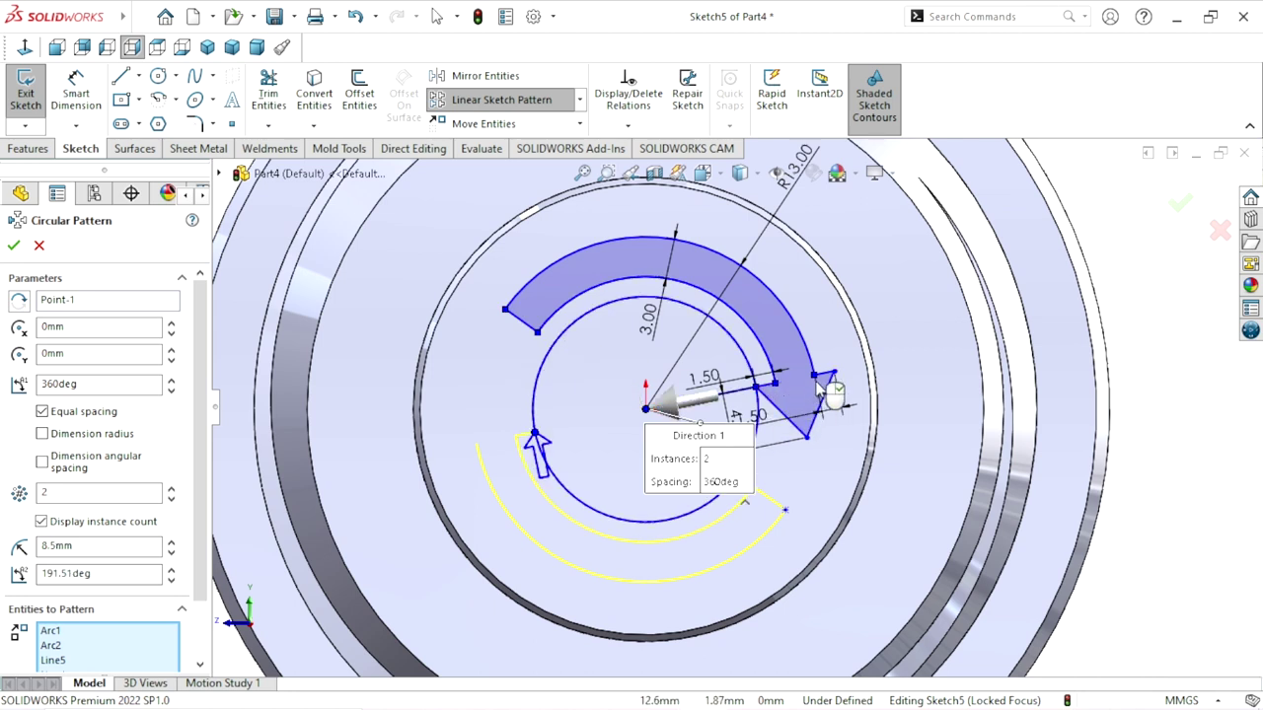
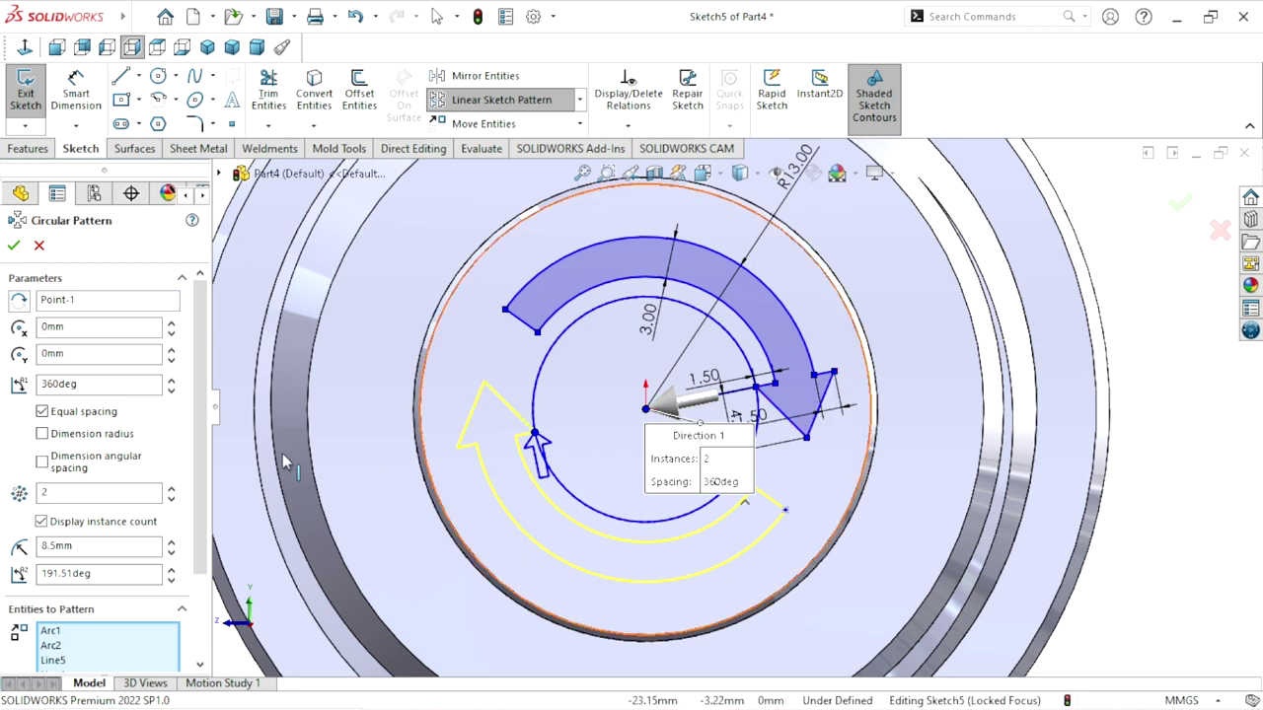
# Accept the 2-instance circular pattern of the curved arrows and fit the part in view.
pyautogui.press('Return')
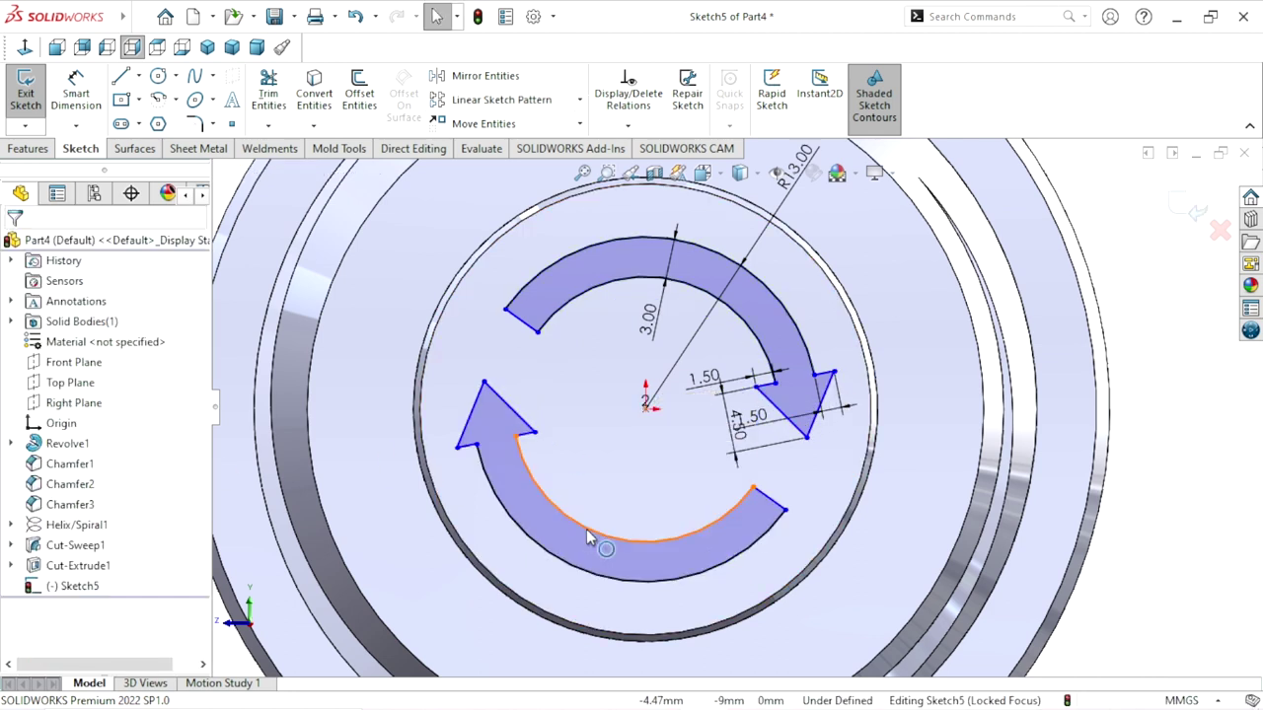
pyautogui.scroll(3, 586, 528)
pyautogui.scroll(2, 602, 534)
pyautogui.press('f')
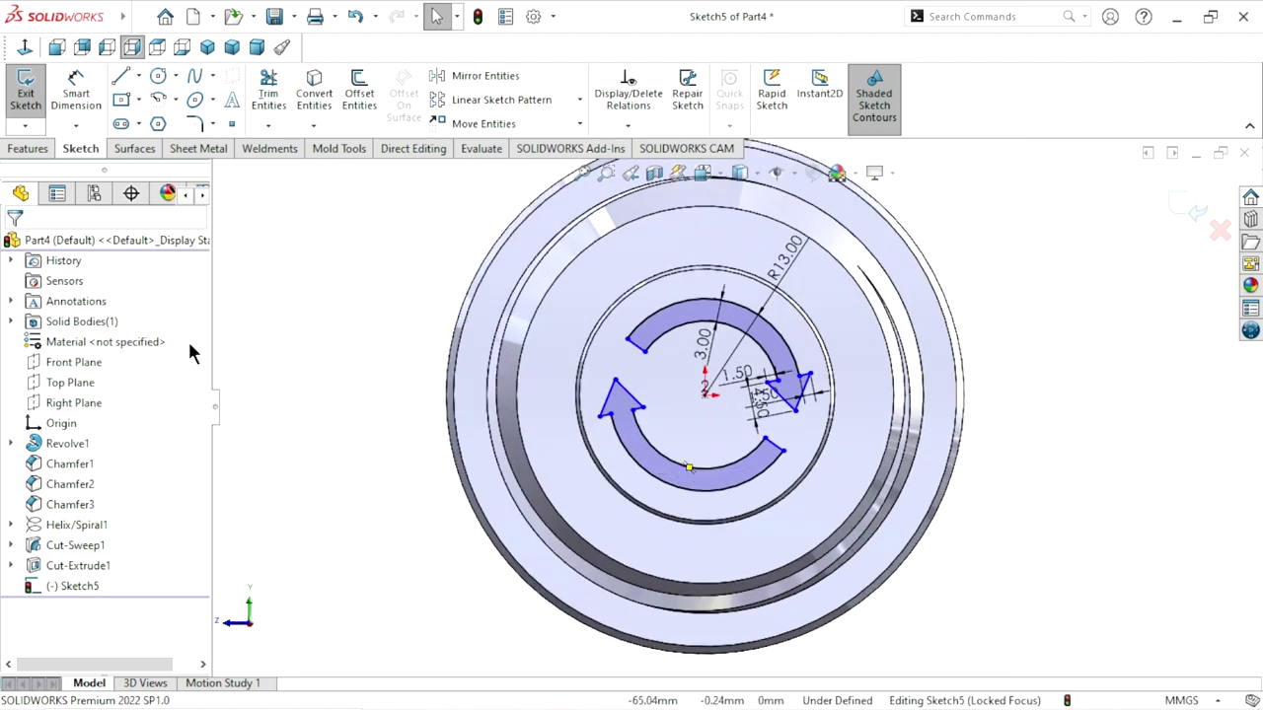
pyautogui.click(29, 149)
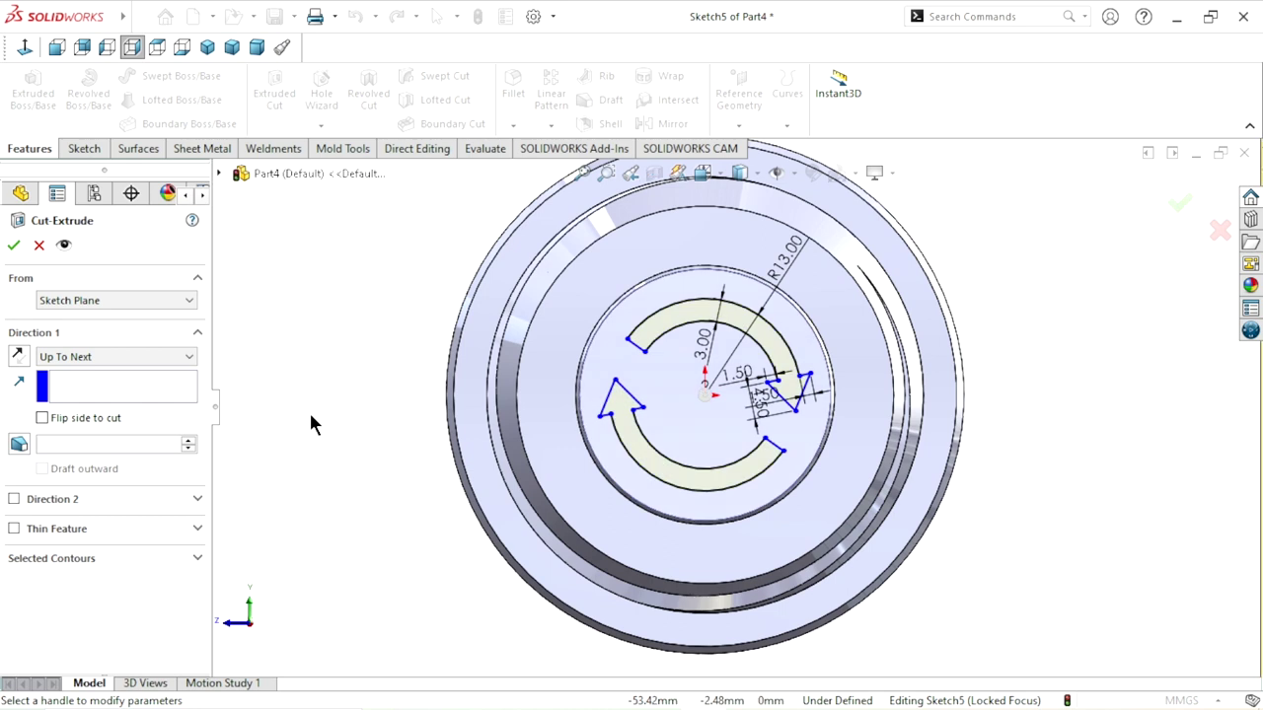
# Cut the two arrow shapes into the end face with a 1 mm Blind Extruded Cut.
pyautogui.click(96, 357)
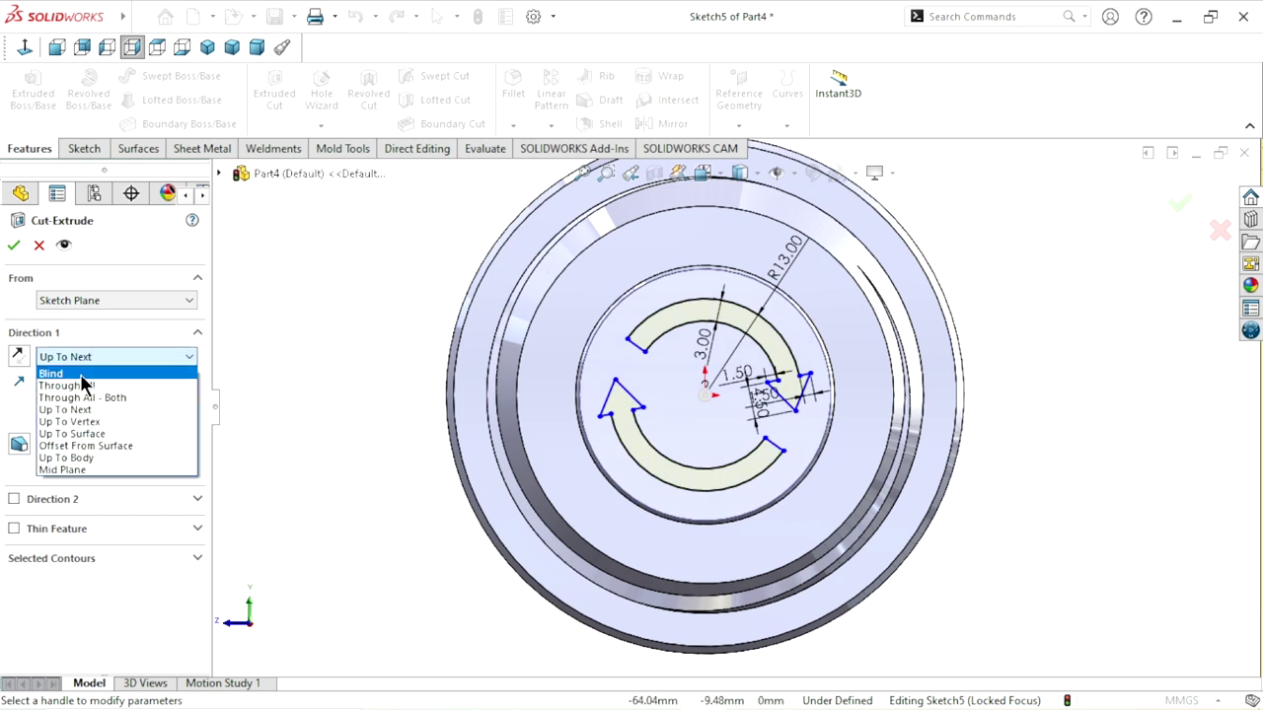
pyautogui.click(85, 374)
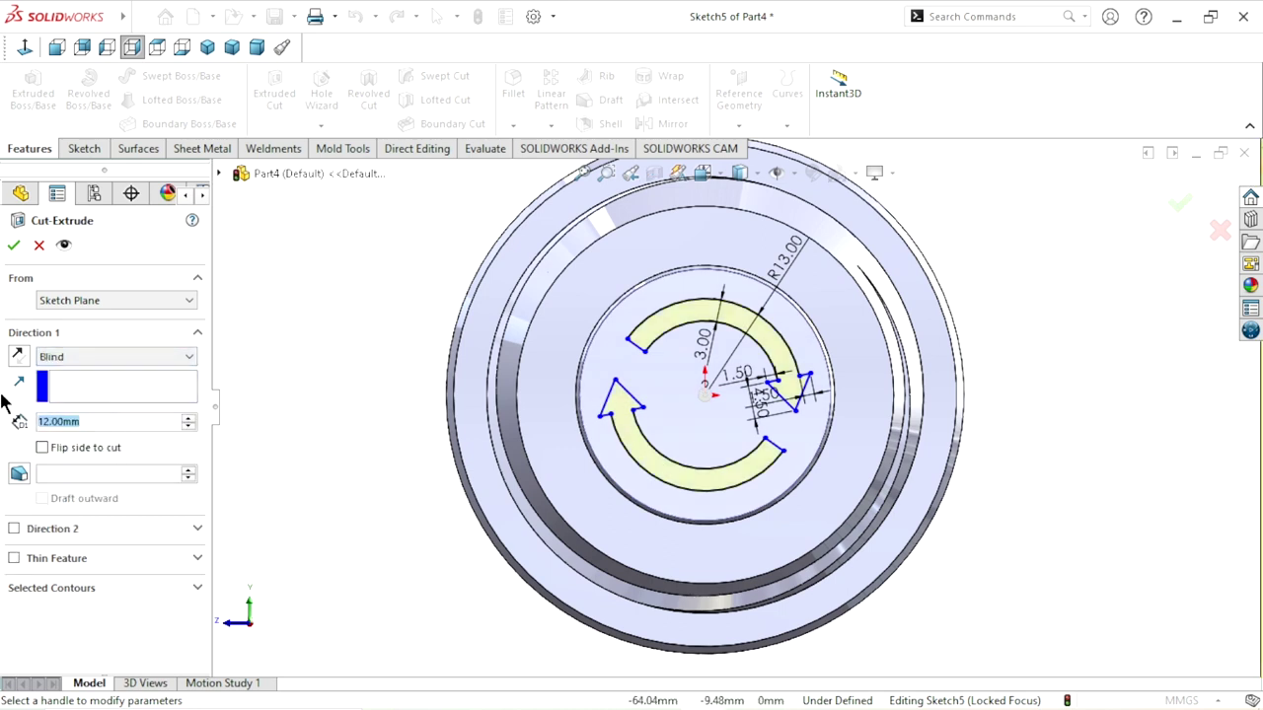
pyautogui.write('1')
pyautogui.press('Return')
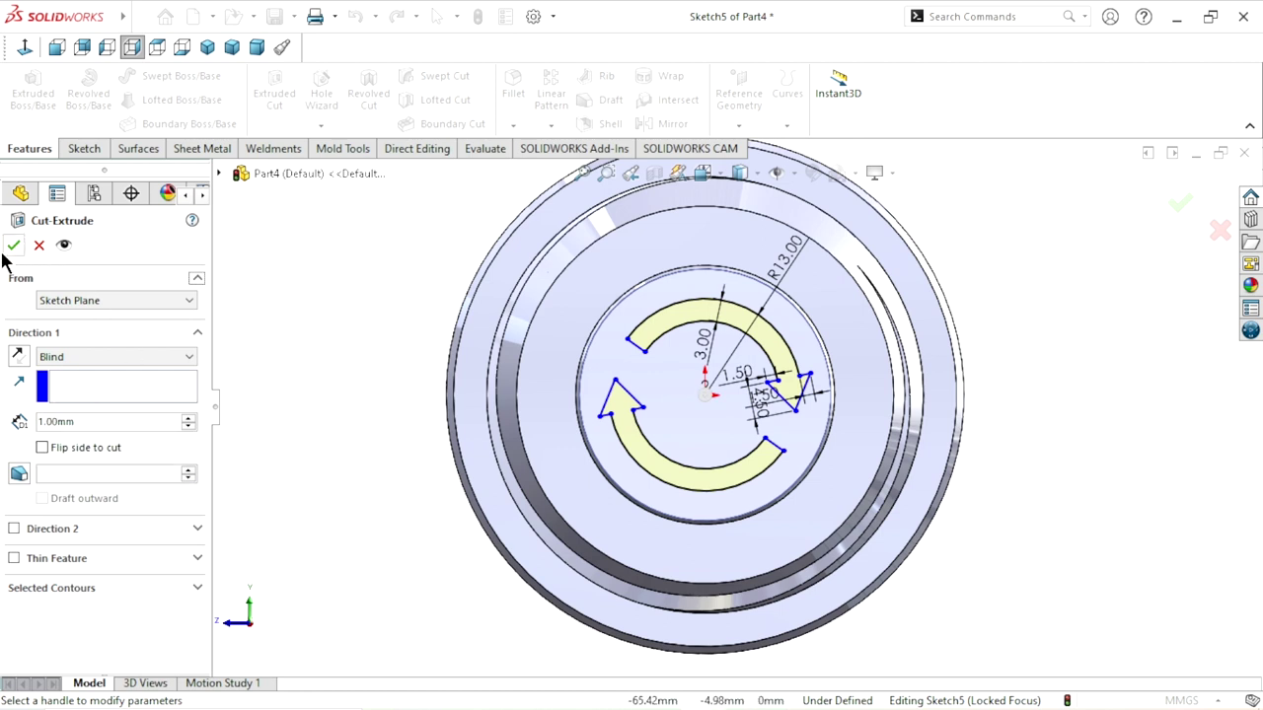
pyautogui.click(13, 247)
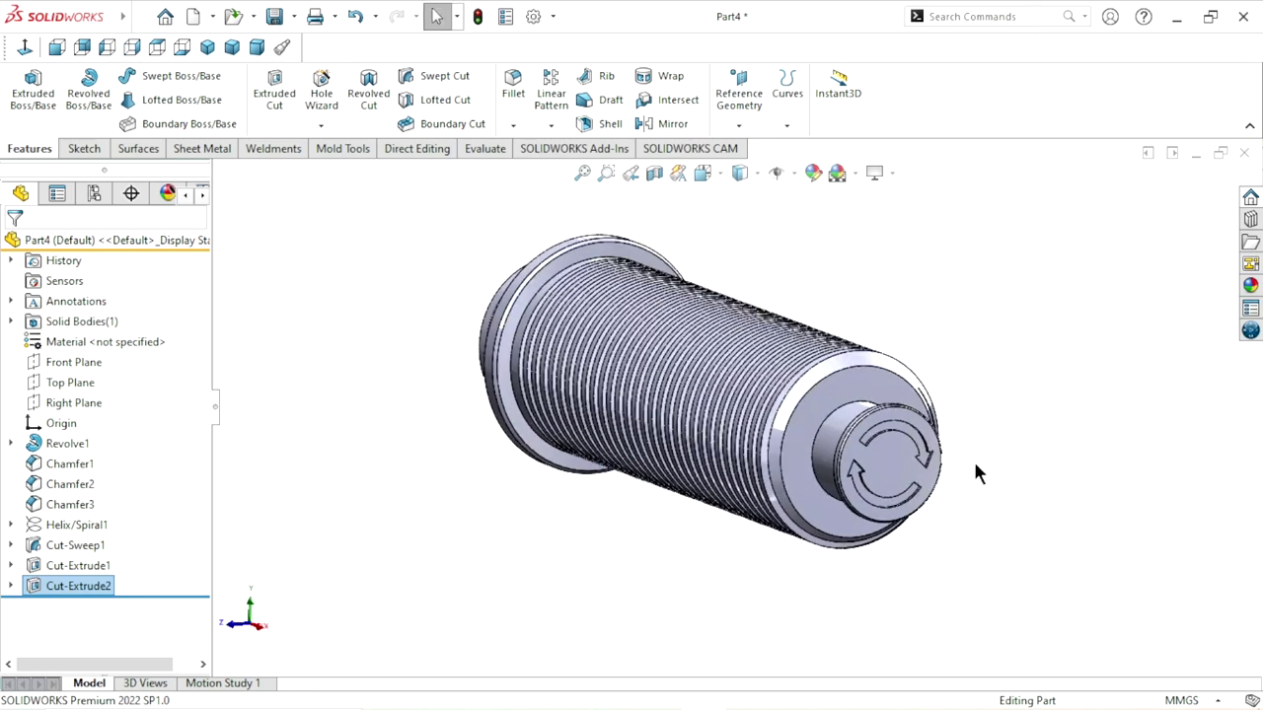
# Deselect the arrow cut, zoom around the piston, and show the Appearances, Scenes, and Decals library.
pyautogui.scroll(-2, 931, 464)
pyautogui.scroll(-2, 867, 490)
pyautogui.click(1054, 408)
pyautogui.scroll(1, 809, 499)
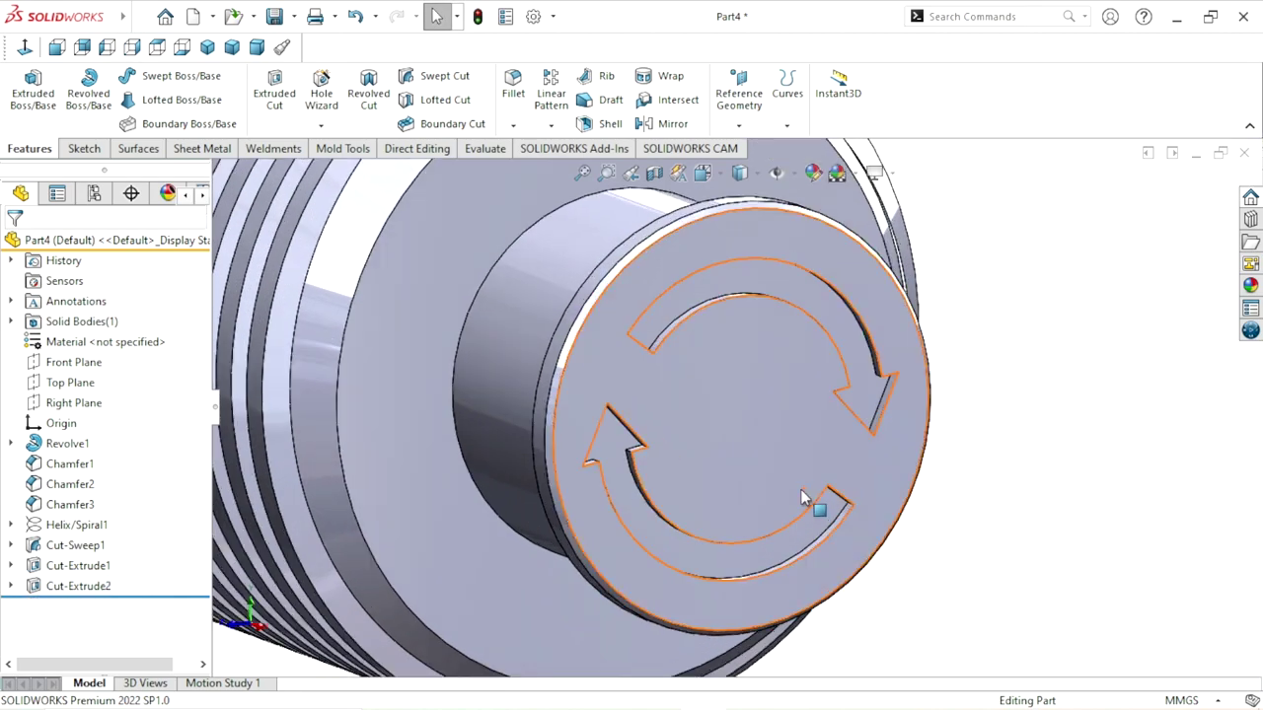
pyautogui.scroll(1, 814, 507)
pyautogui.scroll(1, 890, 526)
pyautogui.scroll(1, 891, 526)
pyautogui.scroll(-1, 906, 460)
pyautogui.scroll(3, 905, 460)
pyautogui.scroll(-2, 730, 331)
pyautogui.scroll(-1, 730, 330)
pyautogui.scroll(3, 744, 410)
pyautogui.scroll(1, 789, 379)
pyautogui.click(1249, 306)
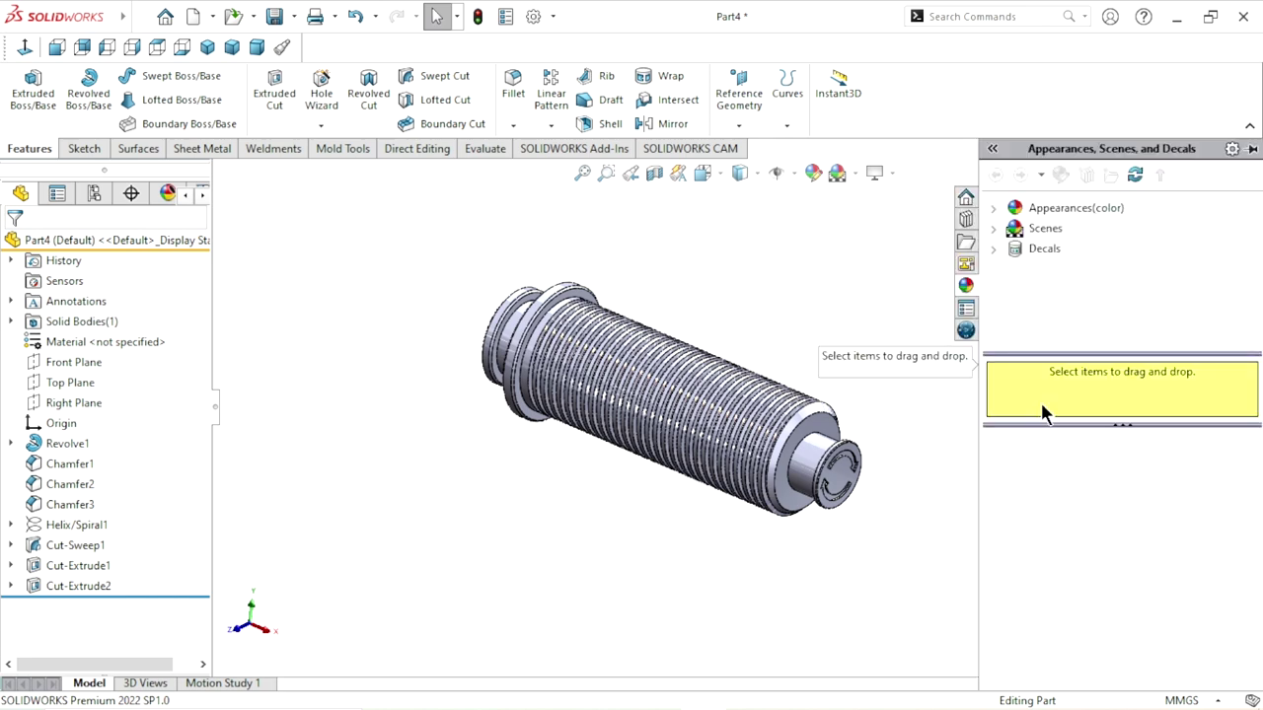
# Apply the carbon steel appearance from Metal > Steel to the whole piston.
pyautogui.click(995, 210)
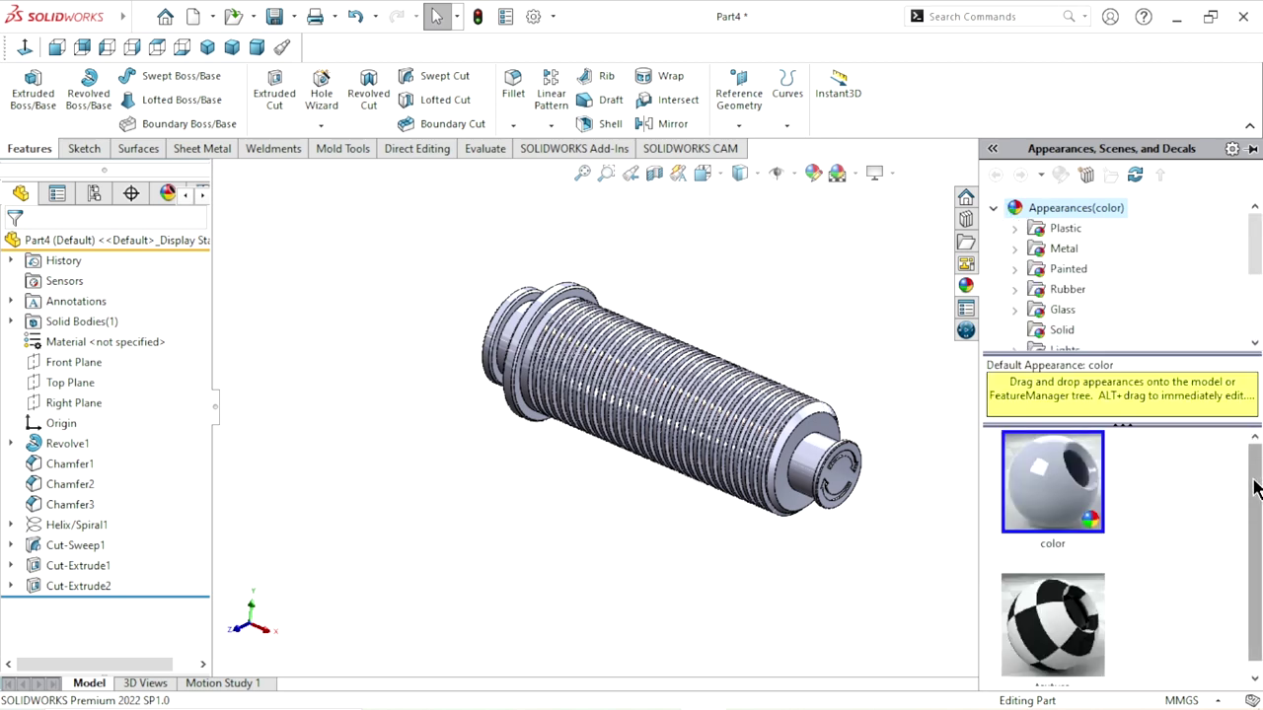
pyautogui.click(1054, 252)
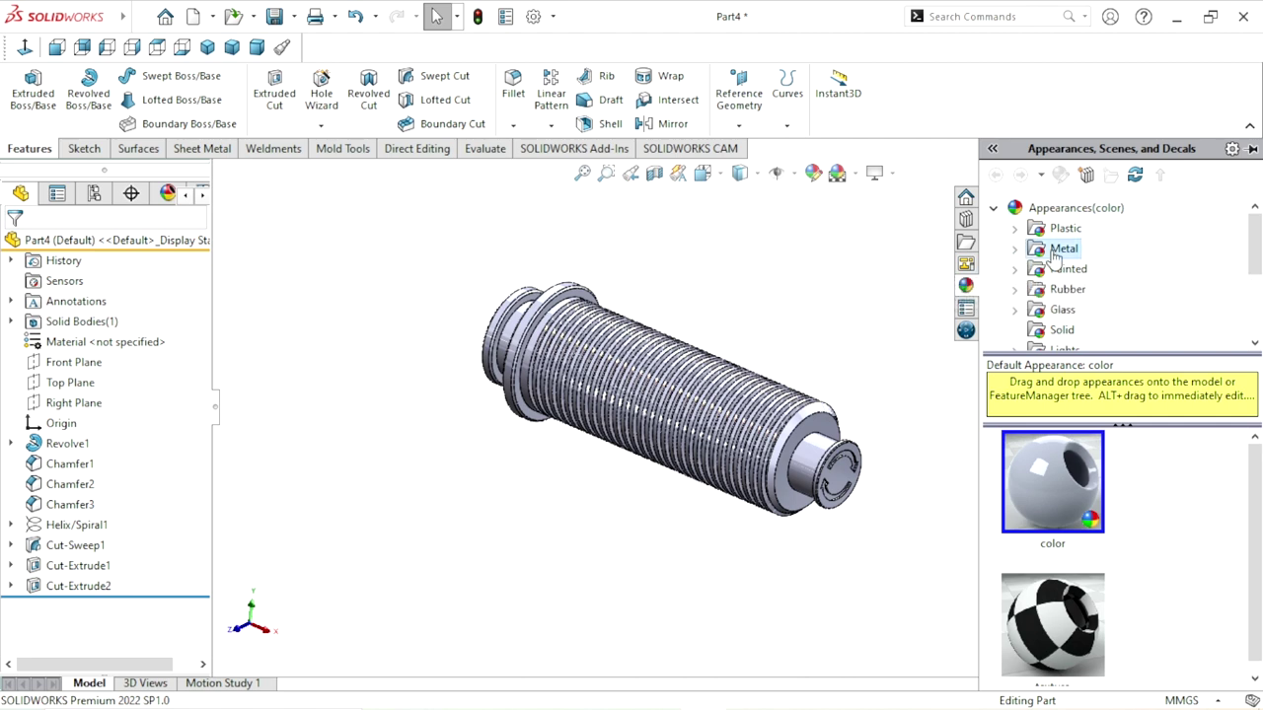
pyautogui.click(1015, 249)
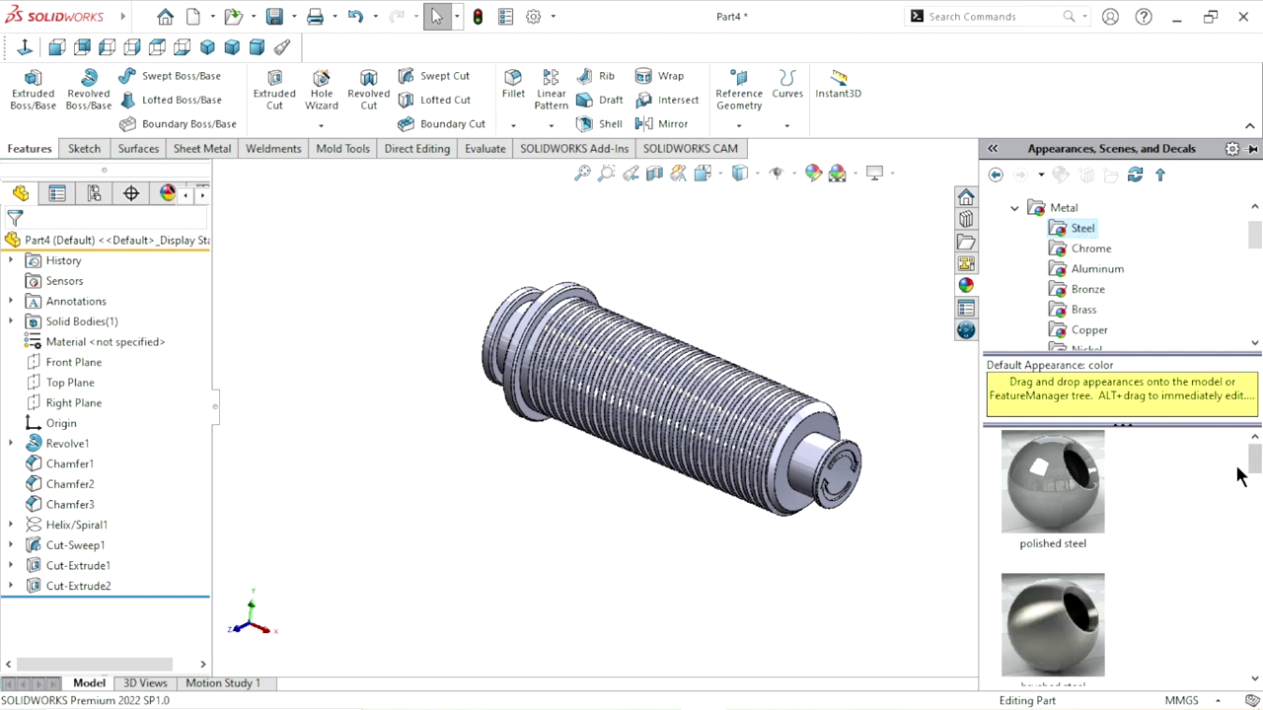
pyautogui.moveTo(1255, 461); pyautogui.dragTo(1255, 570)
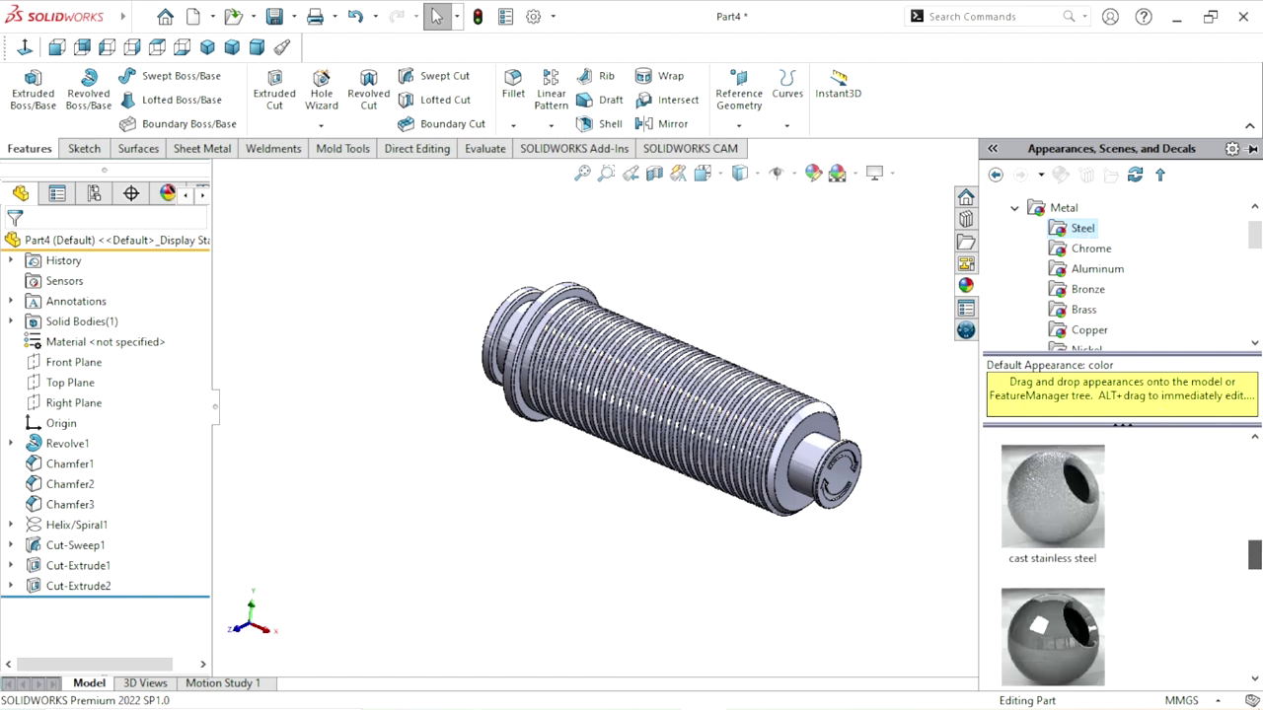
pyautogui.doubleClick(1041, 502)
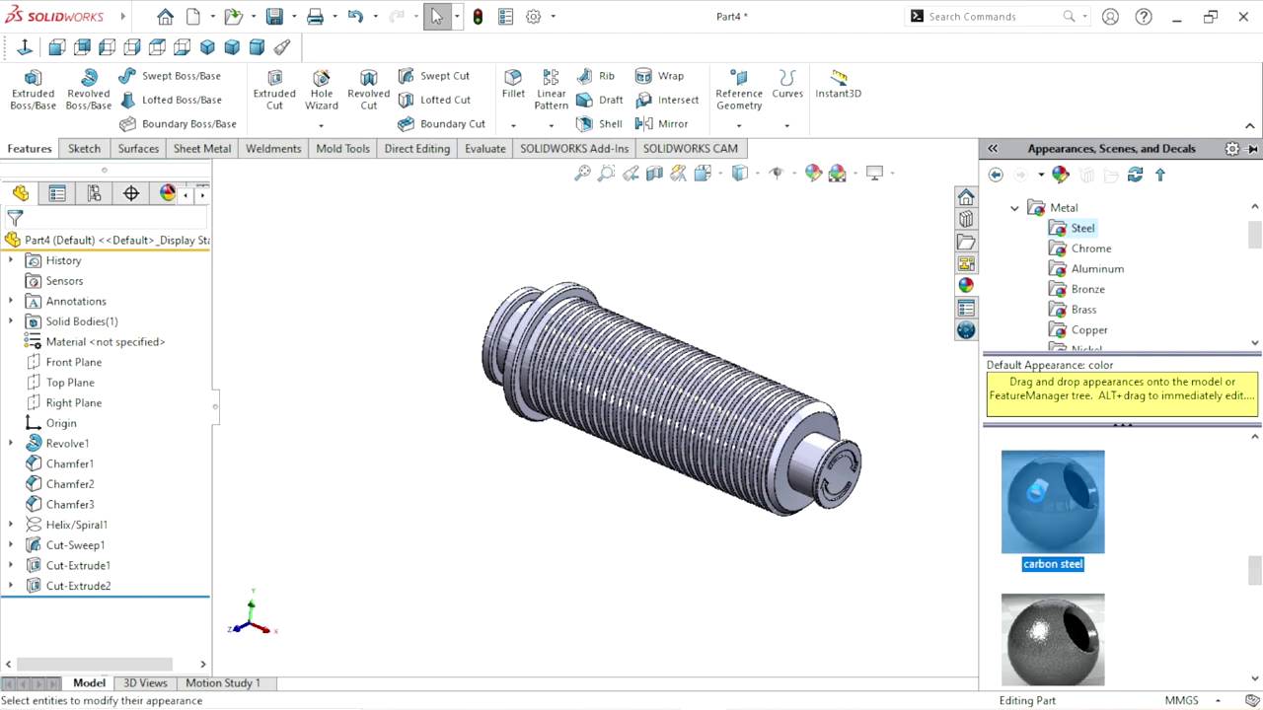
# Orbit and zoom in toward the piston's end cap.
pyautogui.scroll(-2, 860, 481)
pyautogui.scroll(-3, 848, 473)
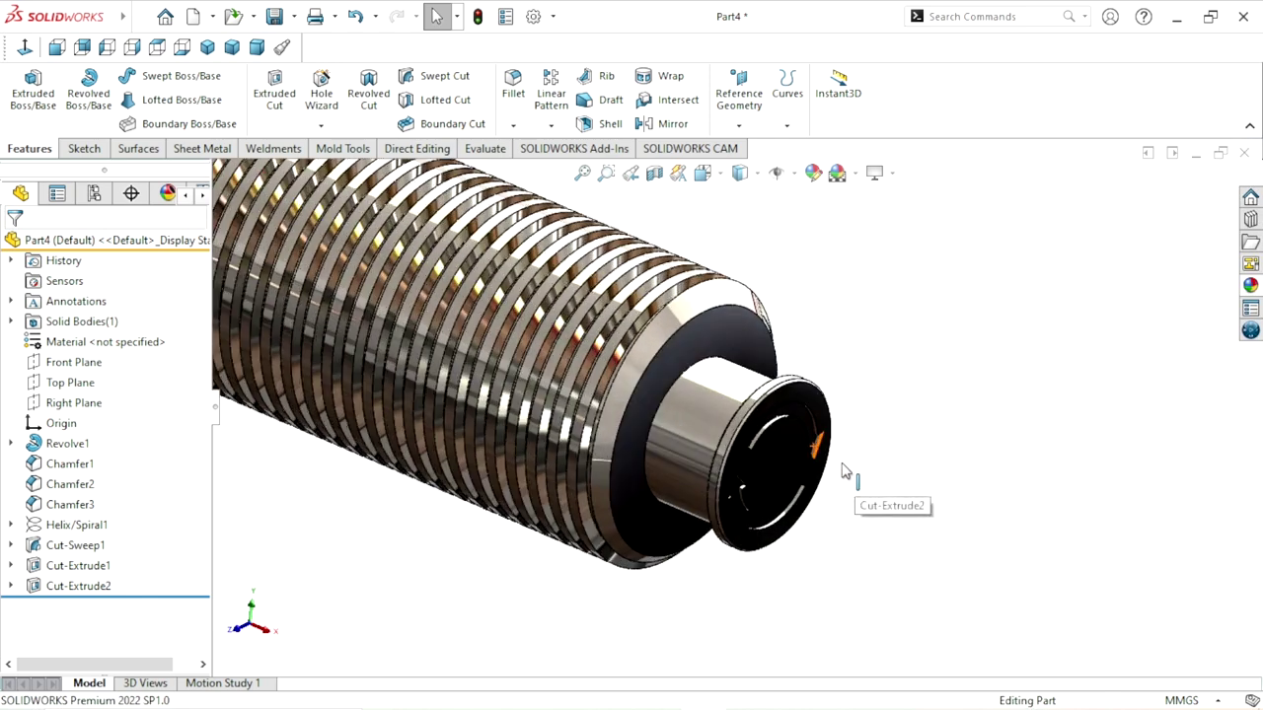
pyautogui.scroll(5, 862, 483)
pyautogui.scroll(-1, 612, 339)
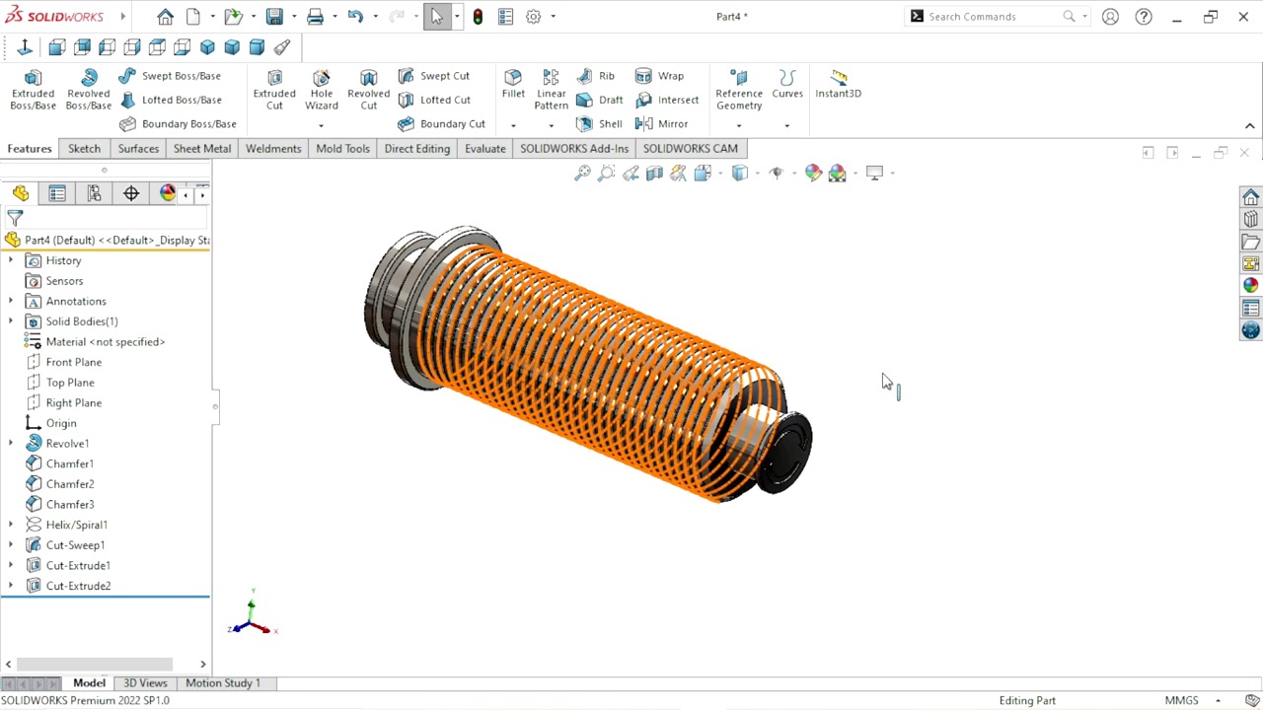
pyautogui.moveTo(898, 472); pyautogui.dragTo(915, 389, button='middle')
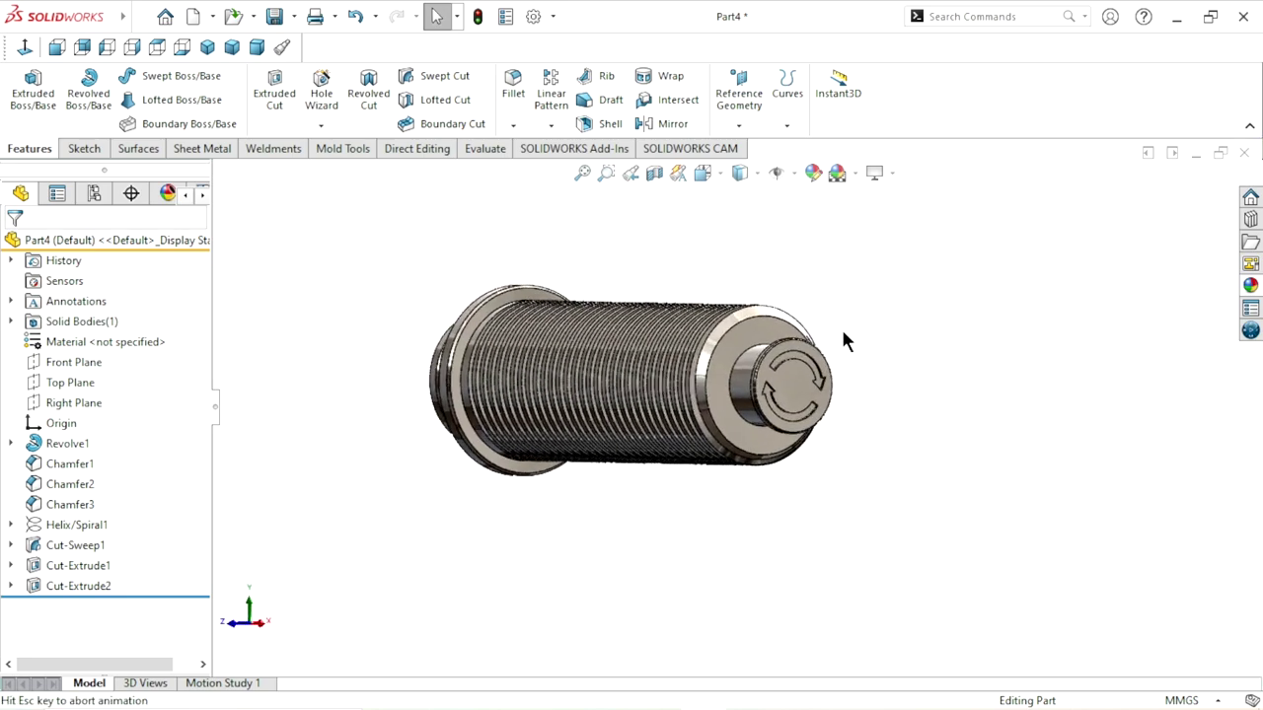
pyautogui.scroll(-1, 978, 424)
pyautogui.scroll(-2, 887, 375)
pyautogui.scroll(-2, 843, 340)
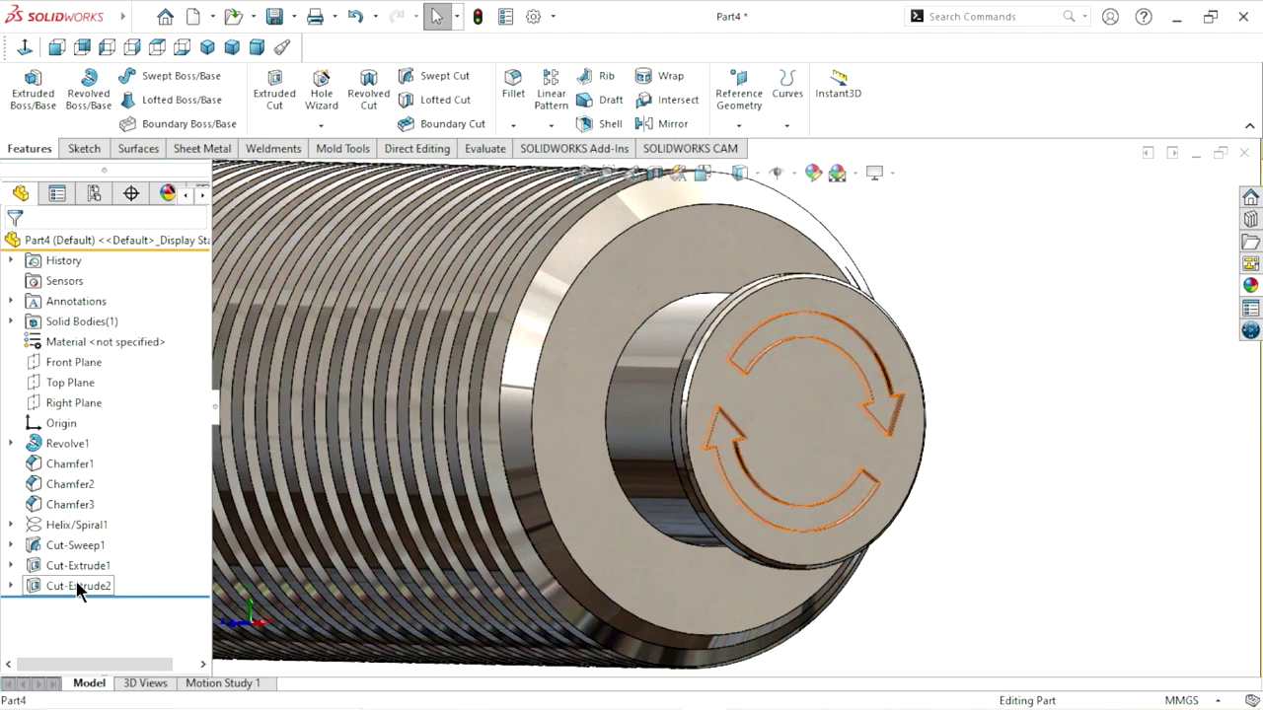
# Colour the Cut-Extrude2 arrow engravings dark red.
pyautogui.click(78, 588)
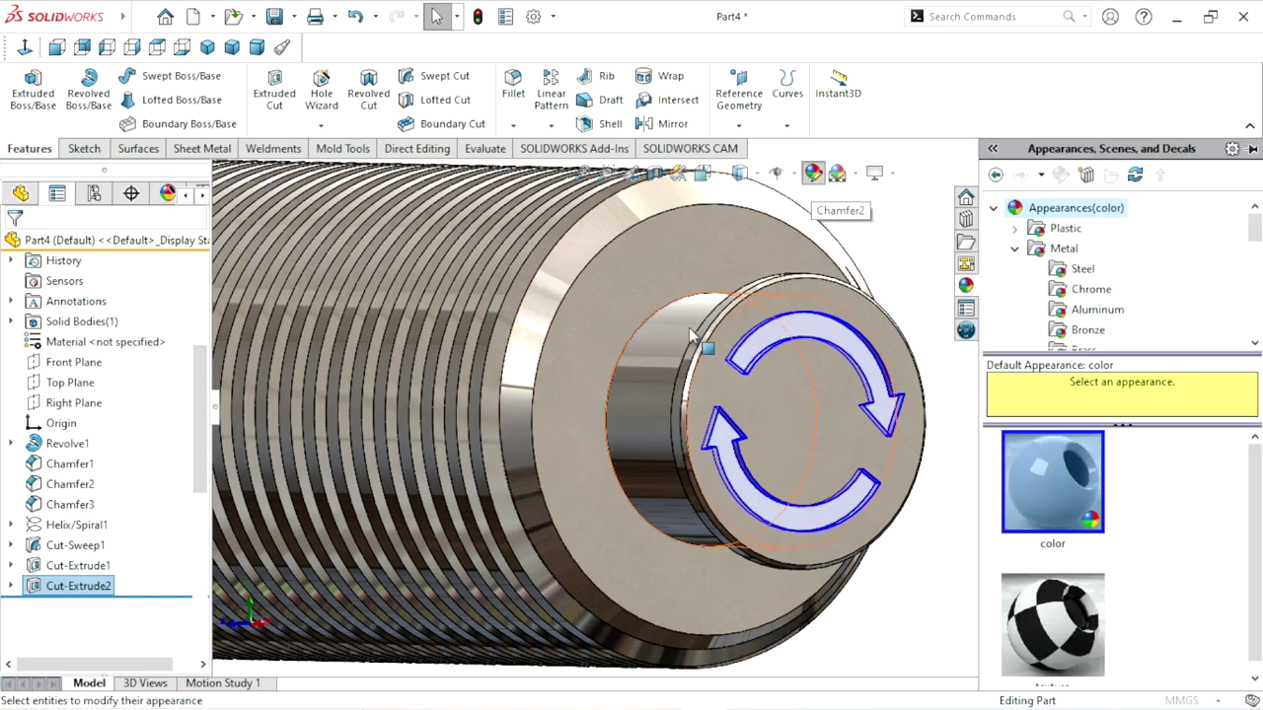
pyautogui.click(60, 637)
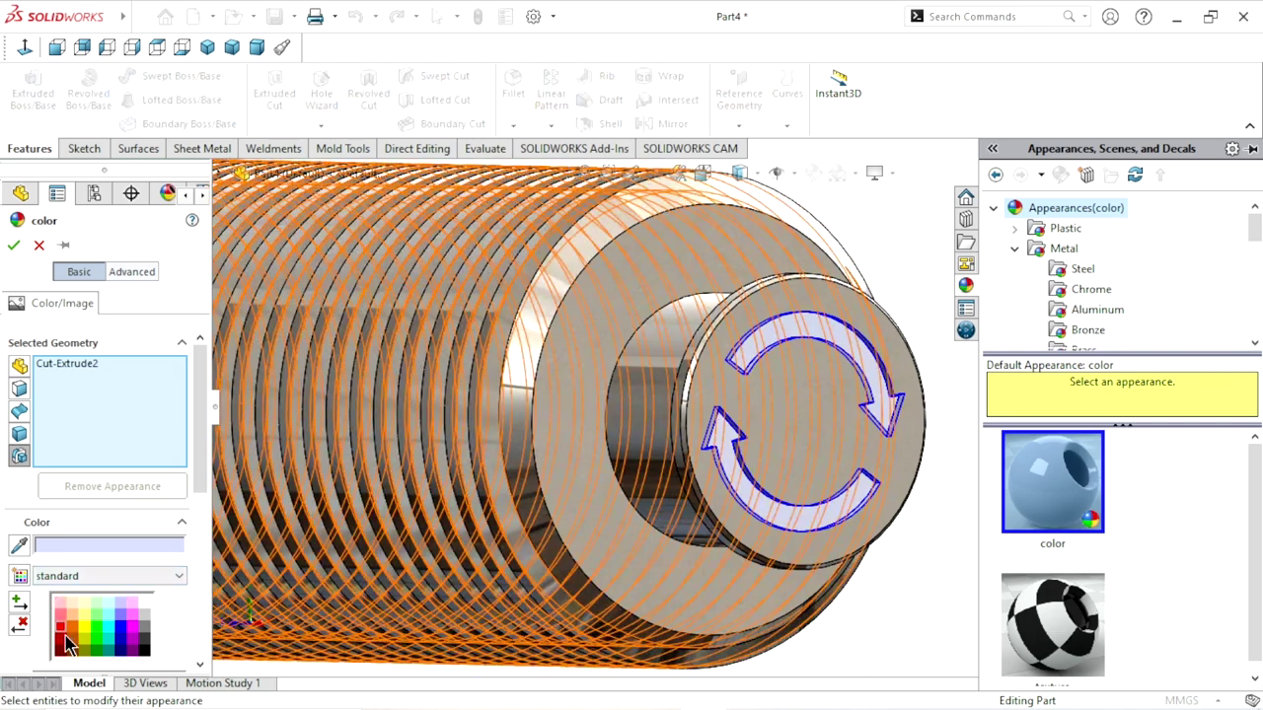
pyautogui.click(14, 247)
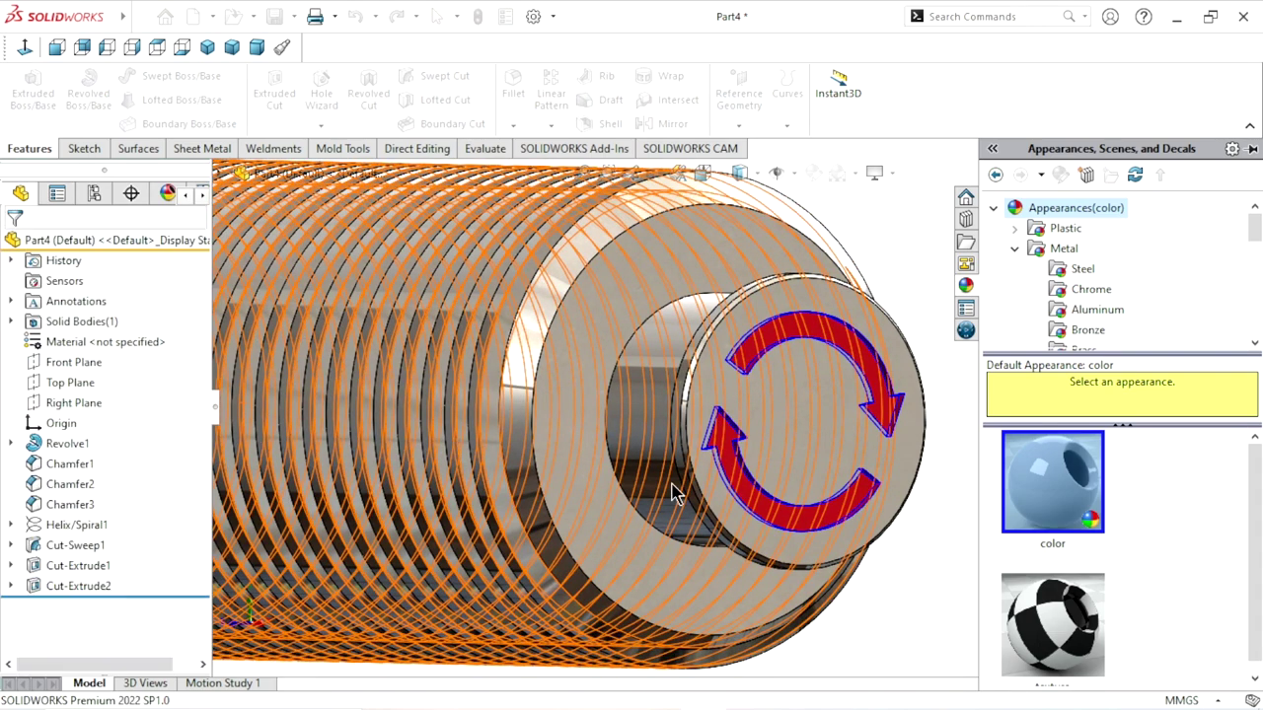
# Zoom in and start a fillet on the lower arrow's inner arc edge.
pyautogui.press('f')
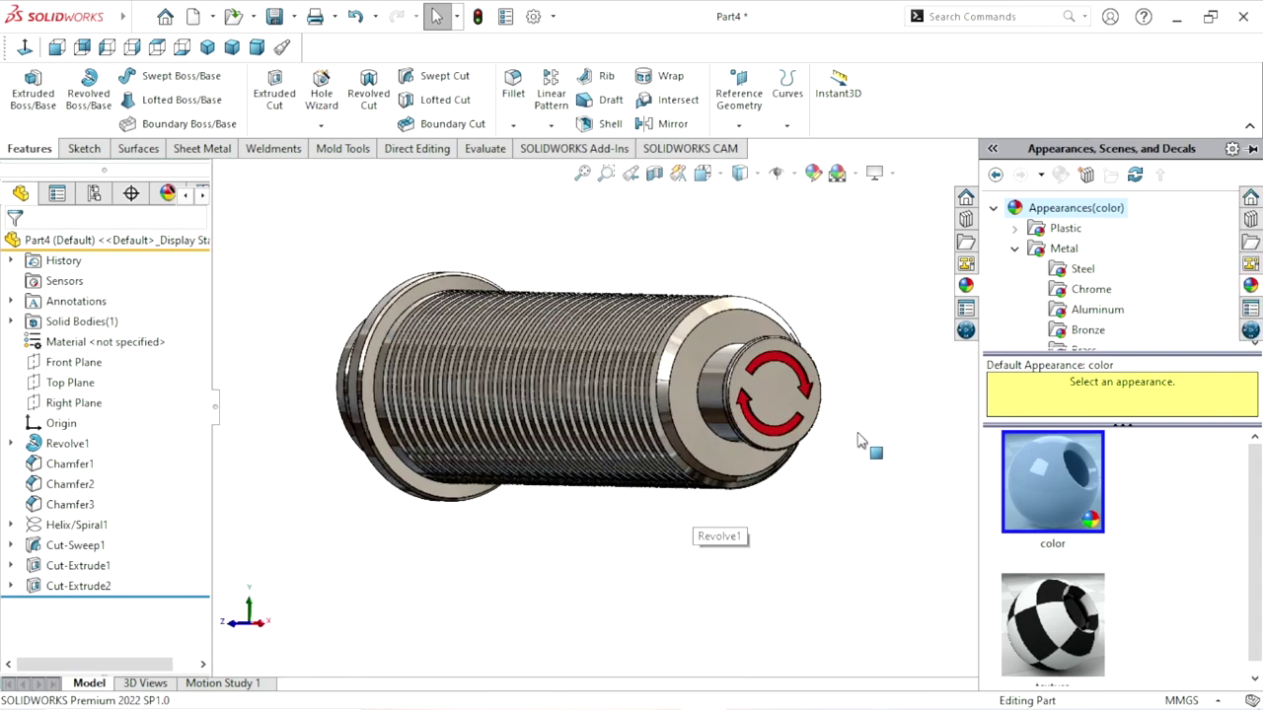
pyautogui.scroll(-3, 829, 434)
pyautogui.scroll(-2, 769, 434)
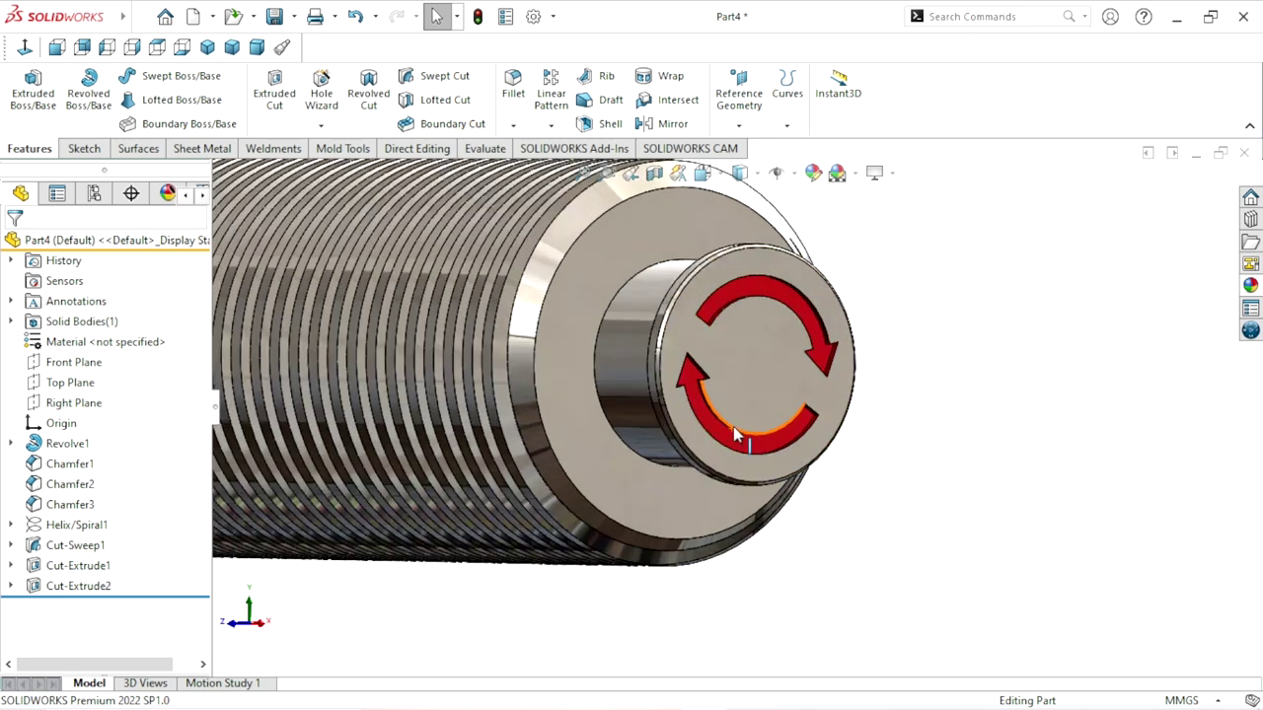
pyautogui.scroll(-2, 735, 427)
pyautogui.click(758, 439)
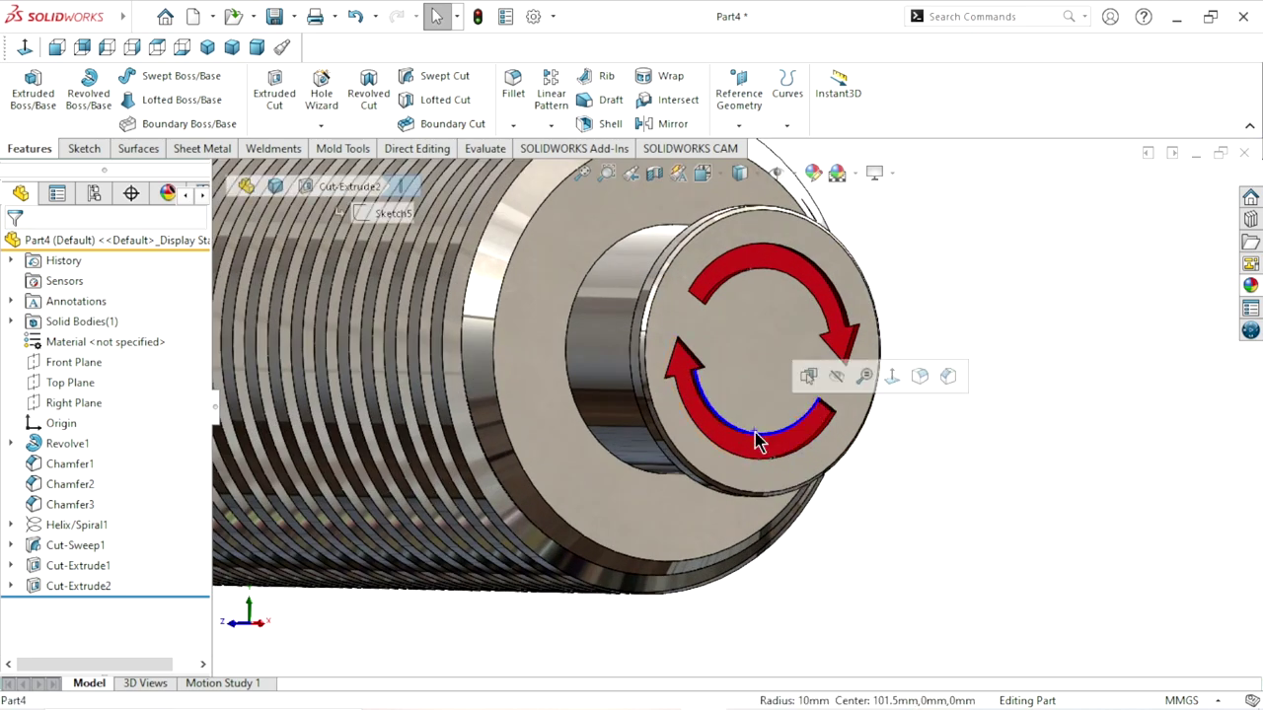
pyautogui.click(507, 87)
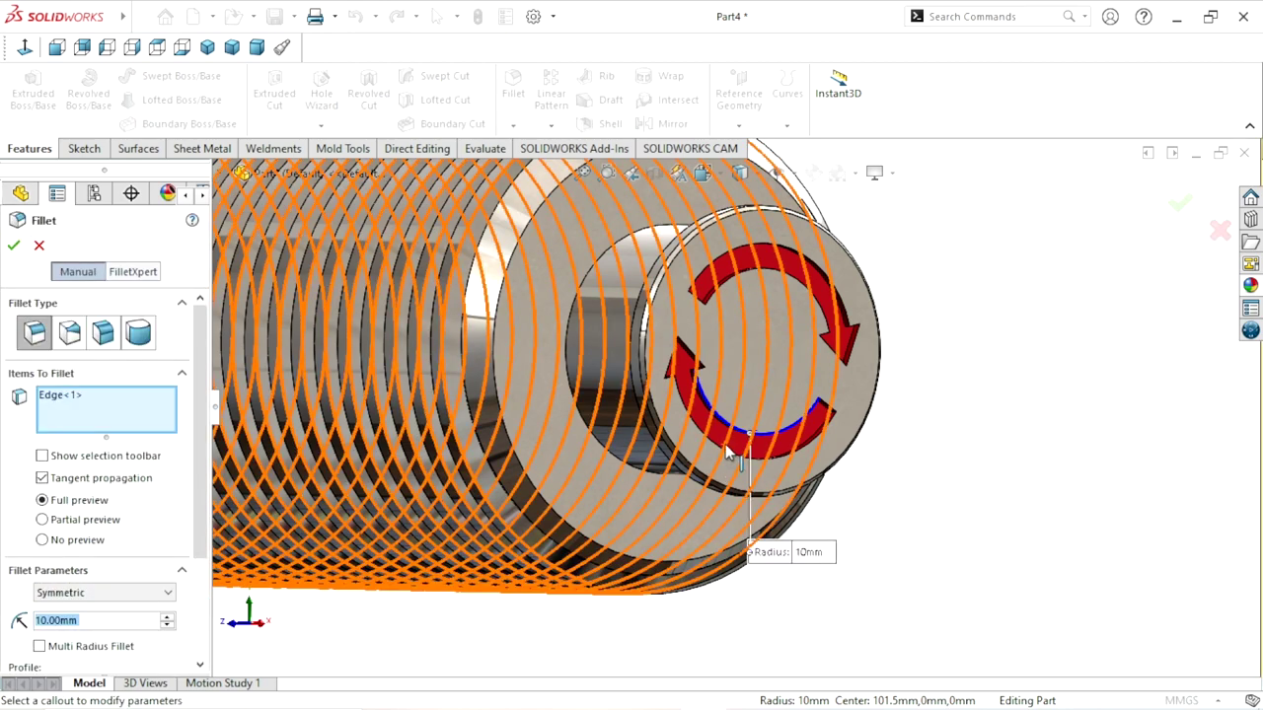
# Set the fillet radius to 0.5 mm and select the lower arrow's edges.
pyautogui.write('0.5')
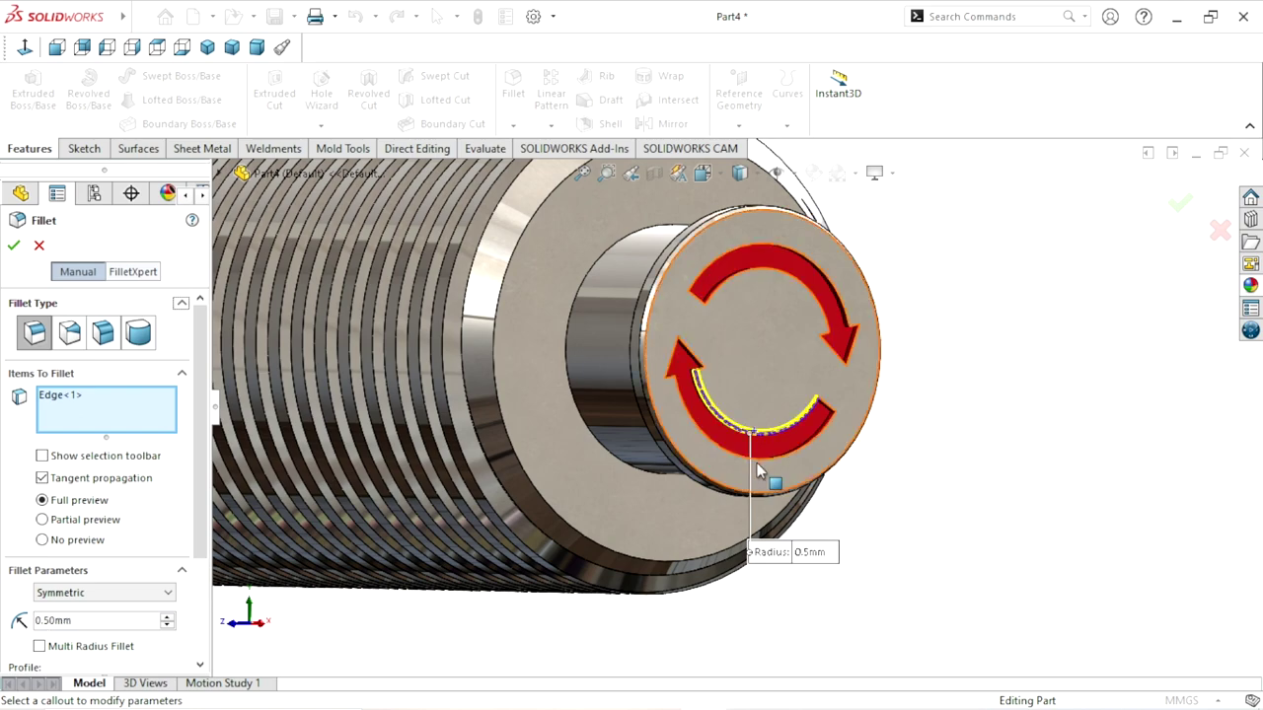
pyautogui.scroll(-2, 754, 439)
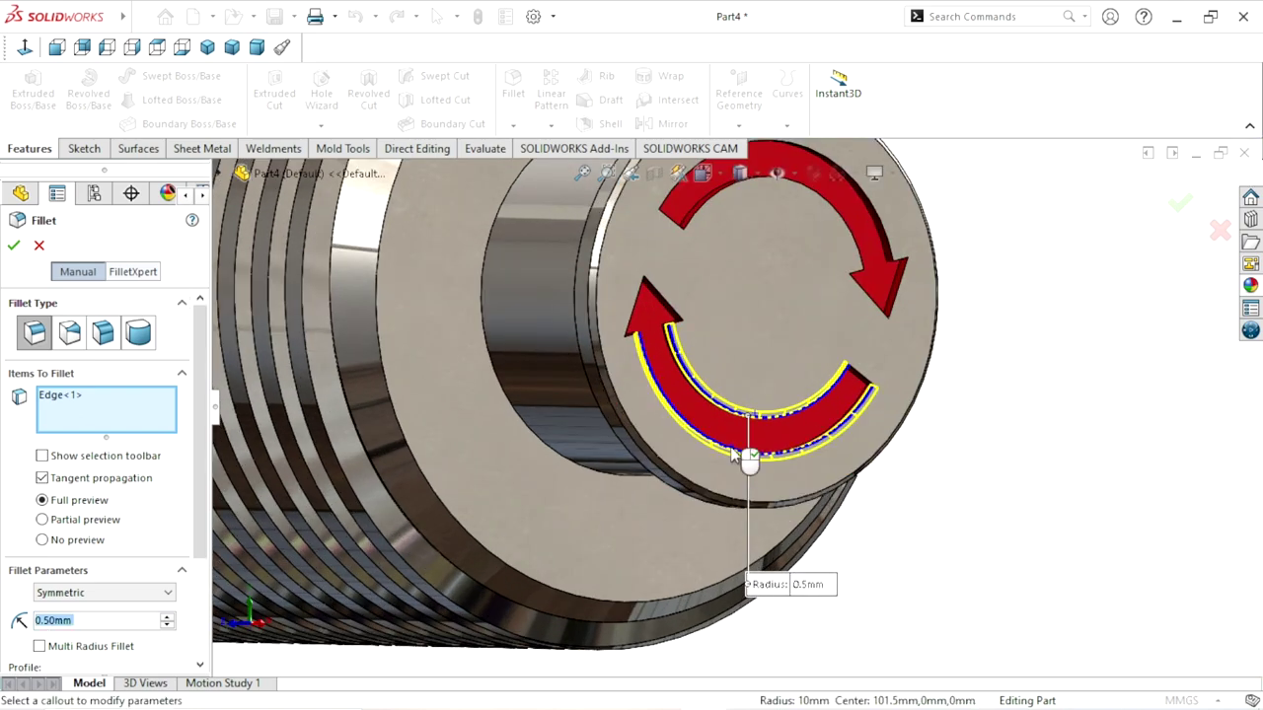
pyautogui.click(745, 456)
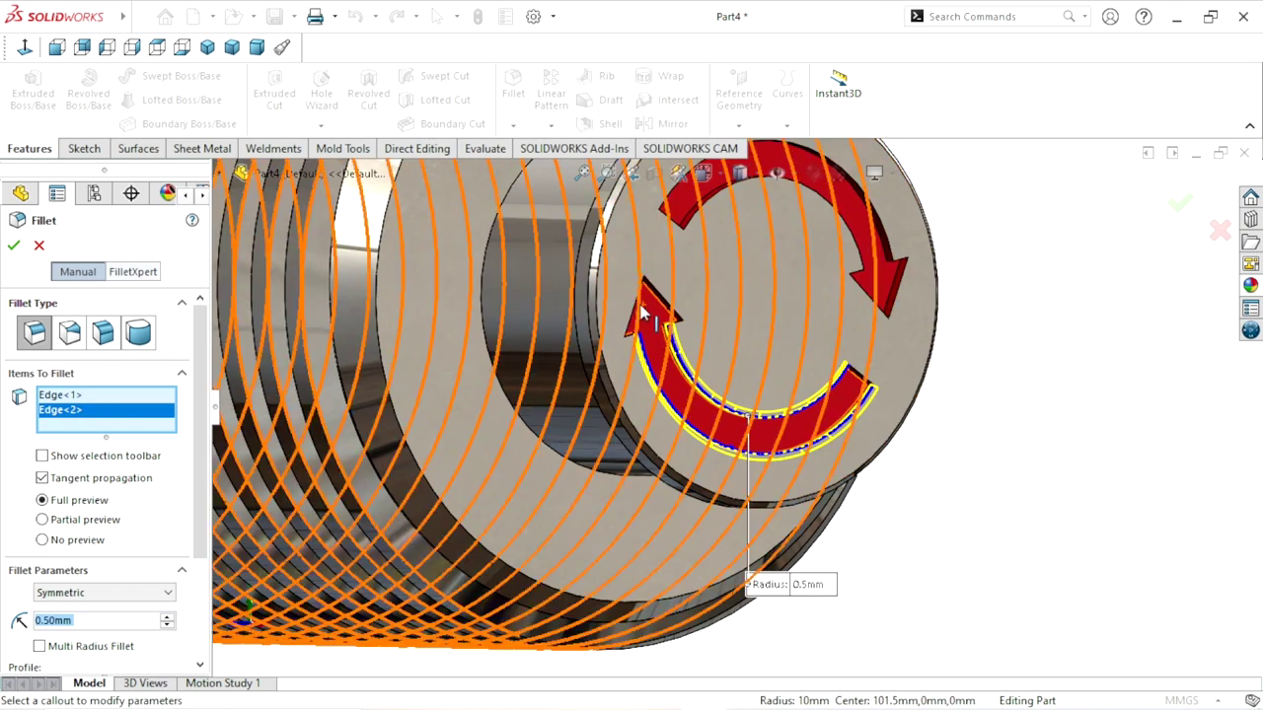
pyautogui.scroll(-4, 641, 306)
pyautogui.click(659, 303)
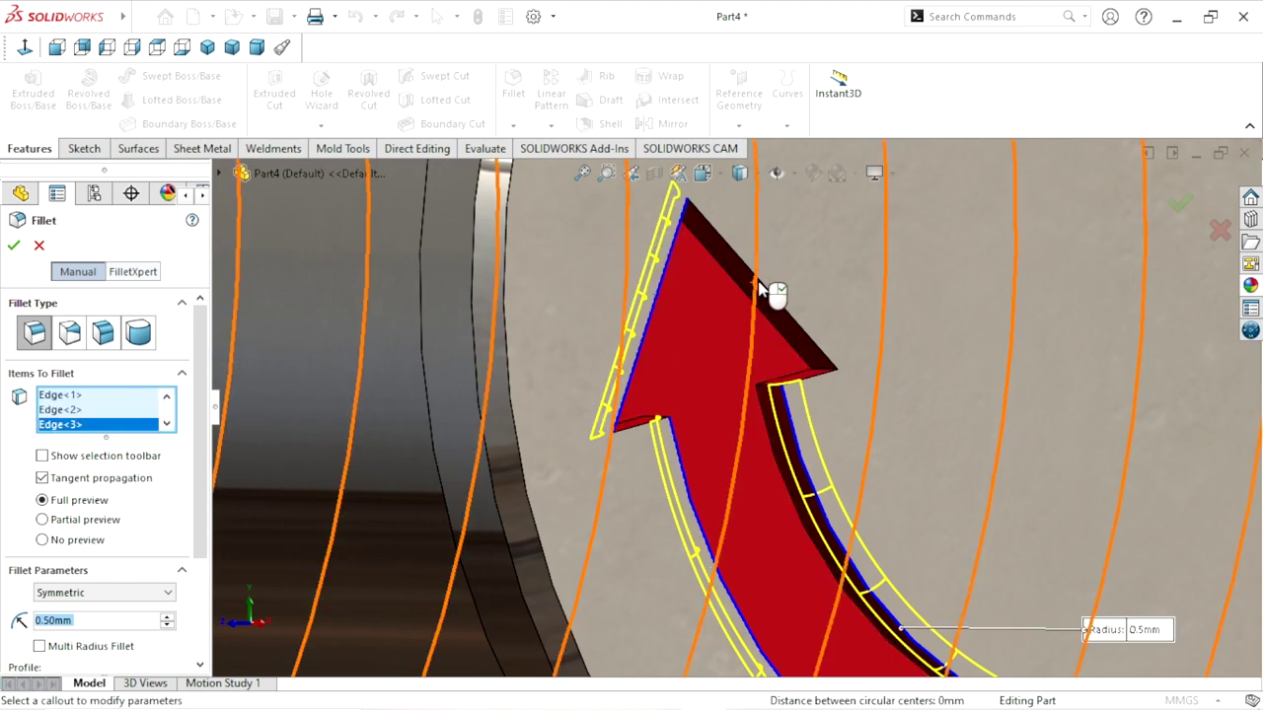
pyautogui.click(766, 288)
pyautogui.click(641, 426)
pyautogui.click(815, 385)
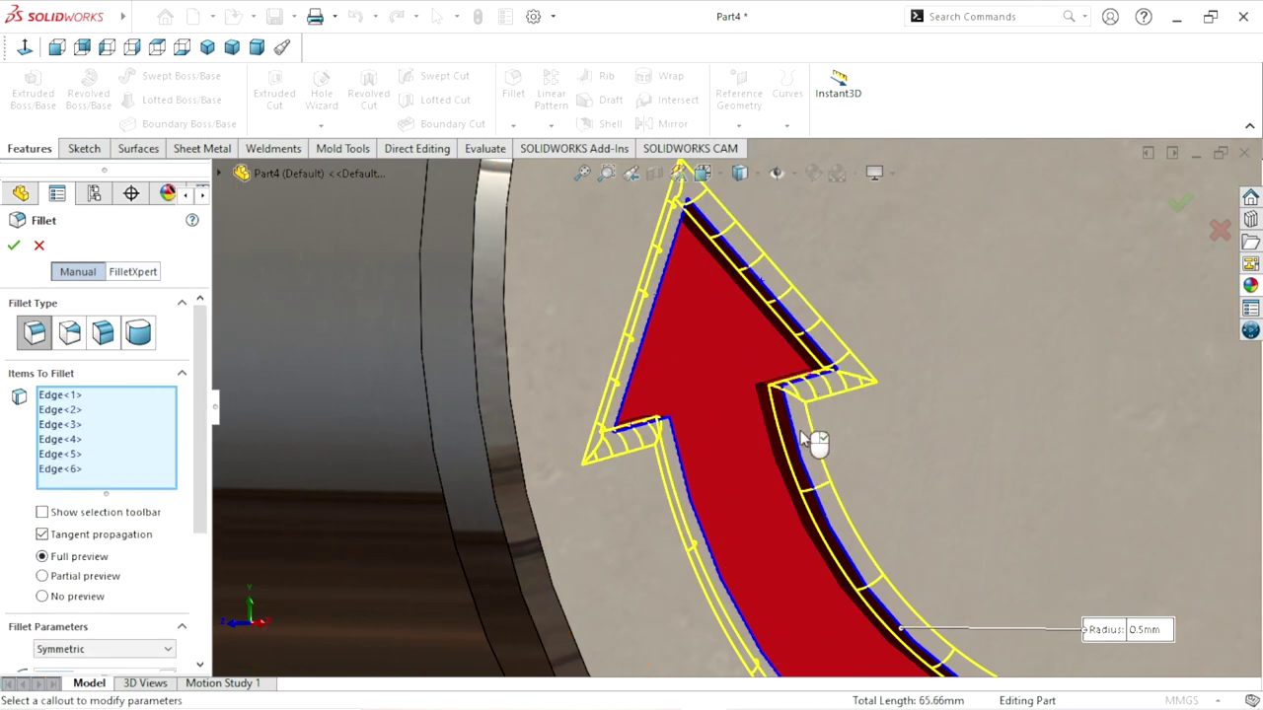
pyautogui.scroll(1, 808, 444)
pyautogui.scroll(3, 792, 459)
pyautogui.scroll(2, 967, 489)
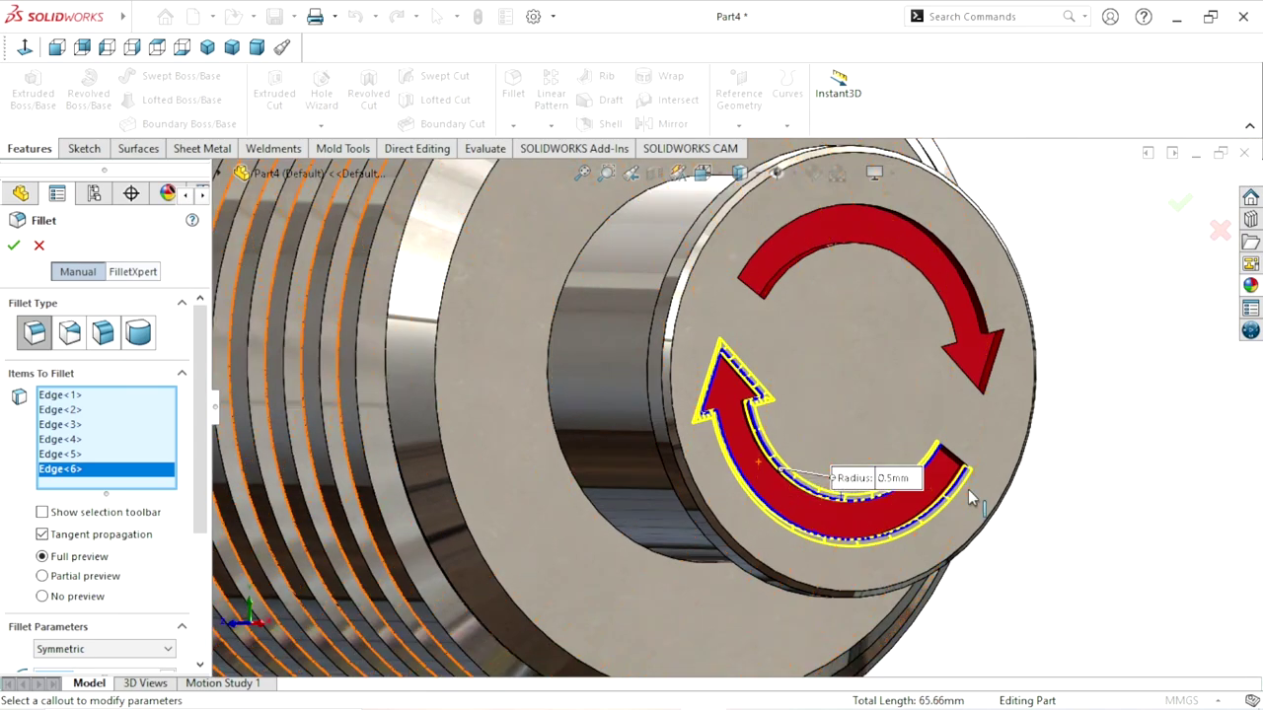
pyautogui.scroll(-3, 896, 417)
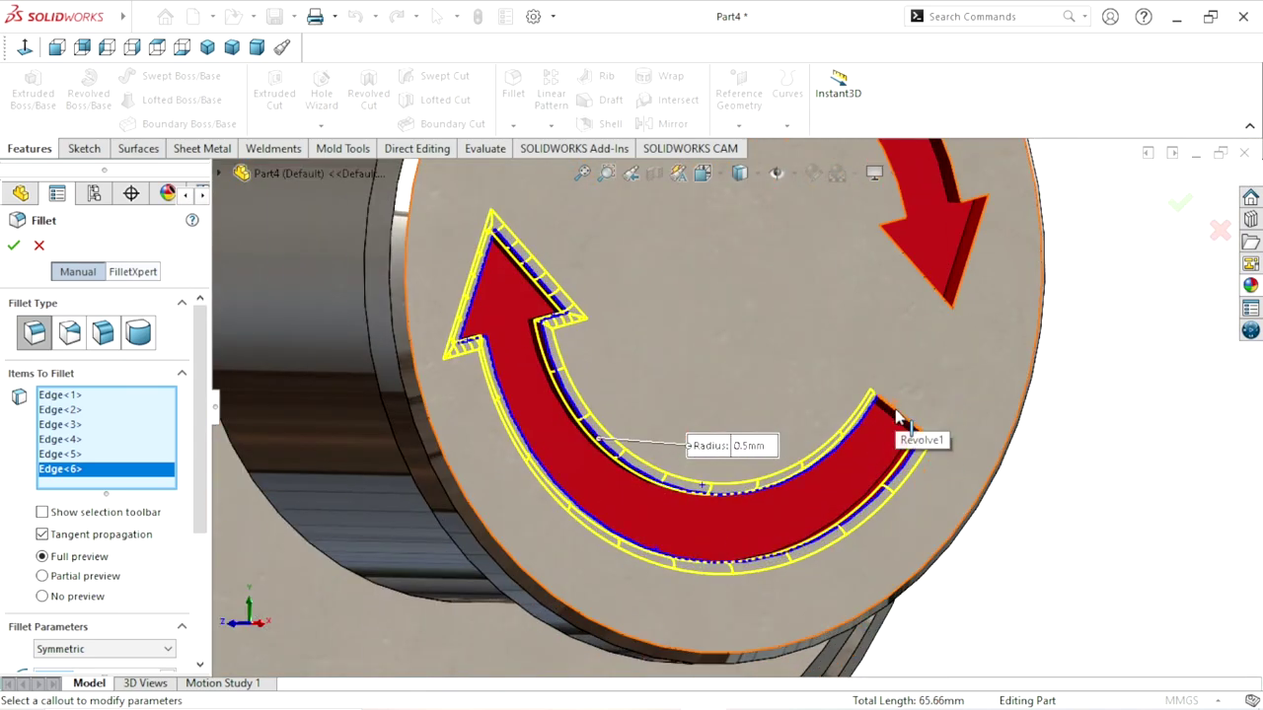
pyautogui.click(906, 434)
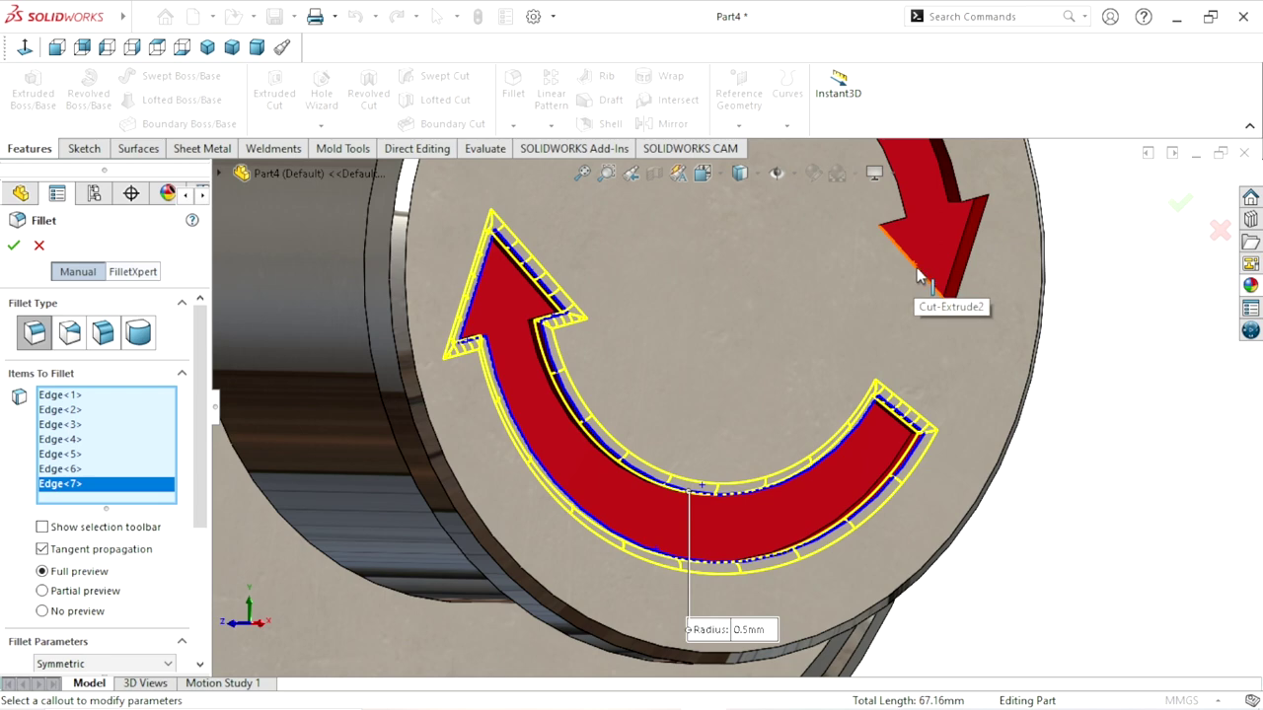
# Add the upper and left arrow edges and create Fillet1 on all 14 edges.
pyautogui.click(952, 275)
pyautogui.click(967, 279)
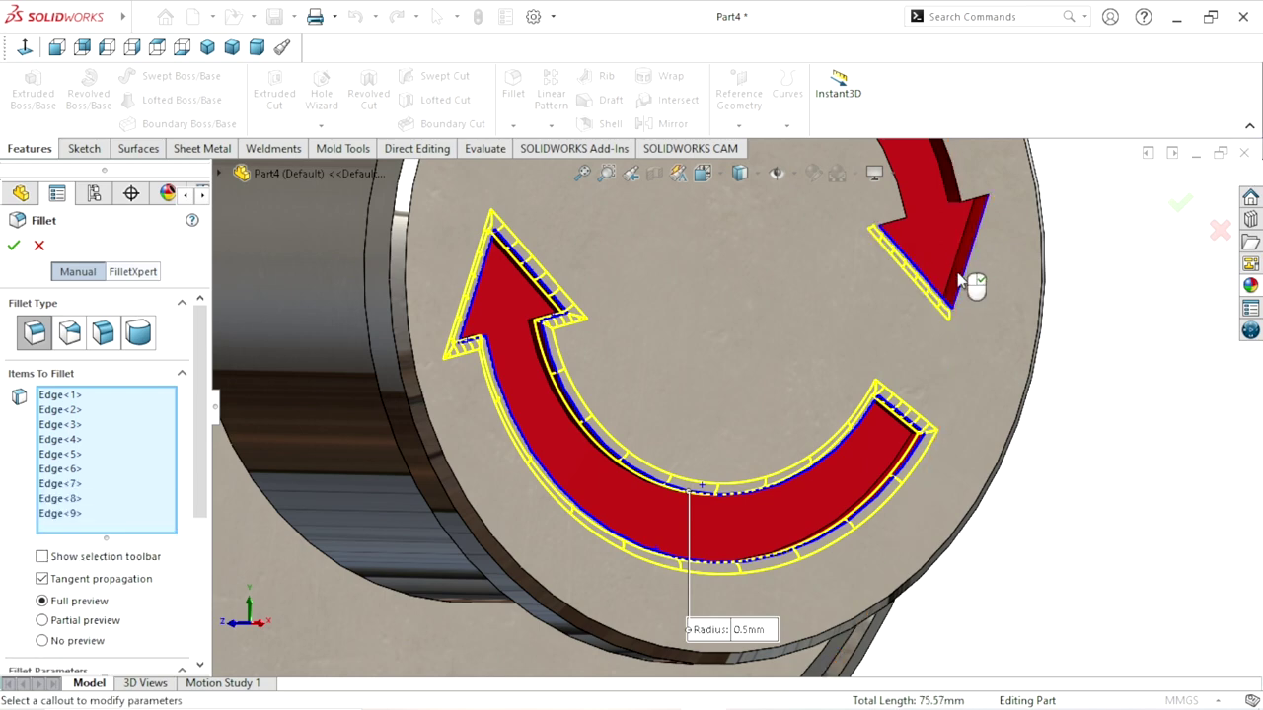
pyautogui.click(975, 211)
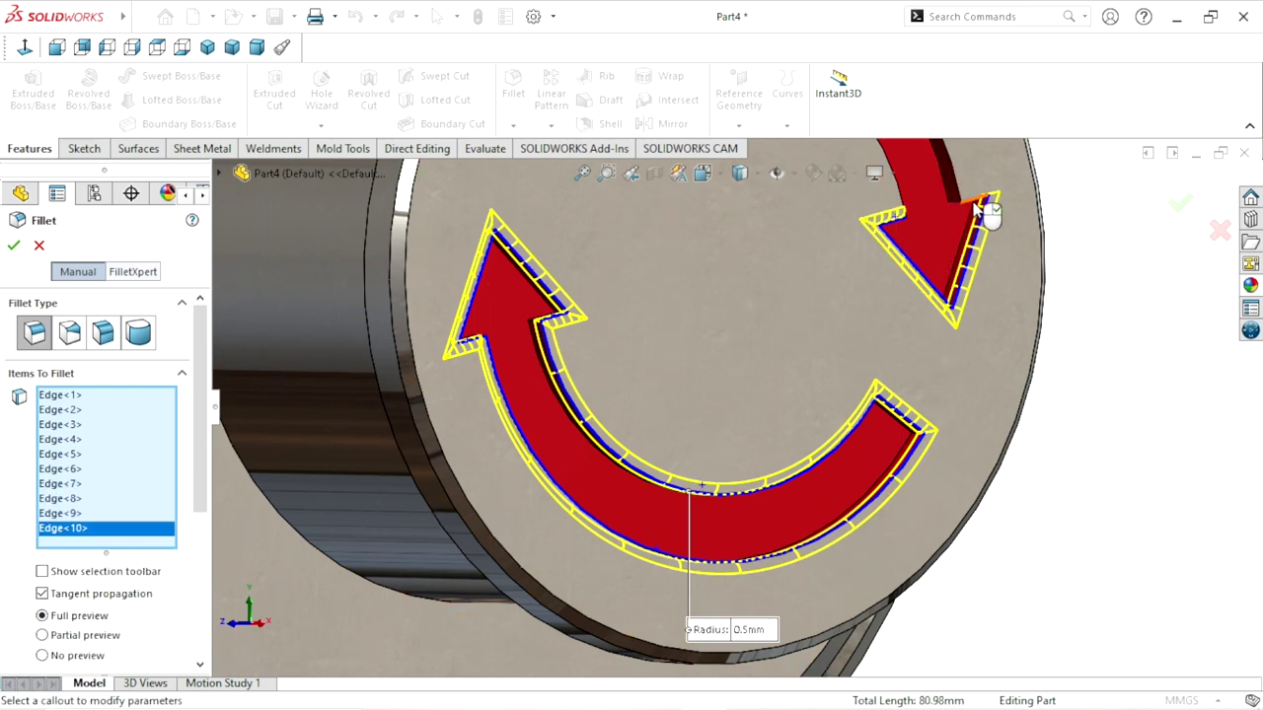
pyautogui.click(977, 197)
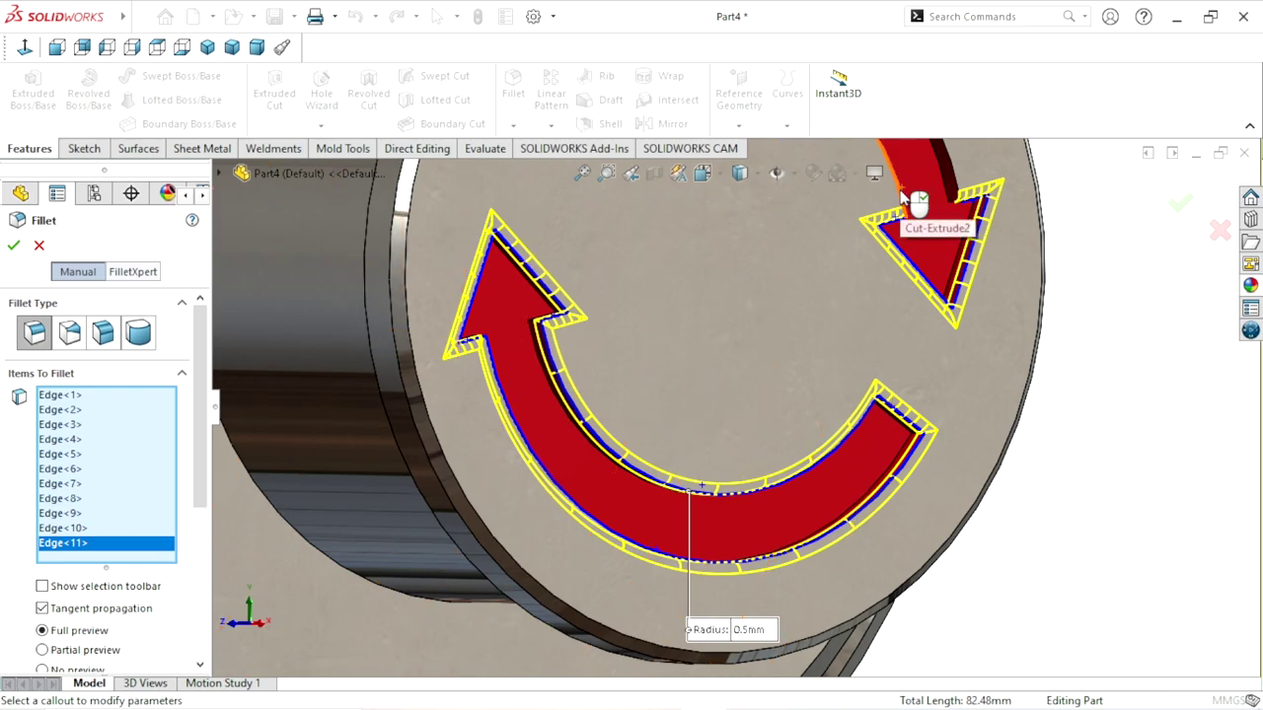
pyautogui.click(971, 198)
pyautogui.click(950, 318)
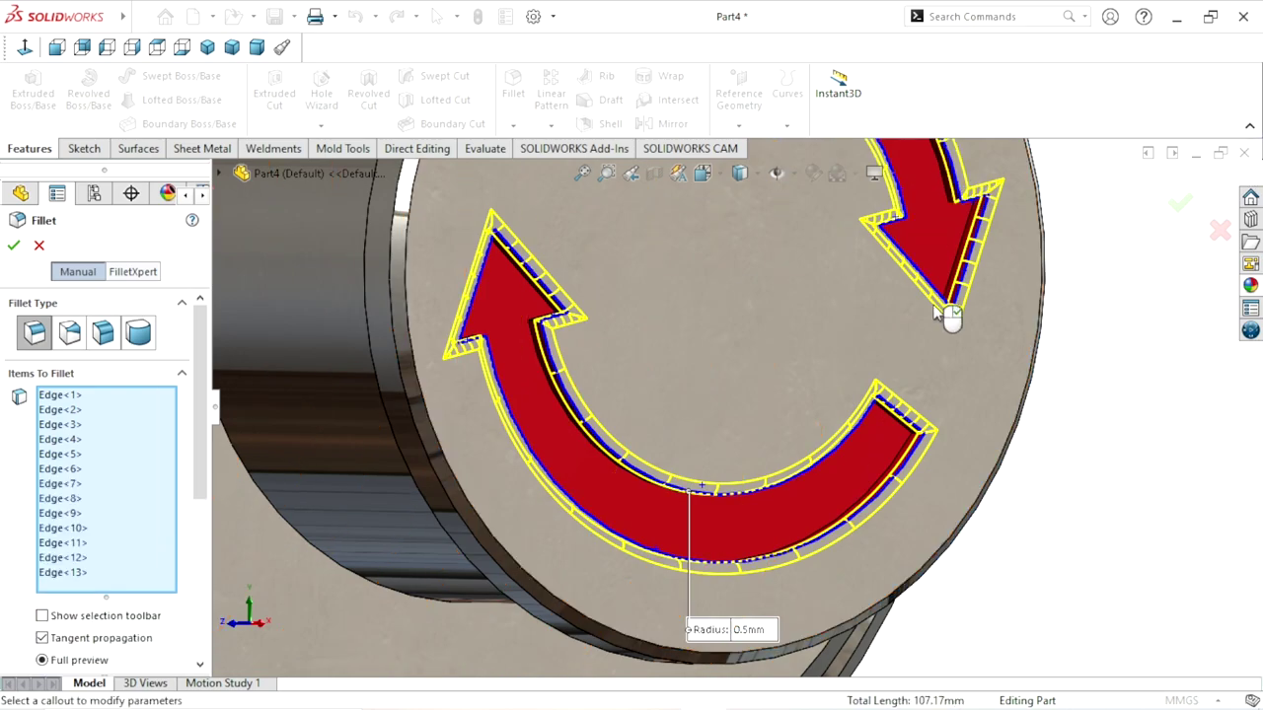
pyautogui.moveTo(950, 319); pyautogui.dragTo(831, 348, button='middle')
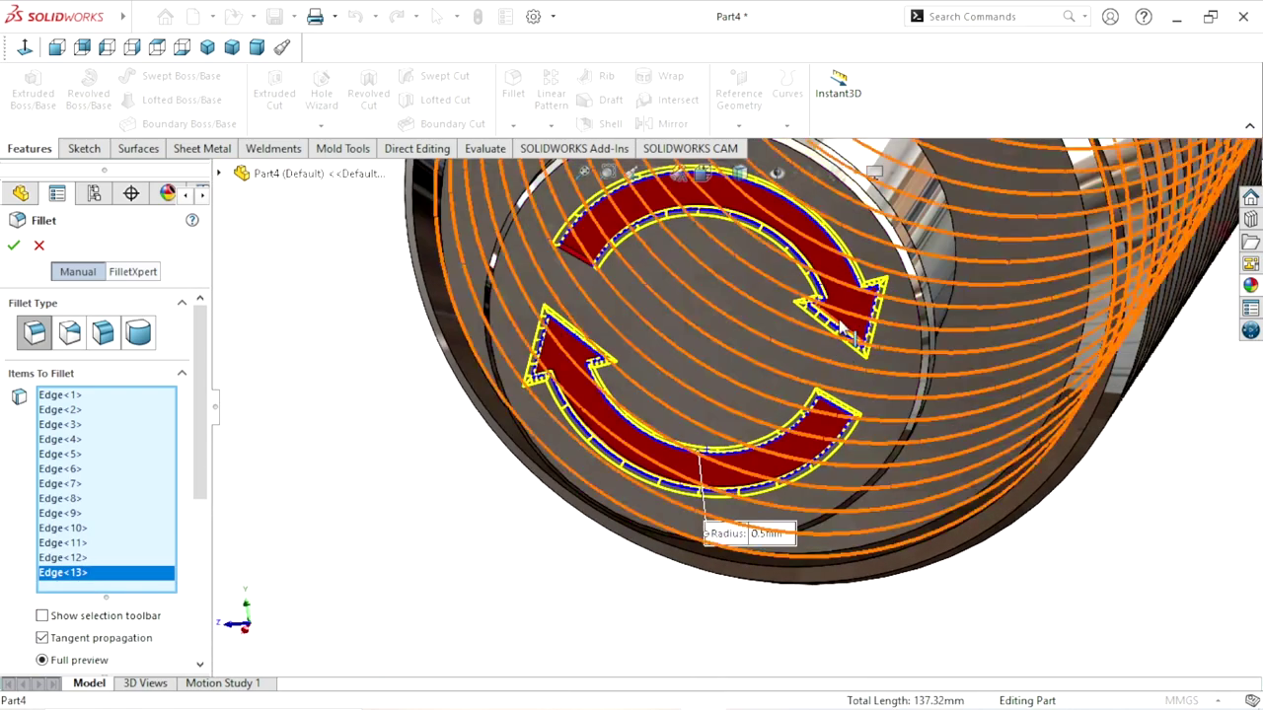
pyautogui.scroll(-5, 809, 286)
pyautogui.scroll(5, 775, 420)
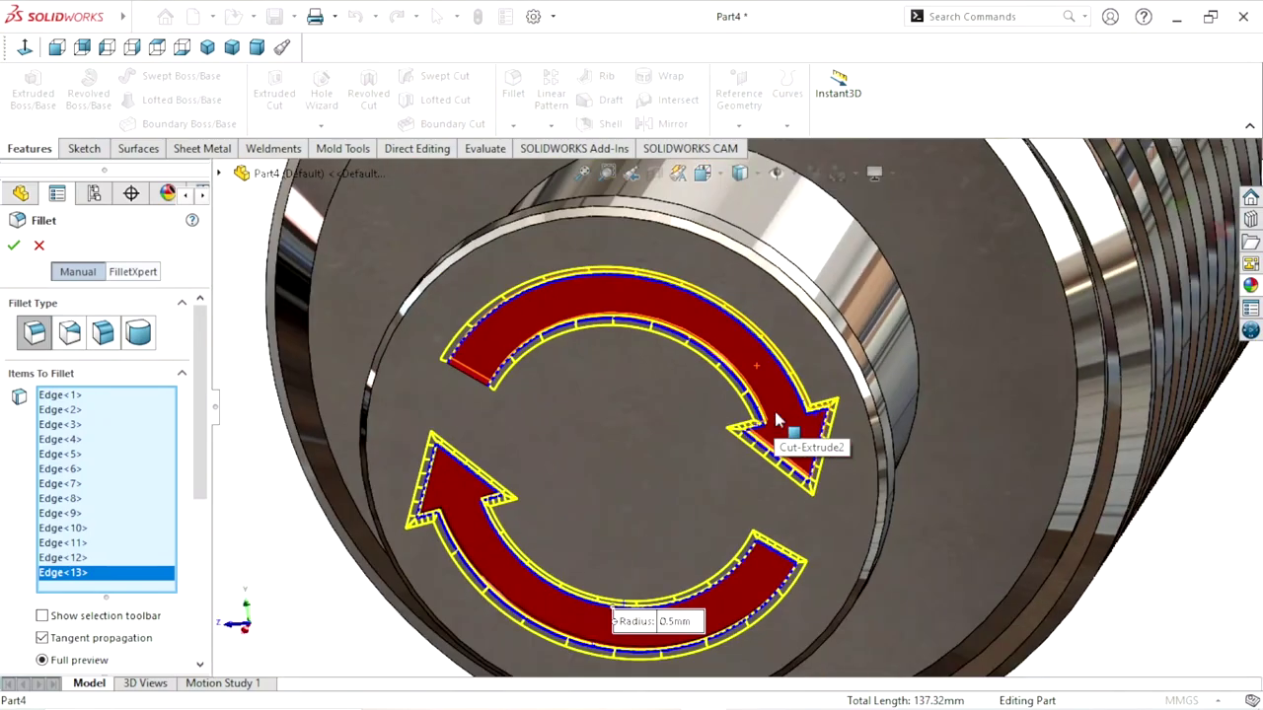
pyautogui.click(475, 376)
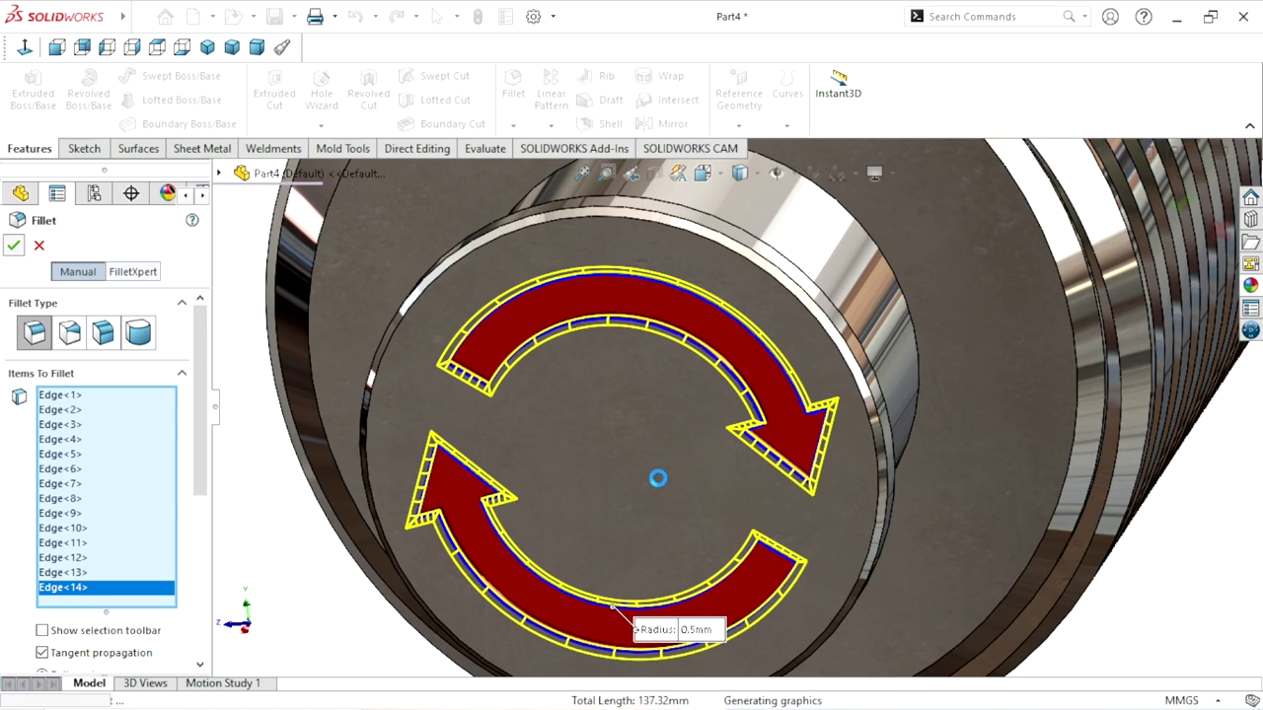
pyautogui.press('Return')
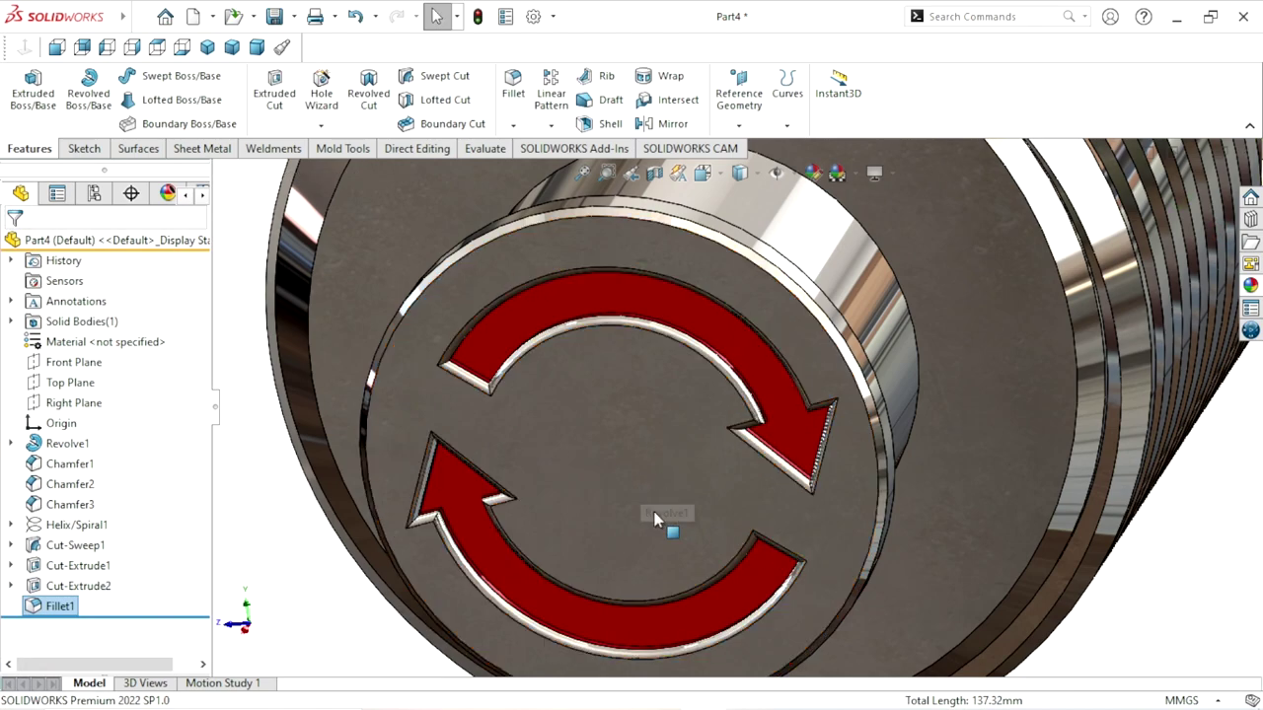
# Orbit and zoom out to view the whole threaded piston in standard isometric view.
pyautogui.scroll(4, 634, 496)
pyautogui.scroll(5, 634, 496)
pyautogui.moveTo(623, 516); pyautogui.dragTo(658, 494, button='middle')
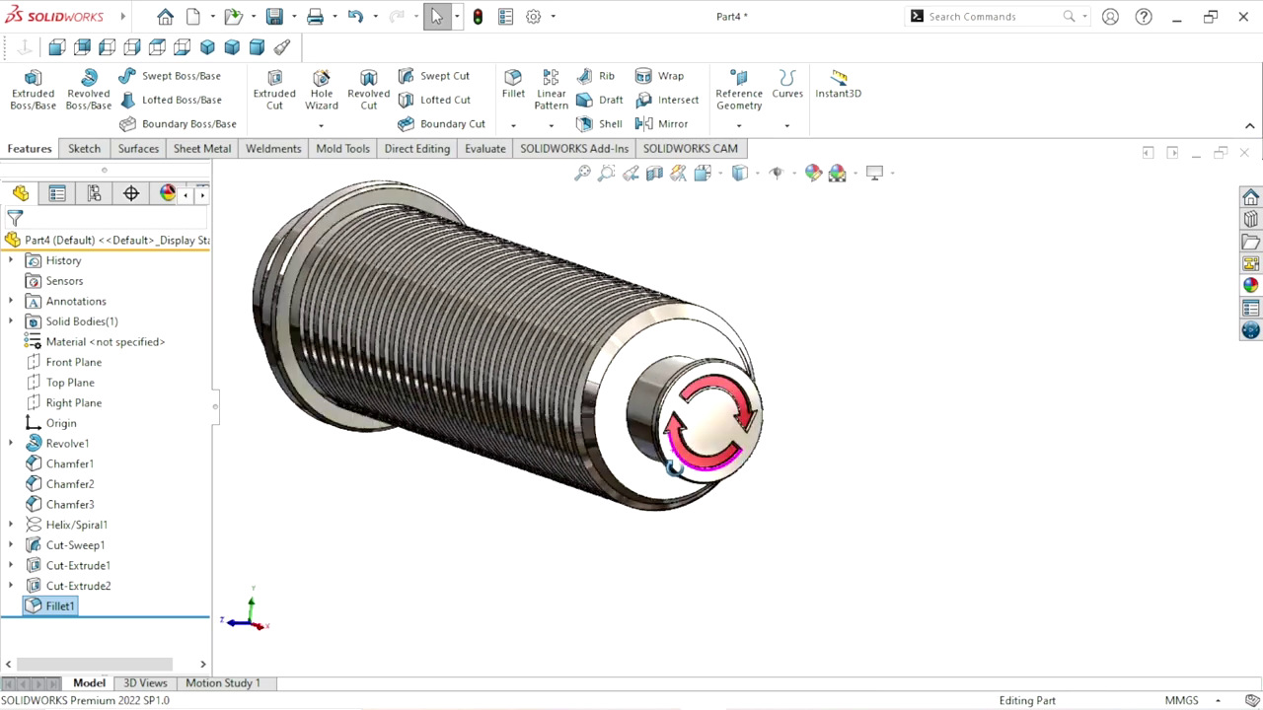
pyautogui.scroll(3, 659, 493)
pyautogui.scroll(-4, 659, 493)
pyautogui.scroll(-2, 955, 284)
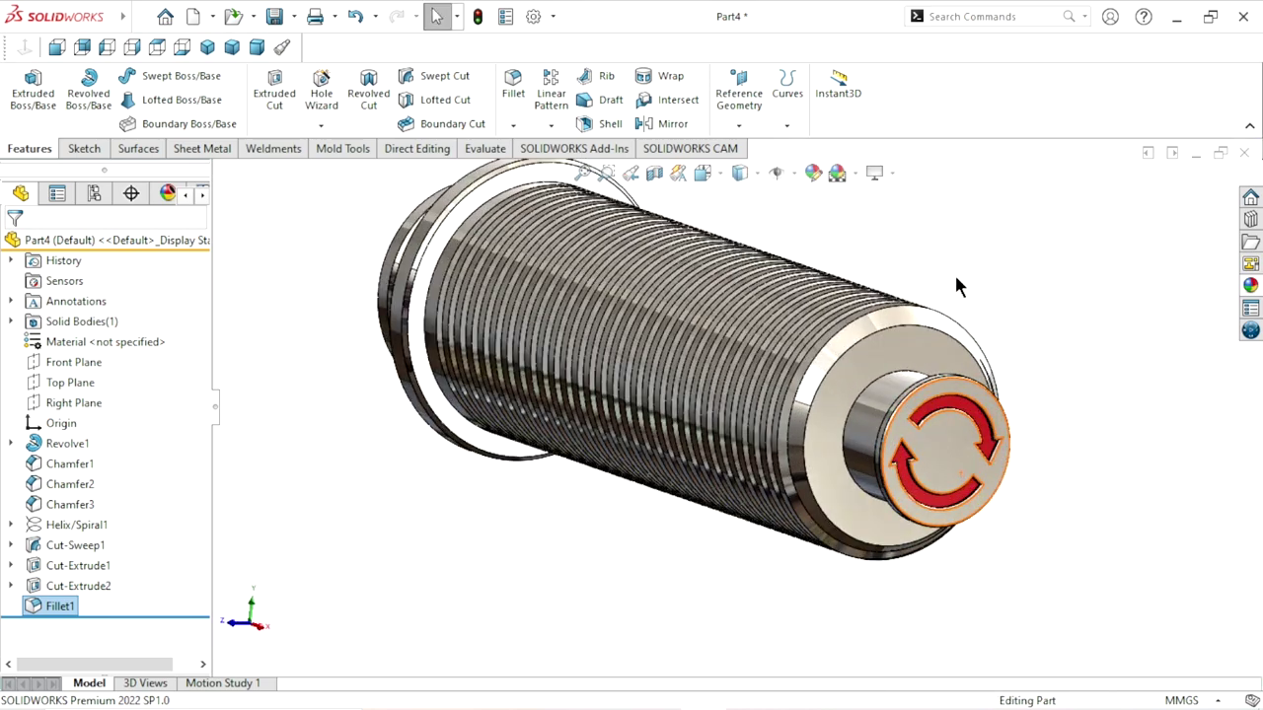
pyautogui.click(222, 232)
pyautogui.click(207, 48)
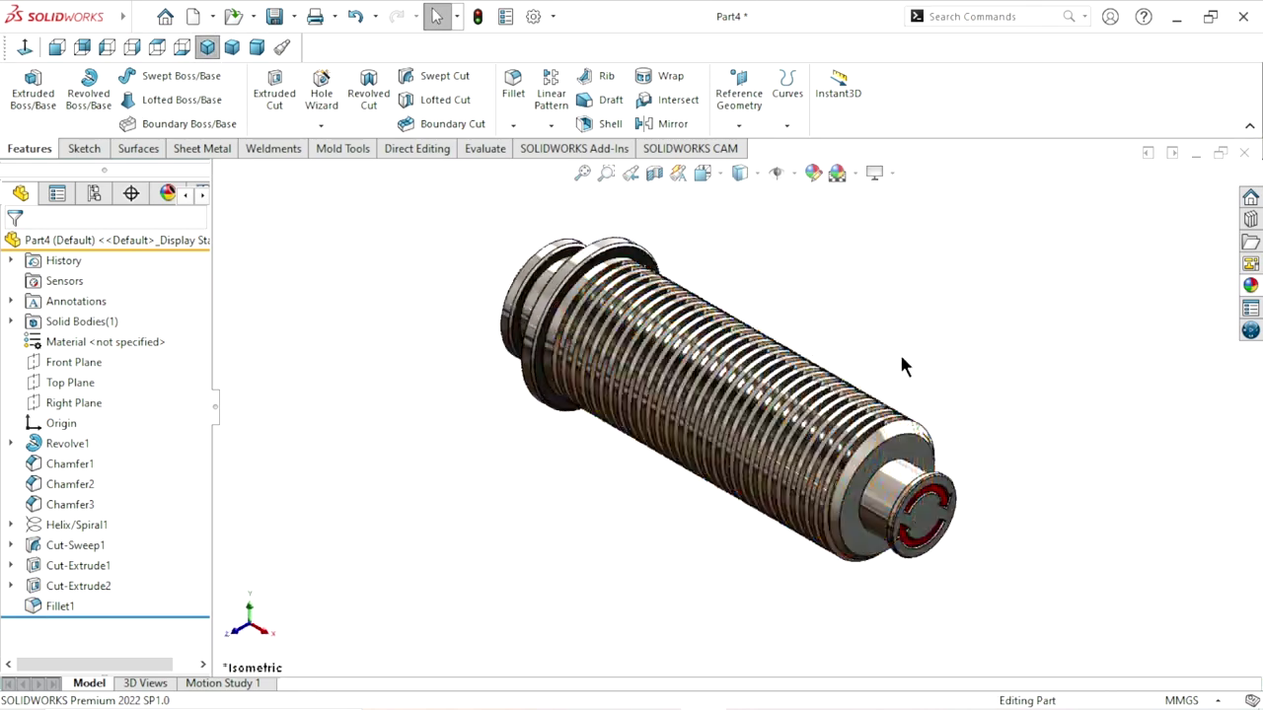
pyautogui.scroll(-2, 881, 362)
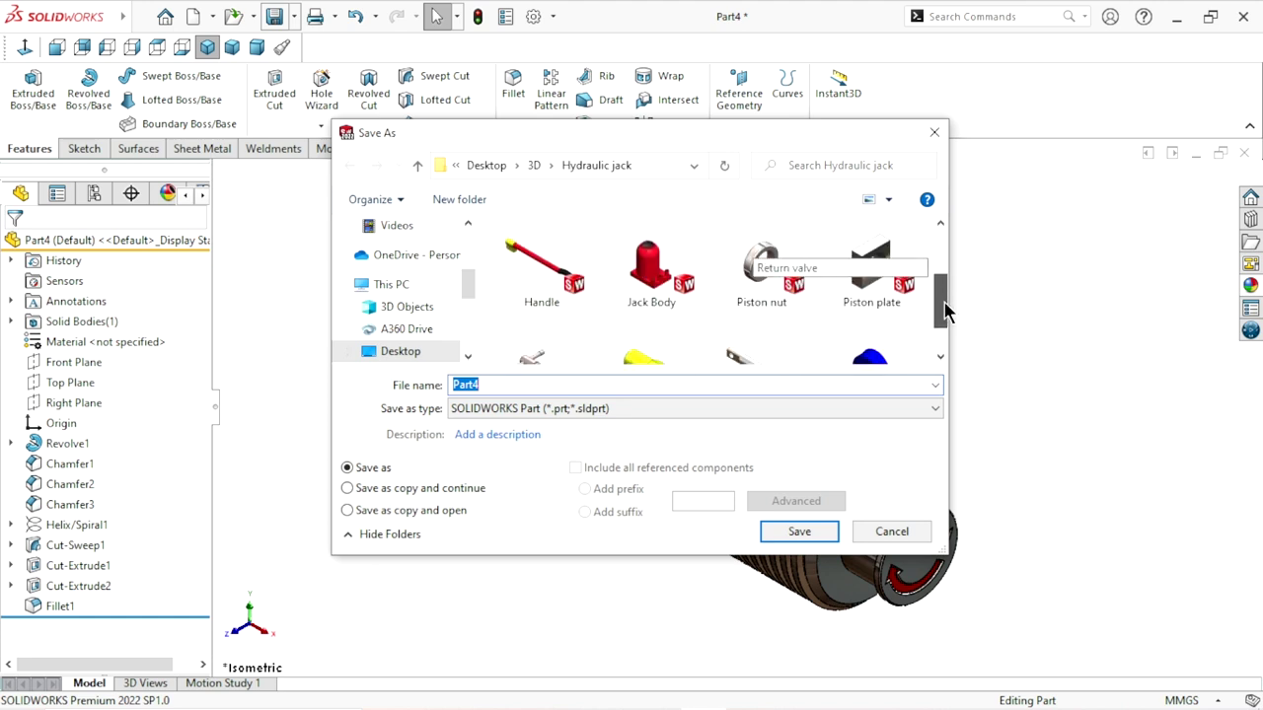
# Save the part as 'Big piston' in the 3D > Jack folder.
pyautogui.click(417, 165)
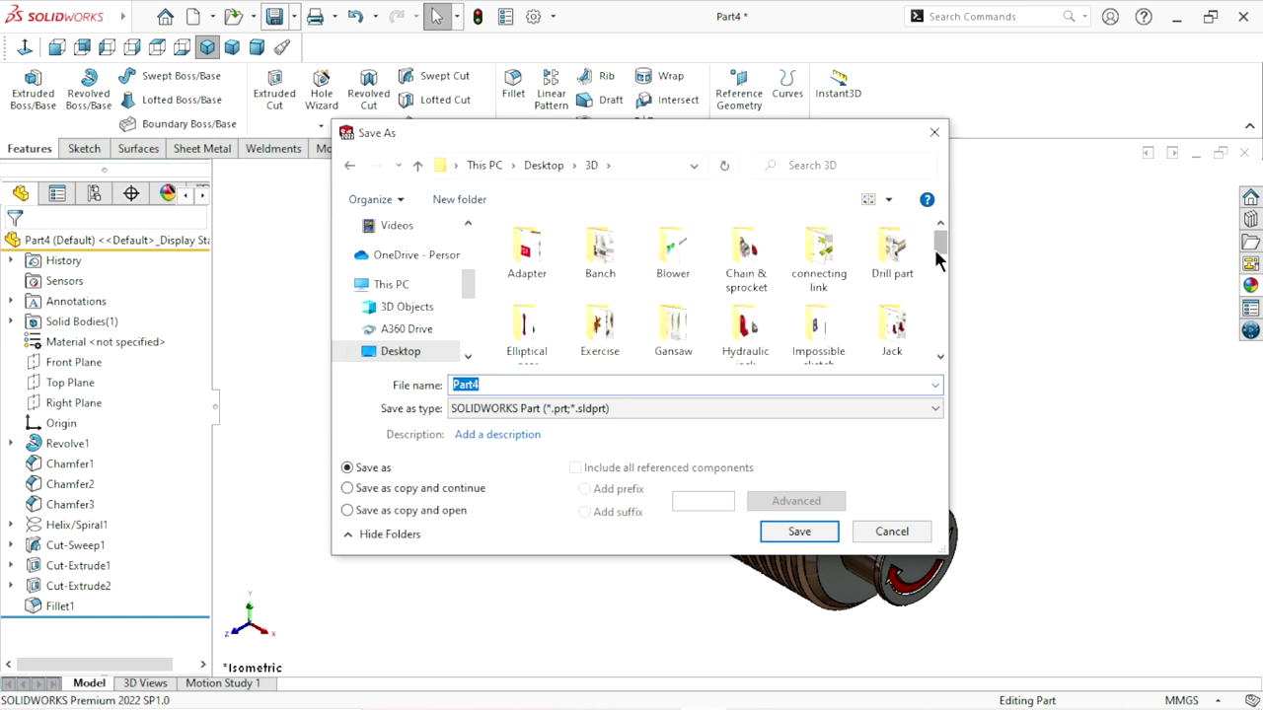
pyautogui.moveTo(939, 244); pyautogui.dragTo(938, 260)
pyautogui.click(906, 249)
pyautogui.doubleClick(906, 250)
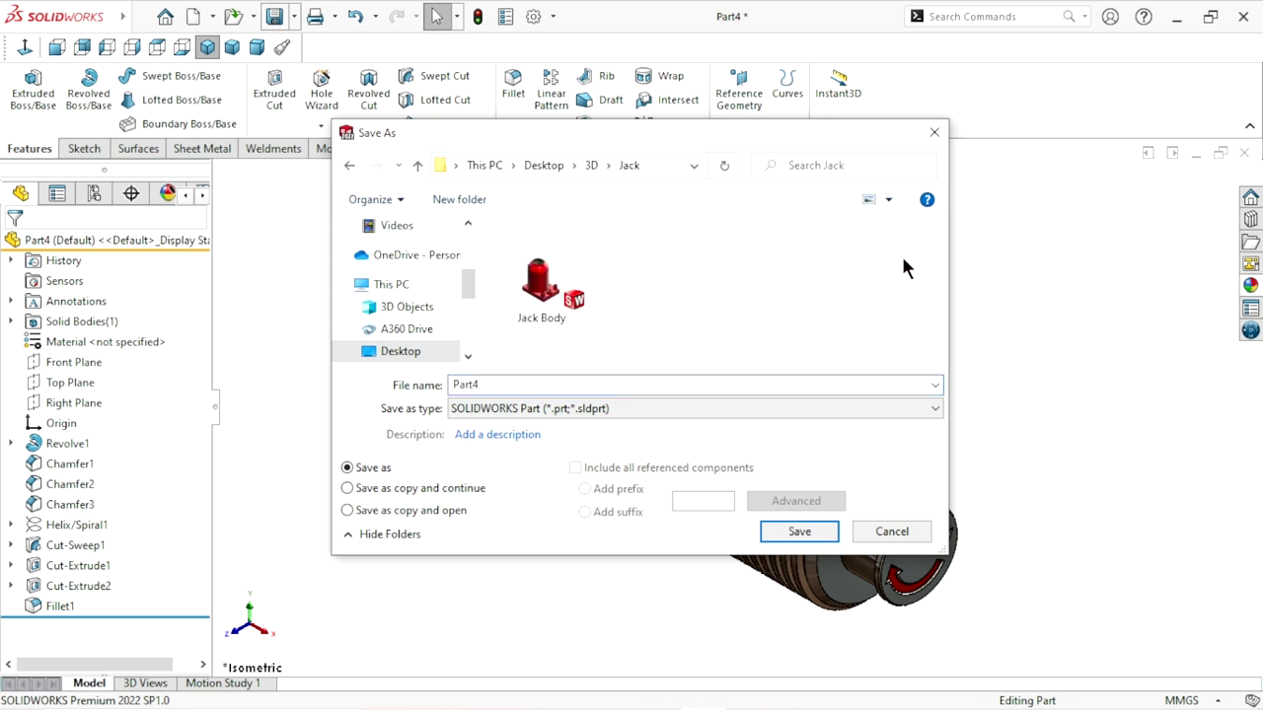
pyautogui.doubleClick(516, 385)
pyautogui.moveTo(516, 384); pyautogui.dragTo(466, 385)
pyautogui.click(797, 531)
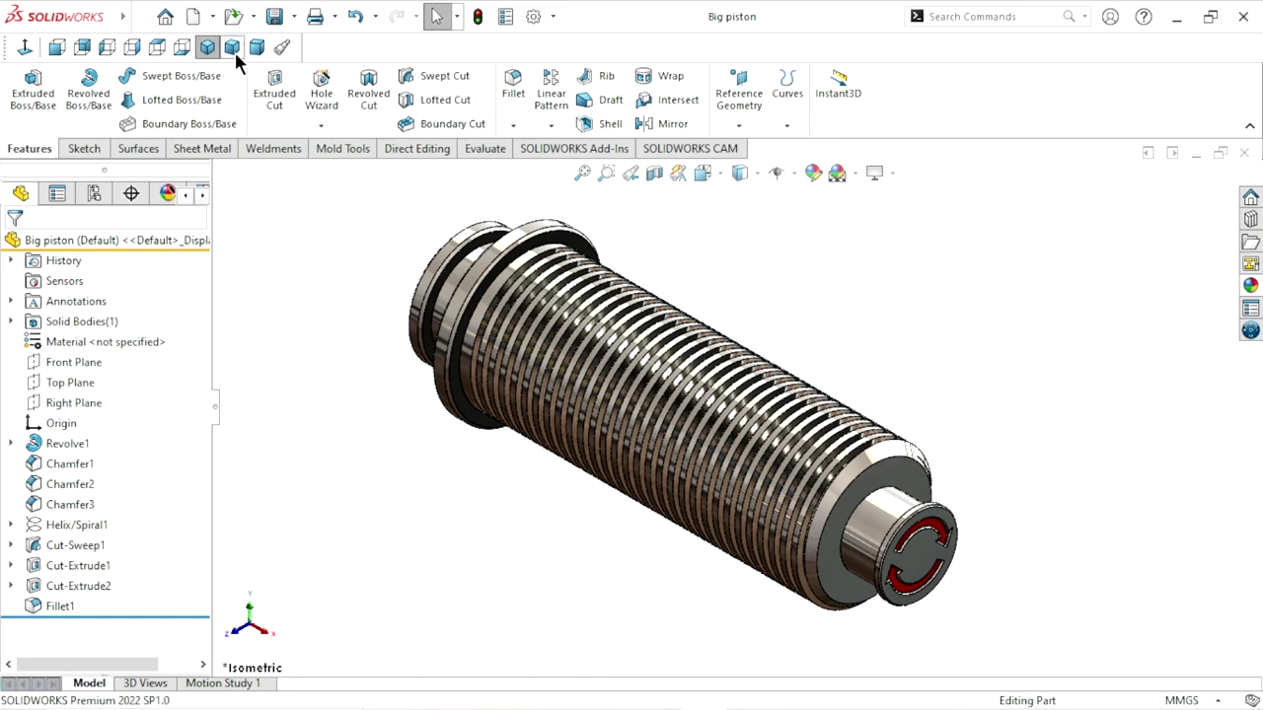
# Show the saved Big piston in the standard isometric view.
pyautogui.click(208, 48)
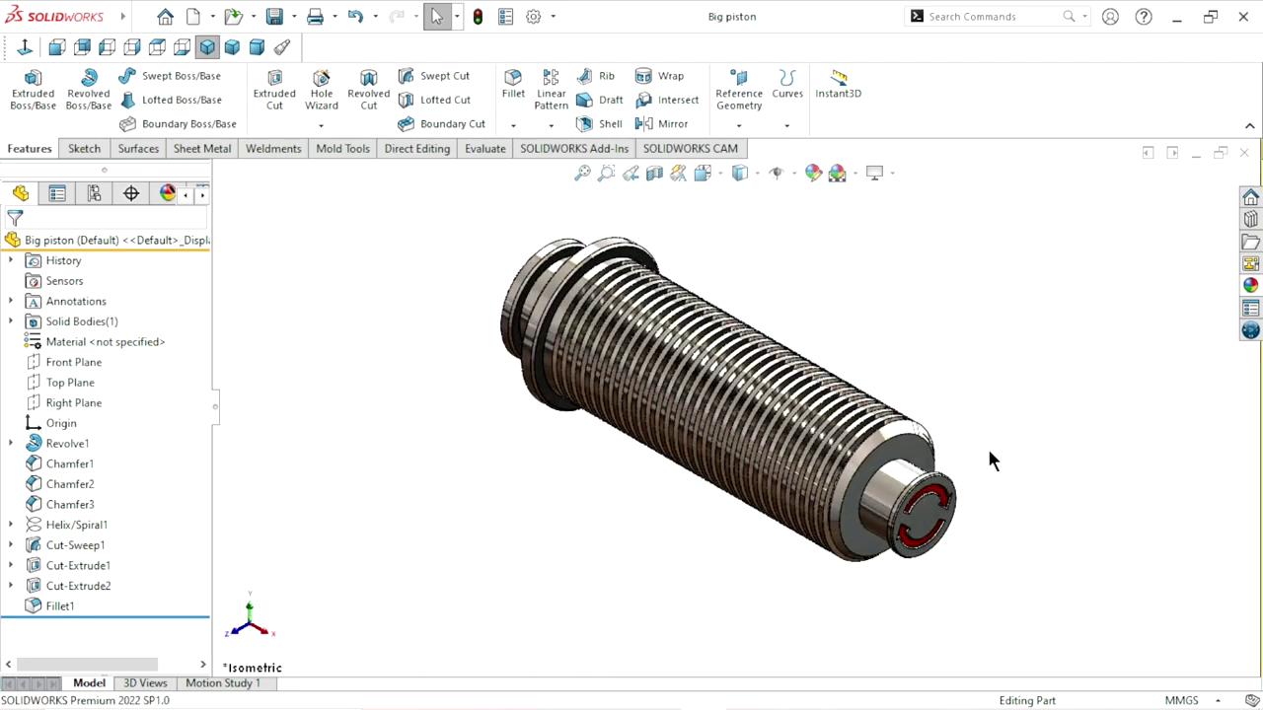